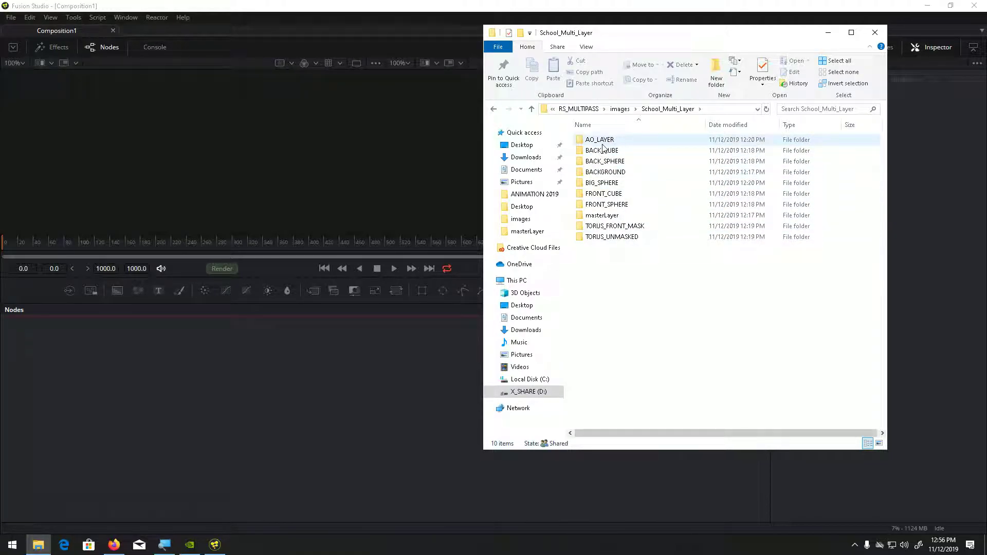
Add the Beauty EXR render from the masterLayer folder to Fusion's node graph as a loader.
double_click(604, 215)
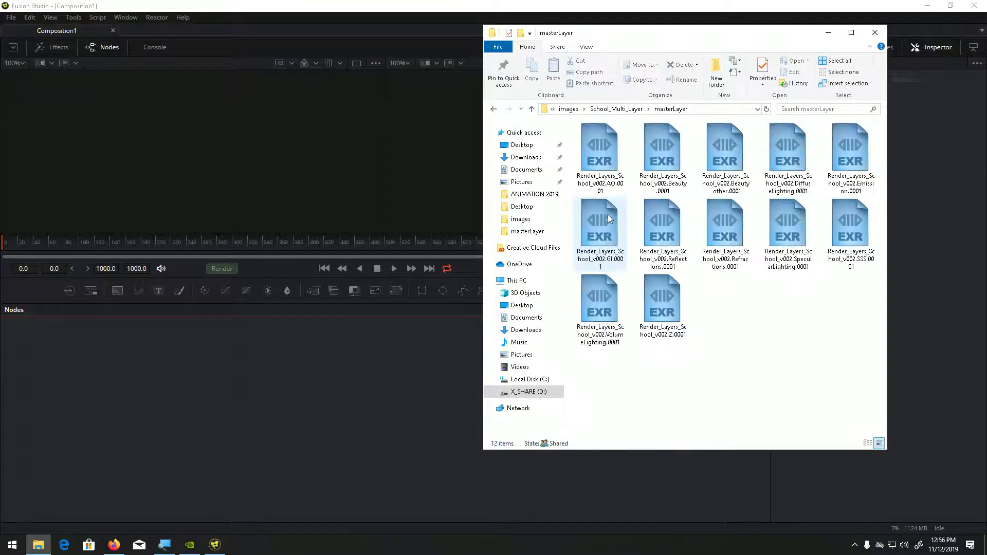
left_click(669, 150)
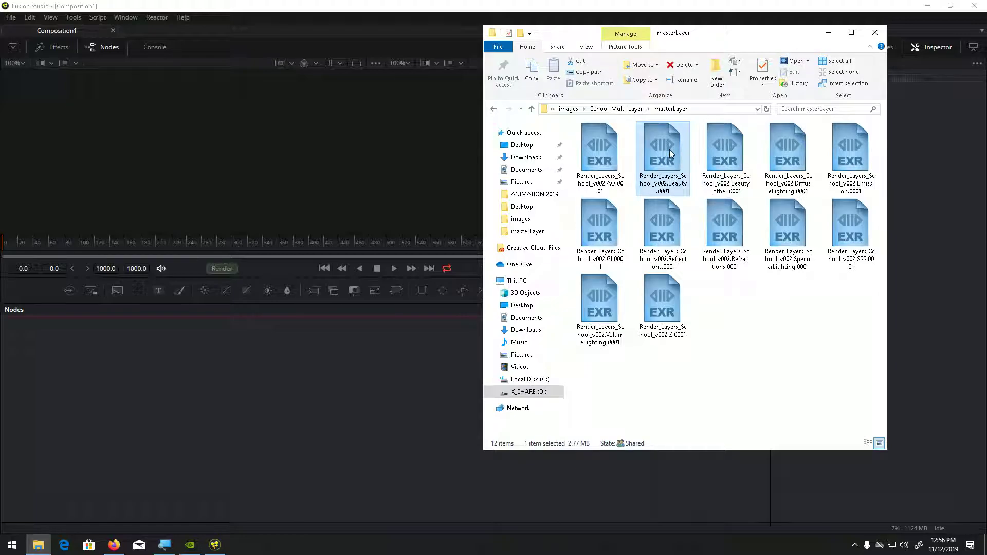
left_click_drag(669, 151, 263, 396)
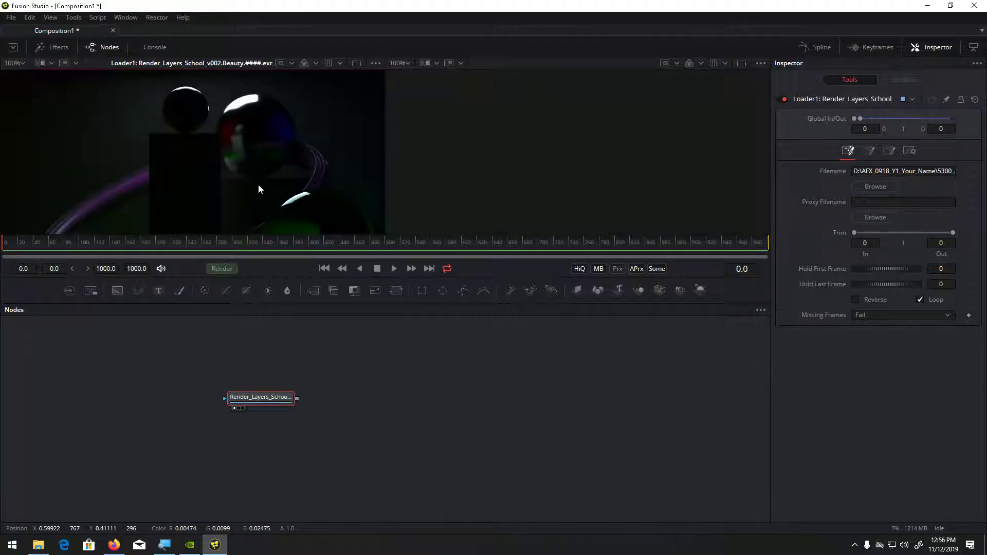
Apply the Gamut View LUT to the first viewer and set its output space to sRGB.
left_click_drag(258, 184, 238, 154)
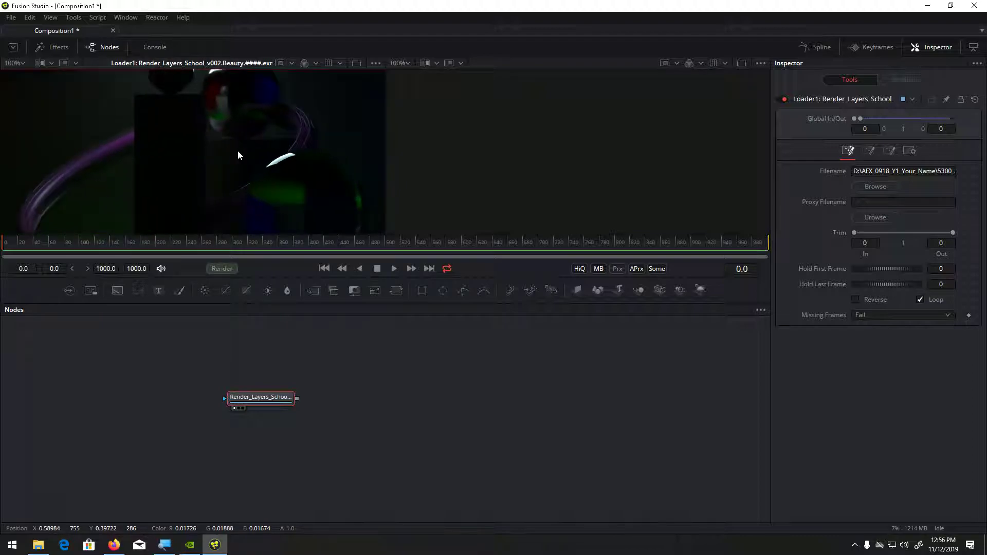
left_click(339, 63)
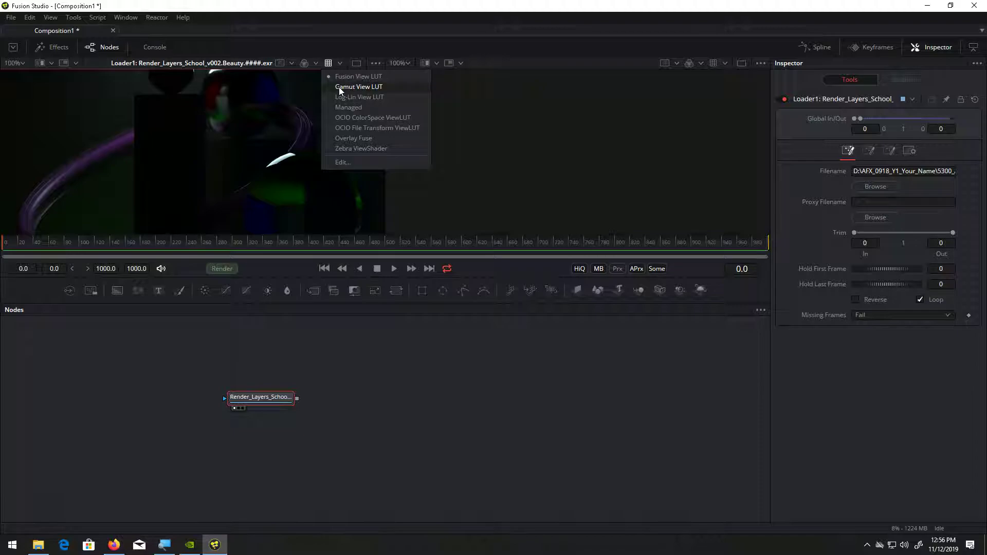
left_click(340, 87)
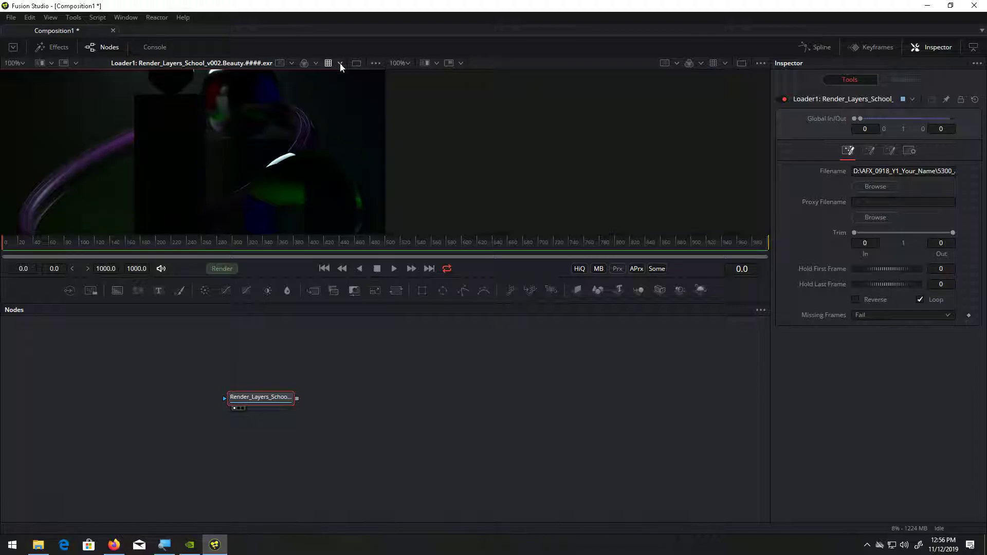
left_click(340, 63)
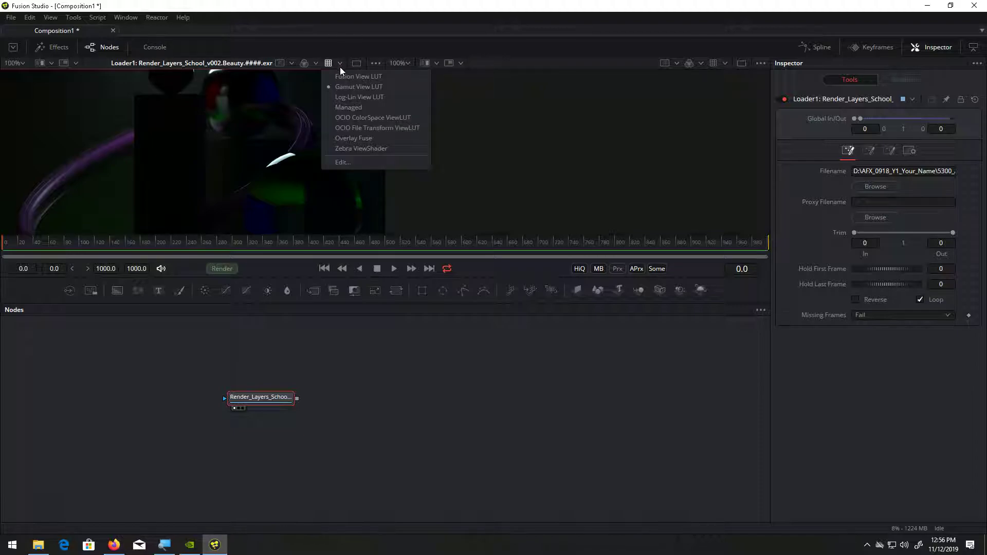
left_click(340, 163)
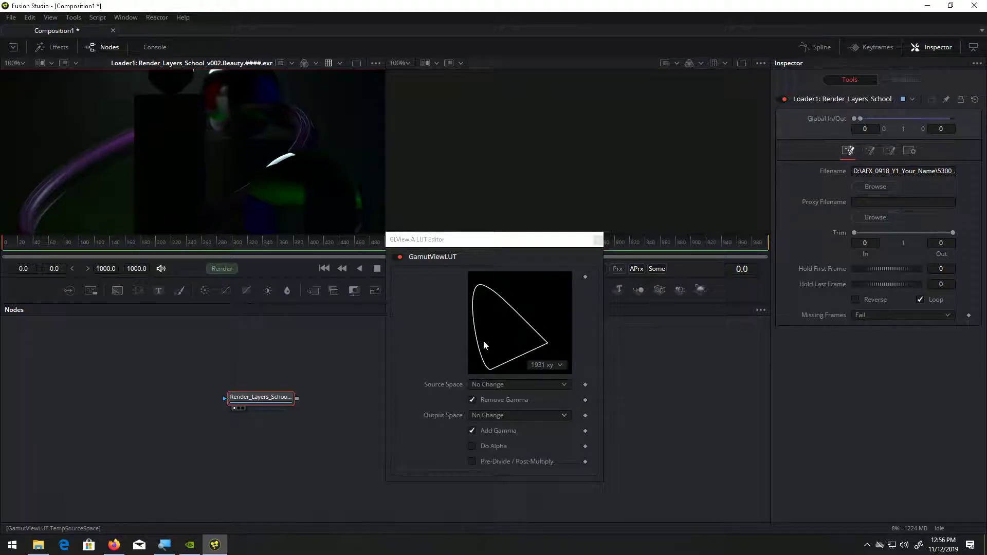
left_click(504, 415)
scroll(504, 421, "down", 5)
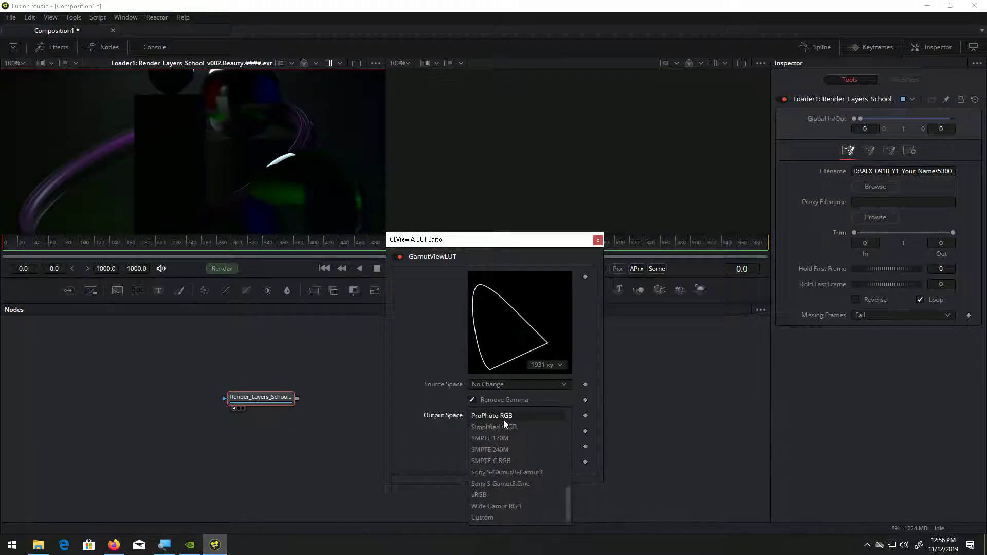
left_click(478, 494)
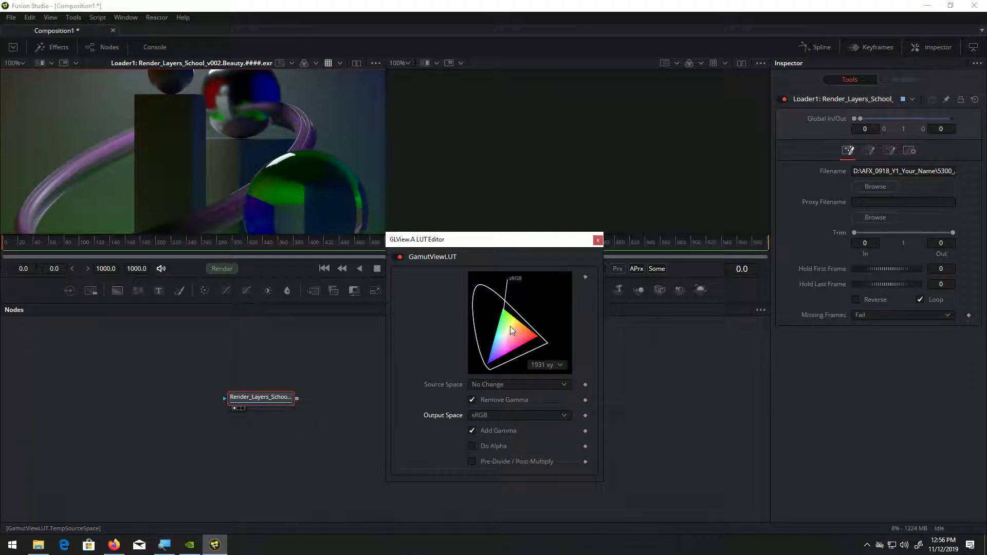
left_click(598, 240)
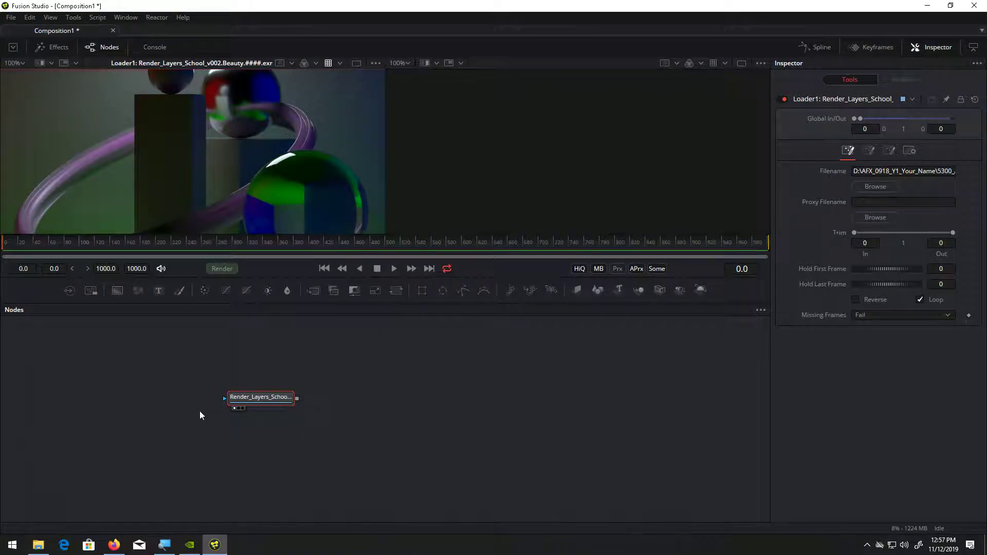
Show the Beauty loader in the second viewer and set that viewer's Gamut View LUT output space to sRGB.
left_click_drag(255, 400, 541, 159)
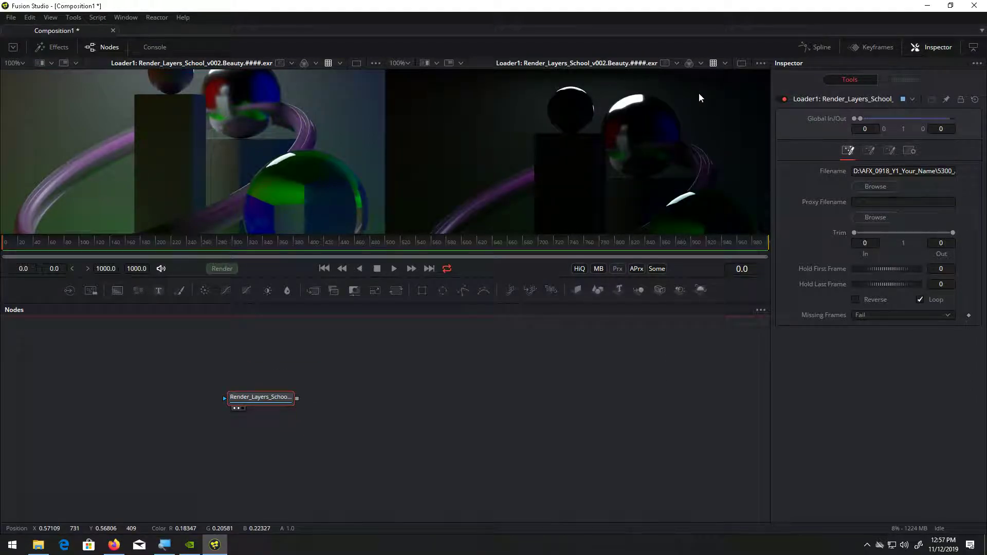
left_click(725, 63)
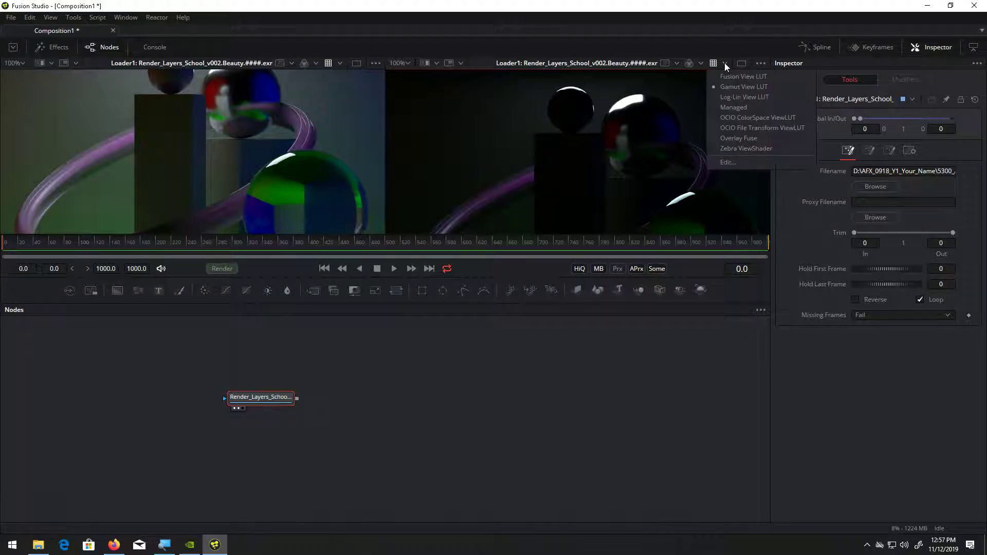
left_click(730, 164)
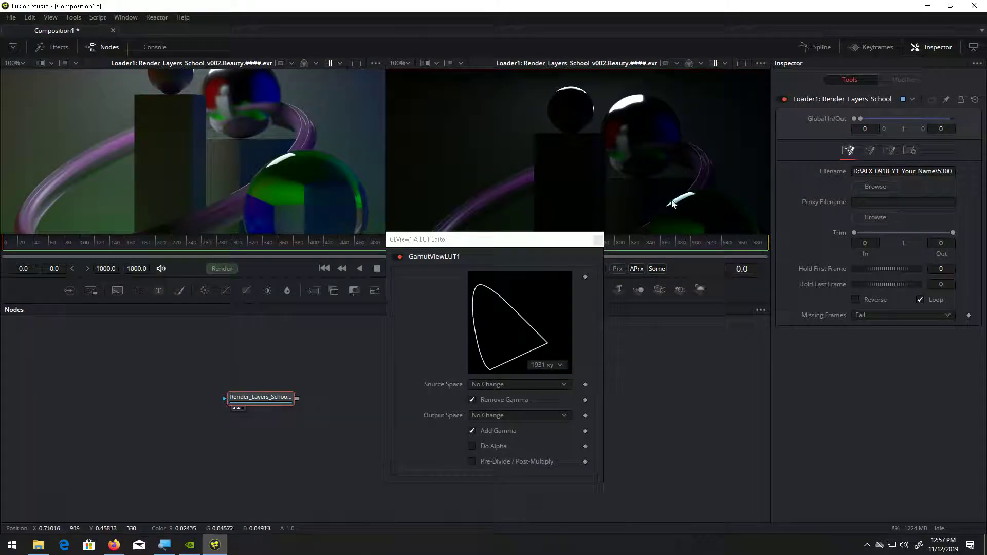
left_click(514, 415)
scroll(509, 452, "down", 5)
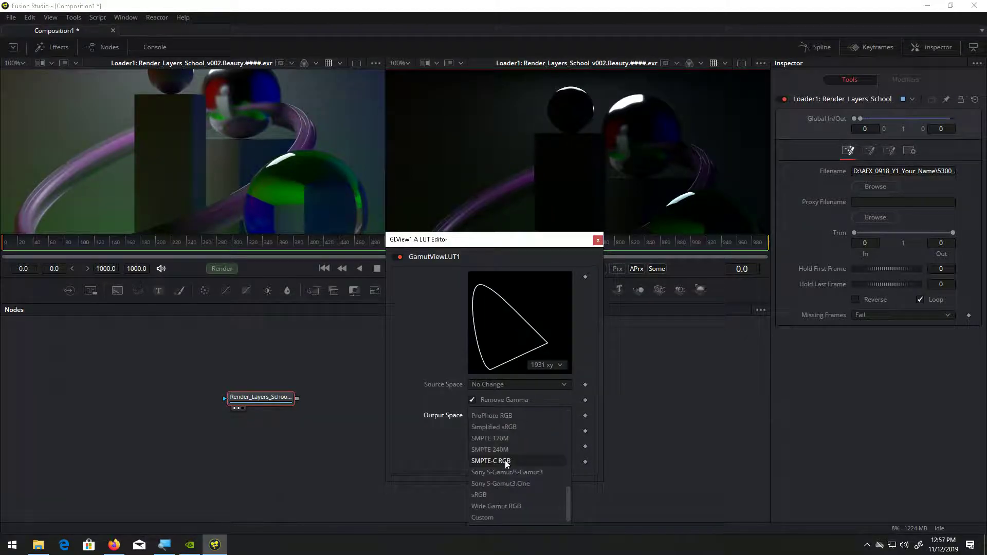
left_click(506, 494)
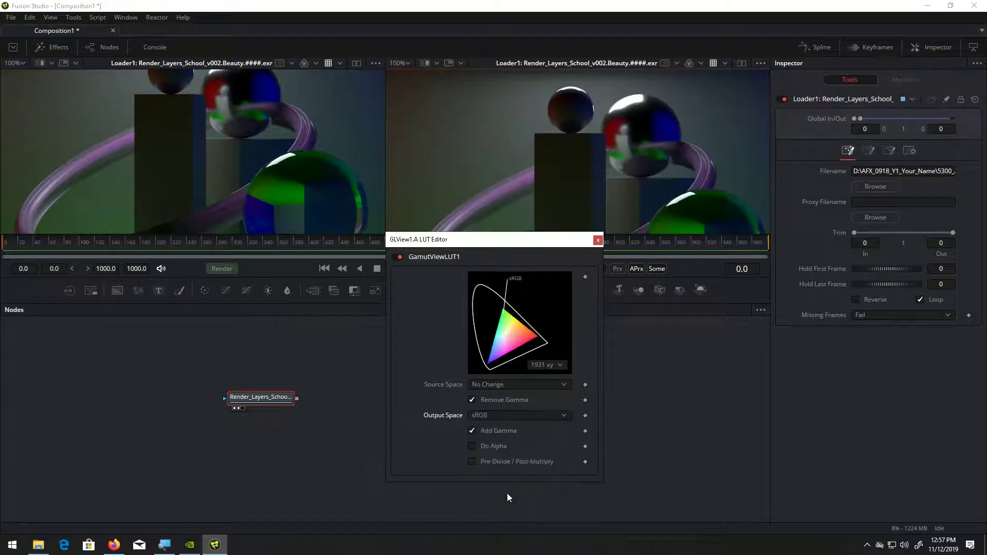
left_click(598, 240)
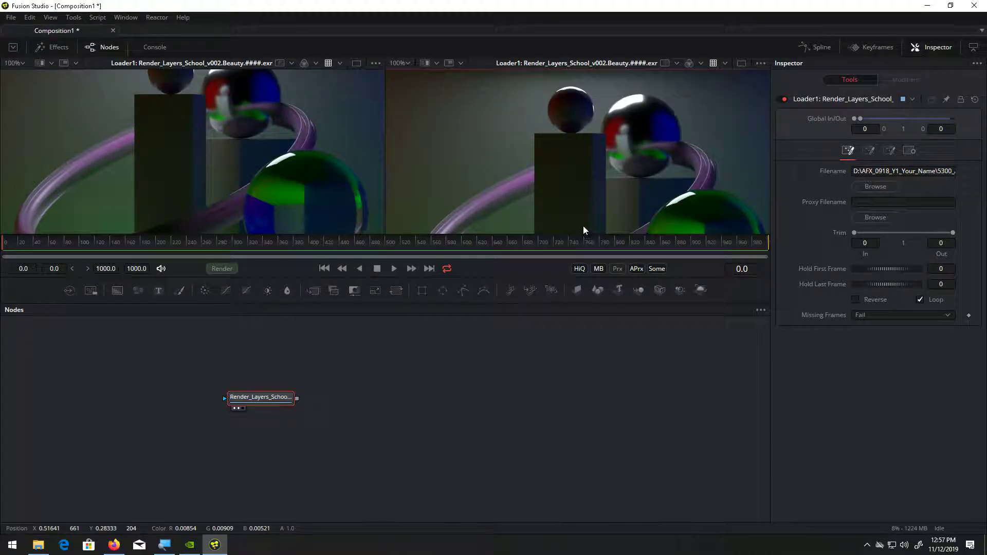
Scale the image to Fit in both viewers.
left_click(22, 62)
left_click(20, 76)
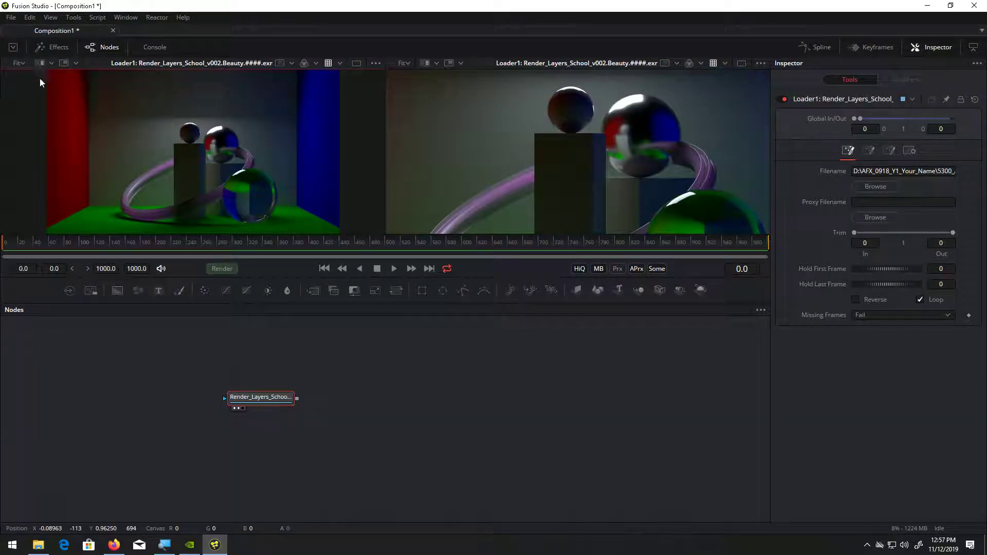
left_click(409, 62)
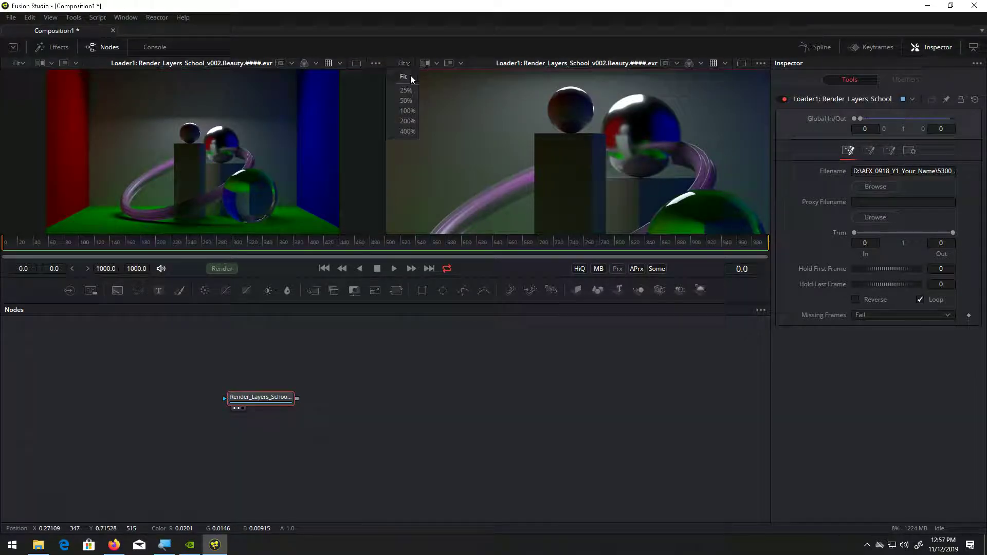
left_click(410, 76)
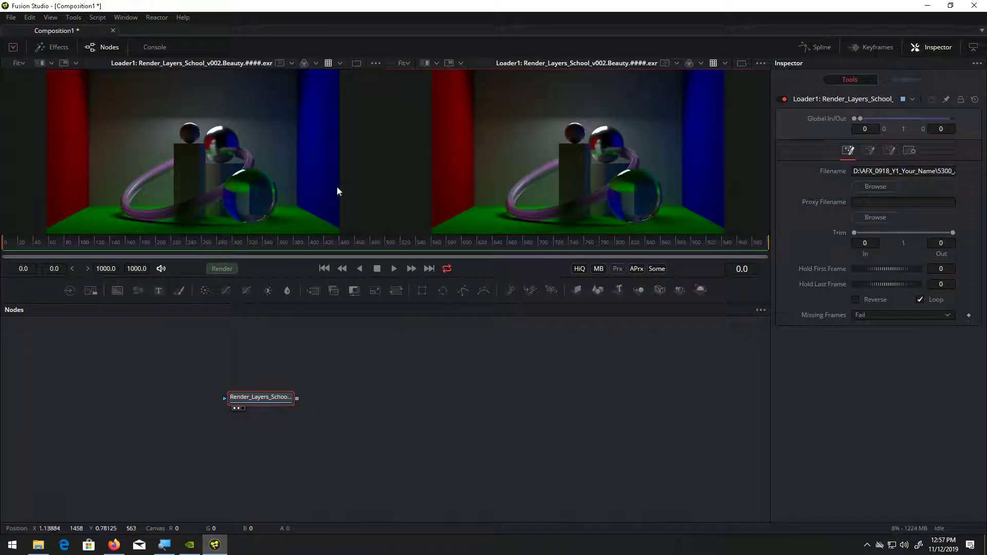
Set an Arrange Tools option for the node graph and move the Beauty loader to the graph's upper-left corner.
right_click(389, 349)
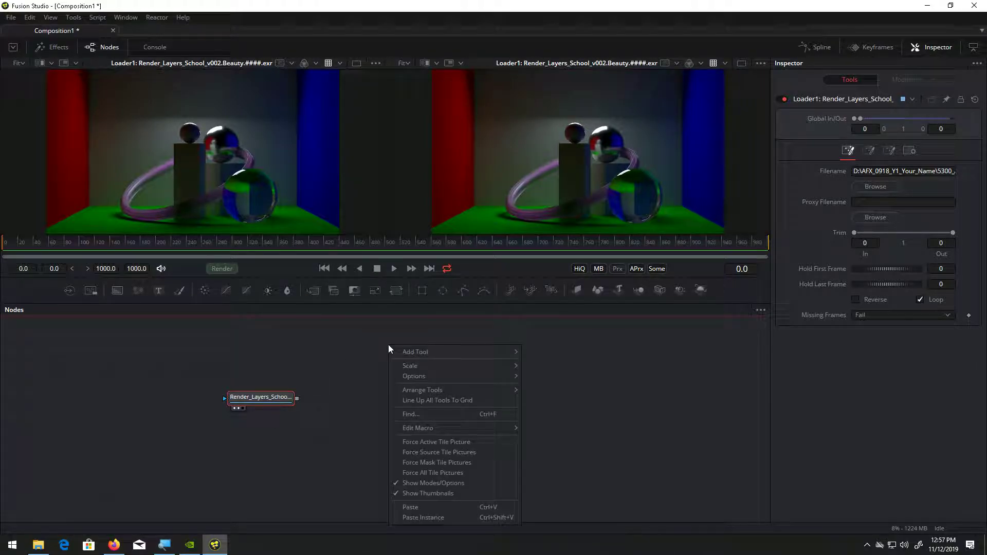
mouse_move(433, 391)
left_click(569, 391)
left_click_drag(249, 396, 110, 325)
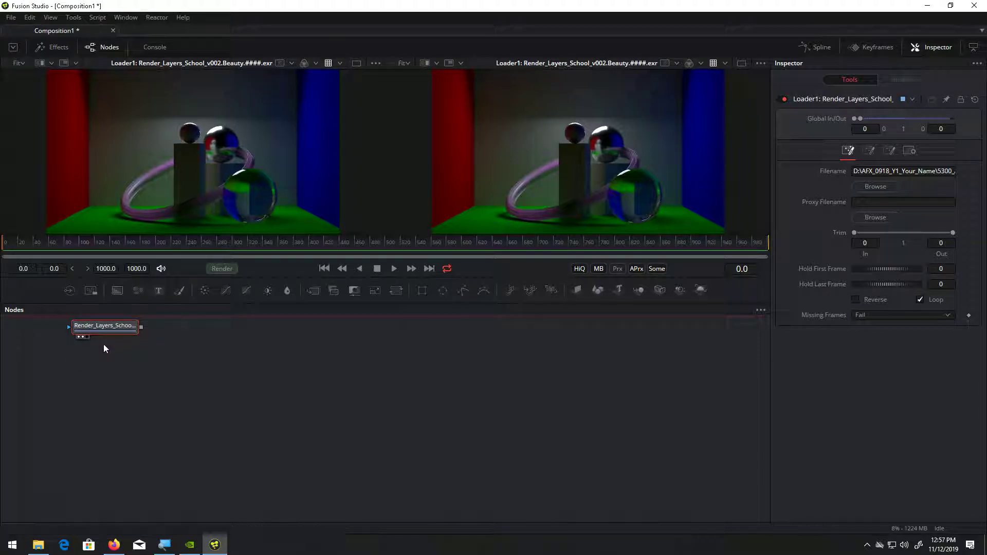
Switch to File Explorer, open the BACKGROUND folder in School_Multi_Layer, and list its files in Details layout with a wider Name column.
left_click(45, 549)
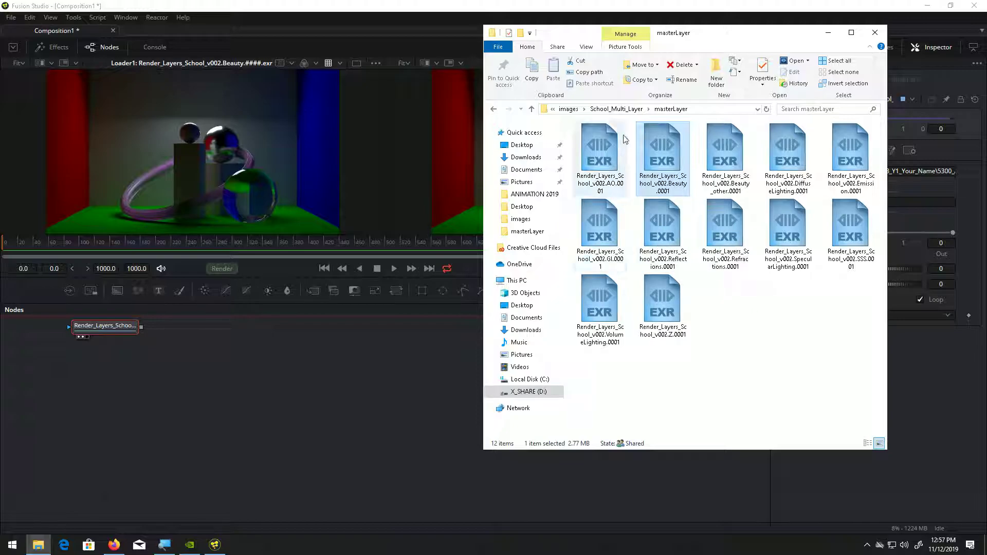
left_click(619, 110)
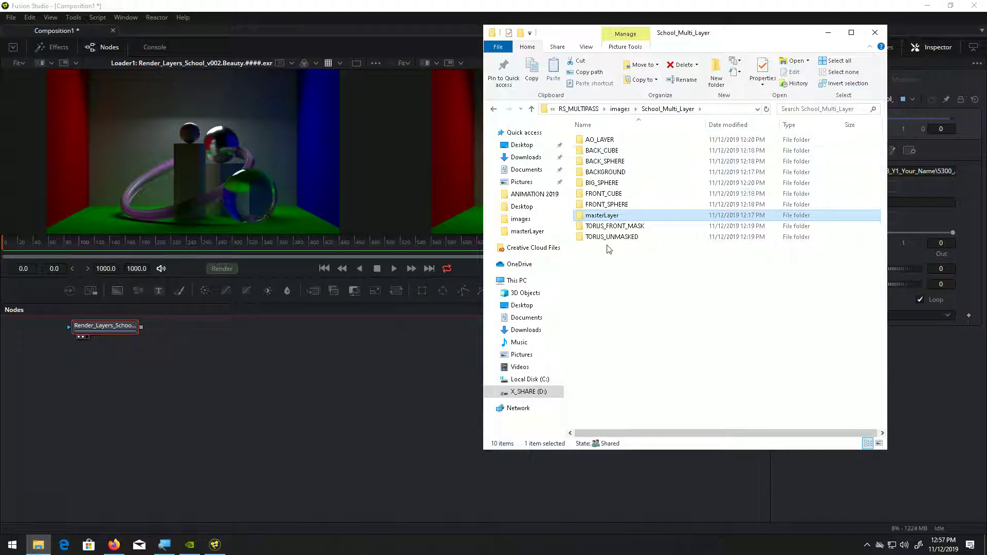
double_click(614, 172)
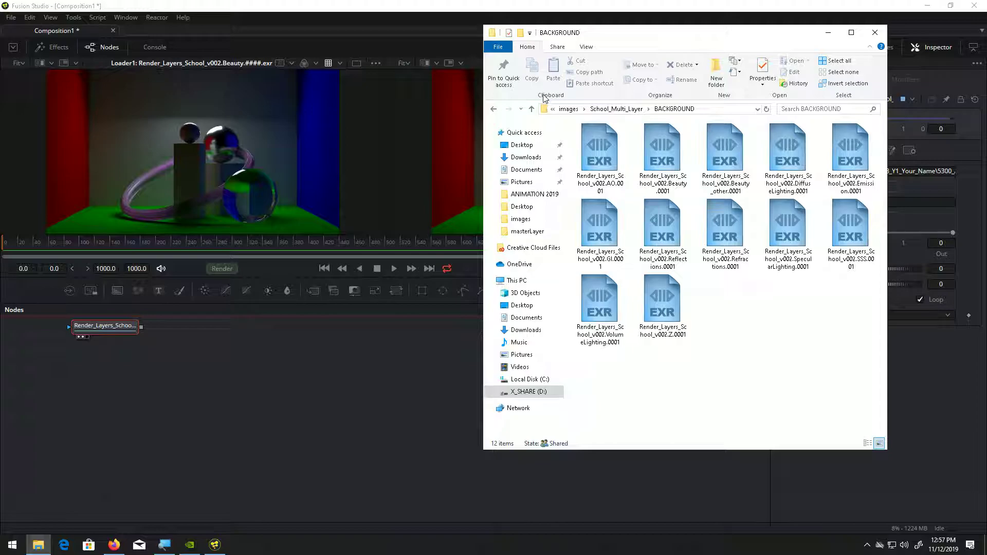
left_click(586, 47)
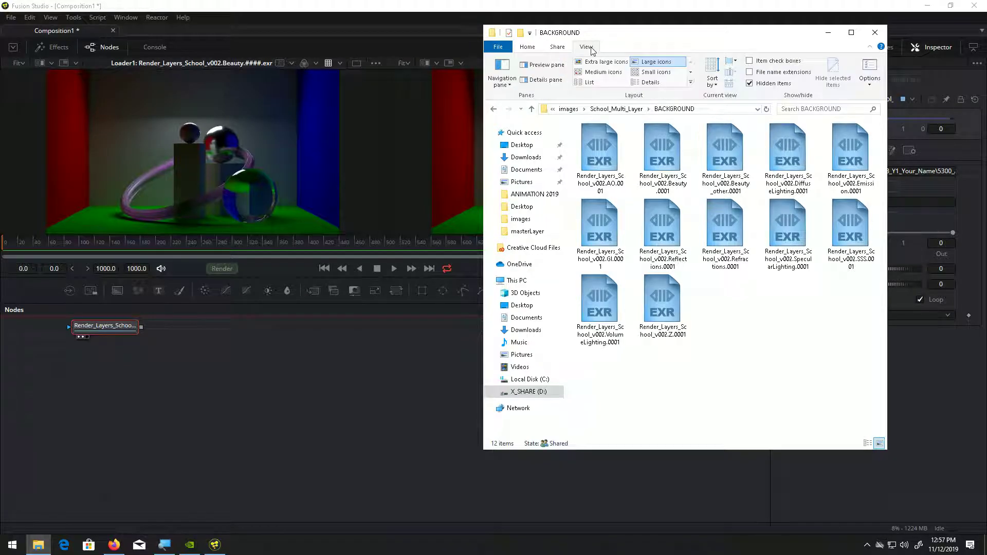
left_click(651, 82)
left_click_drag(648, 126, 759, 126)
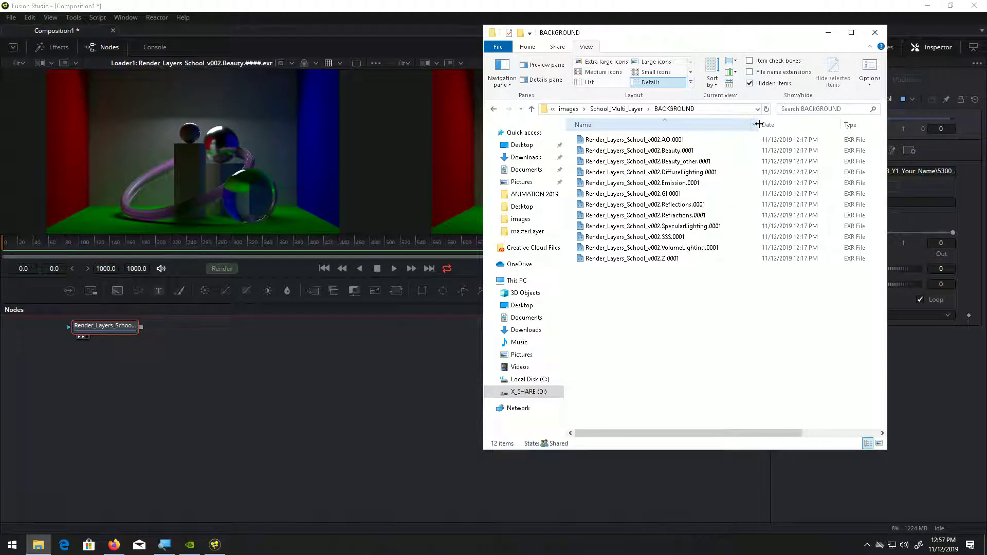
Import the Beauty, DiffuseLighting, Emission, GI, Reflections, Refractions, SpecularLighting, SSS and VolumeLighting EXR passes from the BACKGROUND folder into the Fusion node graph.
left_click(690, 152)
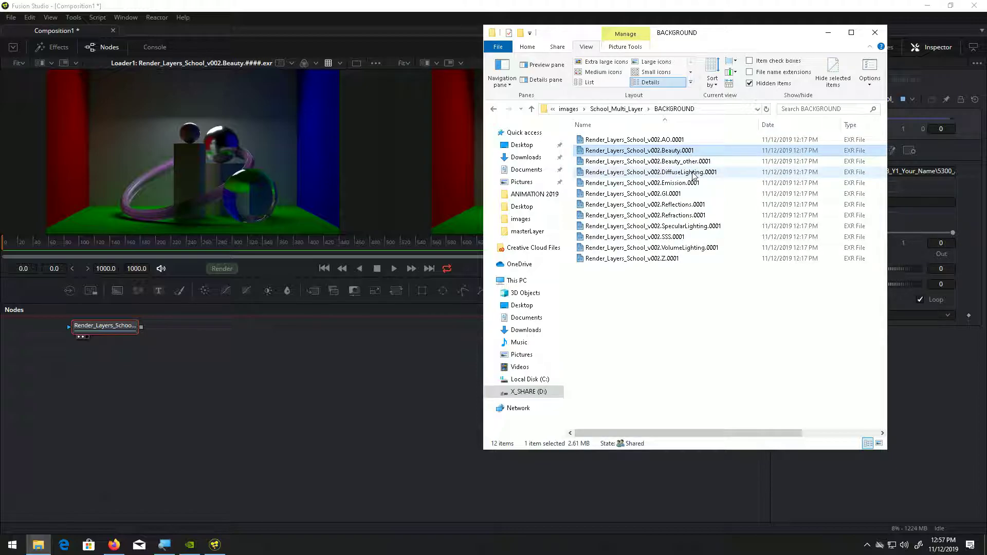
left_click(693, 173, "ctrl")
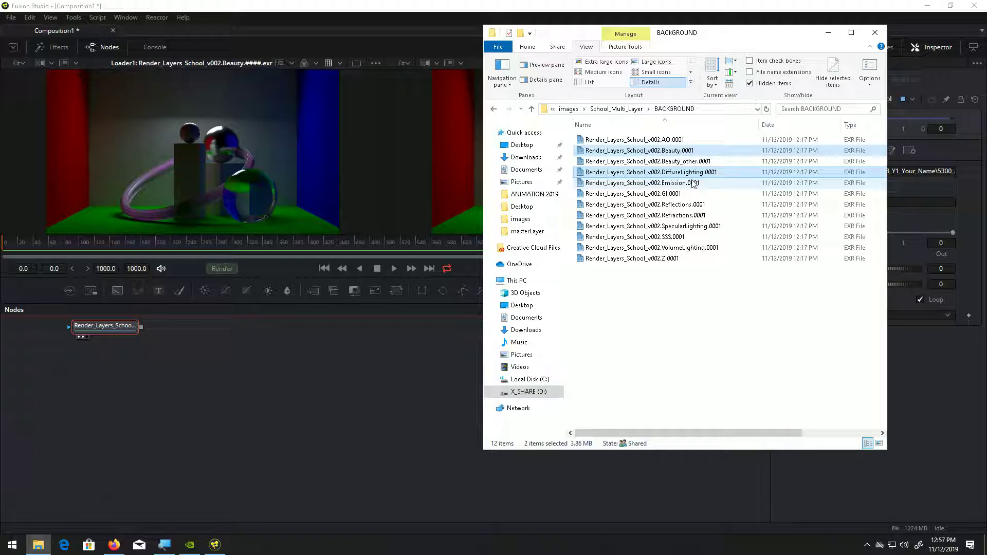
left_click(693, 184, "ctrl")
left_click(678, 195, "ctrl")
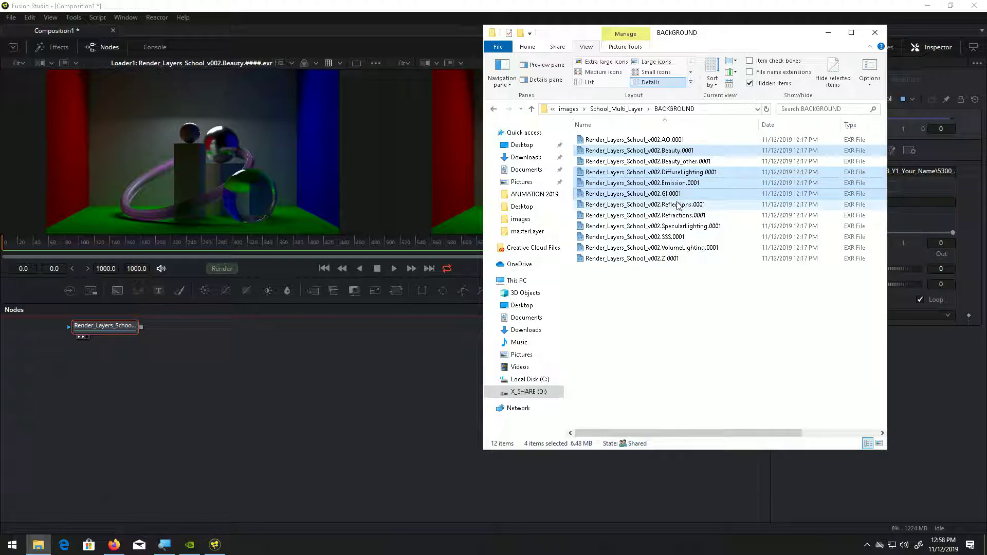
left_click(678, 205, "ctrl")
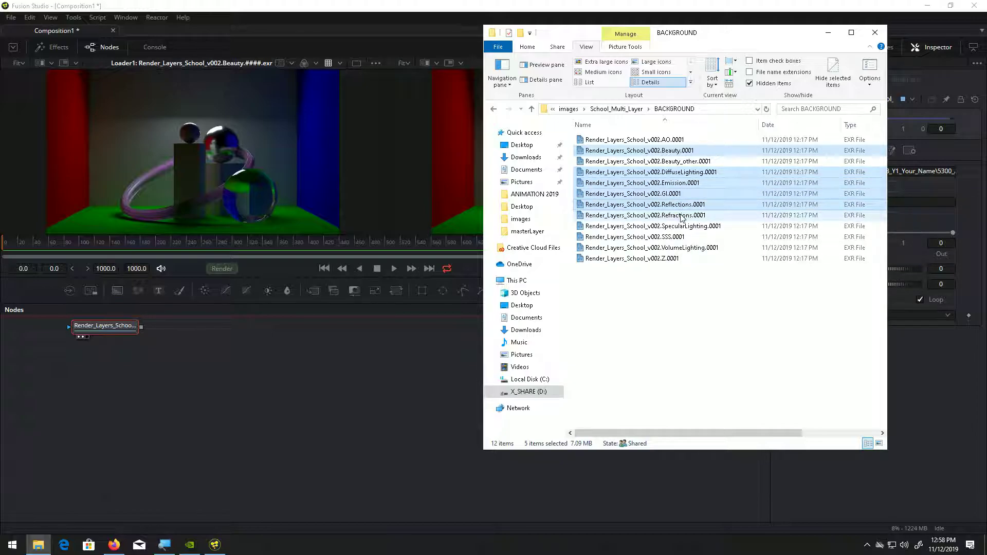
left_click(682, 217, "ctrl")
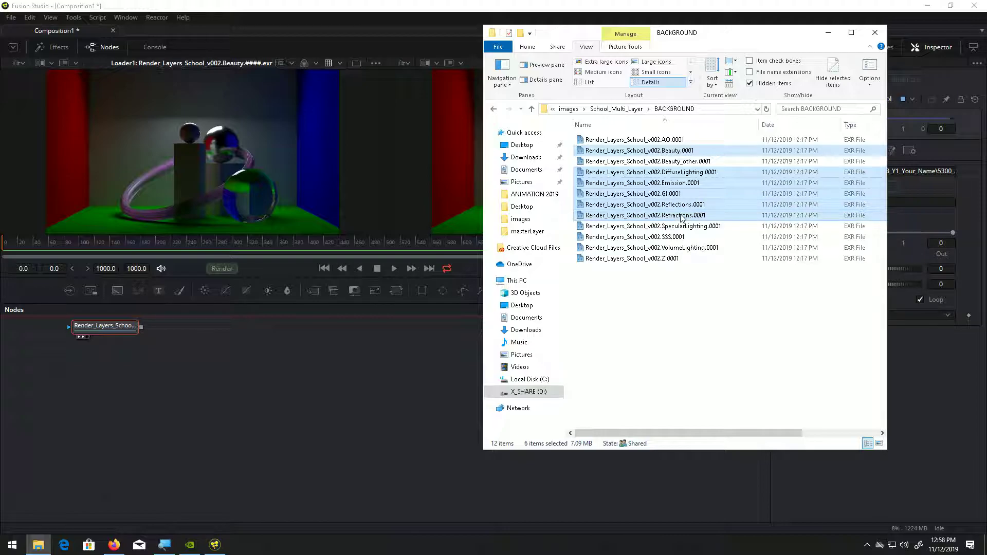
left_click(684, 226, "ctrl")
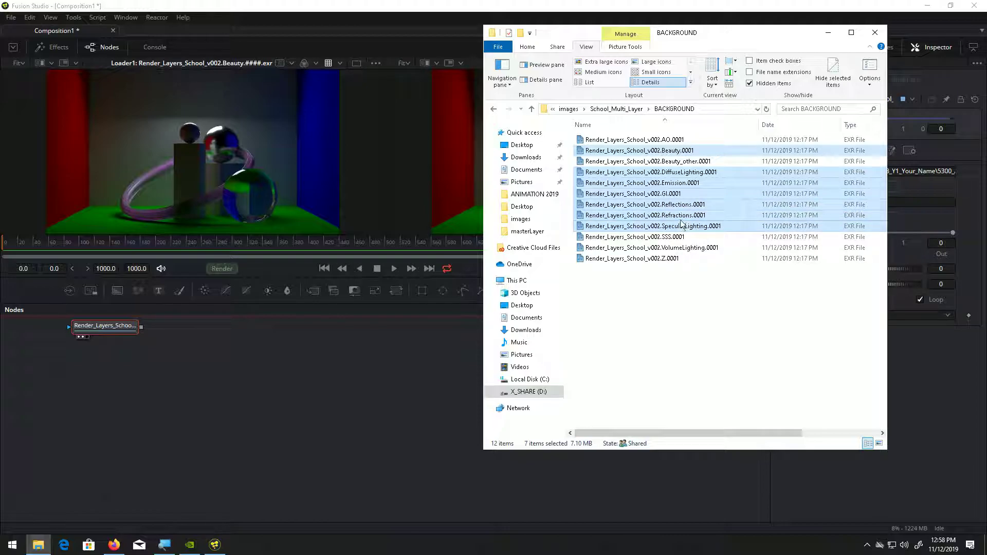
left_click(678, 238, "ctrl")
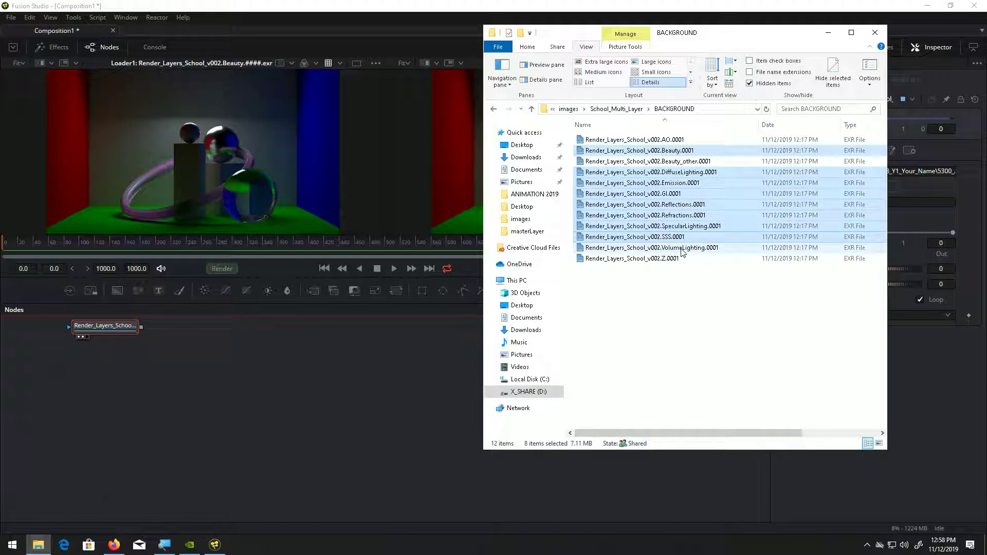
left_click(683, 249, "ctrl")
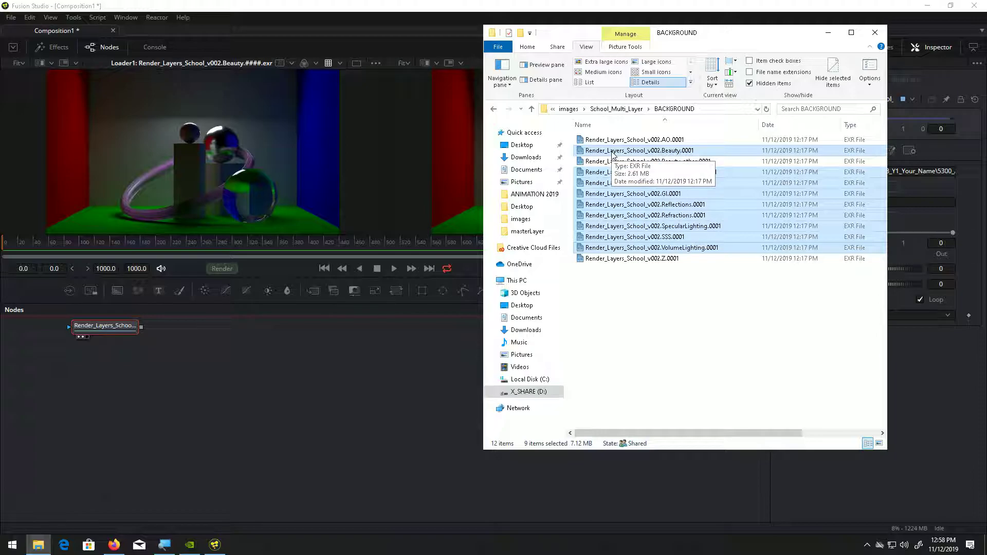
left_click_drag(612, 153, 230, 362)
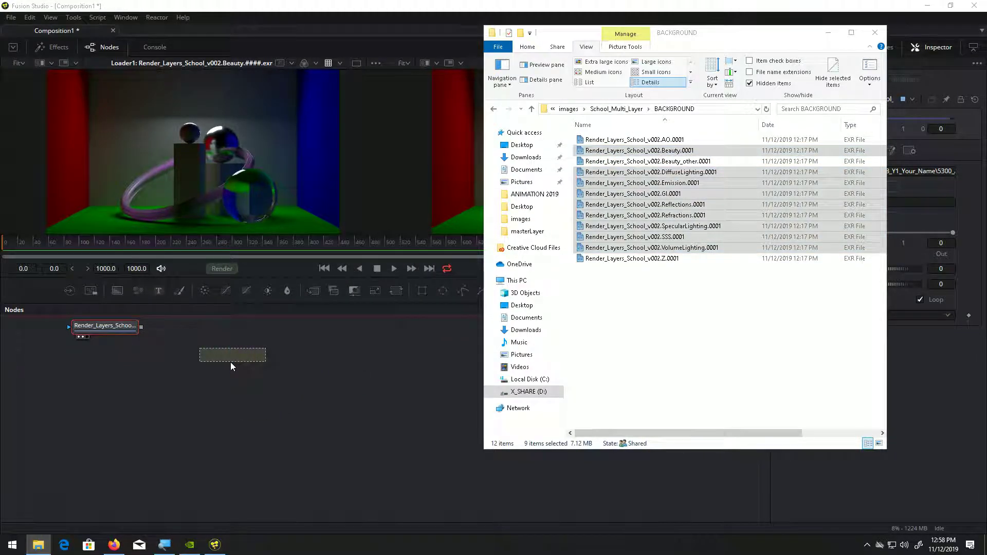
left_click(230, 355)
Set the Alpha Gain of Merge1 to 0.0.
left_click_drag(440, 354, 447, 396)
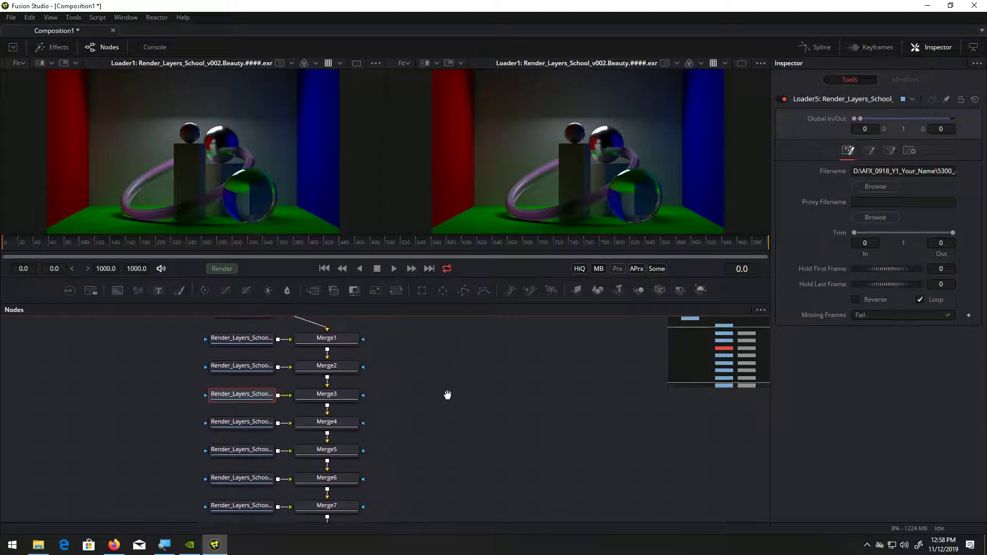
left_click(332, 340)
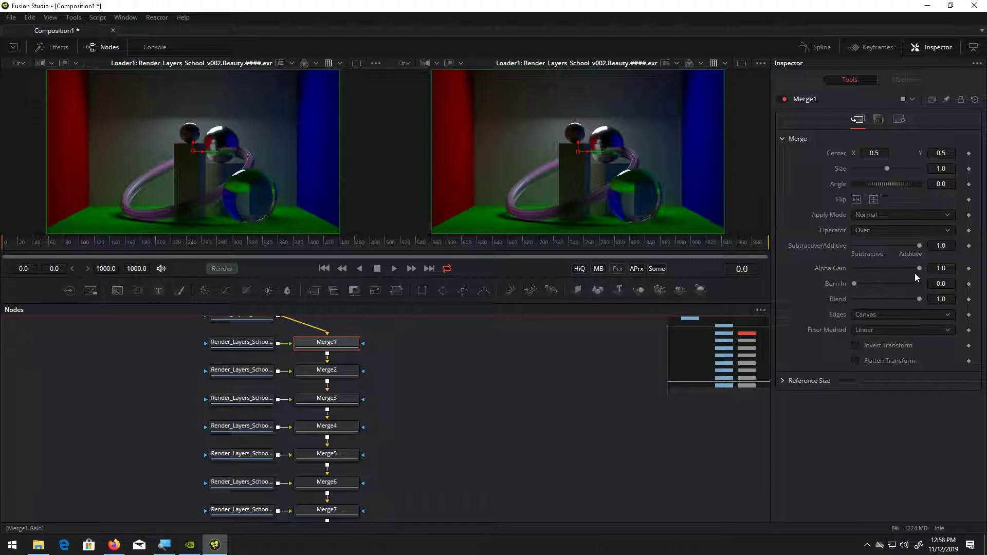
left_click_drag(919, 268, 842, 273)
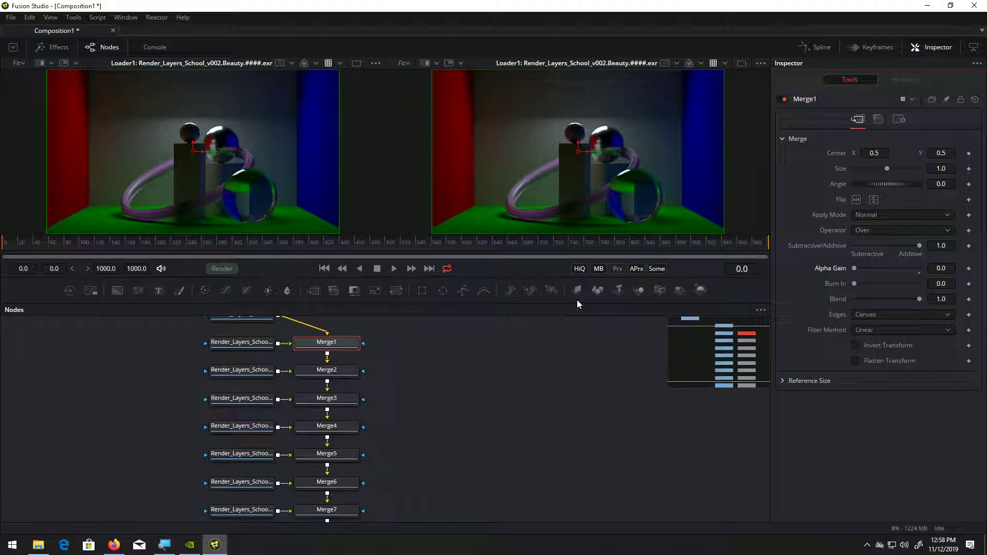
Copy Merge1 and paste its settings onto Merge2 and Merge3.
right_click(342, 349)
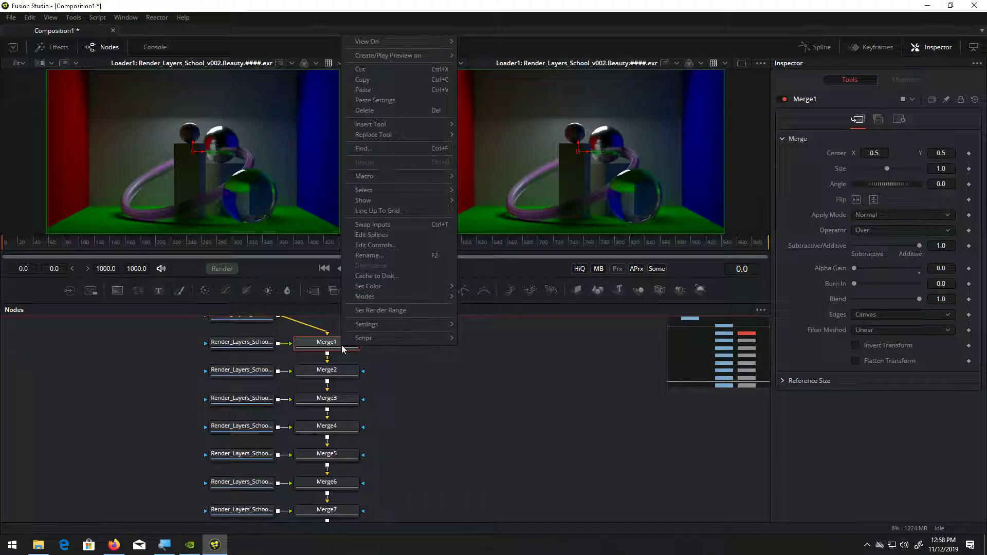
left_click(368, 81)
left_click(329, 371)
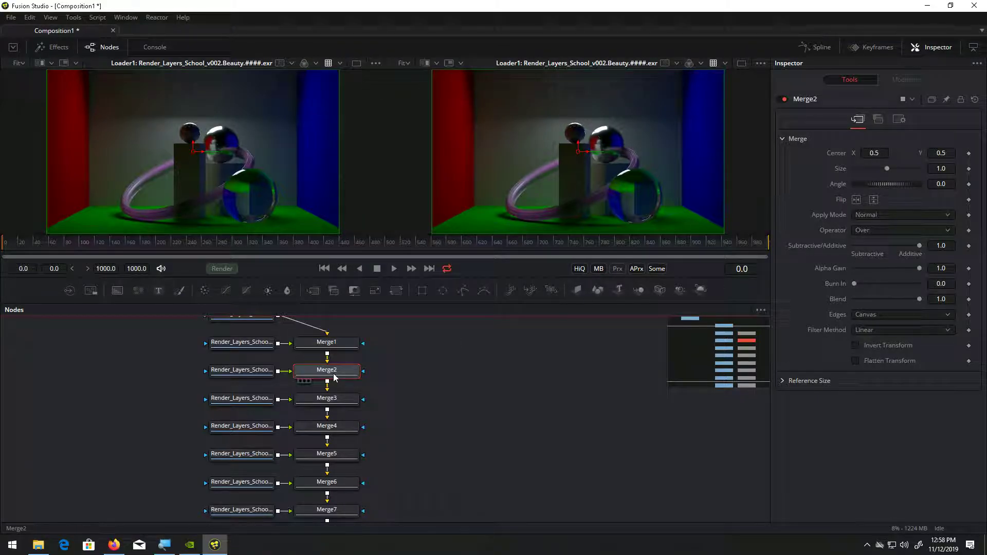
right_click(334, 370)
left_click(371, 127)
right_click(340, 399)
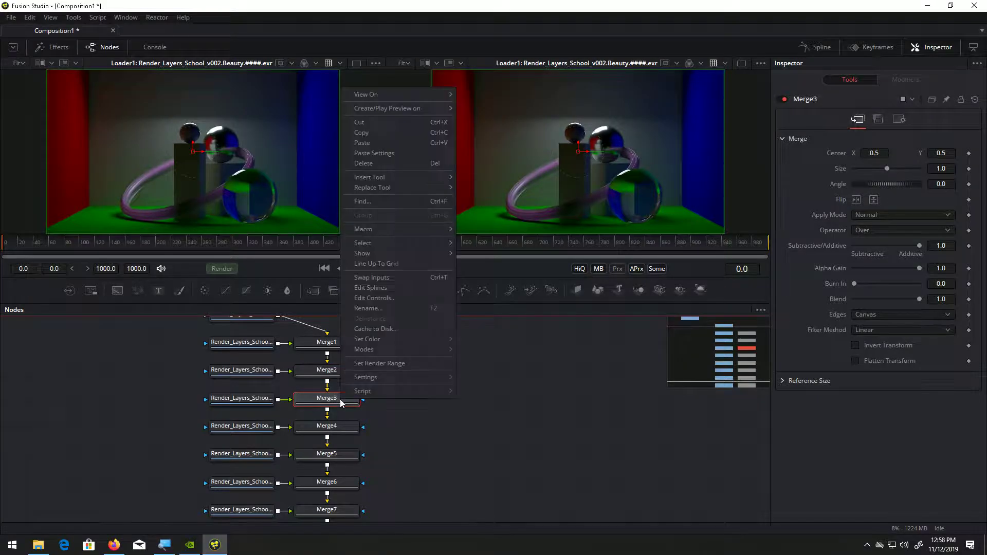
left_click(373, 153)
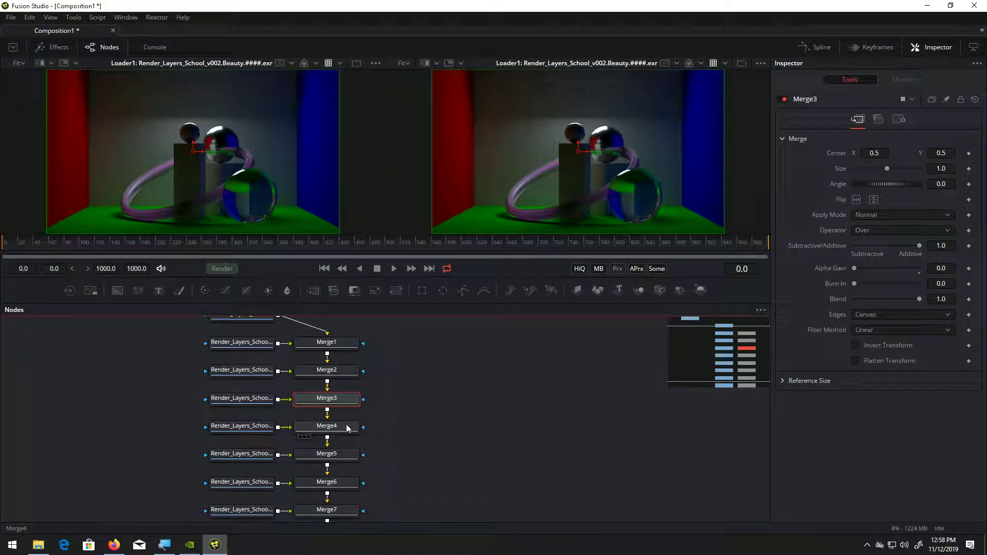
Paste the copied Merge1 settings onto Merge4 and Merge5.
left_click(349, 427)
right_click(347, 425)
left_click(375, 180)
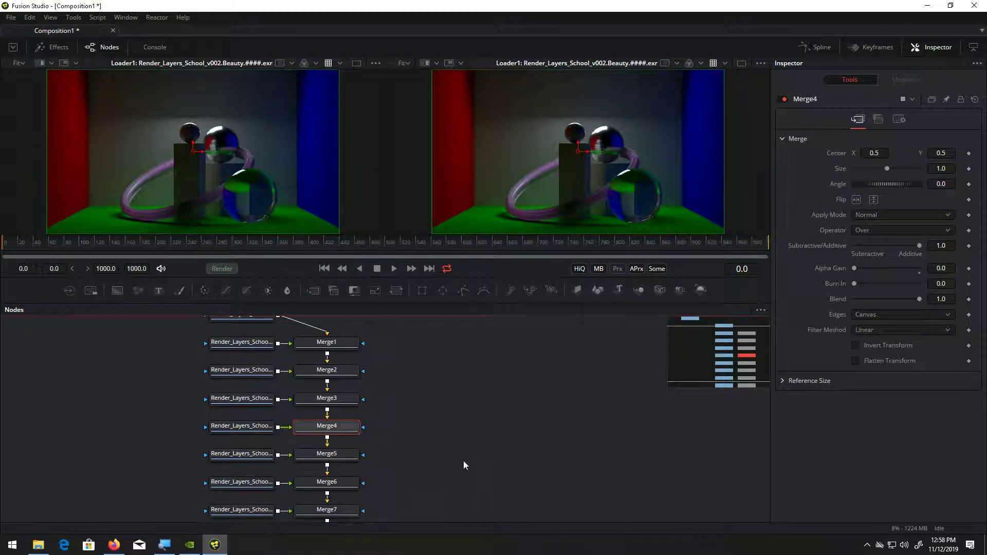
scroll(458, 368, "down", 4)
left_click(325, 366)
right_click(329, 366)
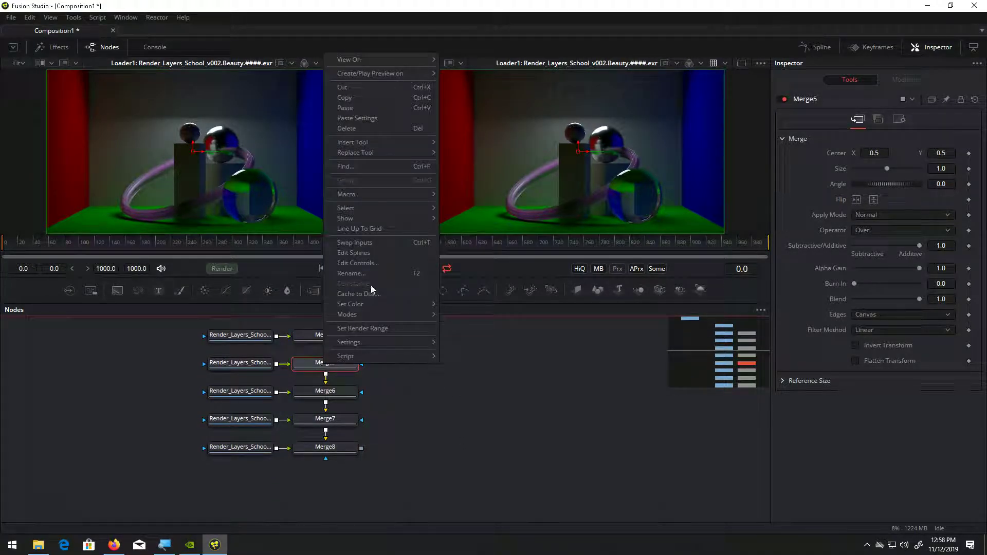
left_click(381, 118)
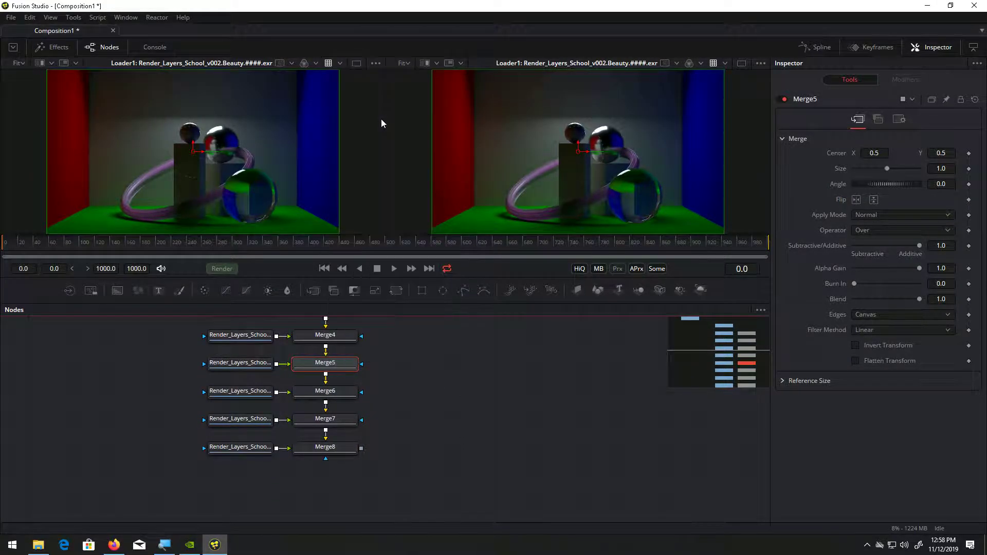
Paste the copied Merge1 settings onto Merge6, Merge7 and Merge8.
left_click(348, 392)
right_click(348, 392)
left_click(394, 144)
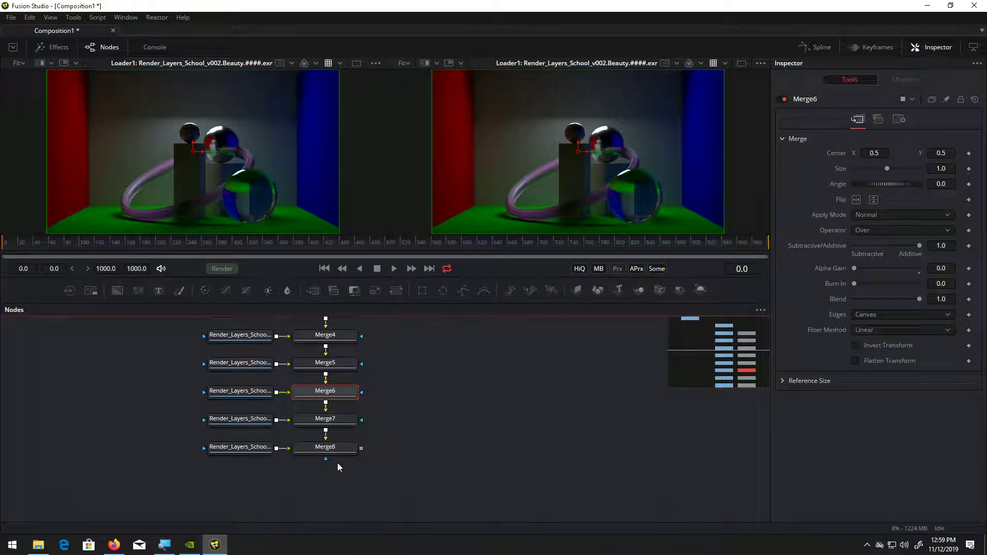
left_click(339, 421)
right_click(340, 421)
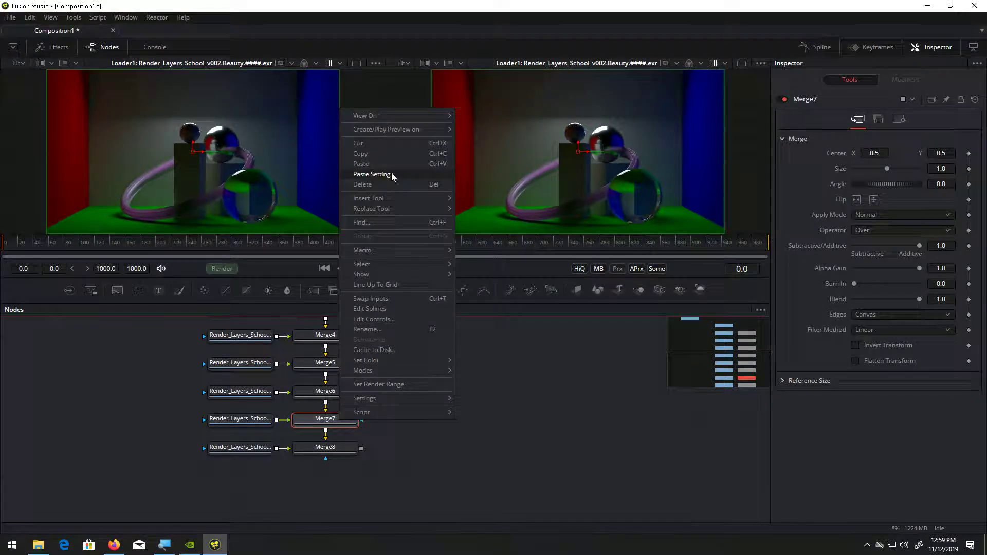
left_click(391, 173)
right_click(446, 417)
left_click(335, 451)
right_click(335, 452)
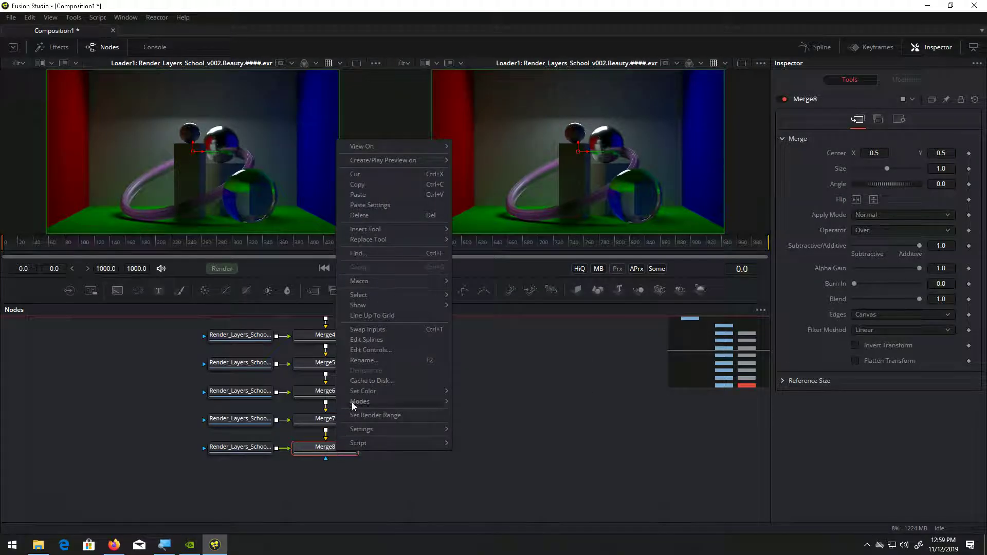
left_click(380, 205)
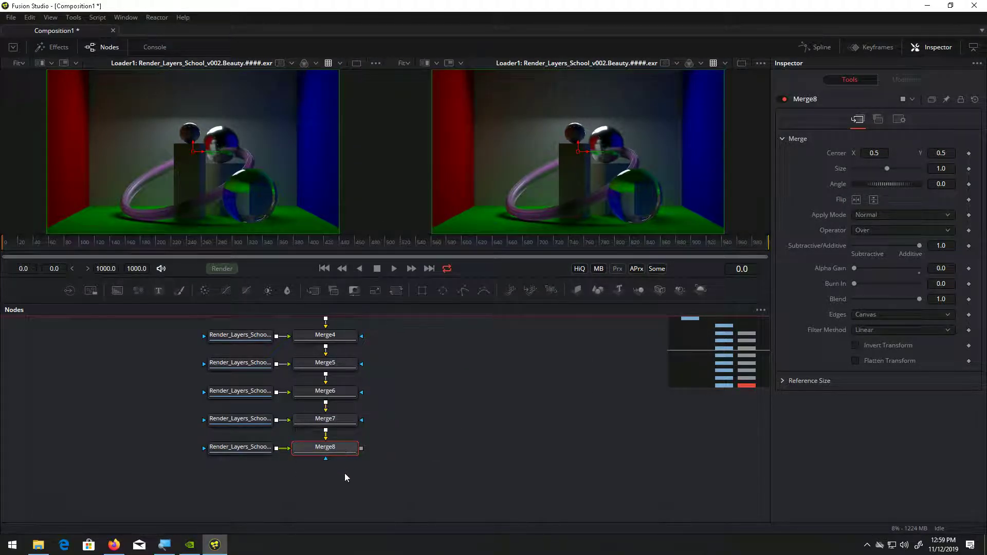
Show Merge8 in the first viewer and enlarge the node graph area by shrinking the viewers.
left_click_drag(337, 454, 245, 187)
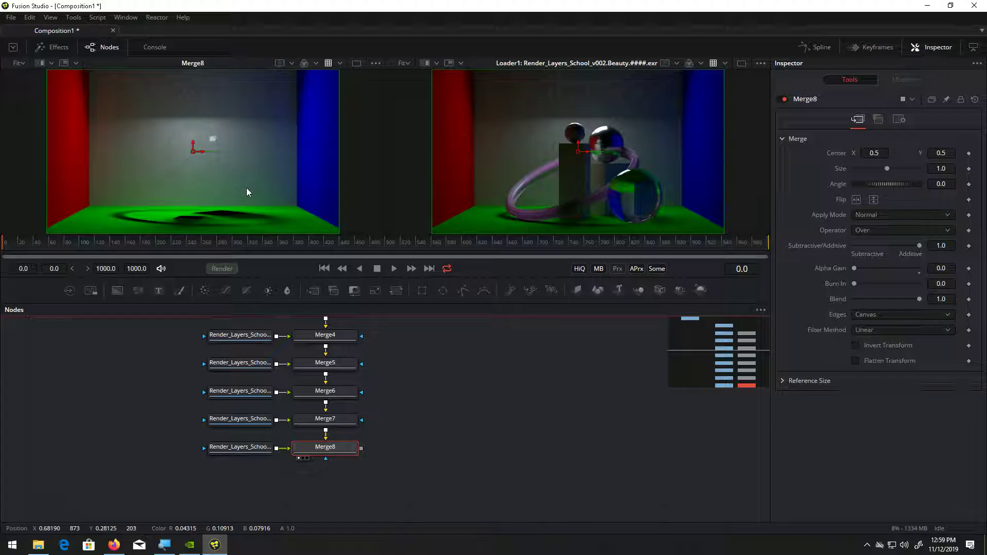
left_click_drag(412, 372, 450, 399)
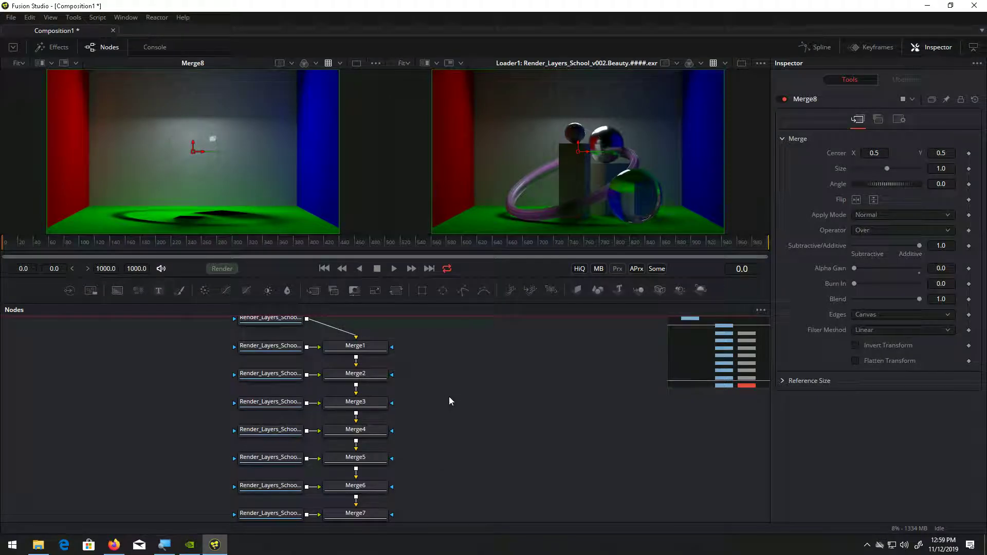
left_click_drag(422, 347, 481, 360)
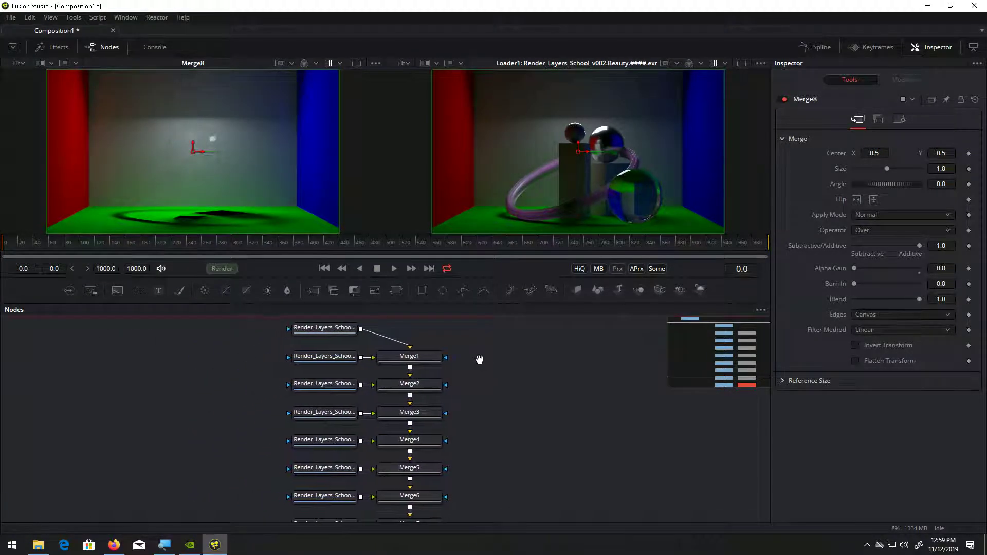
left_click_drag(454, 235, 465, 161)
Move the whole block of imported loaders and merges so it lines up beneath the standalone Beauty loader.
mouse_move(507, 305)
left_mouse_down()
mouse_move(492, 351)
mouse_move(505, 320)
left_mouse_up()
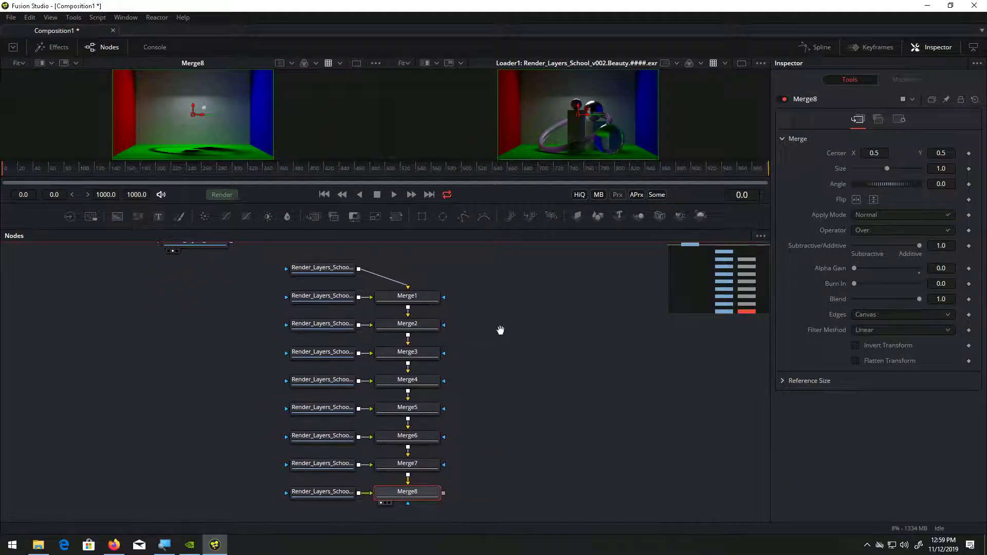
left_click_drag(256, 264, 474, 496)
left_click_drag(394, 495, 308, 494)
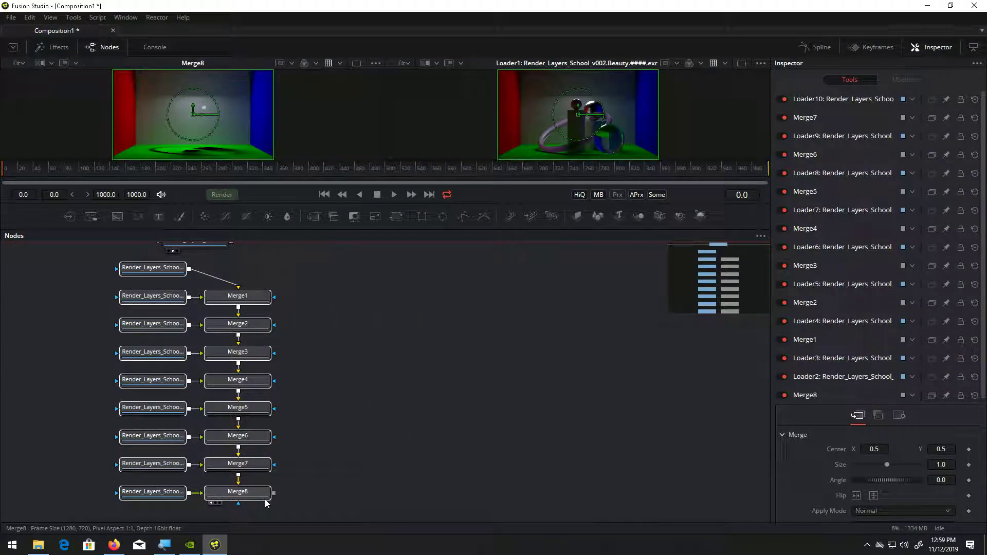
left_click(265, 500)
Add an Underlay around the standalone Beauty loader and undo the test move of the pair.
left_click_drag(346, 411, 399, 426)
left_click_drag(347, 343, 434, 381)
left_click_drag(329, 309, 289, 287)
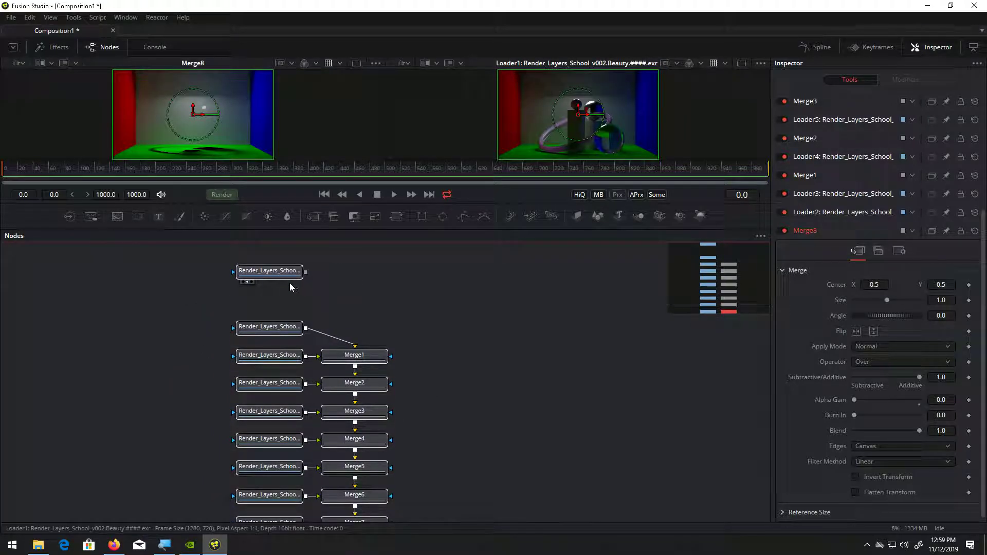
left_click(290, 285)
left_click_drag(393, 331, 398, 292)
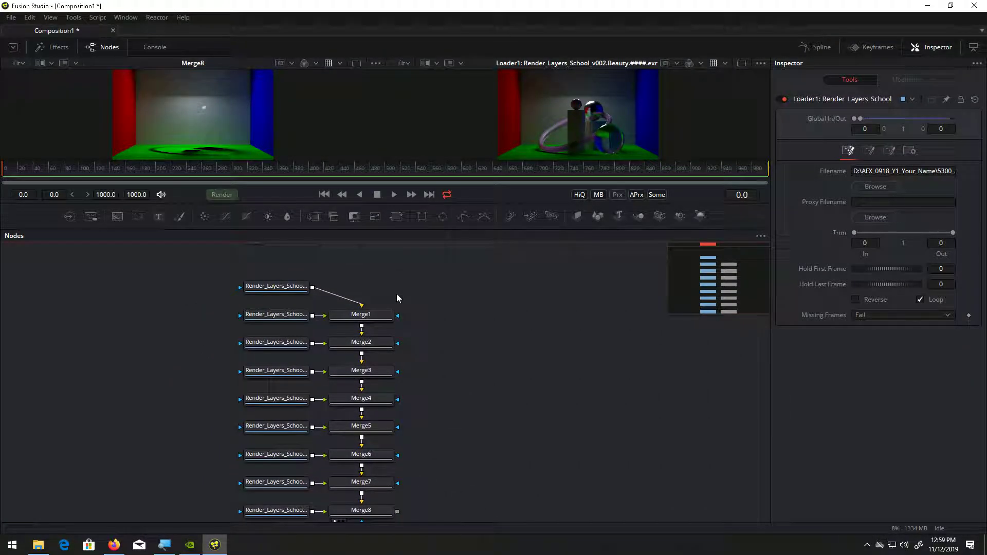
left_click_drag(443, 469, 330, 413)
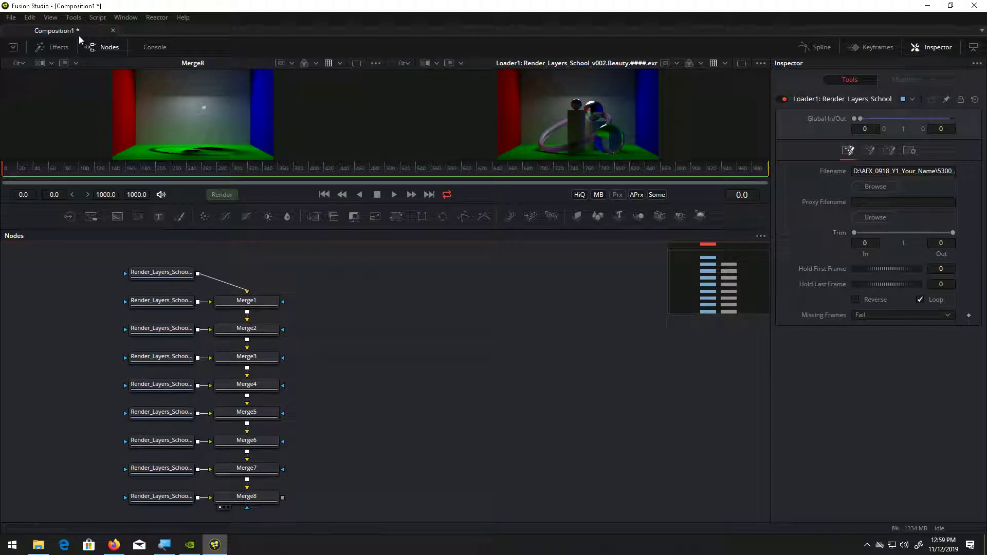
left_click(73, 18)
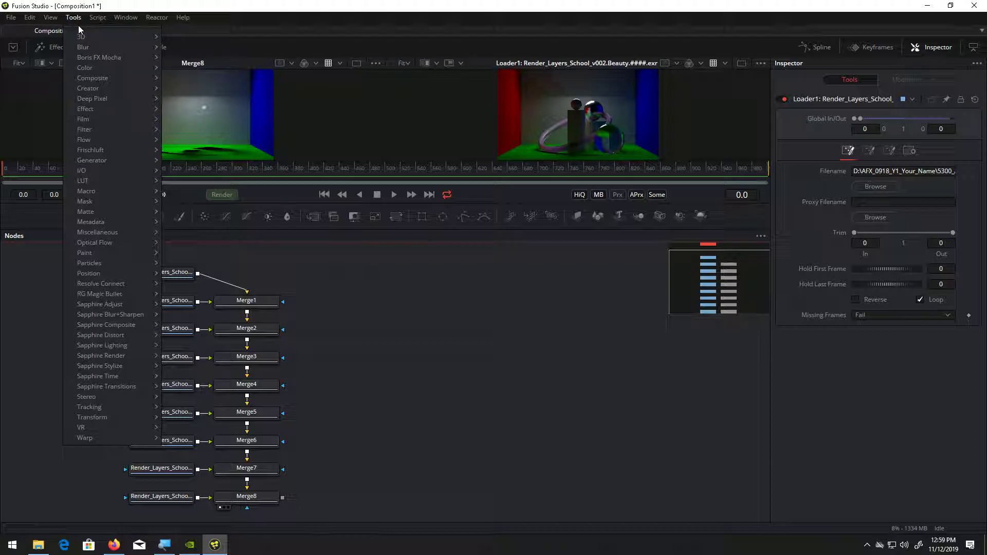
mouse_move(99, 140)
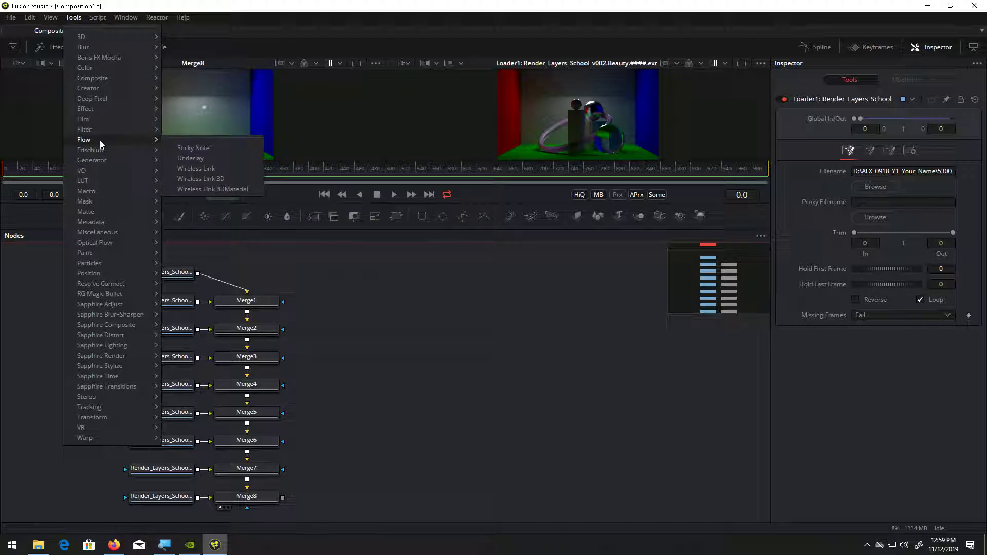
left_click(189, 159)
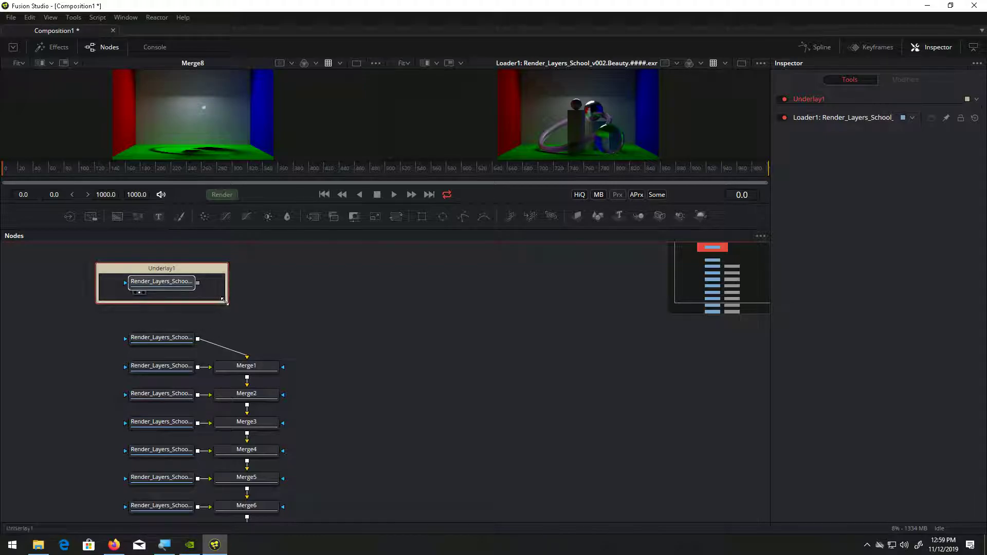
left_click_drag(188, 281, 272, 282)
key("ctrl+z")
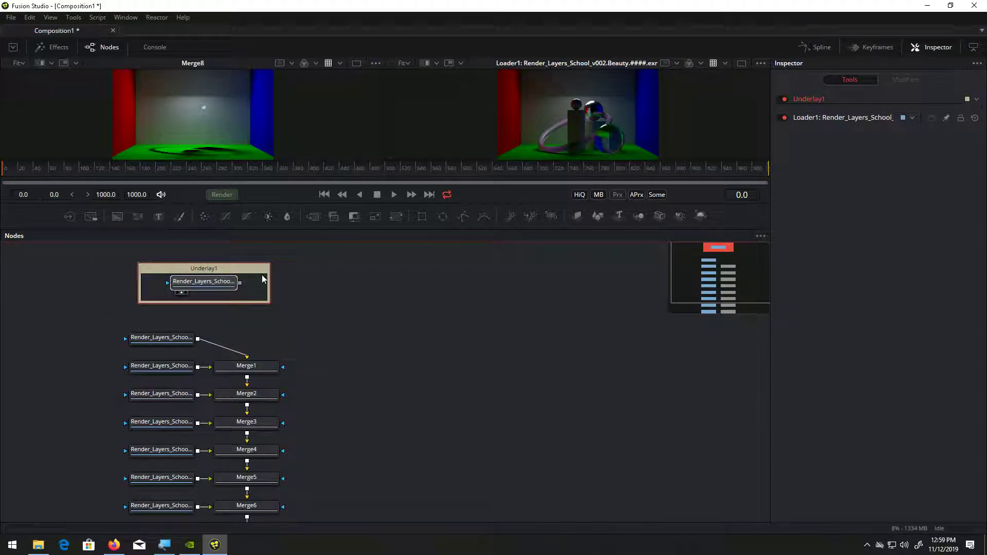
Undo the Underlay on the standalone Beauty loader and add an Underlay around the whole block of imported loaders and merges.
key("ctrl+z")
key("ctrl+z")
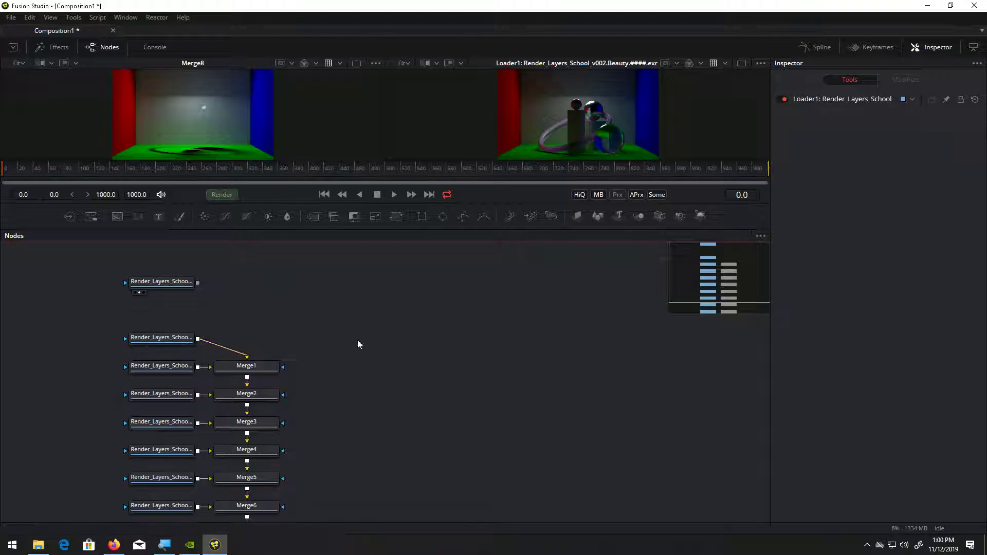
left_click_drag(358, 343, 392, 286)
scroll(391, 286, "down", 2)
left_click_drag(193, 274, 408, 465)
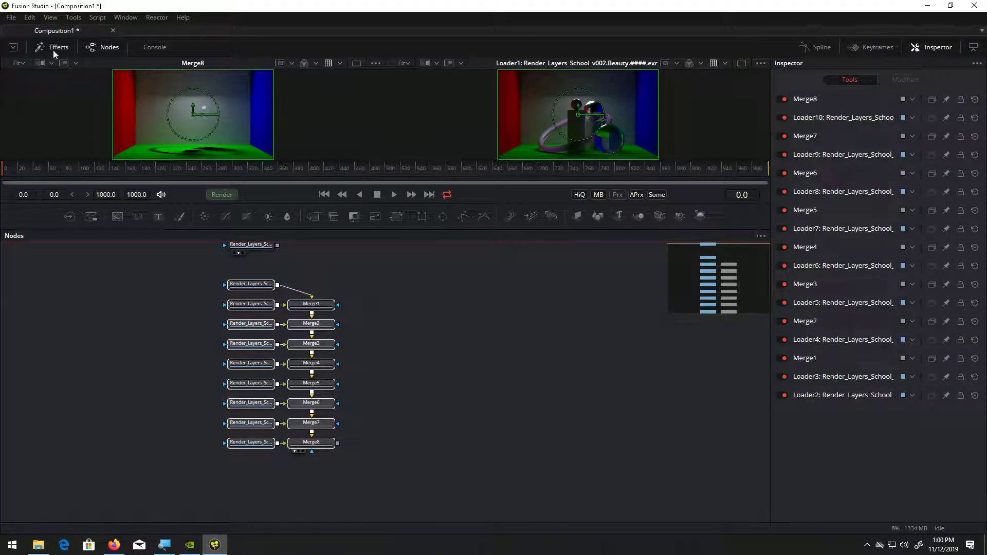
left_click(75, 20)
mouse_move(93, 141)
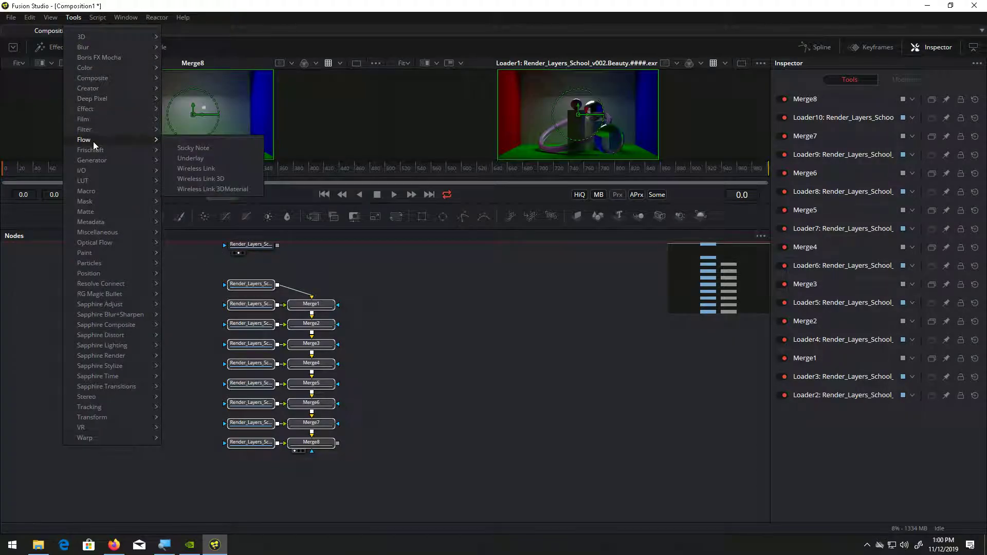
left_click(212, 159)
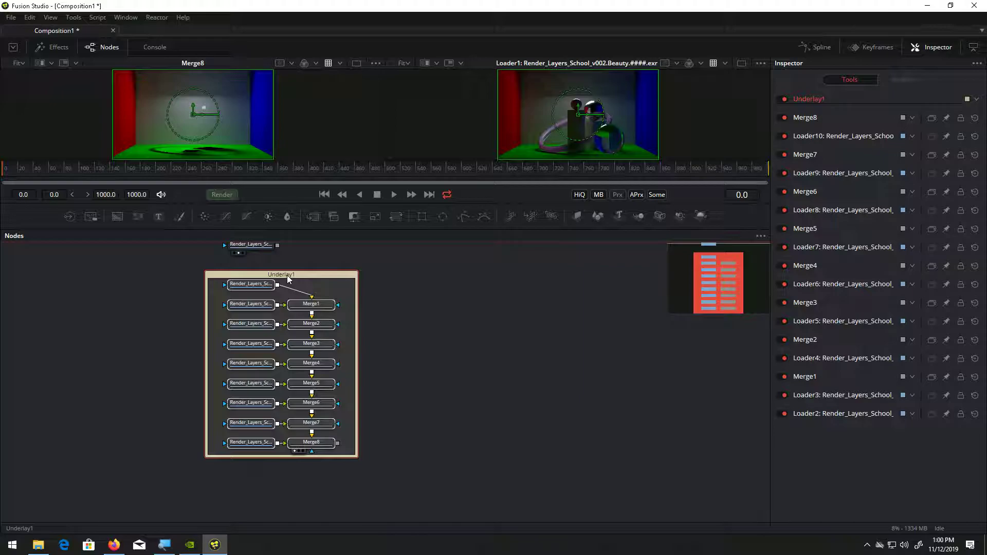
Rename the new Underlay as Background and cancel renaming of the other selected loaders and merges.
key("F2")
left_click_drag(479, 287, 416, 286)
type("Background")
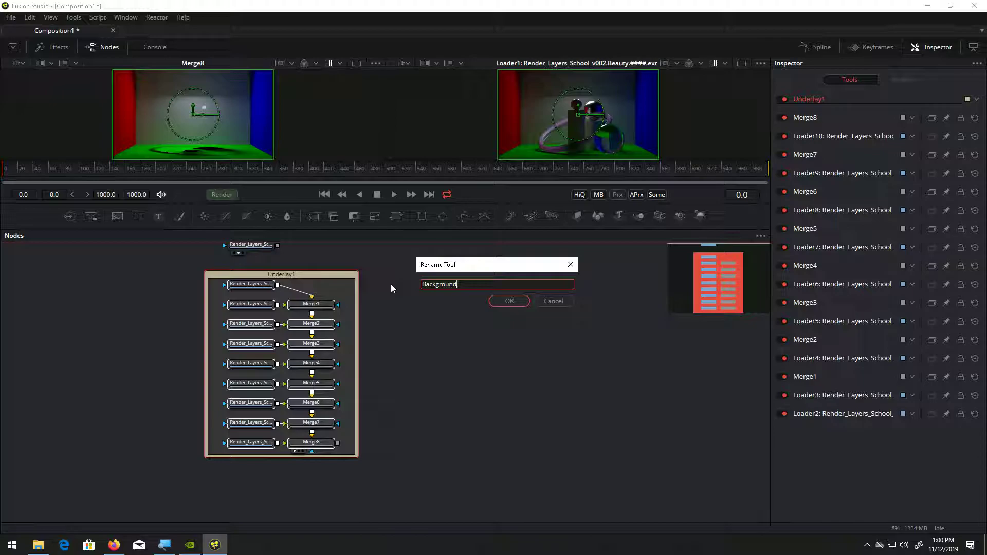
left_click(508, 301)
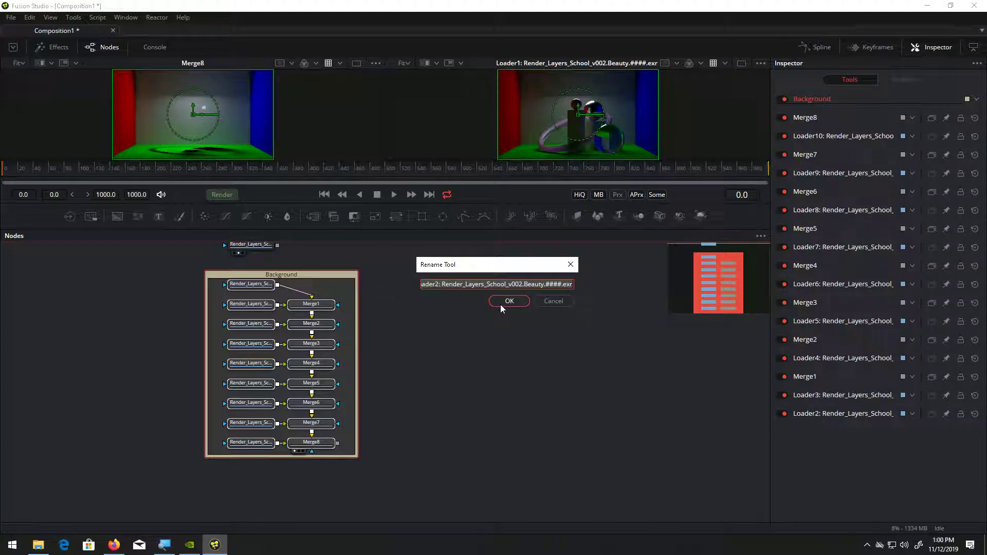
left_click_drag(572, 284, 411, 282)
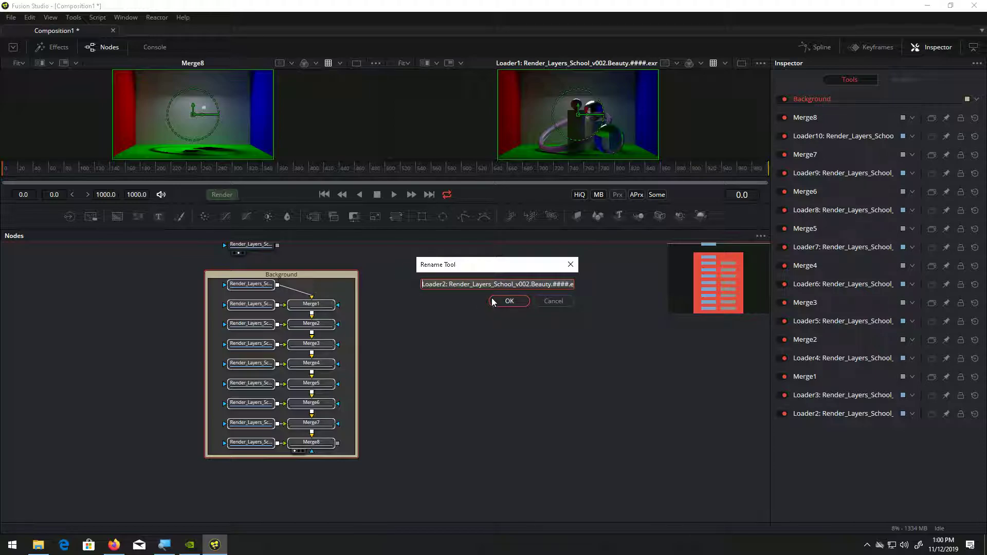
type("Render_Layers_School_v002.DiffuseLighting.####.exr")
left_click(546, 303)
left_click(546, 303)
left_click(546, 303)
left_click(546, 304)
left_click(546, 303)
left_click(546, 304)
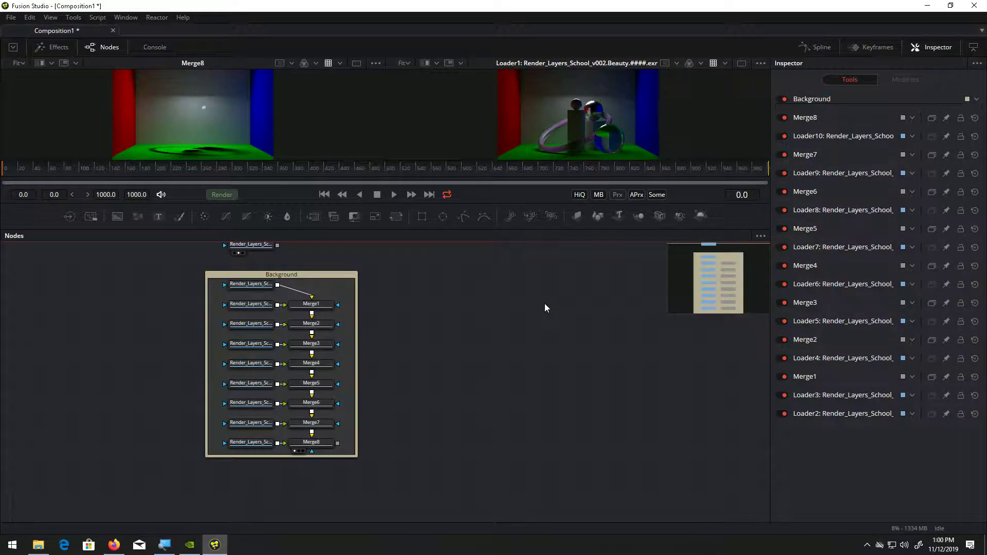
Shift and slightly enlarge the Background underlay, and set the colour of it and its nodes to Orange.
mouse_move(231, 286)
left_mouse_down()
mouse_move(141, 286)
mouse_move(231, 286)
mouse_move(171, 286)
mouse_move(140, 307)
mouse_move(243, 298)
mouse_move(227, 285)
left_mouse_up()
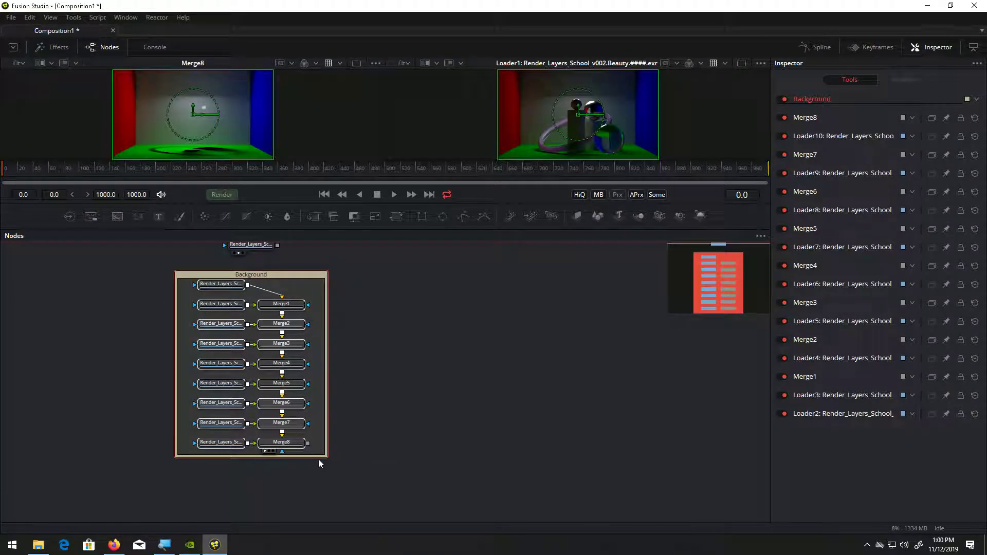
mouse_move(322, 456)
left_mouse_down()
mouse_move(337, 485)
mouse_move(375, 468)
mouse_move(369, 458)
mouse_move(333, 462)
left_mouse_up()
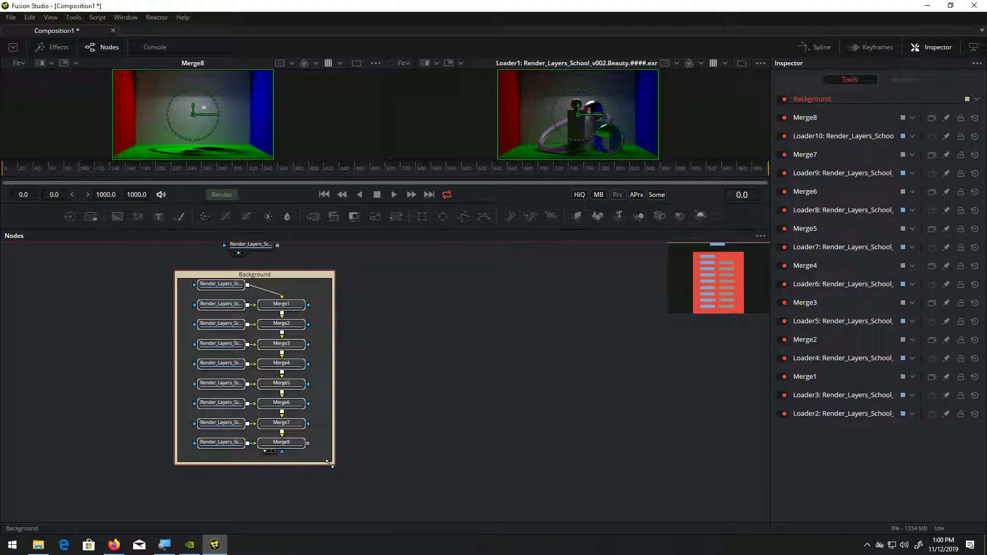
right_click(279, 276)
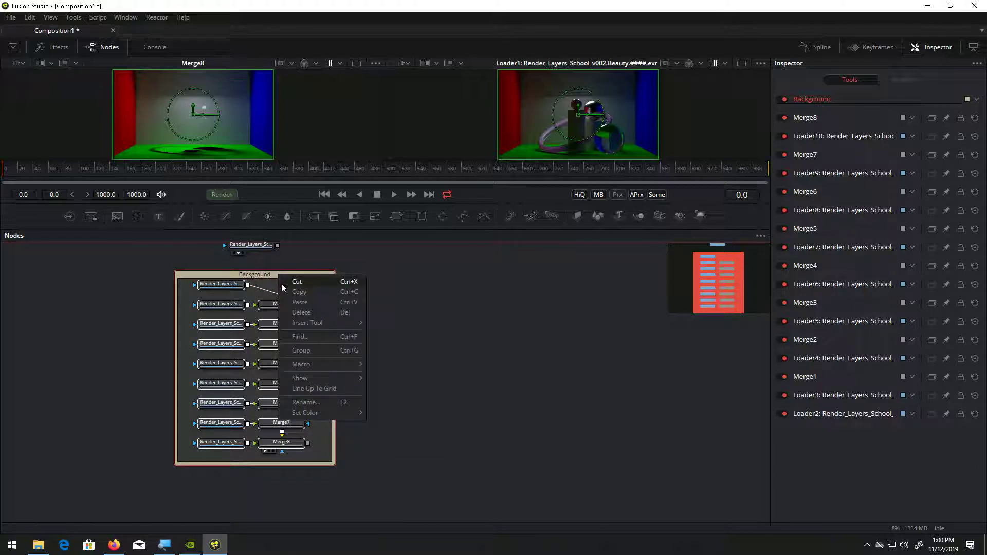
mouse_move(308, 412)
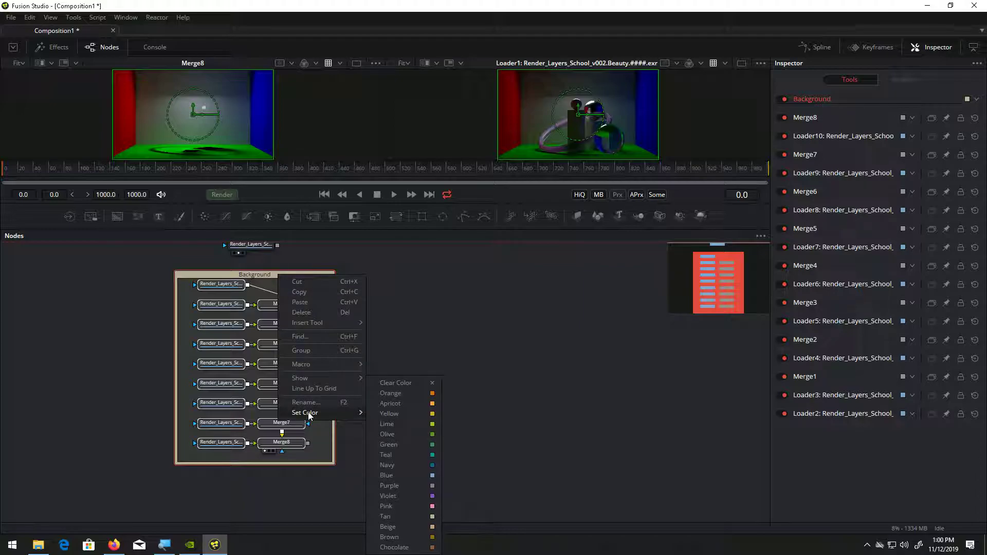
left_click(410, 401)
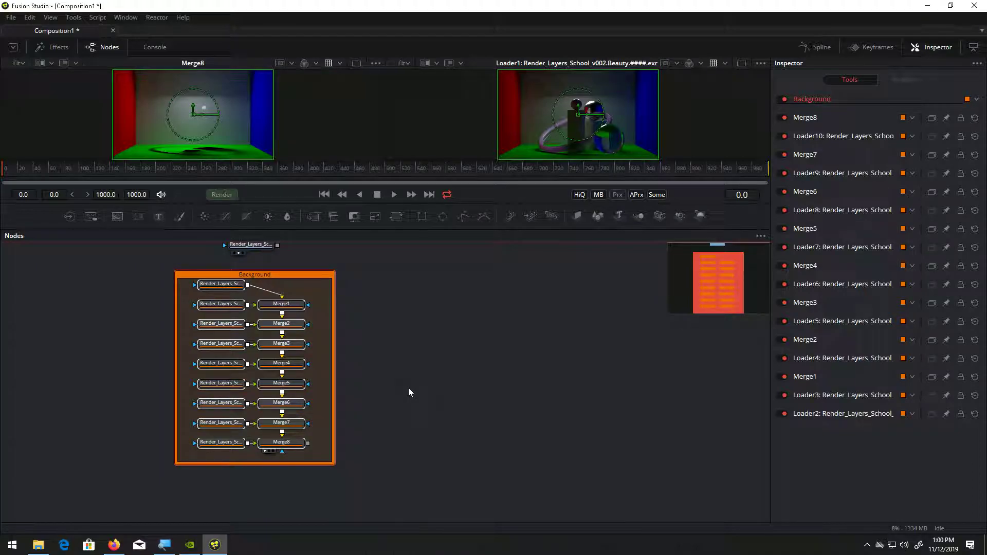
left_click_drag(387, 400, 360, 386)
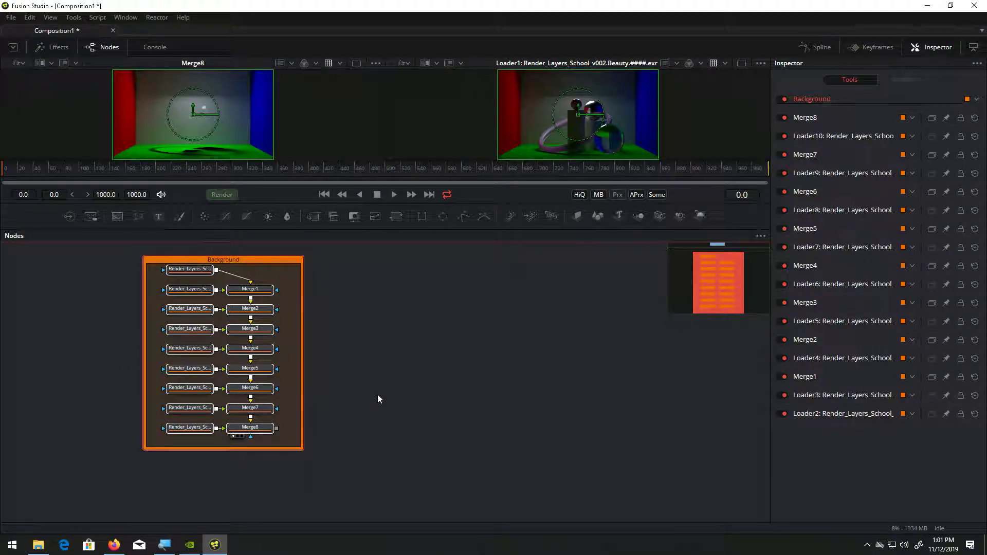
left_click(411, 362)
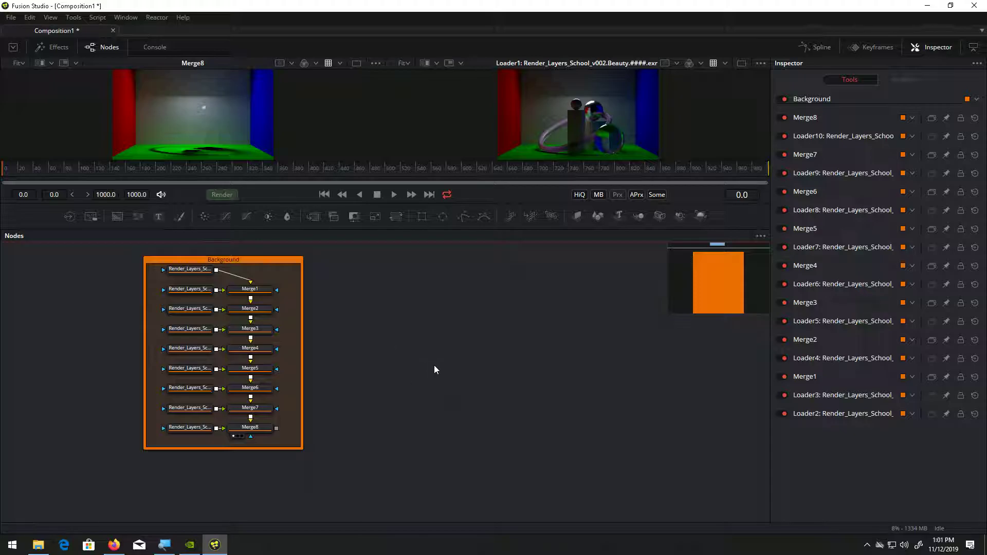
Switch to File Explorer, open the BACK_CUBE folder inside School_Multi_Layer, and list its EXR files with details.
left_click(37, 545)
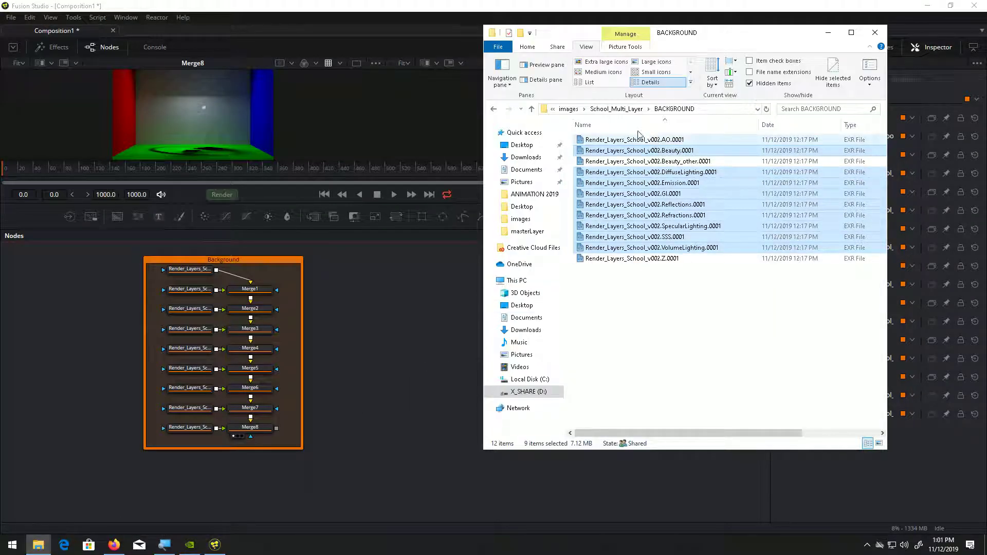
left_click(632, 110)
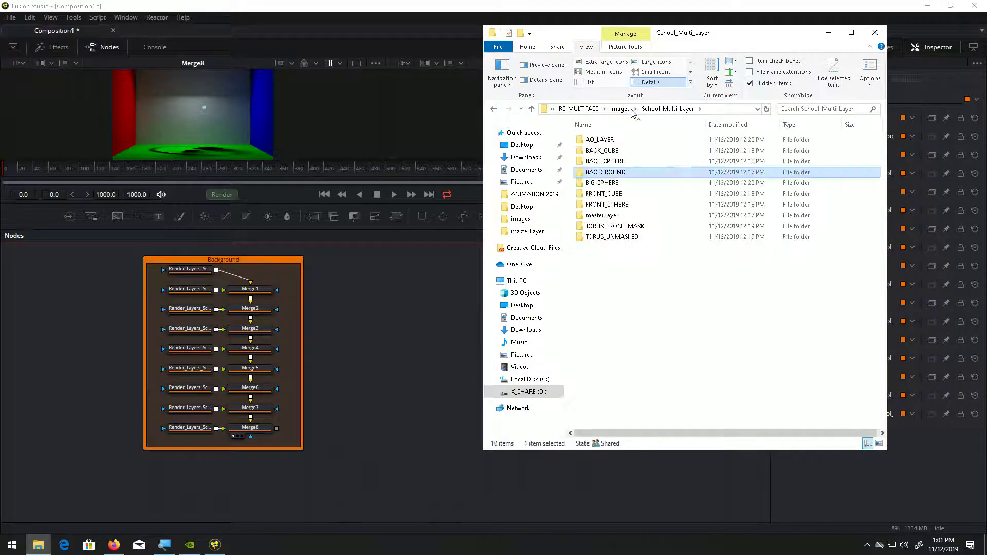
double_click(627, 153)
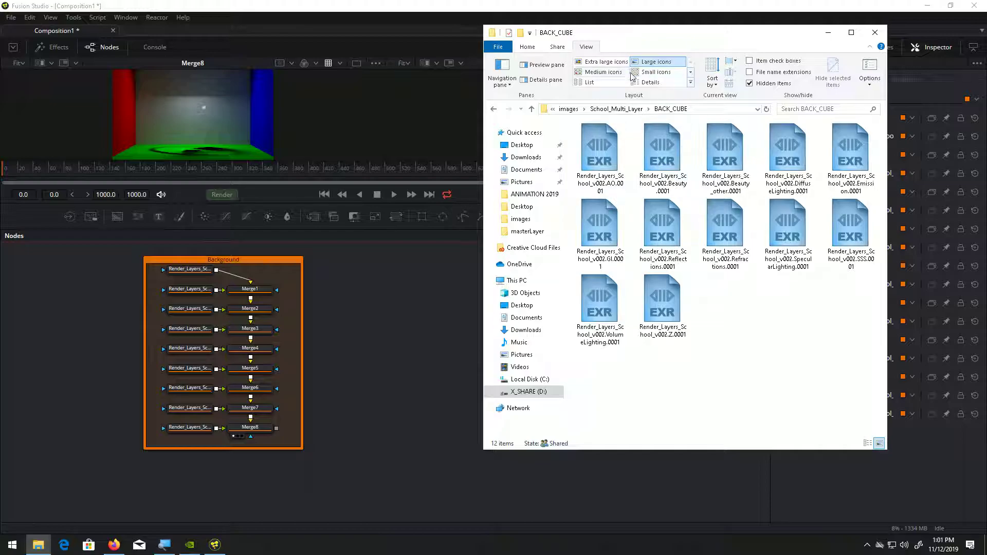
left_click(650, 82)
double_click(647, 125)
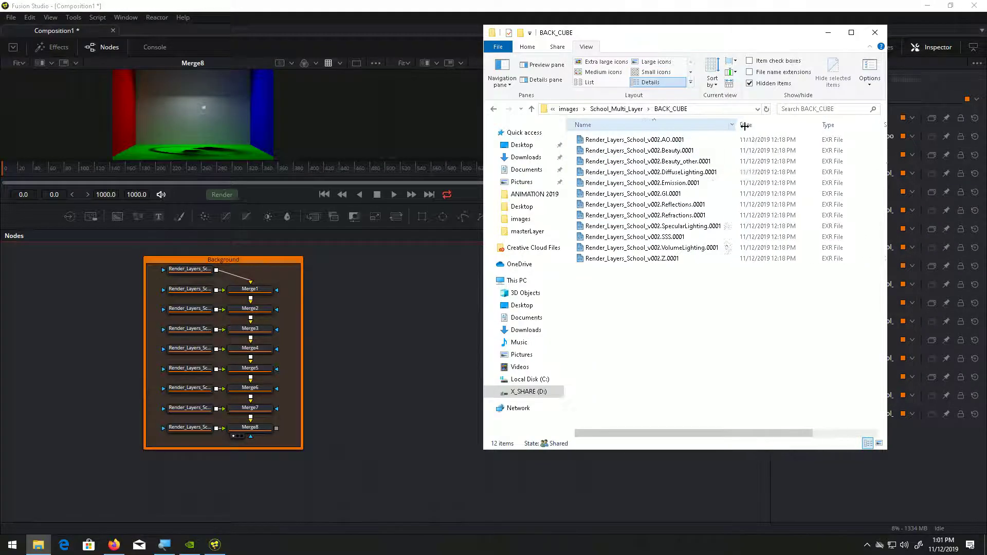
Import the BACK_CUBE Beauty pass and DiffuseLighting through VolumeLighting passes into Fusion's node graph, and show Merge16 in the second viewer.
left_click(691, 153)
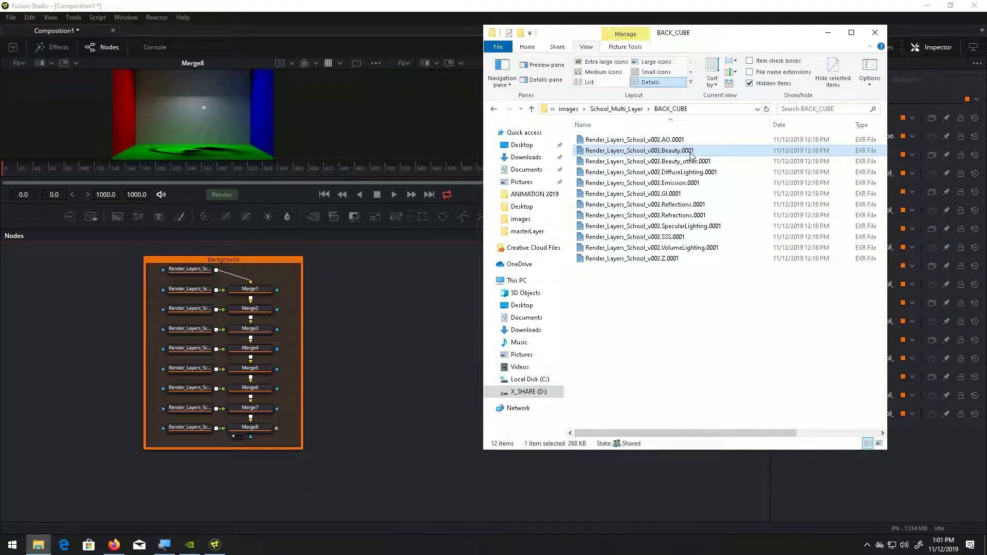
left_click(702, 175, "ctrl")
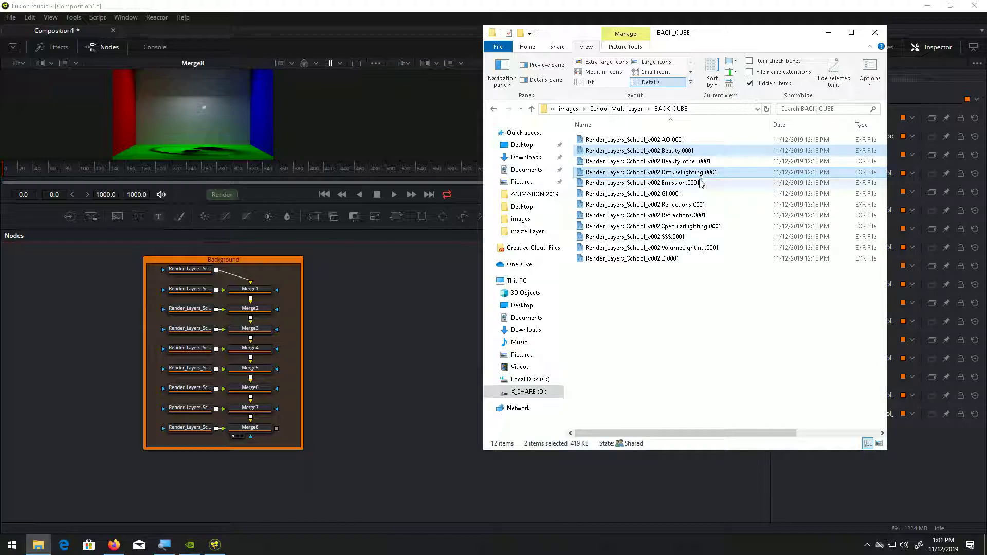
left_click(685, 183, "ctrl")
left_click(682, 194, "ctrl")
left_click(679, 205, "ctrl")
left_click(677, 216, "ctrl")
left_click(677, 227, "ctrl")
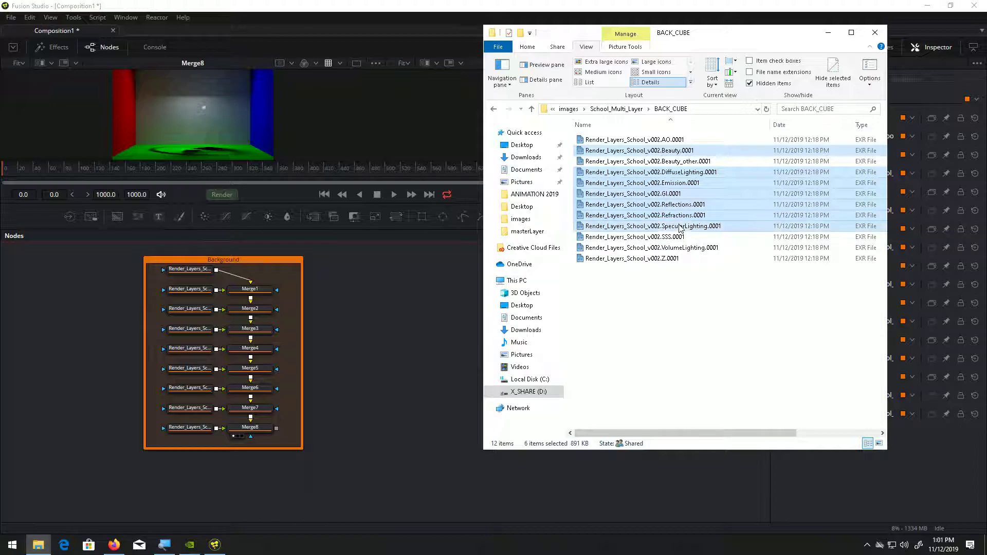
left_click(679, 237, "ctrl")
left_click(679, 248, "ctrl")
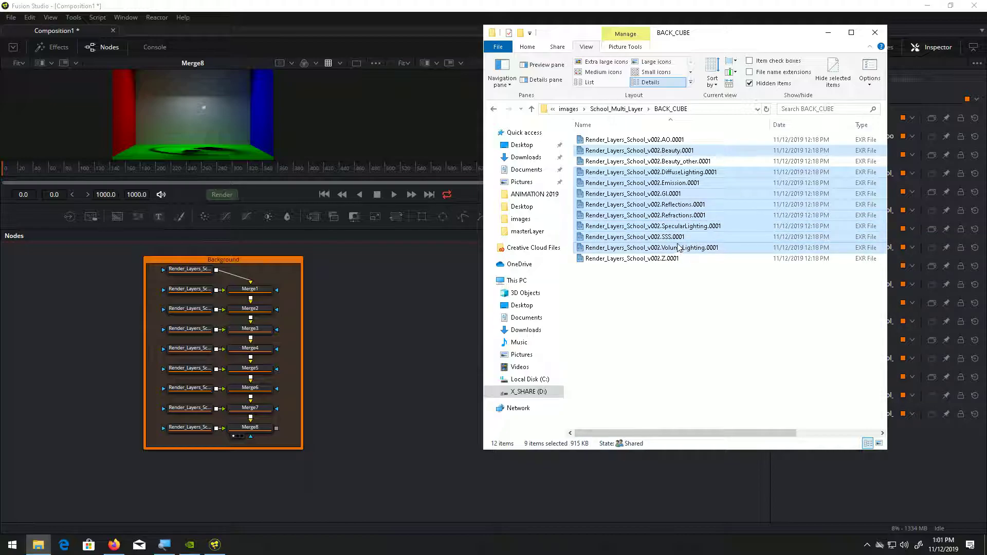
left_click_drag(672, 250, 419, 344)
left_click(419, 344)
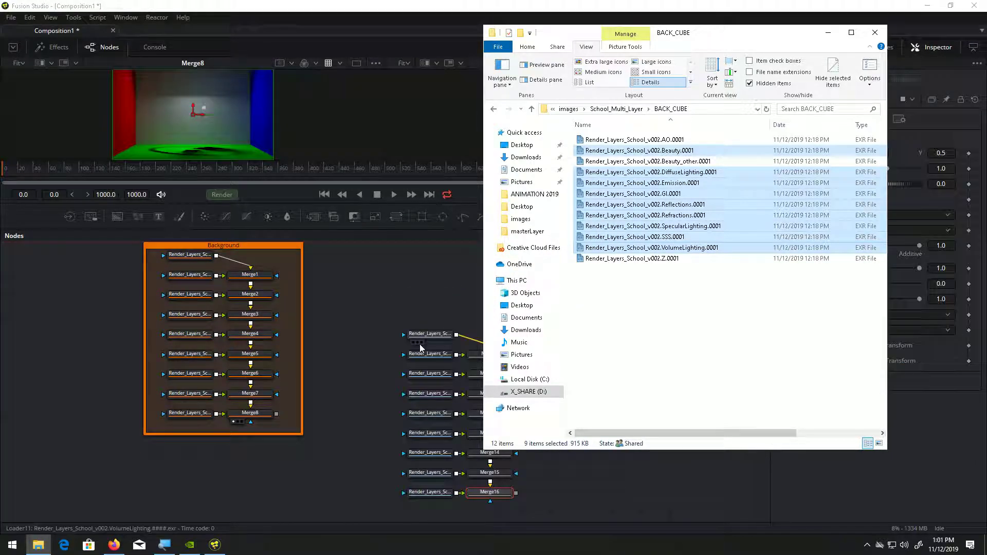
left_click_drag(433, 270, 568, 116)
left_click(450, 426)
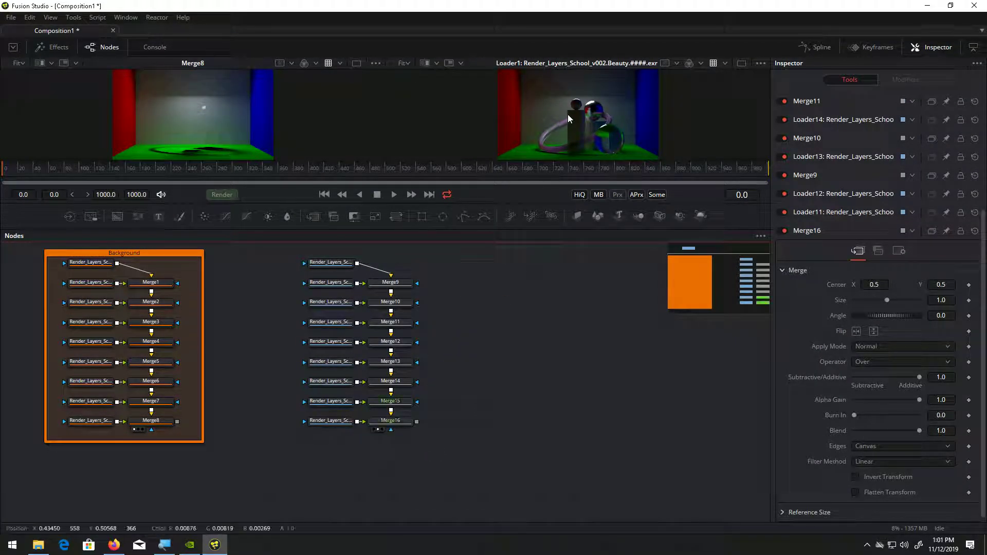
Paste the copied Merge1 settings onto Merge9, Merge10 and Merge11.
right_click(399, 282)
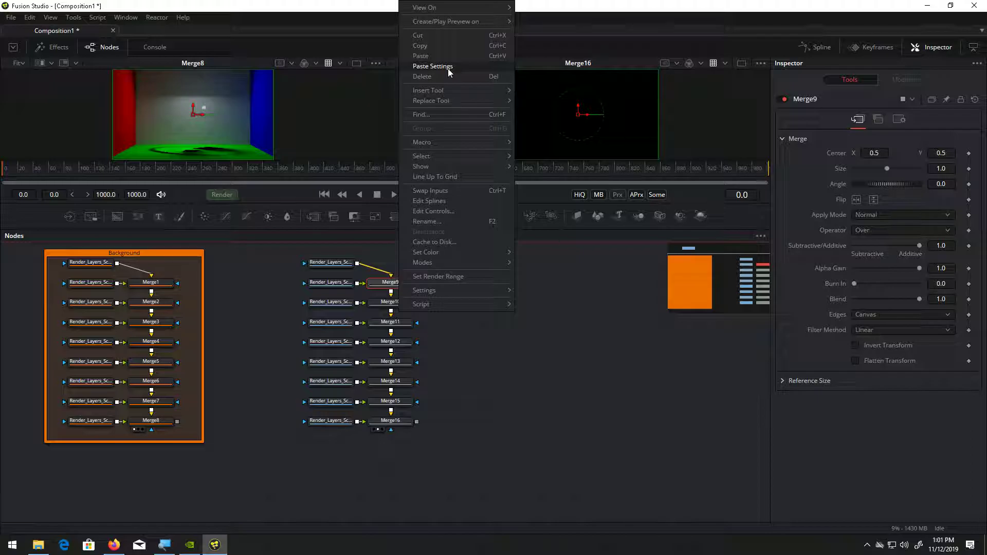
left_click(448, 69)
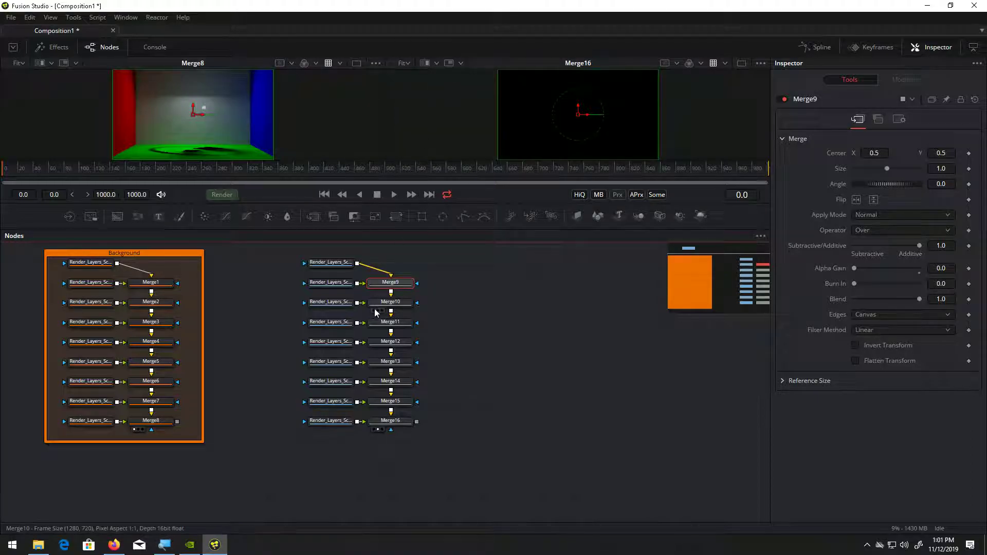
left_click(392, 304)
right_click(392, 307)
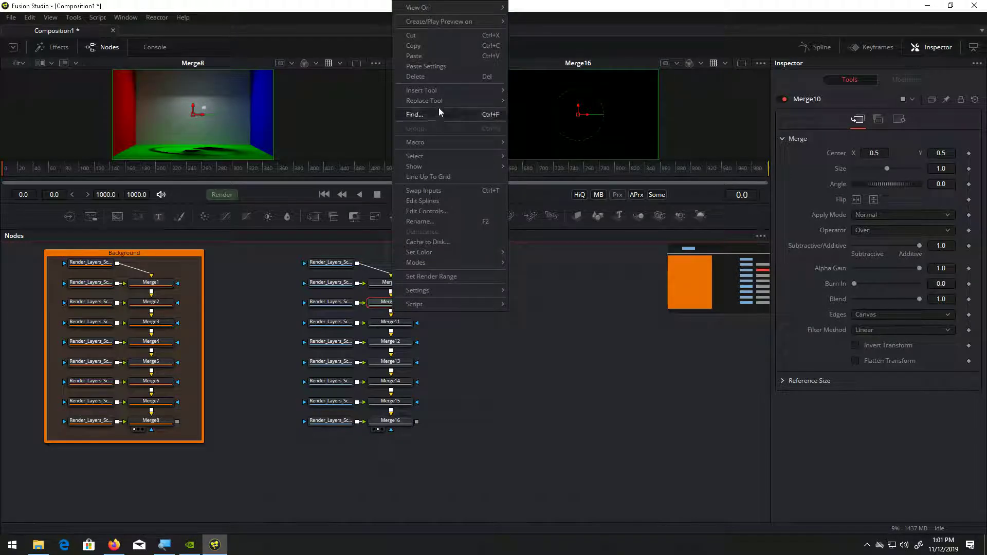
left_click(433, 67)
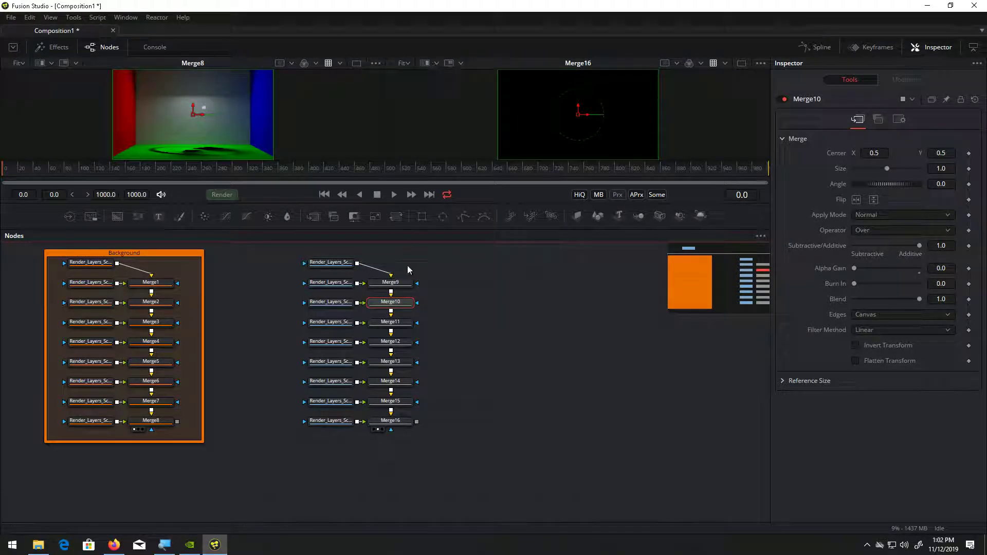
left_click(402, 322)
right_click(402, 322)
left_click(443, 74)
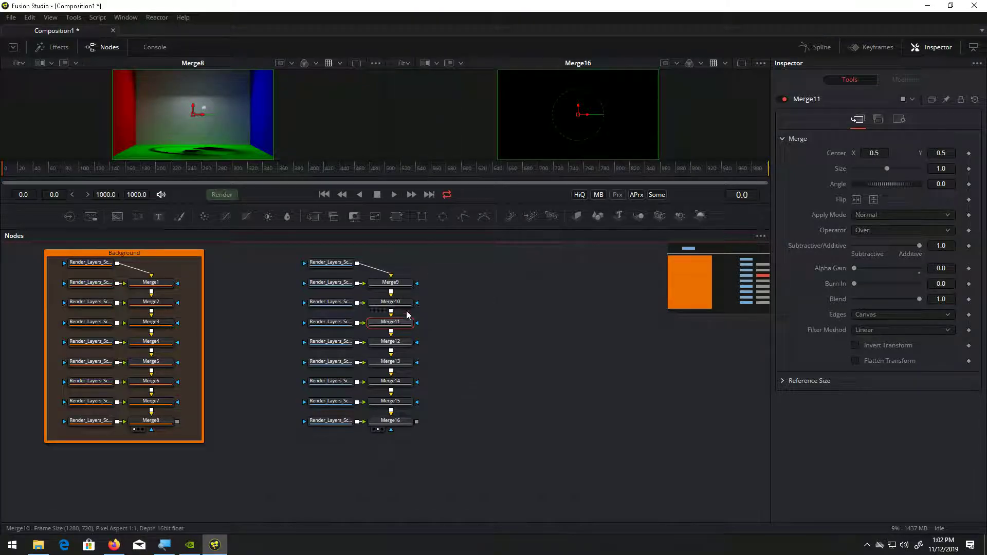
Paste the copied Merge1 settings onto Merge12, Merge13 and Merge14.
left_click(403, 342)
right_click(403, 342)
left_click(428, 100)
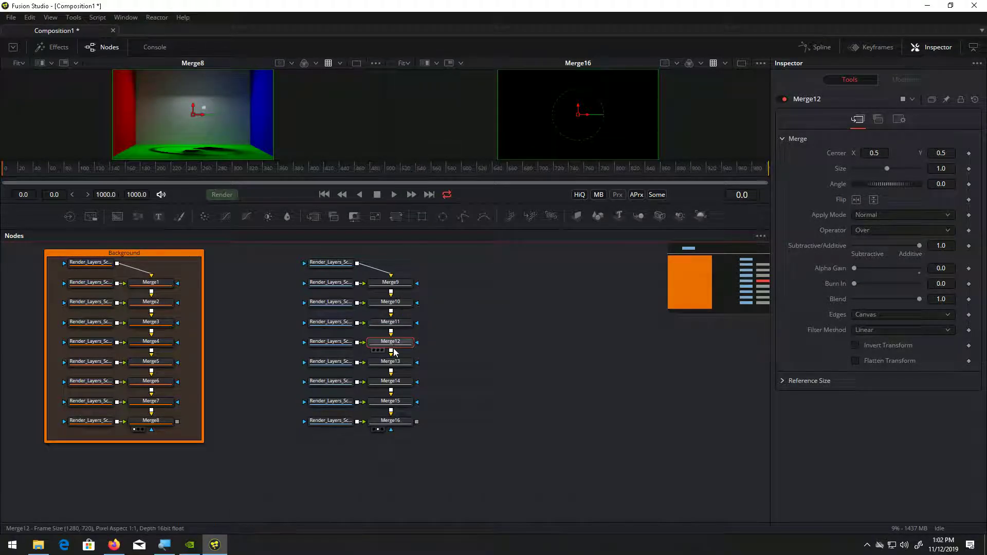
left_click(402, 362)
right_click(403, 361)
left_click(452, 115)
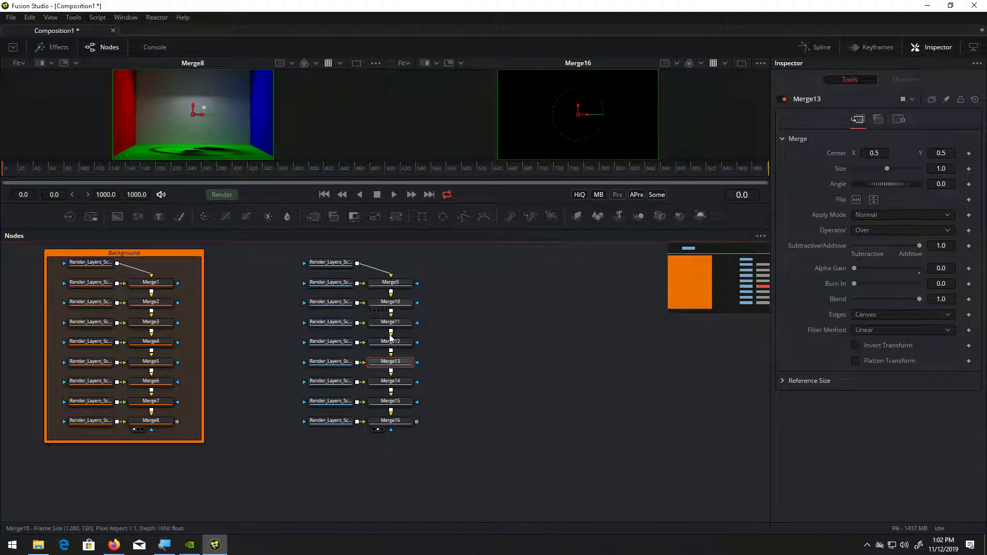
left_click(402, 381)
right_click(402, 382)
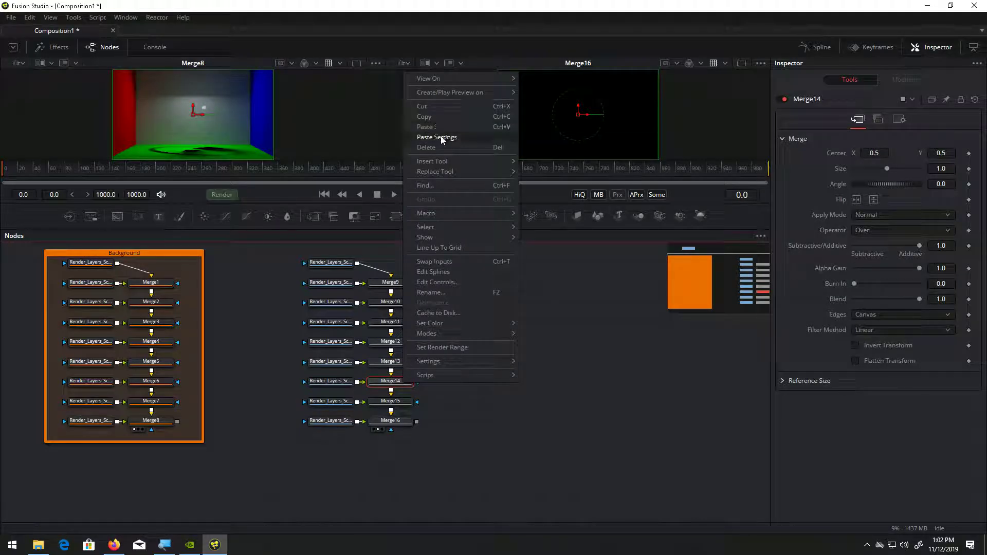
left_click(448, 136)
Paste the copied Merge1 settings onto Merge15 and Merge16.
left_click(397, 403)
right_click(397, 403)
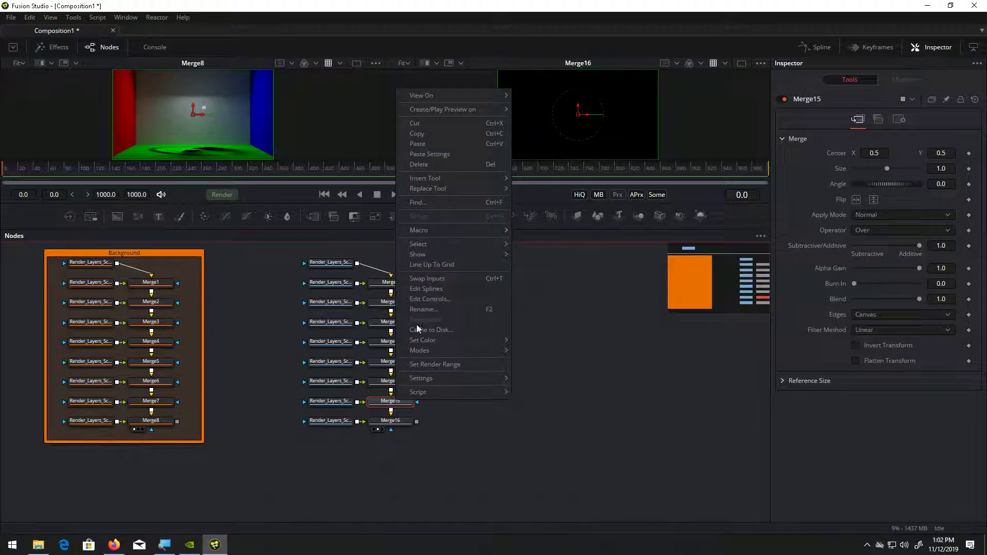
left_click(430, 152)
left_click(401, 424)
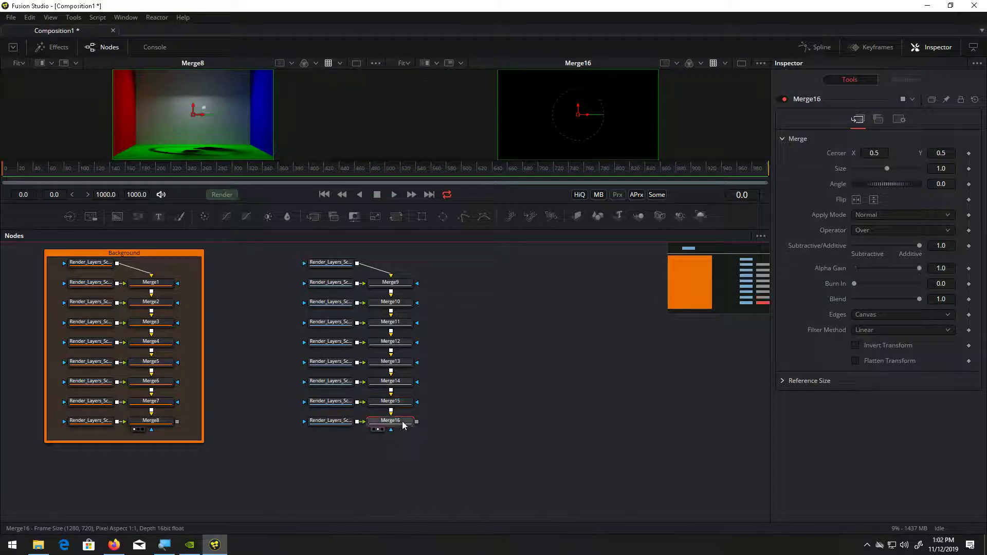
right_click(402, 423)
left_click(434, 175)
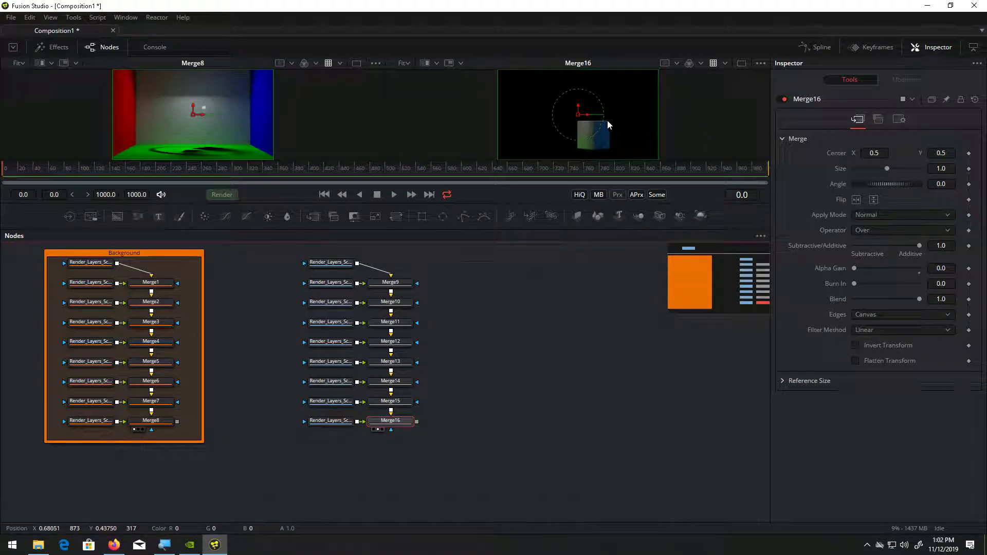
Examine the cube in Merge16's output in the second viewer, then switch that viewer to the alpha channel.
scroll(607, 124, "up", 2)
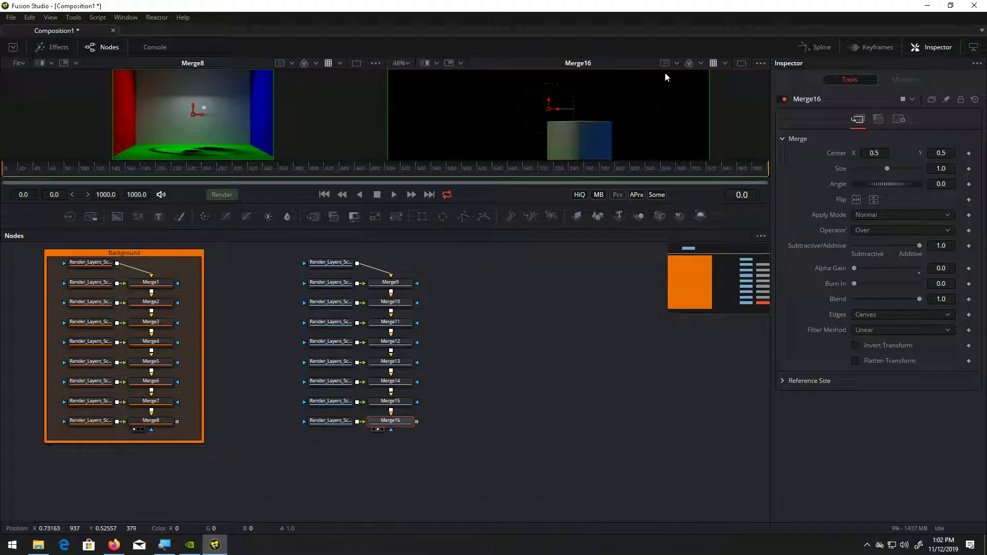
left_click(689, 63)
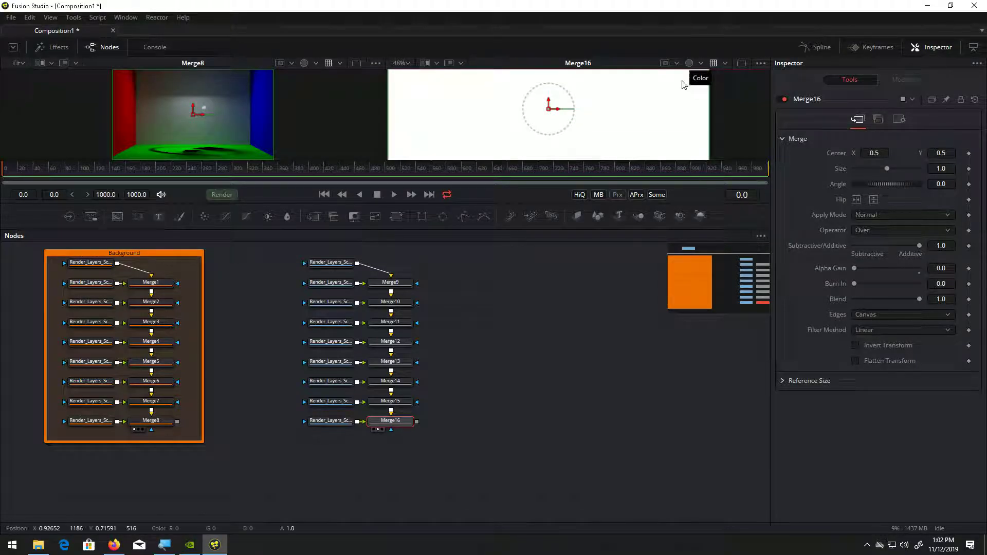
left_click_drag(642, 110, 637, 81)
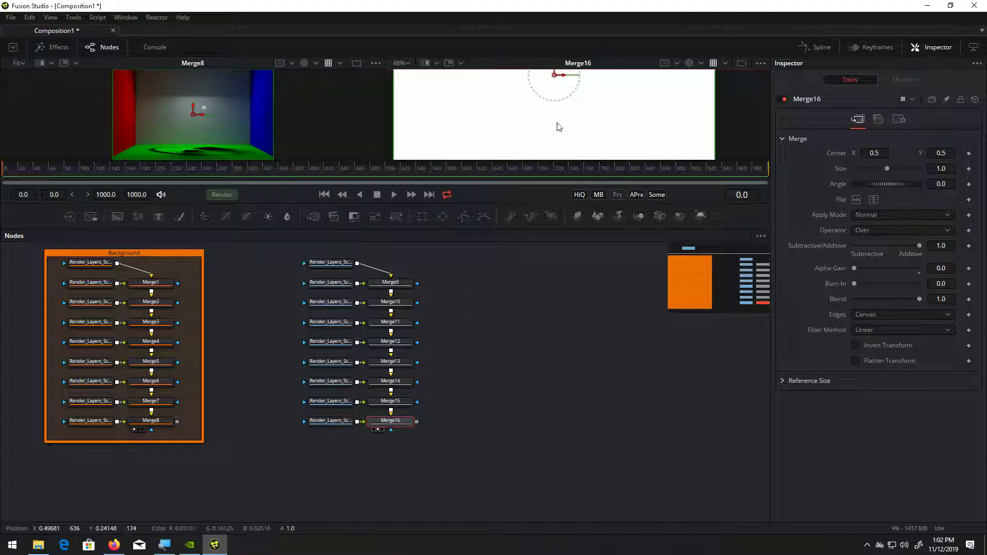
scroll(557, 124, "down", 2)
mouse_move(586, 113)
left_mouse_down()
mouse_move(590, 146)
mouse_move(591, 129)
left_mouse_up()
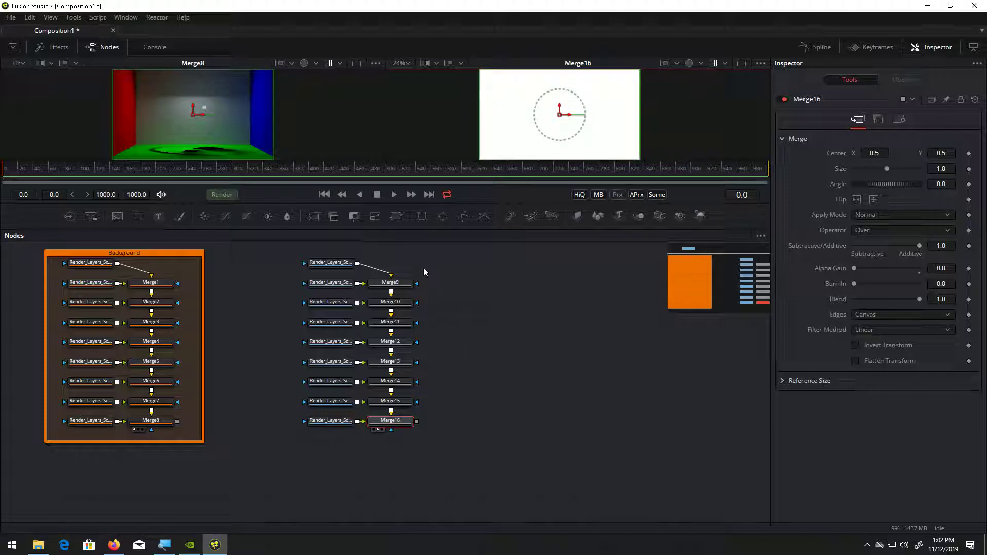
View the alpha of the BACK_CUBE VolumeLighting and Beauty loaders in the second viewer to compare them.
left_click_drag(328, 264, 516, 138)
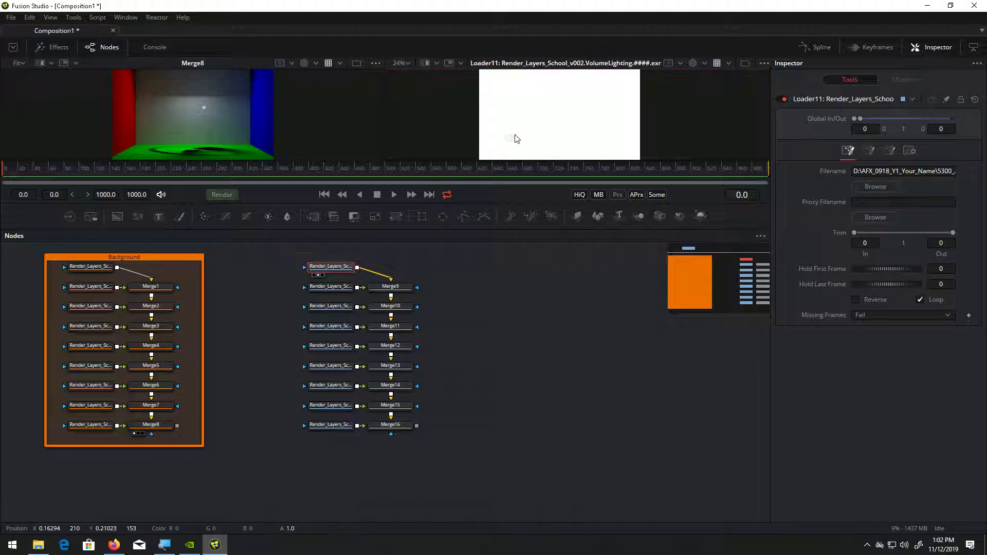
left_click_drag(333, 286, 513, 104)
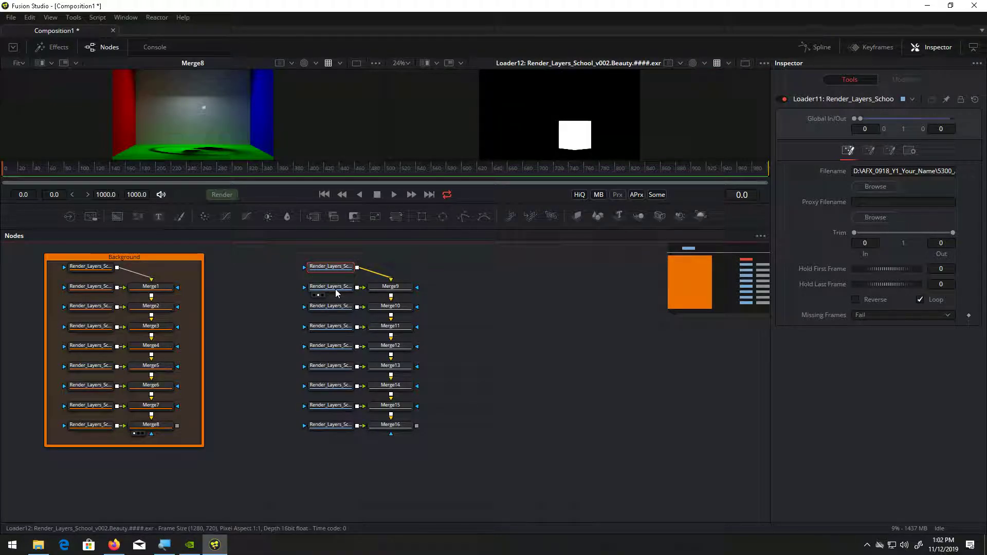
mouse_move(337, 287)
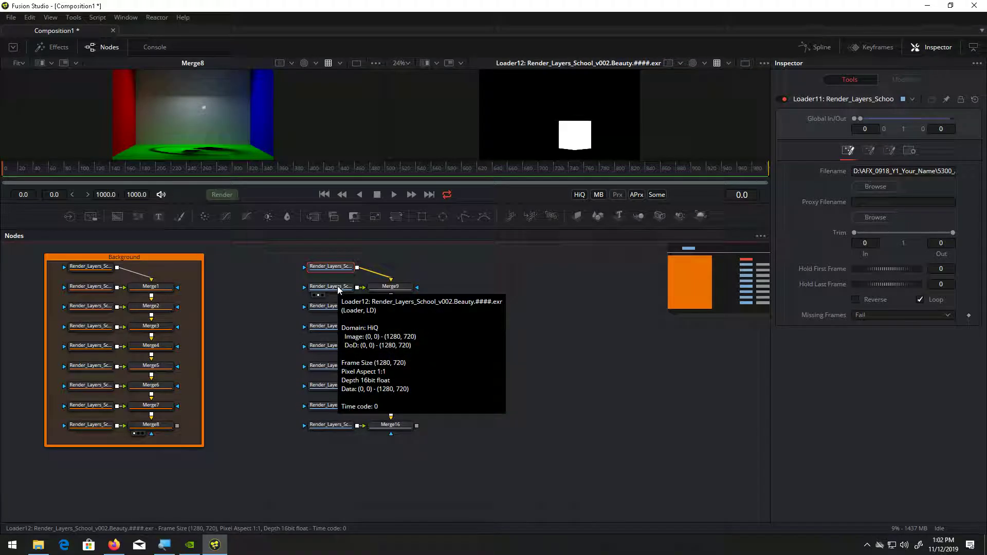
left_click(338, 288)
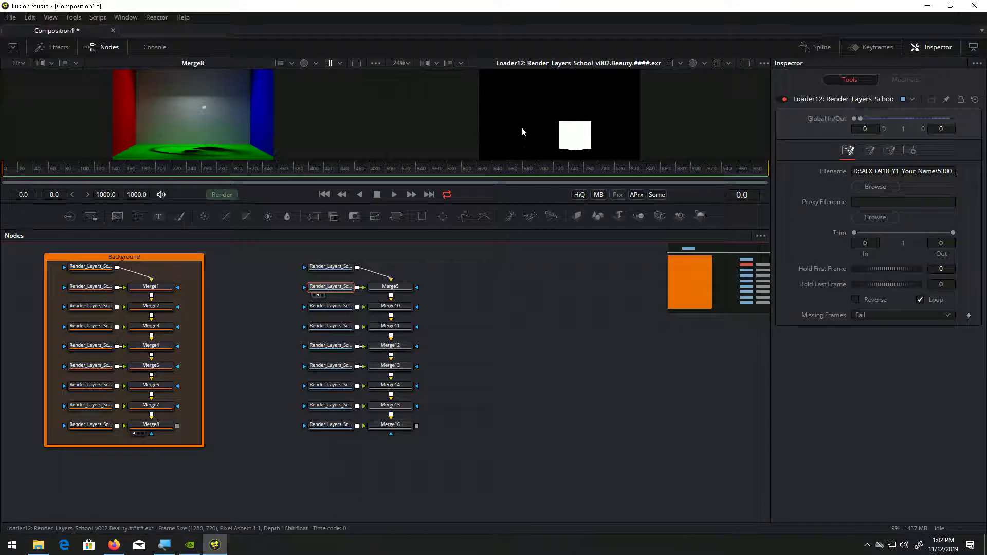
mouse_move(335, 287)
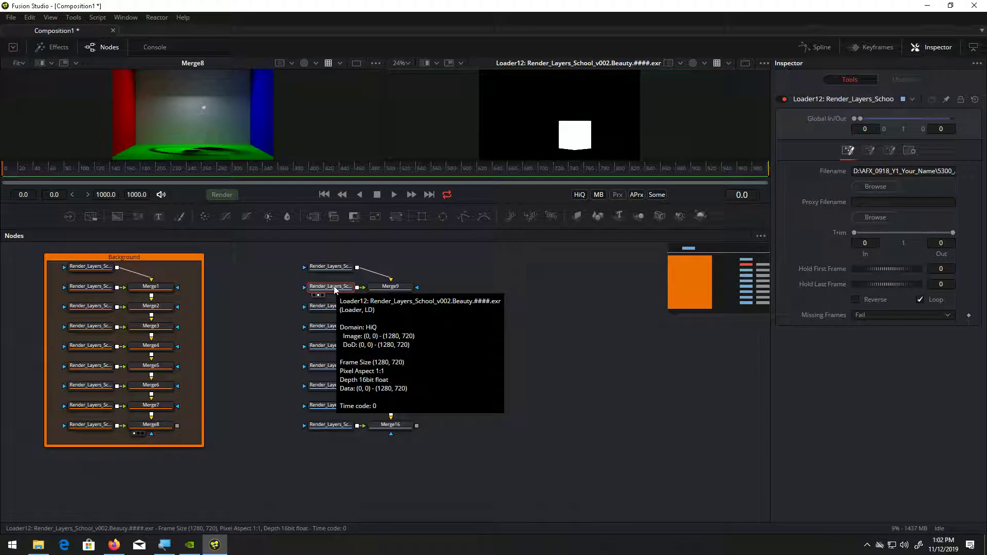
Detach the Beauty loader from the merge chain, delete Merge9, and place Beauty beside the remaining passes with VolumeLighting just above Merge10's row.
left_click_drag(334, 286, 274, 286)
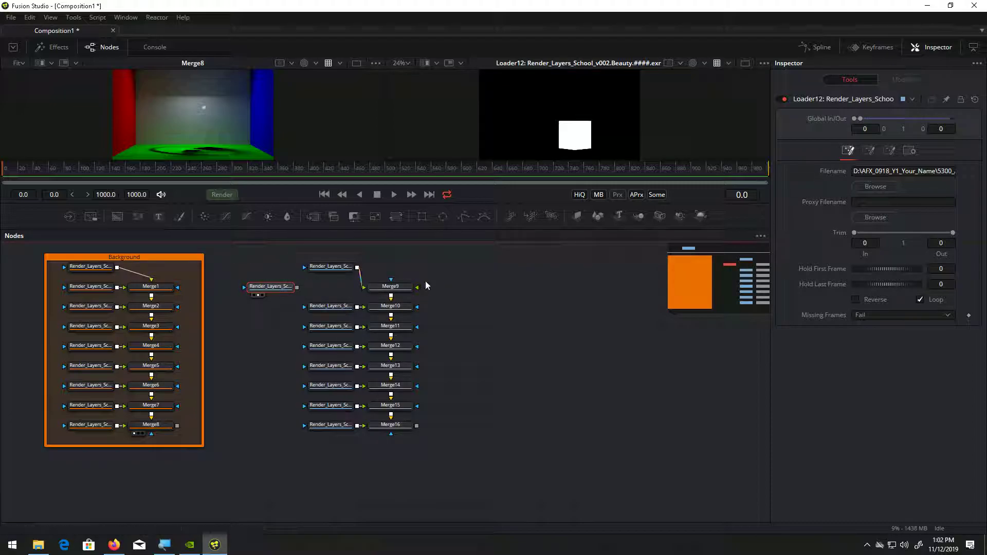
left_click(403, 286)
key("Delete")
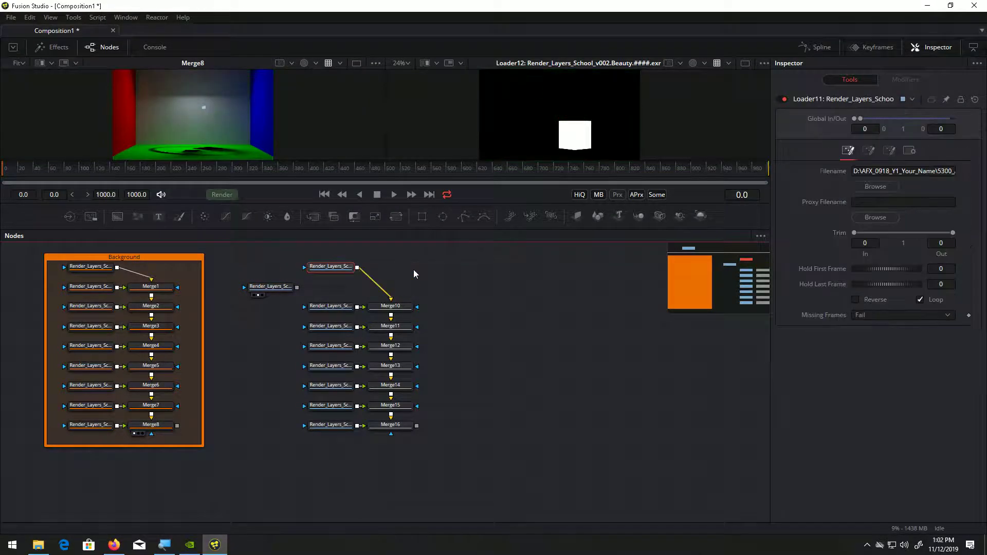
left_click_drag(342, 274, 343, 294)
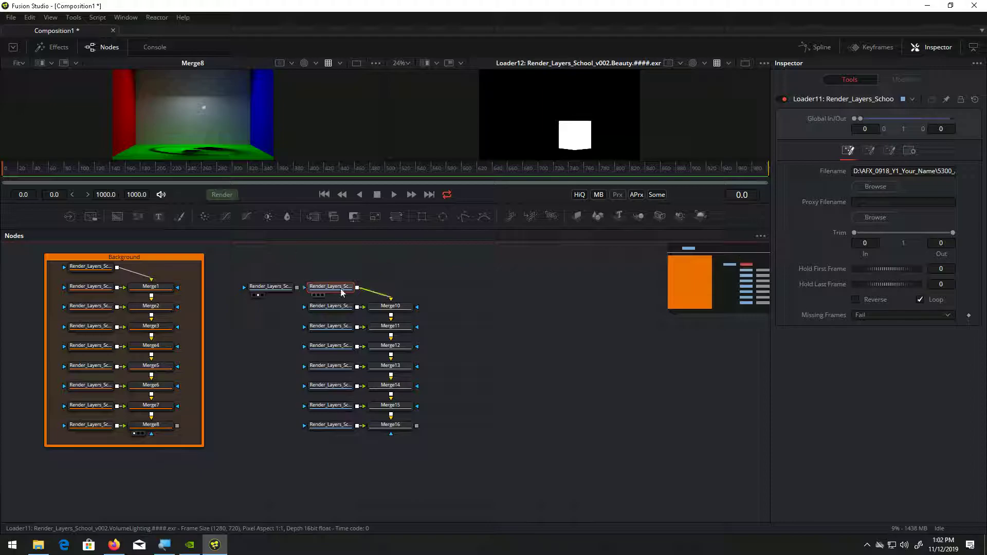
left_click_drag(278, 294, 247, 374)
left_click(246, 366)
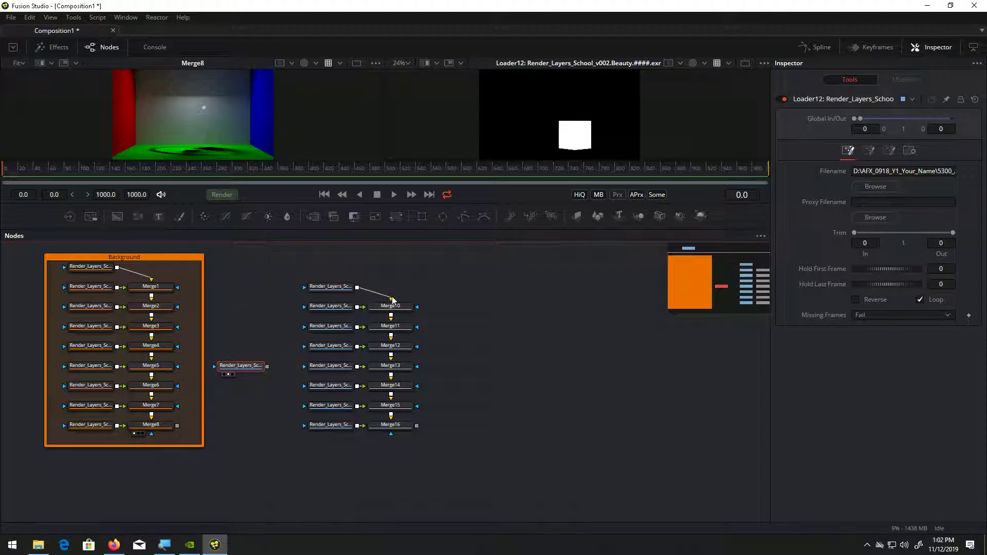
Connect the Beauty loader as effect mask to the first three BACK_CUBE pass loaders, and show Merge16 in the second viewer.
left_click_drag(488, 285, 519, 280)
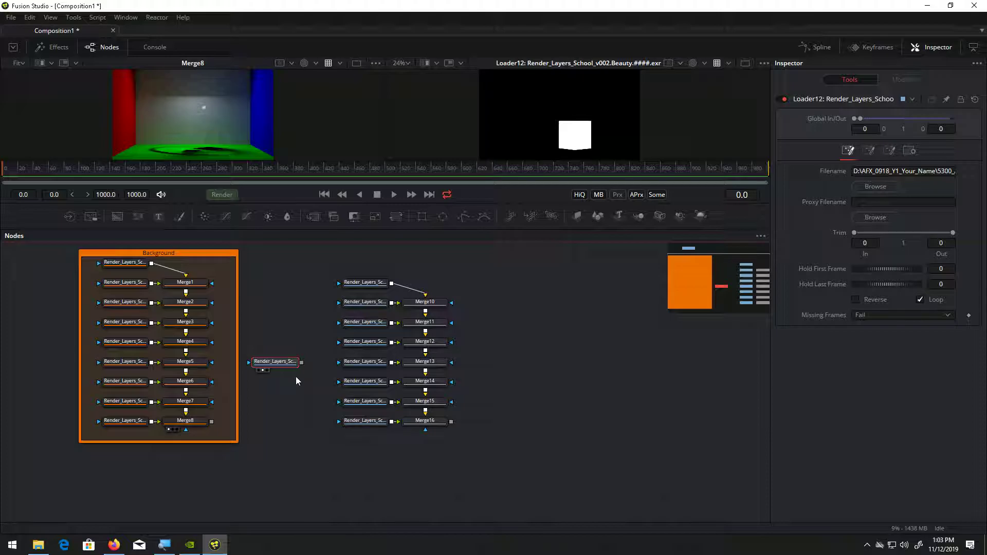
left_click_drag(303, 363, 349, 283)
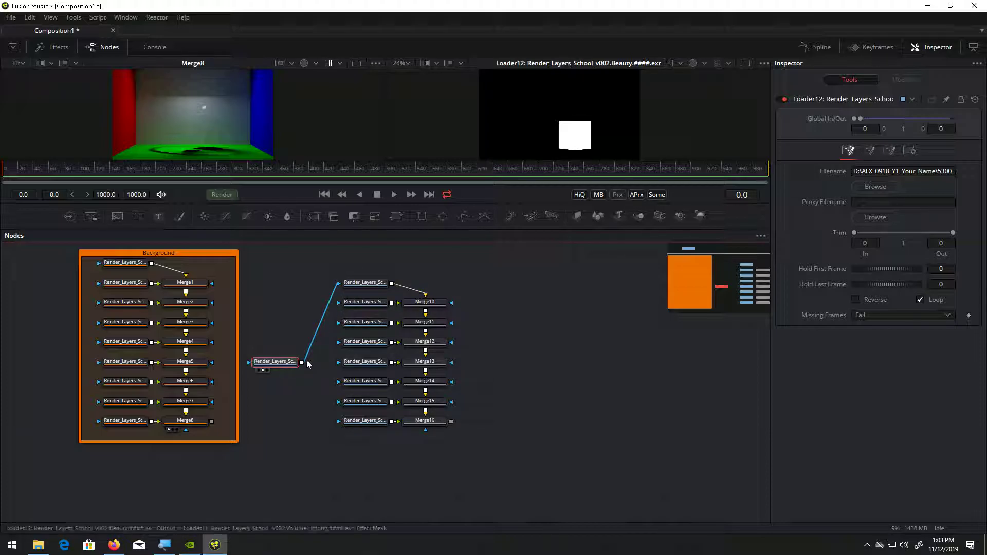
left_click_drag(301, 363, 350, 303)
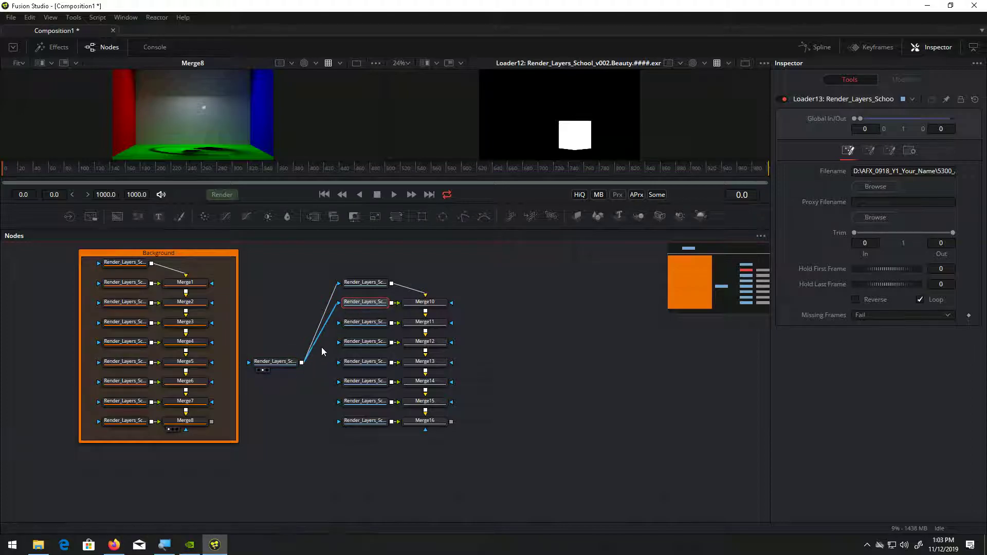
left_click_drag(302, 363, 354, 320)
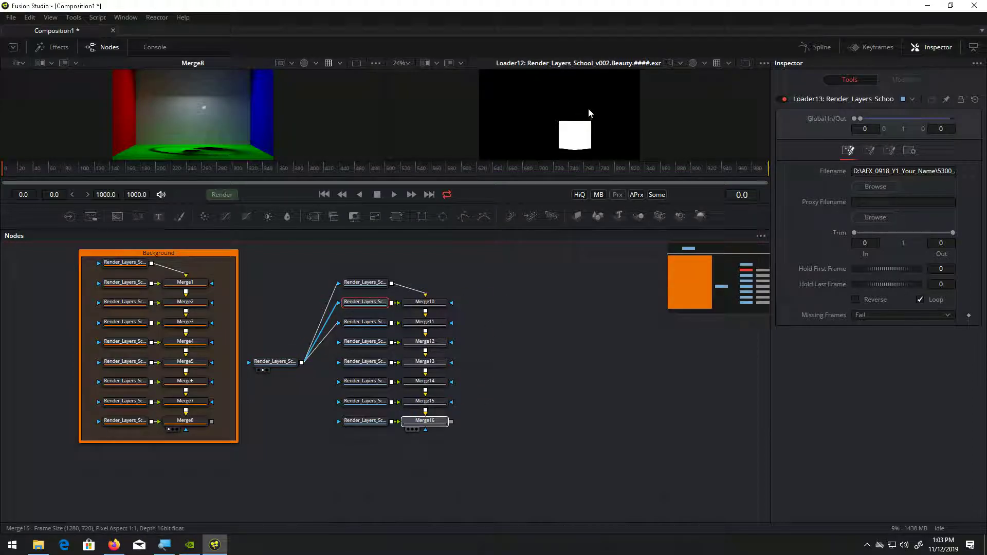
left_click_drag(588, 109, 589, 110)
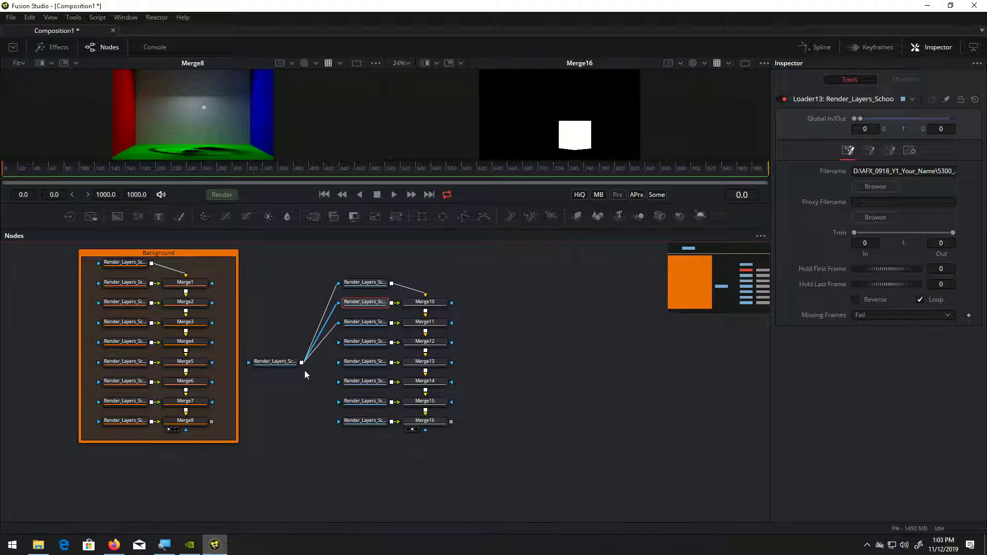
Connect the Beauty loader as effect mask to the remaining five pass loaders, and return Merge16's viewer to colour display.
left_click_drag(309, 363, 360, 342)
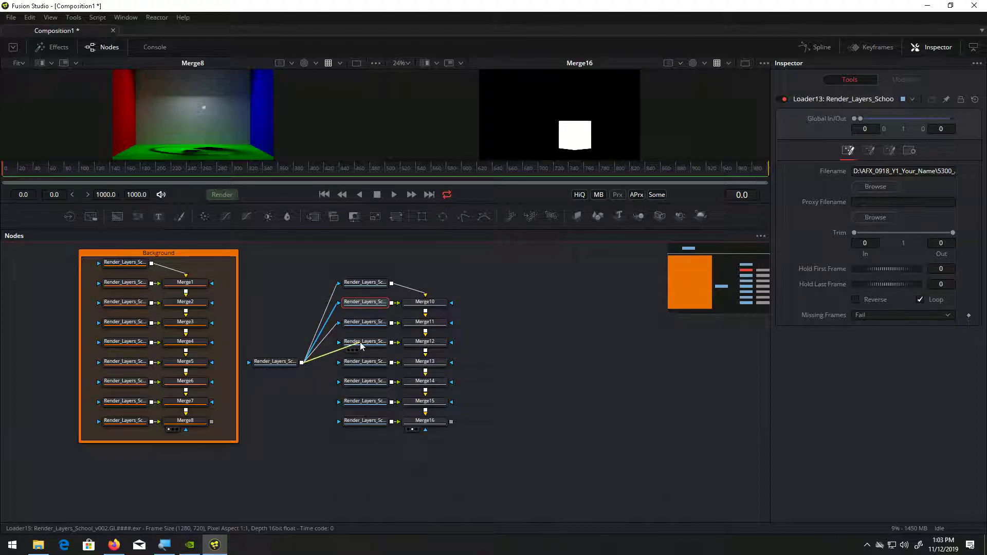
left_click_drag(302, 363, 366, 386)
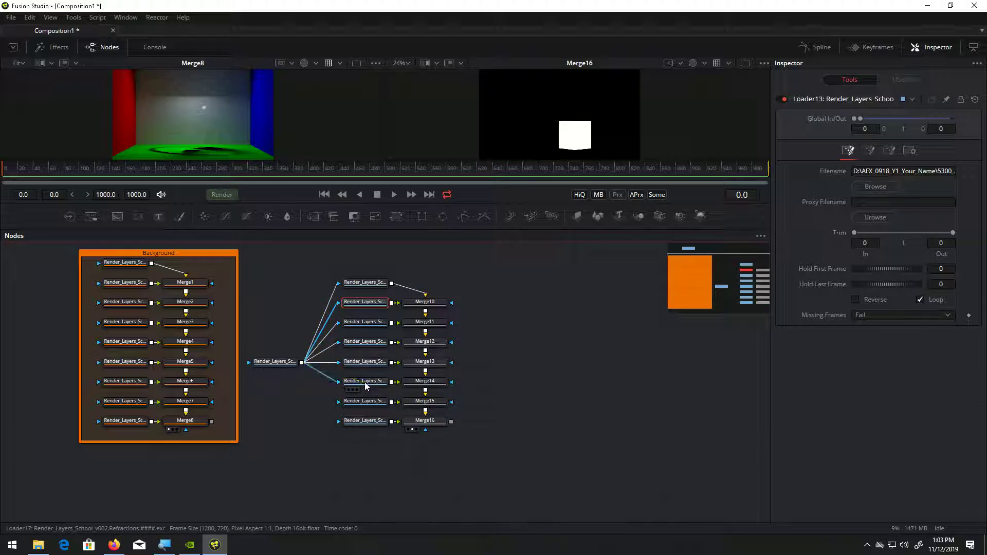
left_click_drag(301, 363, 360, 403)
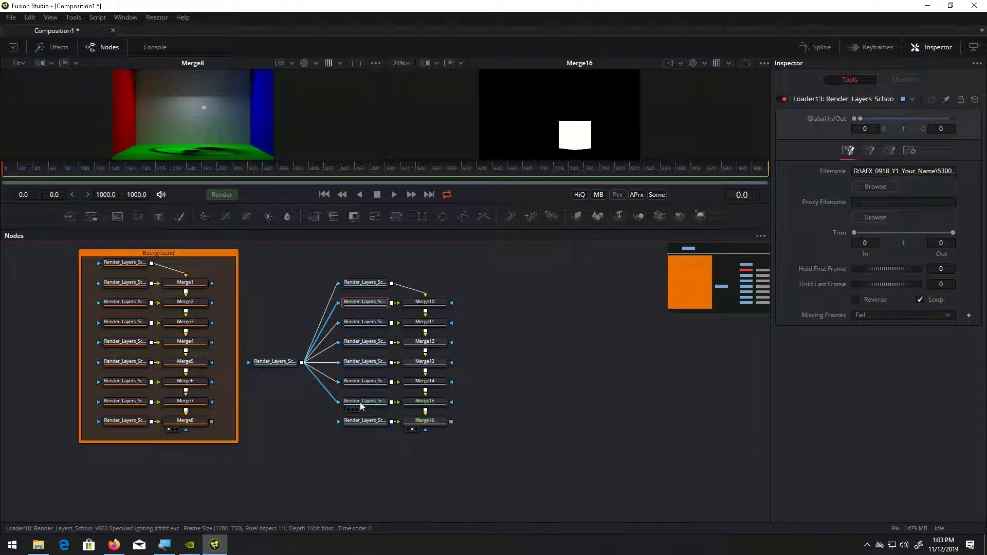
left_click_drag(302, 362, 360, 421)
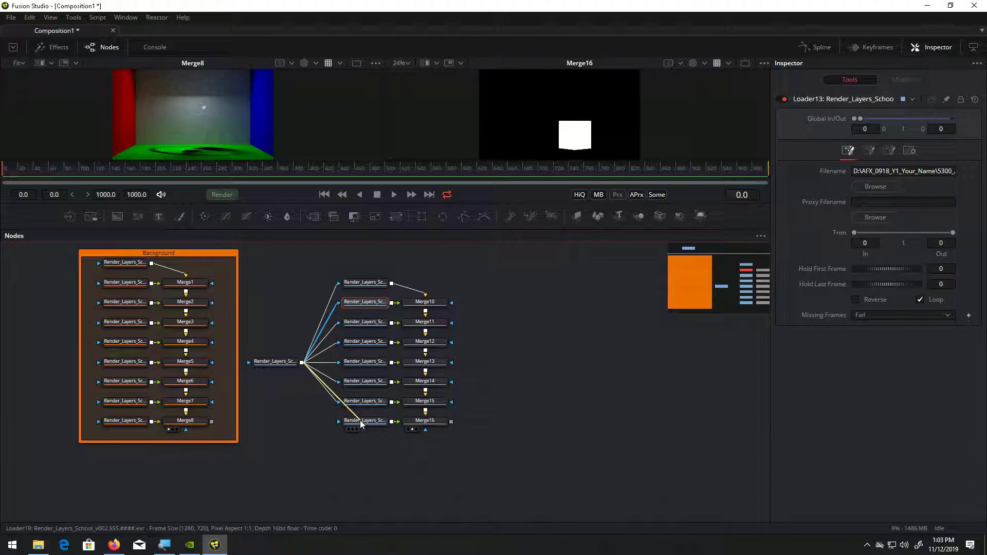
left_click_drag(451, 421, 582, 119)
left_click(692, 63)
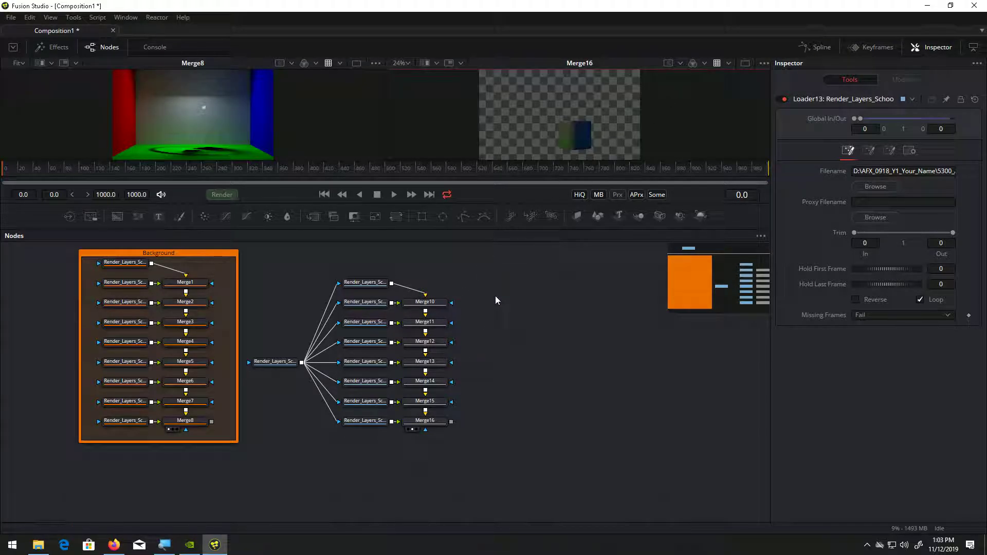
Move all BACK_CUBE nodes farther from the Background group and enclose them in a new Underlay.
left_click_drag(497, 265, 297, 462)
left_click_drag(440, 425, 470, 426)
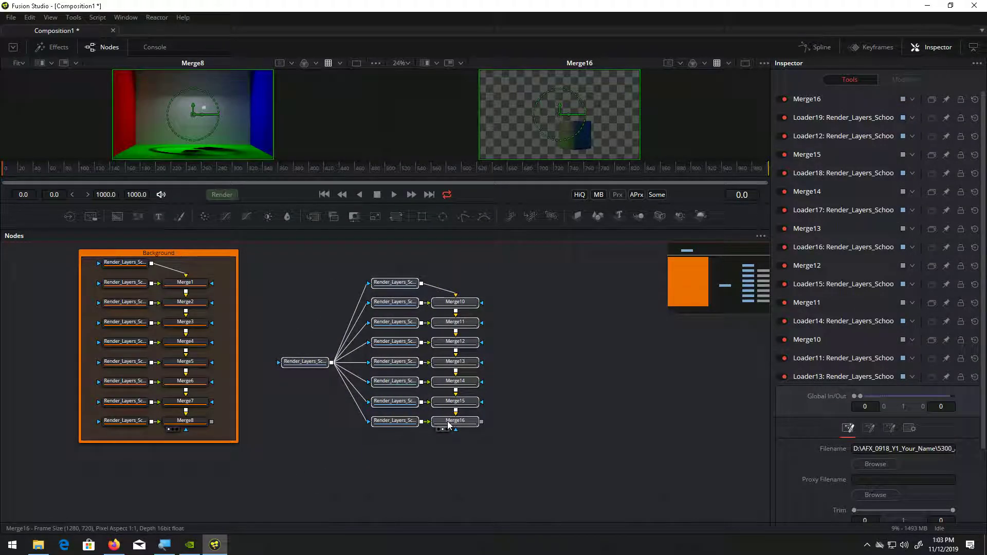
left_click_drag(288, 254, 509, 464)
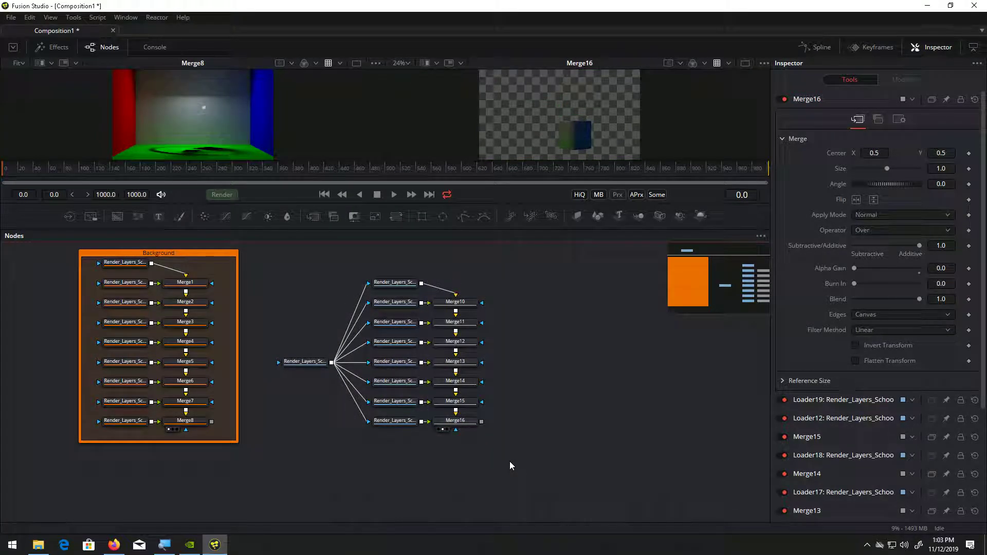
left_click_drag(293, 256, 489, 446)
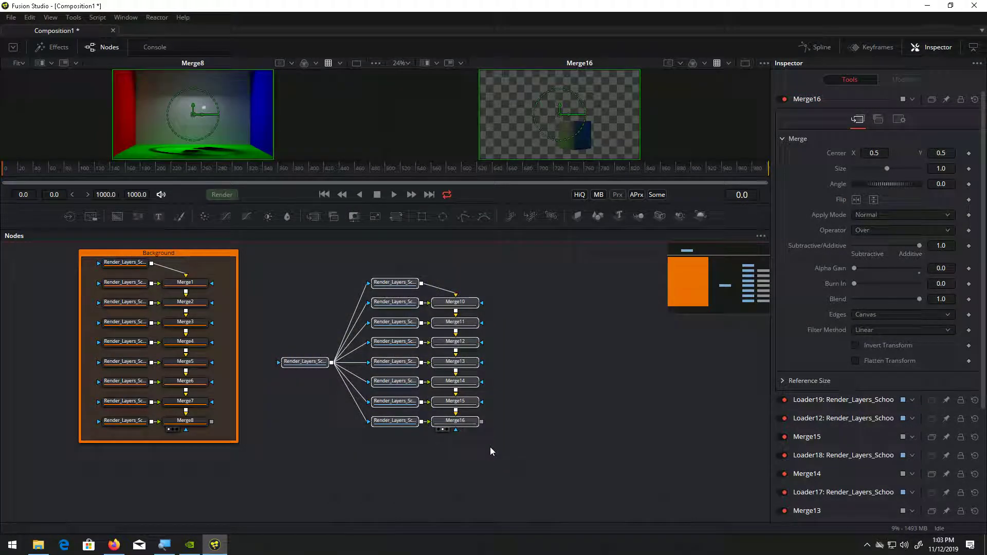
left_click(74, 17)
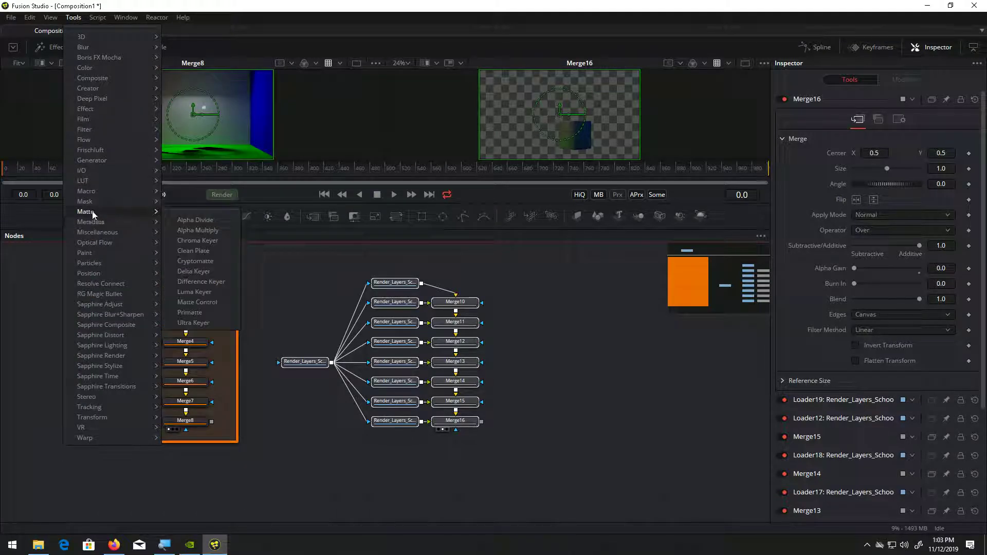
mouse_move(89, 140)
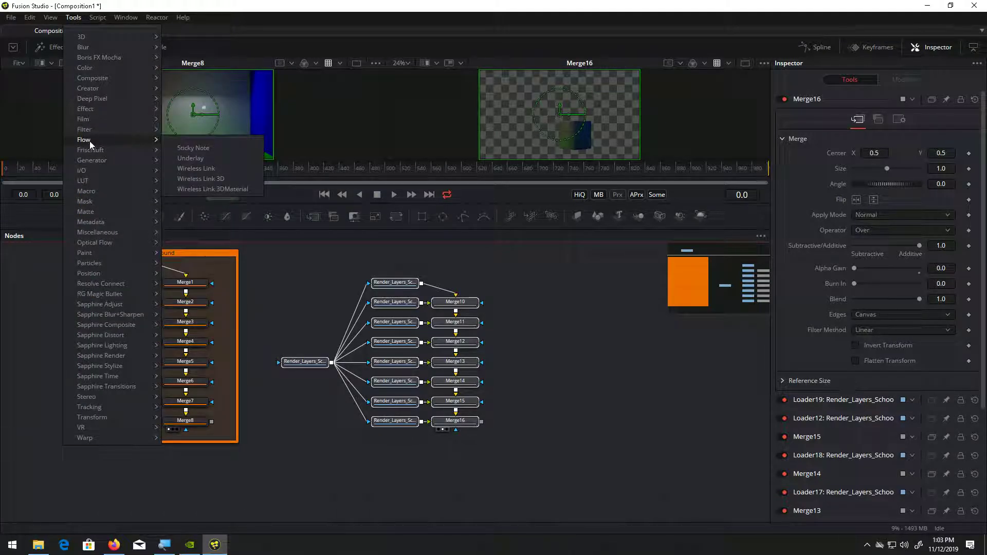
left_click(227, 158)
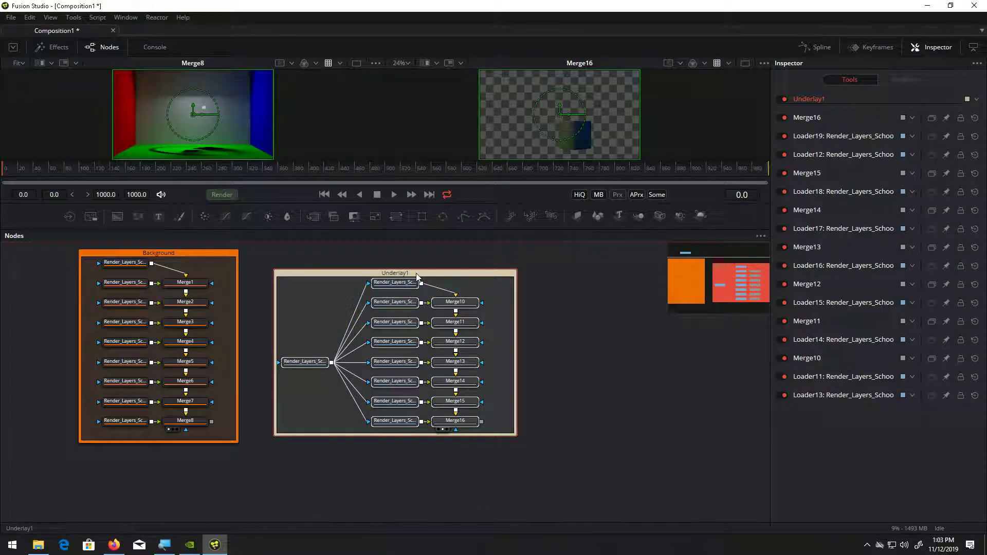
Rename the new Underlay as BACK_CUBE, skipping the rename of the other selected nodes.
key("F2")
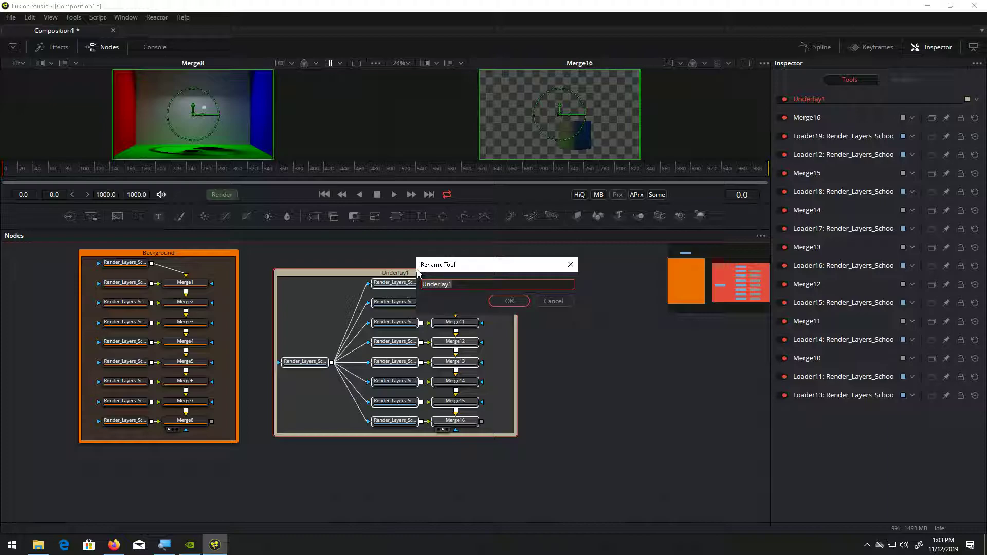
type("BACK_CUBE")
left_click(510, 302)
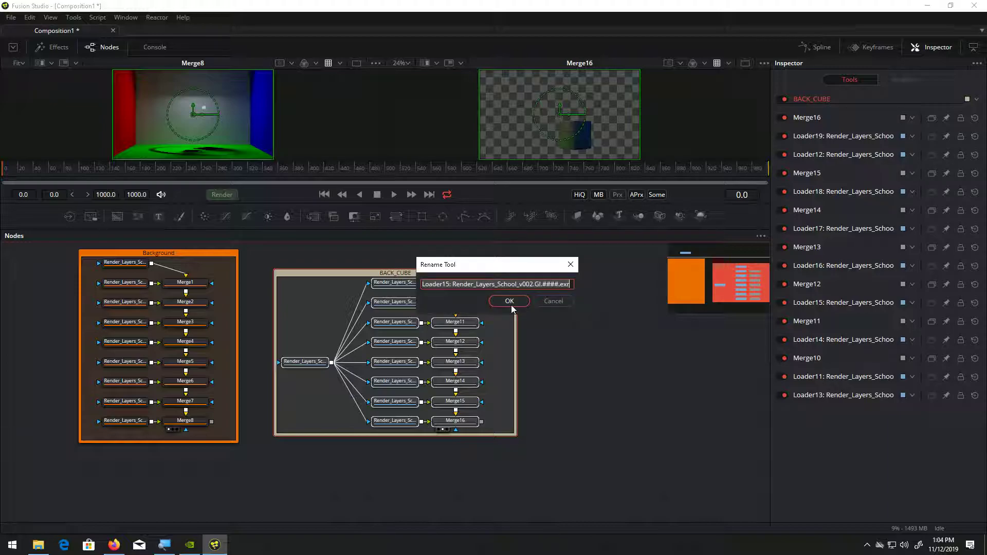
left_click(553, 302)
left_click(554, 302)
left_click(553, 301)
left_click(553, 301)
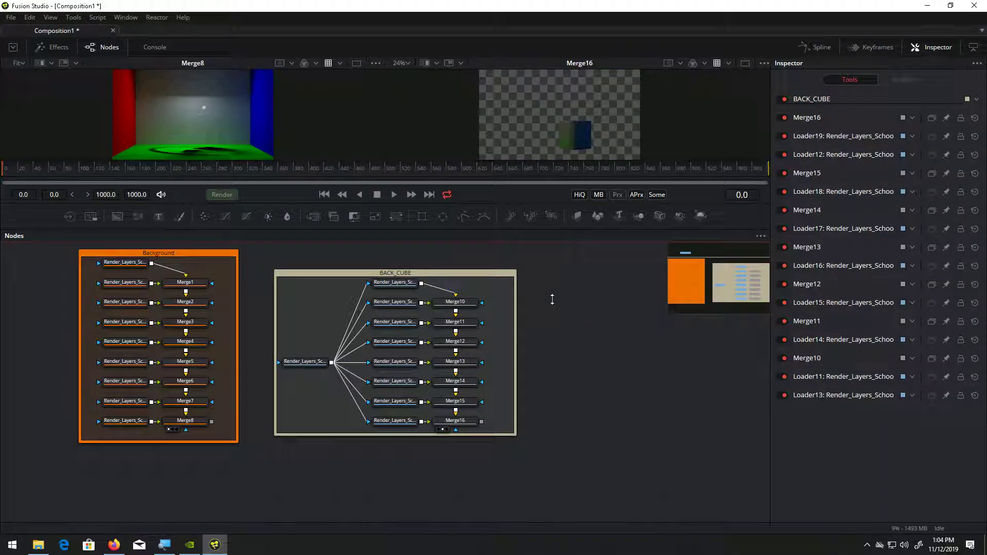
Colour the BACK_CUBE Underlay and its nodes Lime, and extend the Underlay's upper and lower edges to match the Background group.
right_click(427, 271)
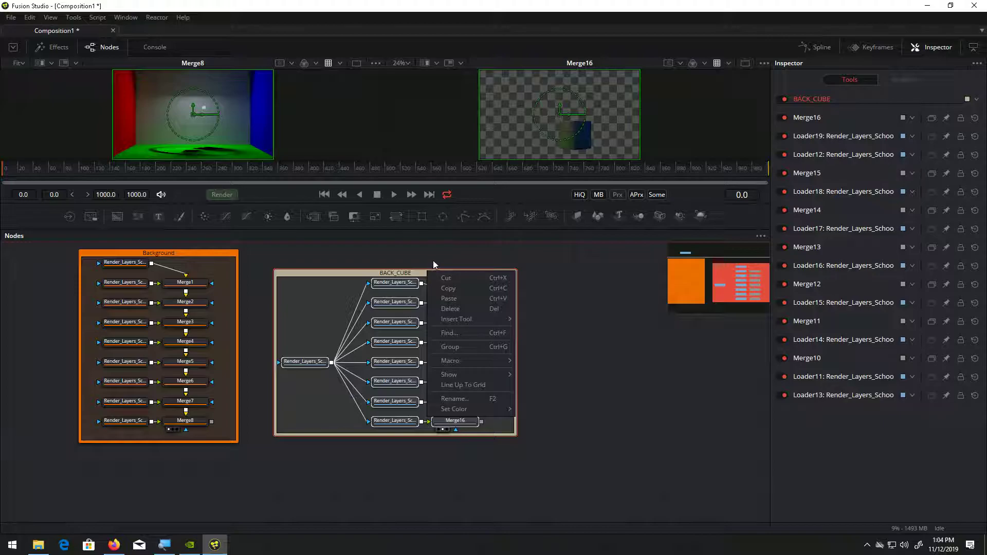
mouse_move(498, 410)
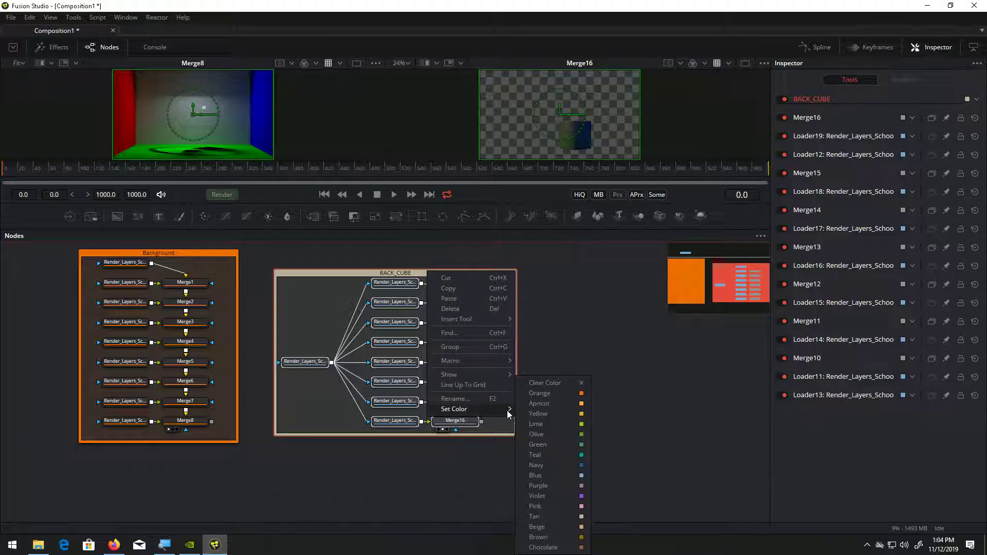
left_click(553, 426)
left_click_drag(422, 256, 422, 252)
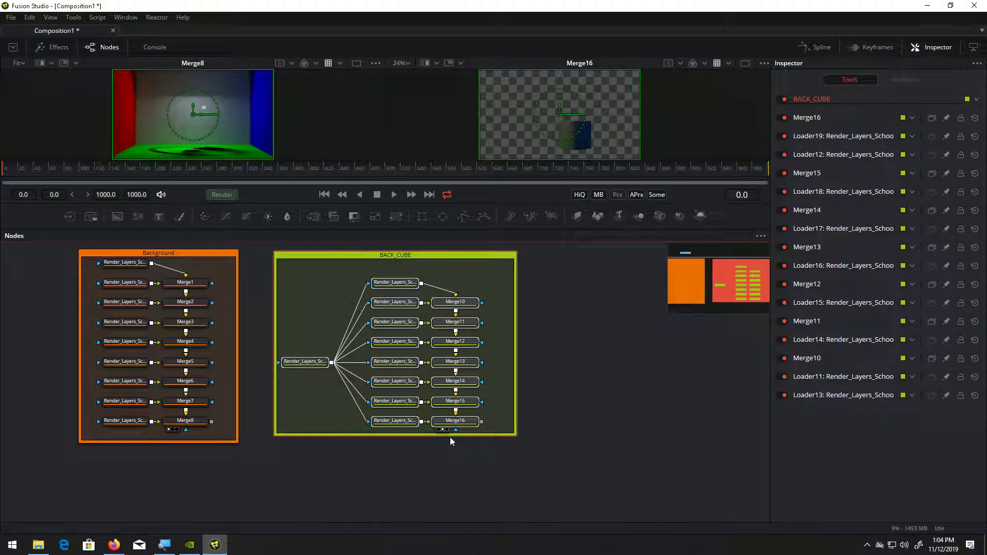
left_click_drag(449, 435, 449, 441)
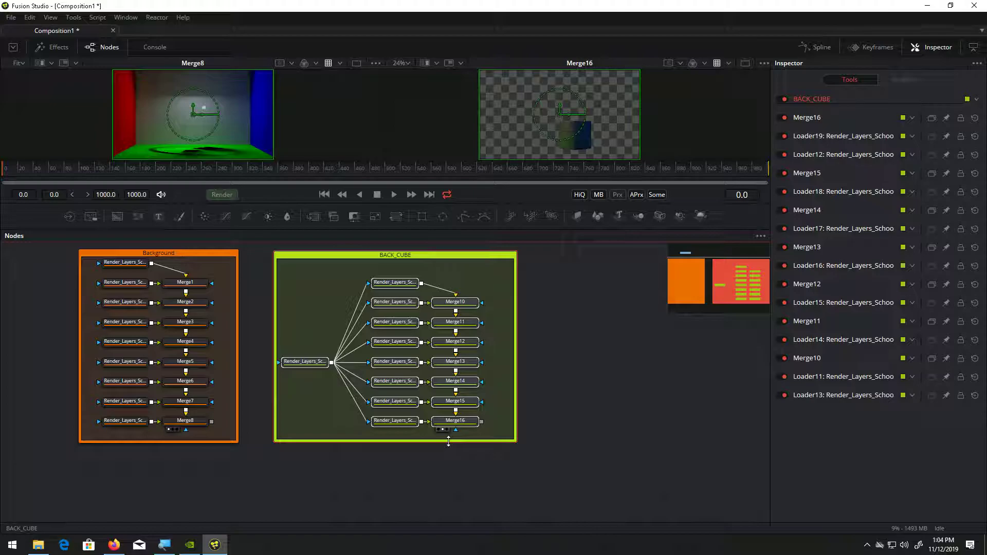
left_click(539, 379)
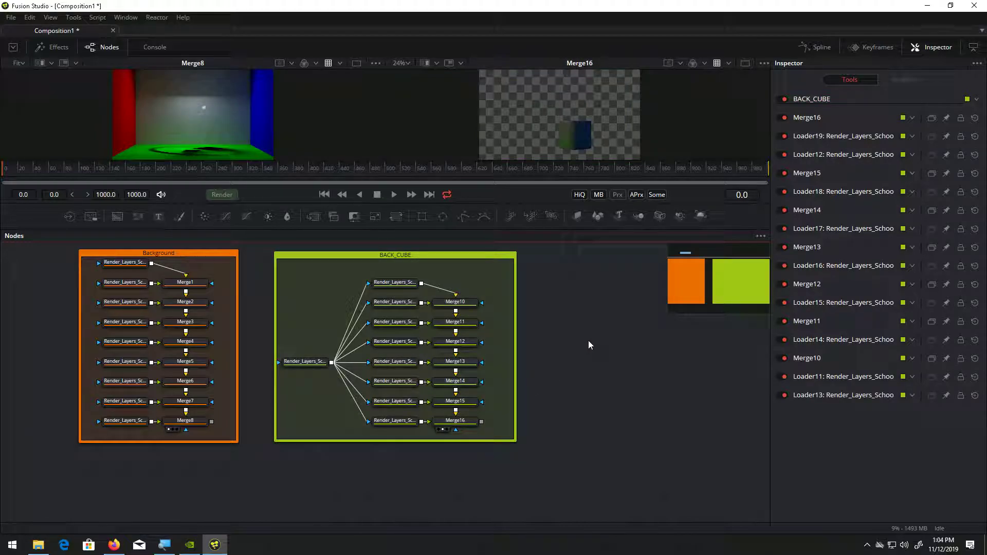
Move the BACK_CUBE group below the Background group, and nudge the Background group slightly sideways.
mouse_move(597, 332)
left_mouse_down()
mouse_move(560, 372)
mouse_move(546, 419)
mouse_move(599, 346)
mouse_move(538, 344)
mouse_move(558, 332)
mouse_move(390, 333)
mouse_move(499, 310)
mouse_move(588, 353)
mouse_move(602, 339)
left_mouse_up()
left_click_drag(431, 275, 220, 472)
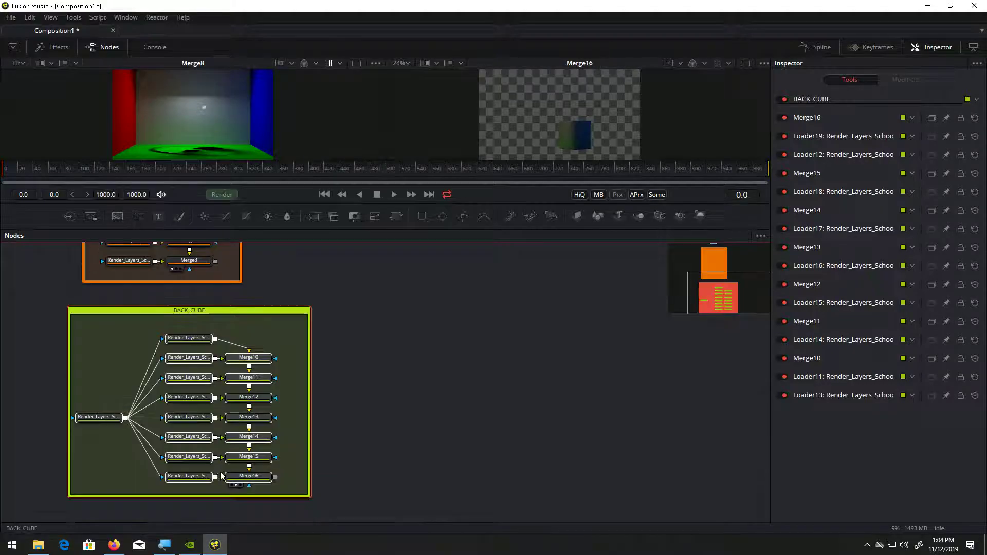
left_click_drag(317, 271, 320, 337)
scroll(362, 323, "down", 5)
scroll(362, 323, "up", 4)
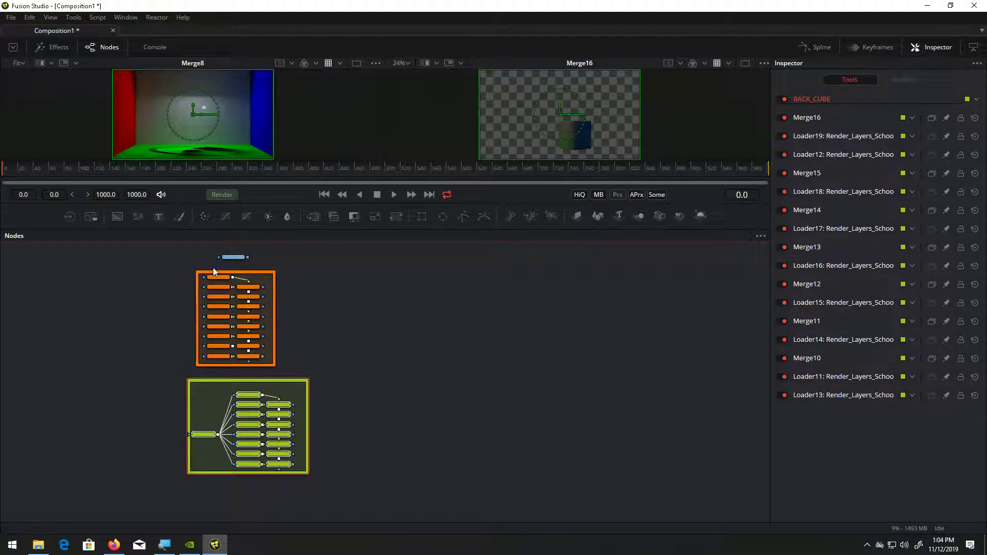
left_click_drag(223, 272, 221, 272)
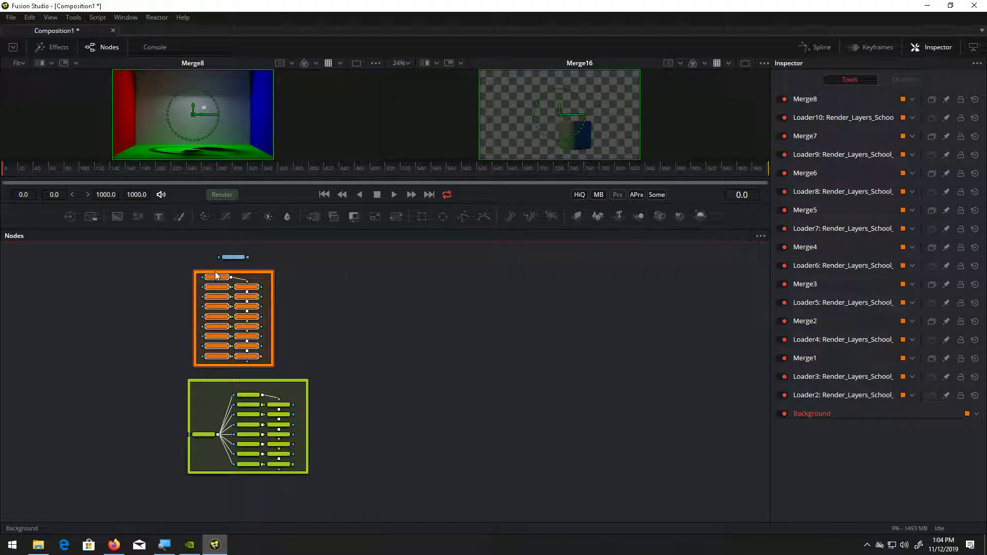
left_click(381, 353)
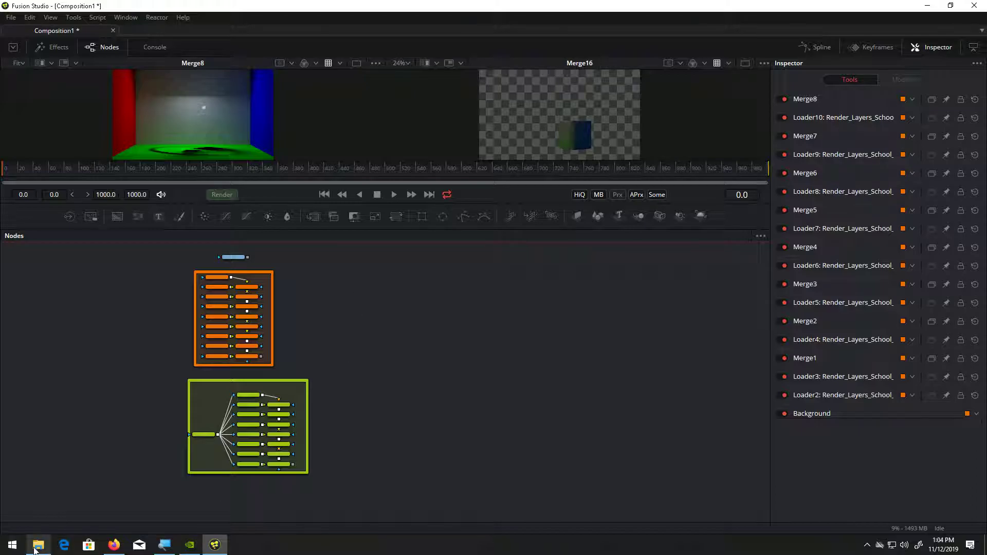
Load the Beauty EXR from the BACK_SPHERE folder, place its loader beside the BACK_CUBE group and show it in the second viewer.
left_click(41, 547)
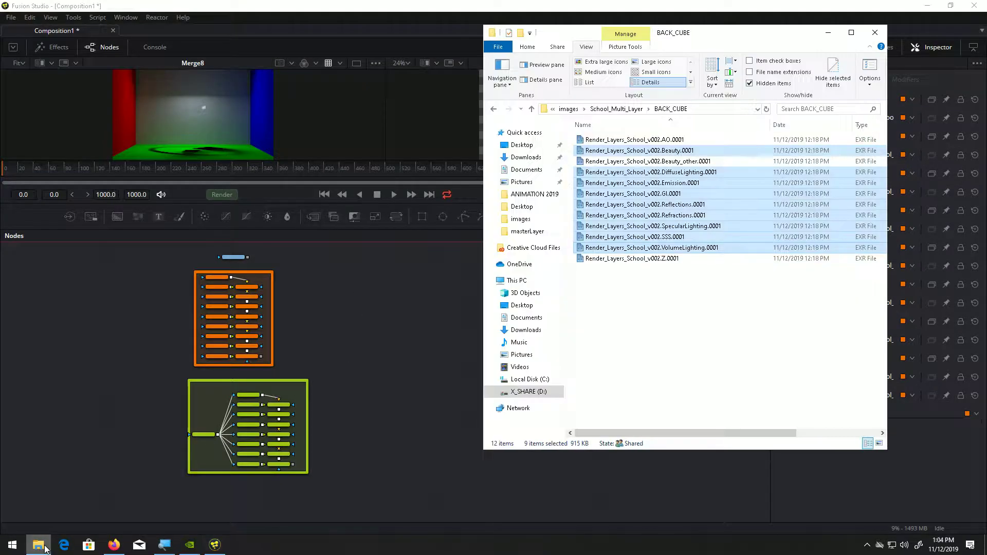
left_click(627, 109)
double_click(612, 163)
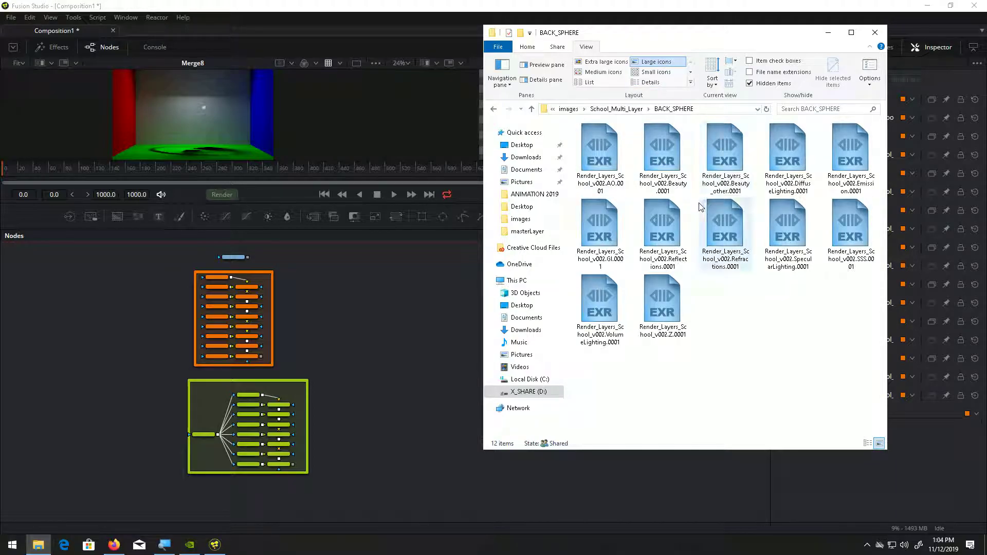
left_click_drag(662, 154, 409, 371)
left_click(413, 367)
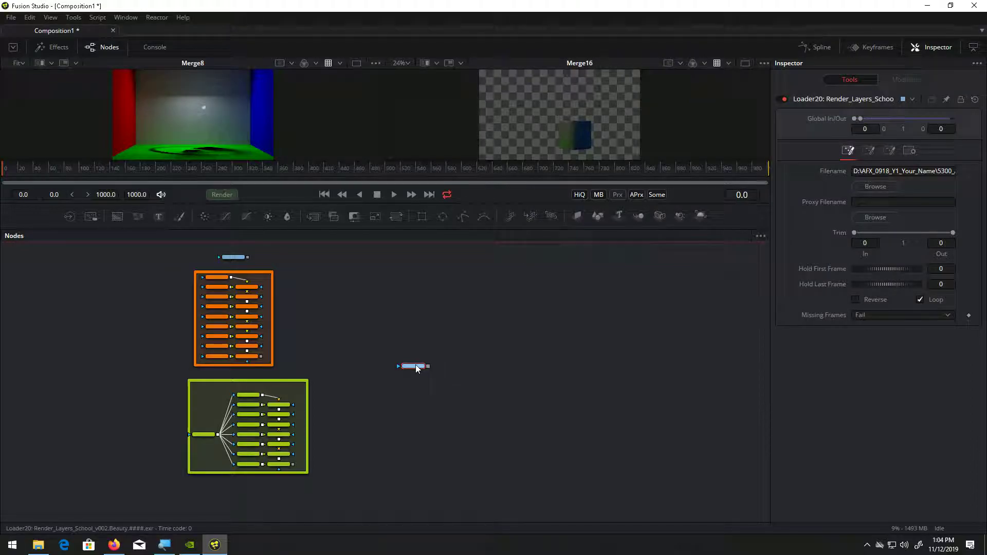
left_click_drag(366, 427, 554, 113)
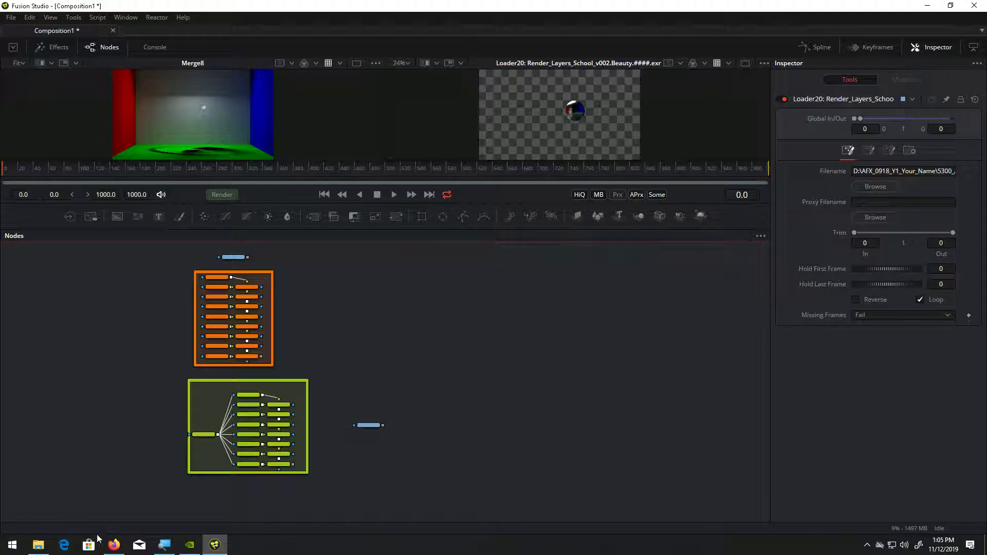
Show the BACK_SPHERE folder's files in the Details layout and widen the Name column.
left_click(38, 544)
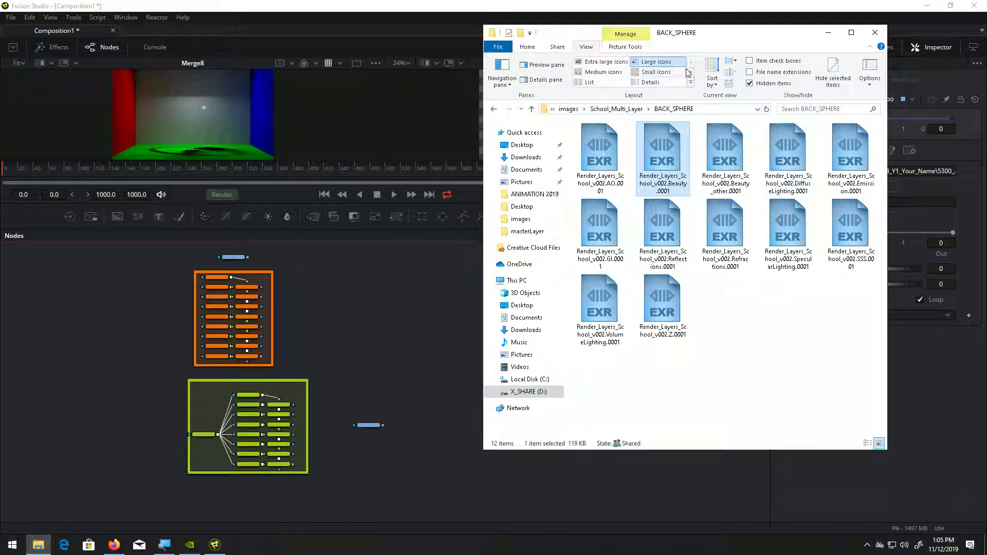
left_click(651, 82)
left_click_drag(648, 125, 740, 125)
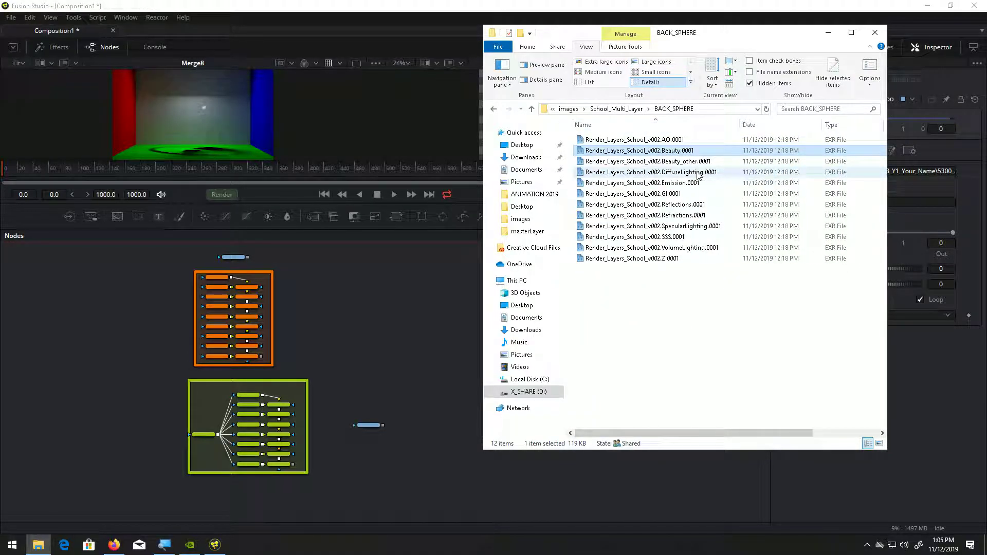
Import the BACK_SPHERE DiffuseLighting, Emission, GI, Reflections, Refractions, SpecularLighting, SSS and VolumeLighting EXR files together into the node graph.
left_click(697, 174)
left_click(691, 183, "ctrl")
left_click(680, 195, "ctrl")
left_click(680, 205, "ctrl")
left_click(681, 216, "ctrl")
left_click(679, 226, "ctrl")
left_click(677, 237, "ctrl")
left_click(676, 248, "ctrl")
left_click_drag(667, 177, 434, 435)
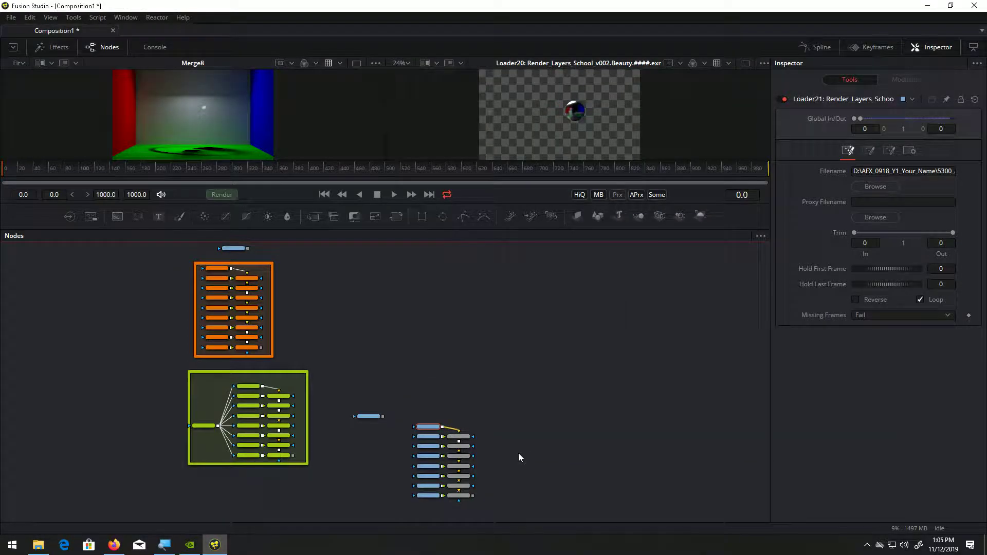
Paste the copied merge settings with Alpha Gain 0.0 onto Merge9, Merge17 and Merge18 of the new chain.
scroll(518, 453, "up", 3)
left_click_drag(504, 438, 505, 376)
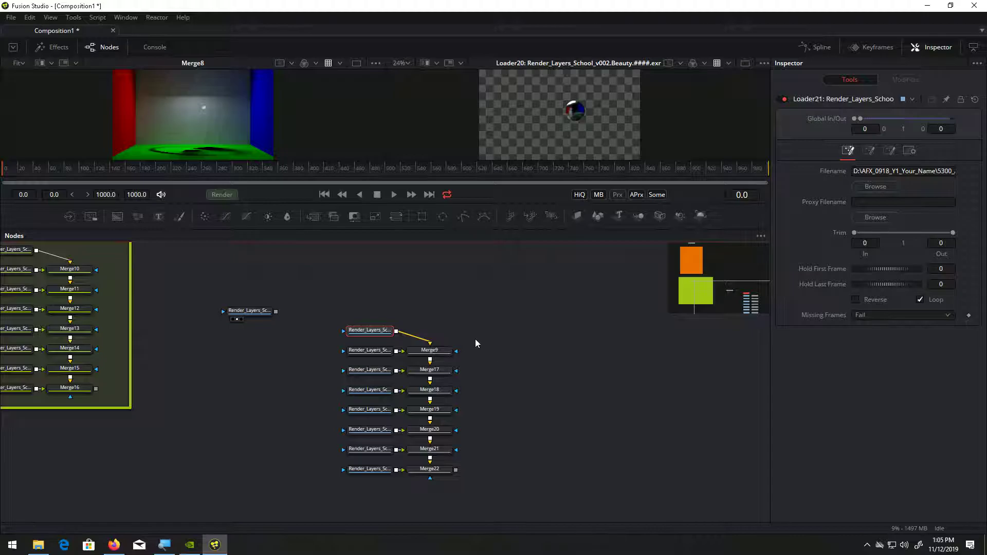
left_click(436, 349)
right_click(436, 349)
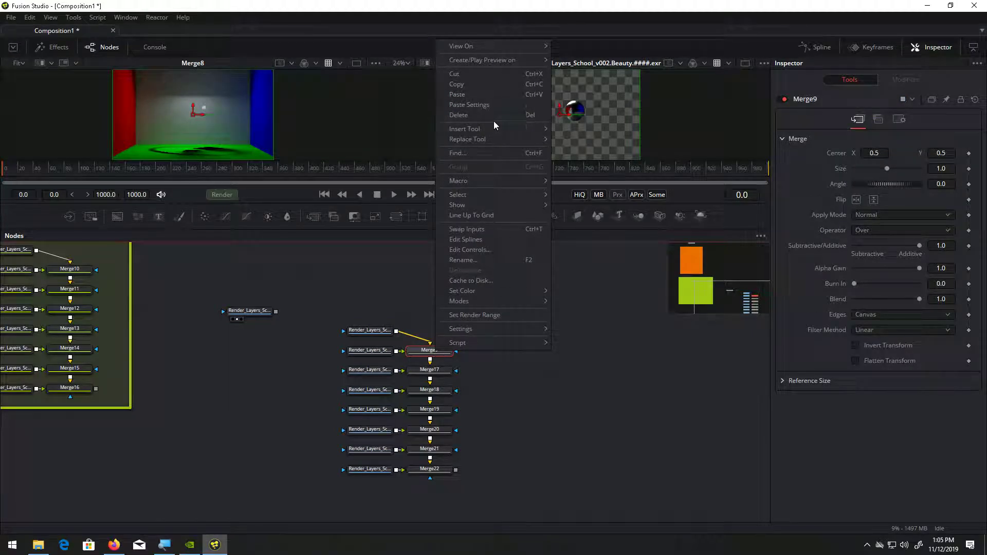
left_click(493, 107)
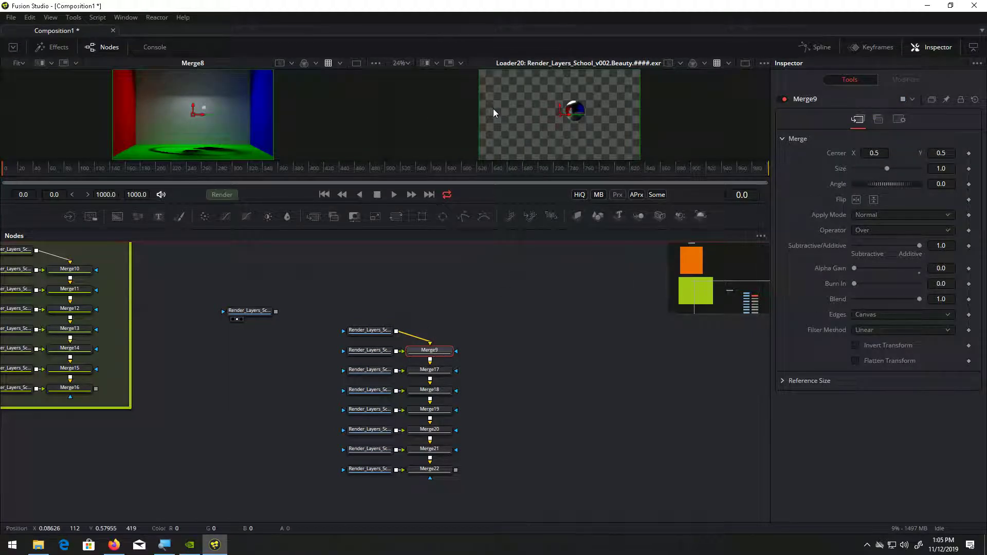
right_click(438, 369)
left_click(468, 124)
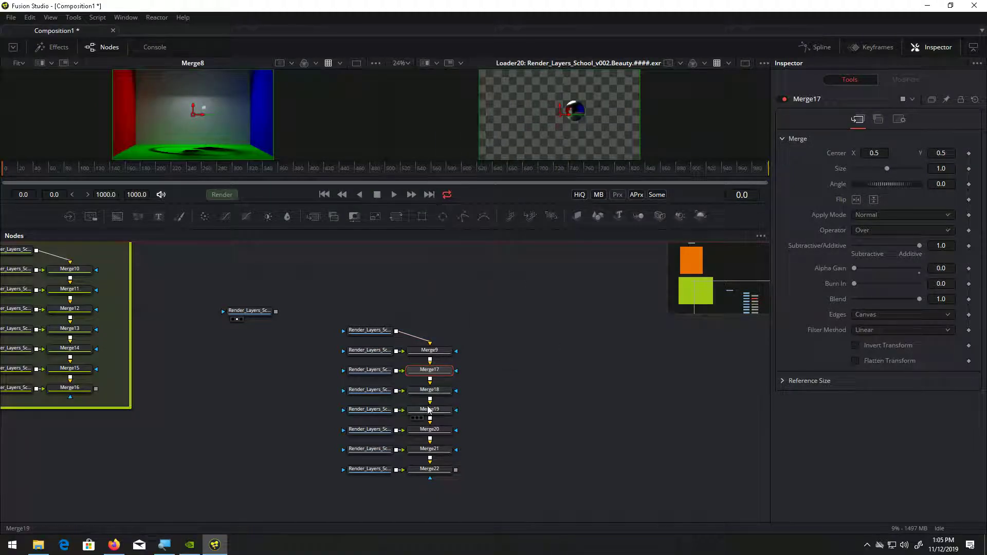
right_click(441, 391)
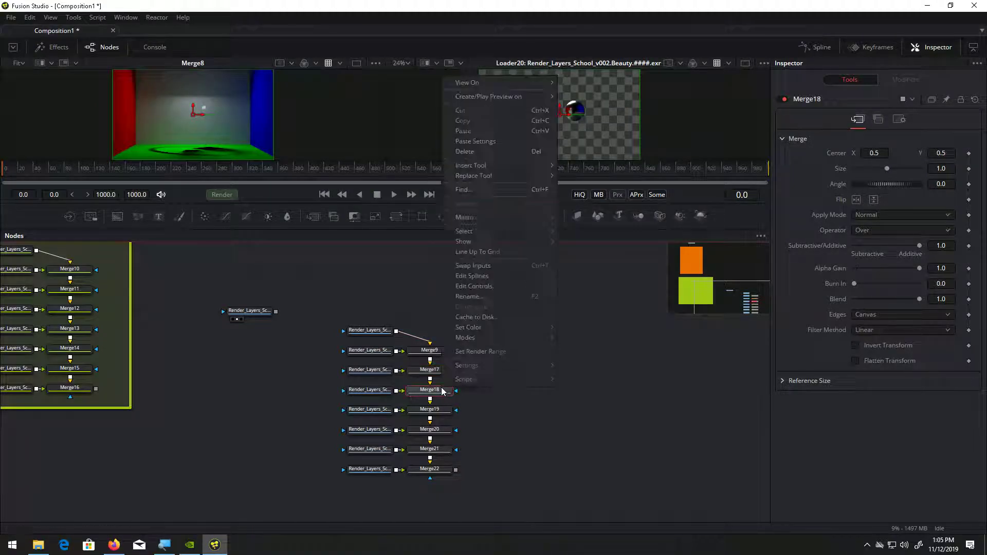
left_click(482, 144)
Paste the same merge settings onto Merge19, Merge20, Merge21 and Merge22.
right_click(440, 411)
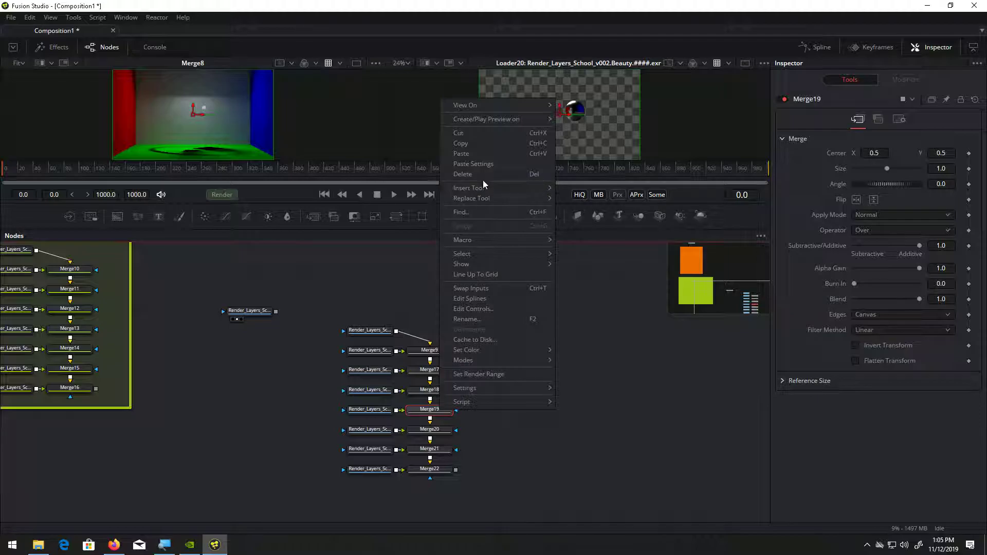
left_click(486, 168)
right_click(440, 435)
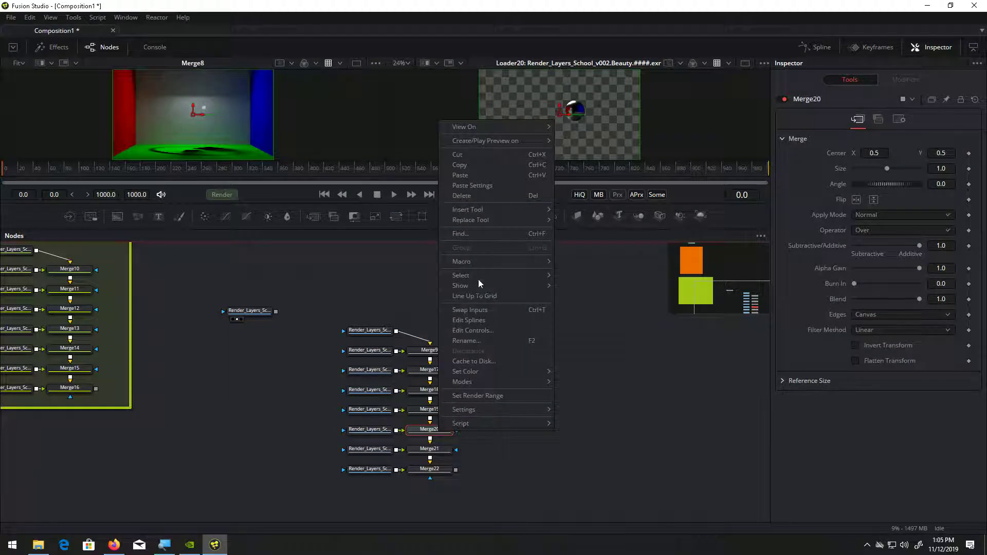
left_click(482, 187)
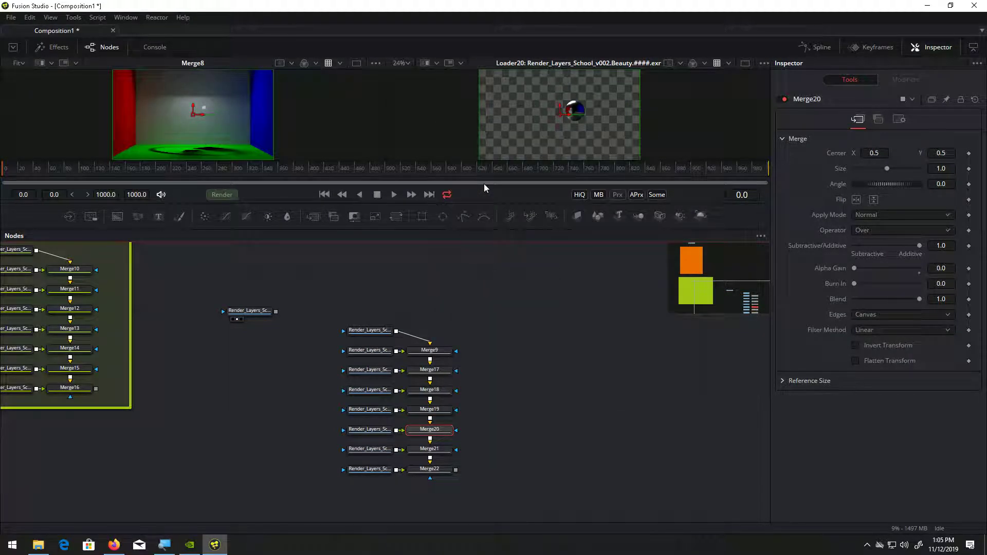
right_click(437, 451)
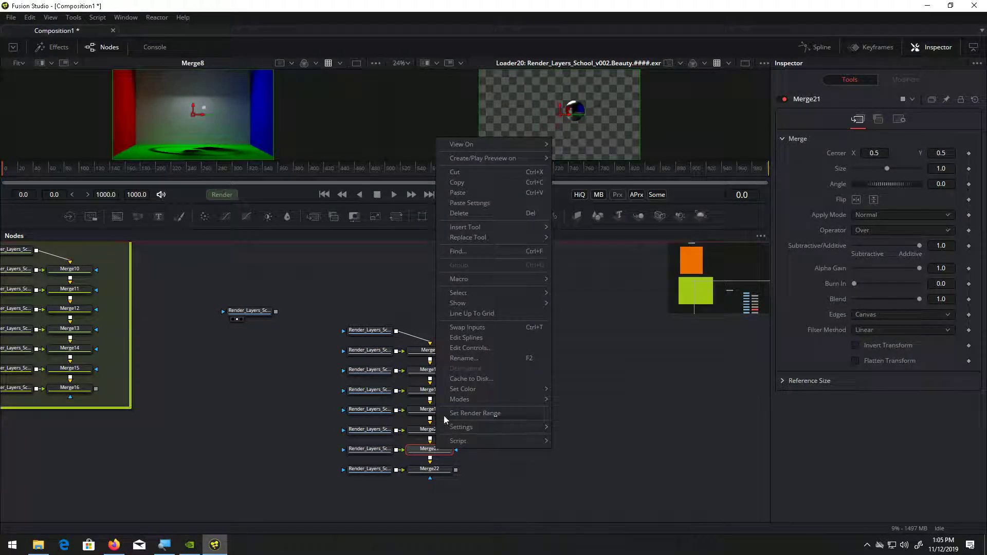
left_click(478, 204)
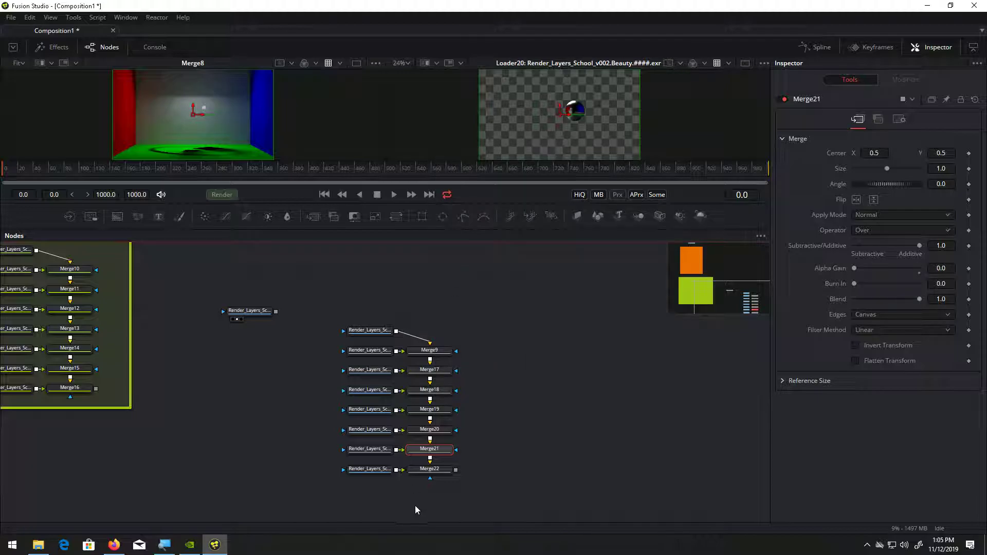
right_click(436, 473)
left_click(481, 230)
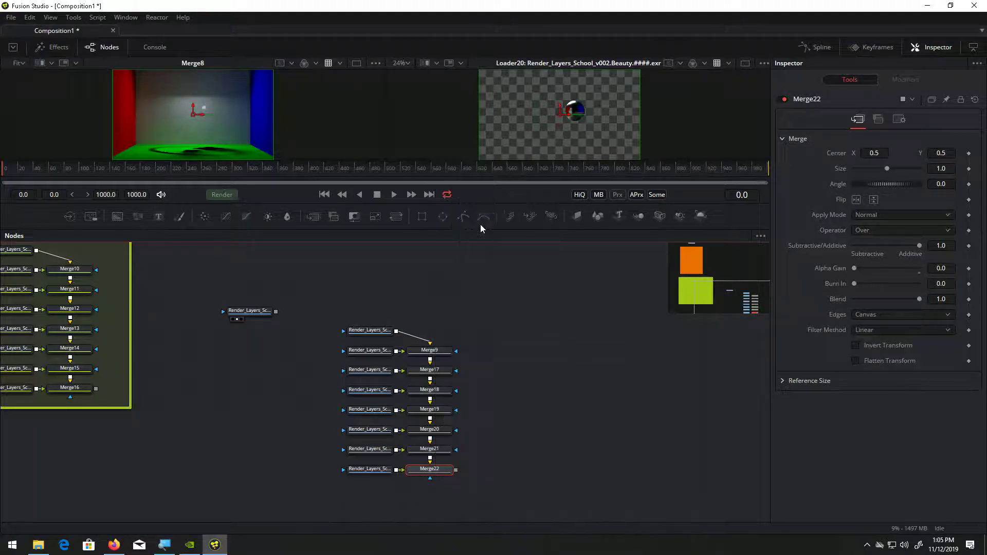
Move the new loader and merge chain closer to the Beauty loader, and show Merge22 in the second viewer.
left_click_drag(334, 282, 400, 401)
left_click(396, 390)
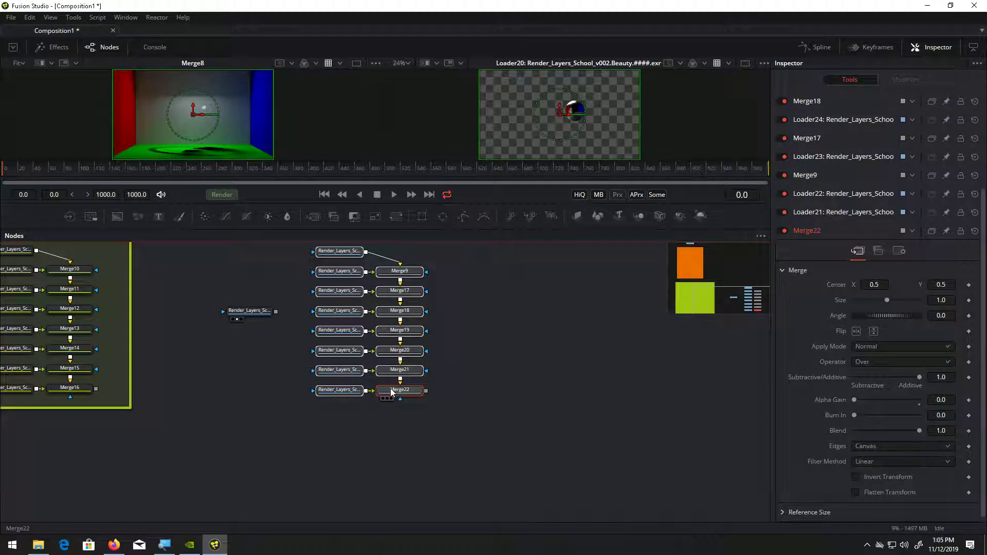
left_click(234, 334)
left_click_drag(404, 393, 537, 122)
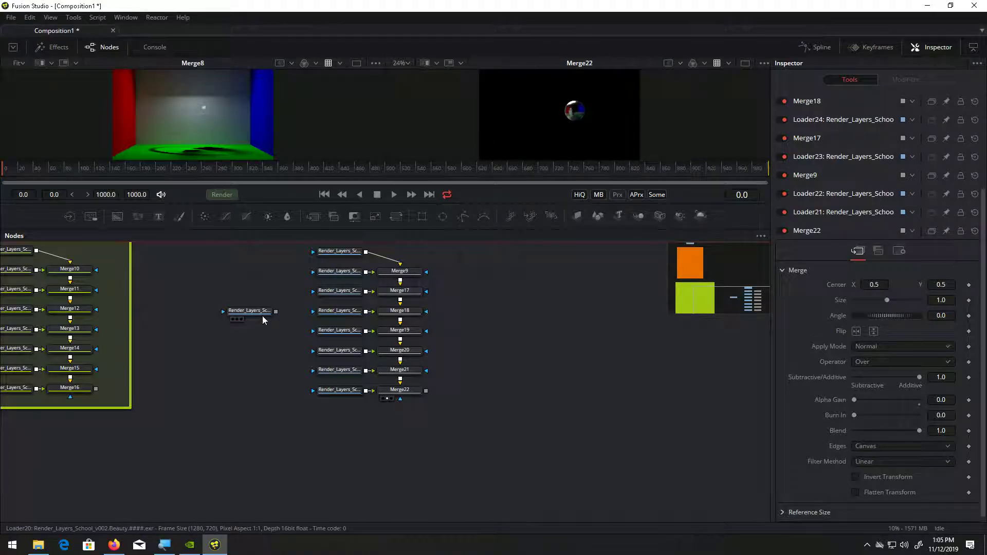
Connect the sphere's Beauty loader as effect mask to the first pass loader, comparing with the BACK_CUBE wiring.
left_click_drag(283, 305, 325, 271)
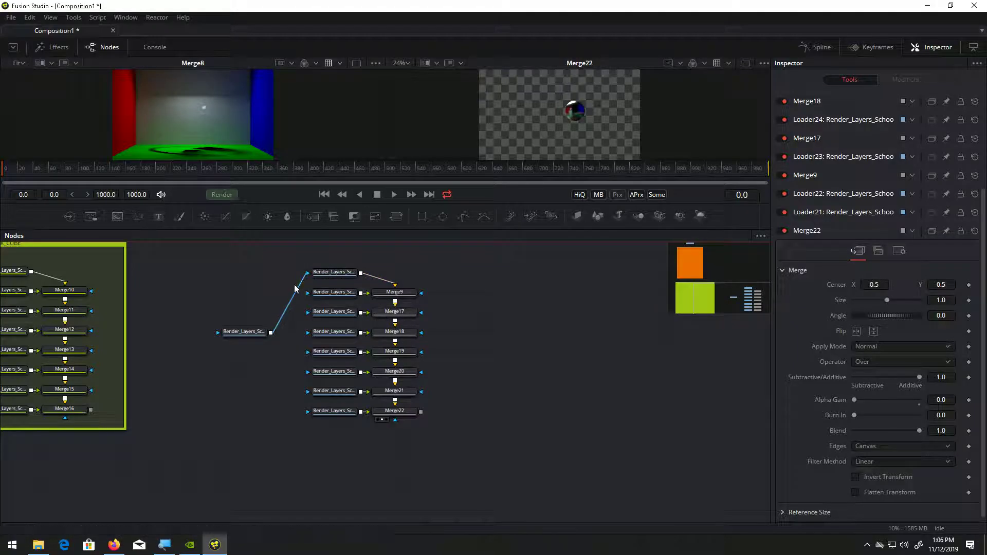
left_click_drag(175, 330, 328, 306)
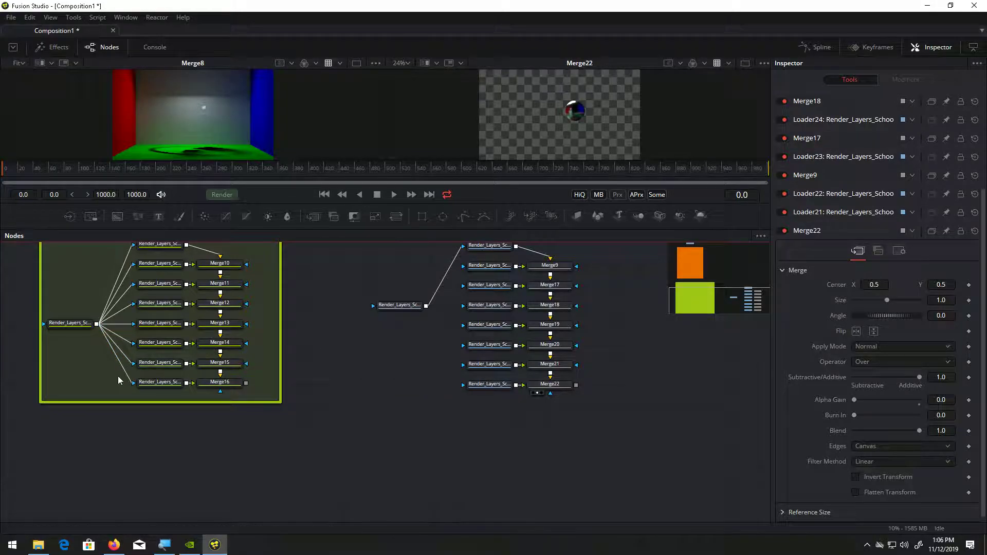
left_click_drag(322, 359, 222, 388)
Enclose the sphere's Beauty loader, pass loaders and merge chain in a new Underlay.
left_click_drag(253, 254, 511, 442)
left_click_drag(282, 249, 212, 254)
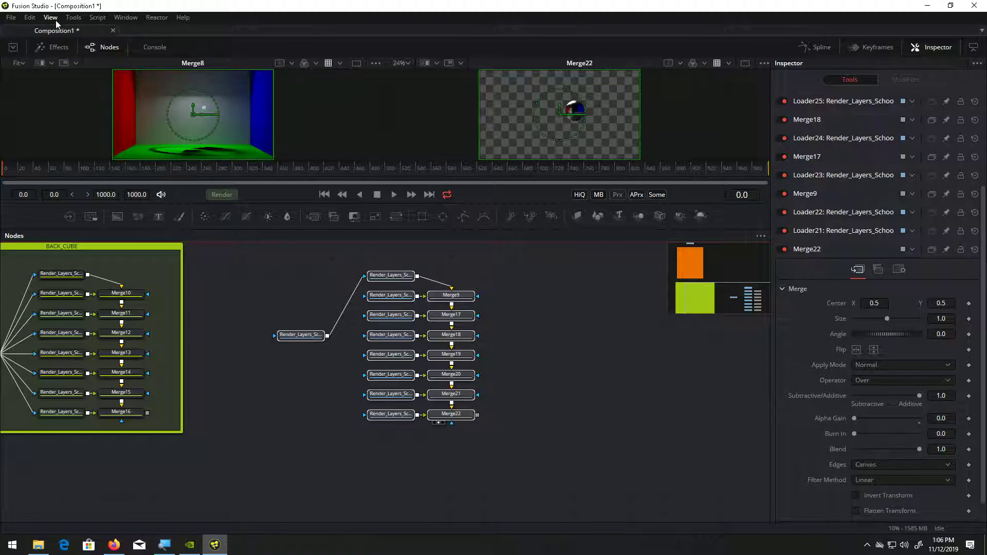
left_click(76, 17)
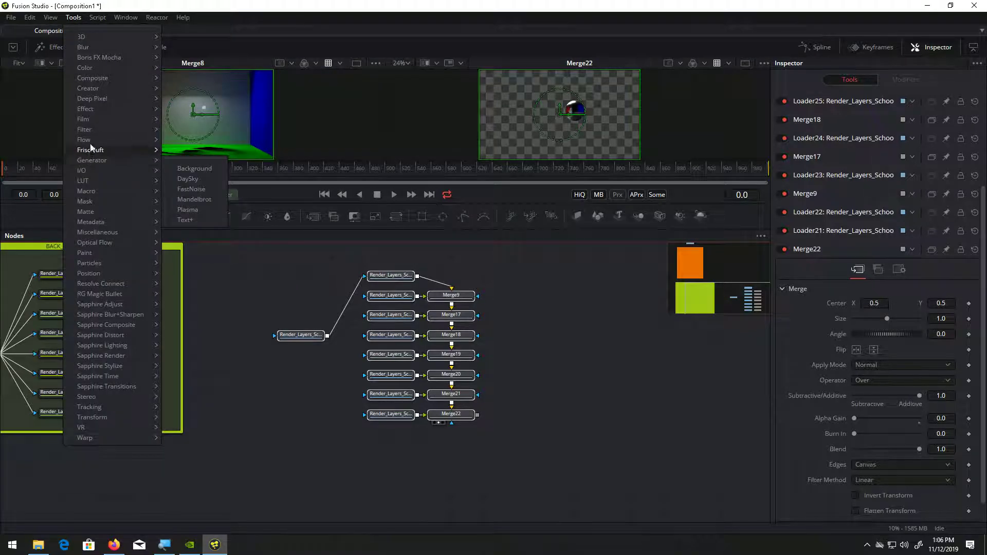
mouse_move(92, 143)
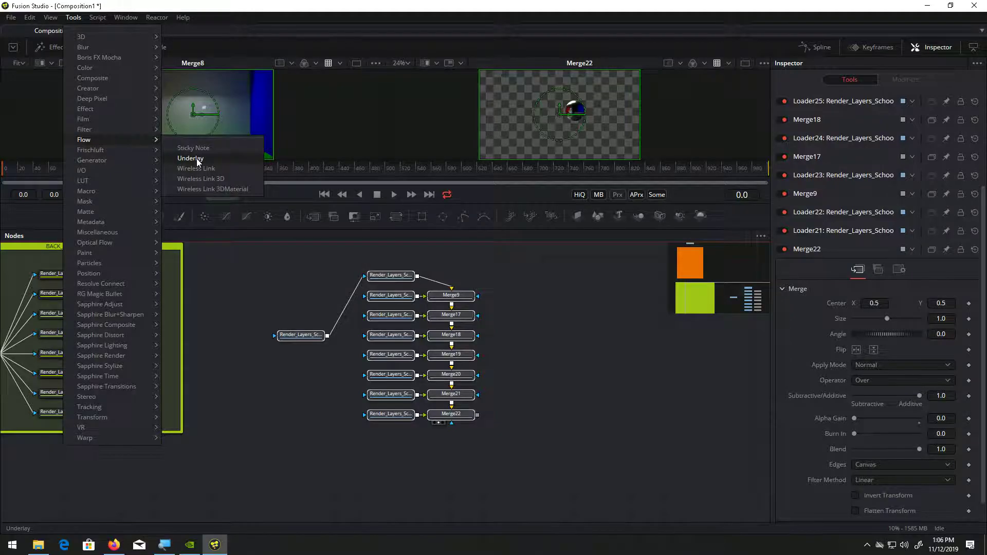
left_click(189, 158)
Rename the sphere's Underlay to BACK_SPHERE, keeping the names of the other selected nodes.
key("F2")
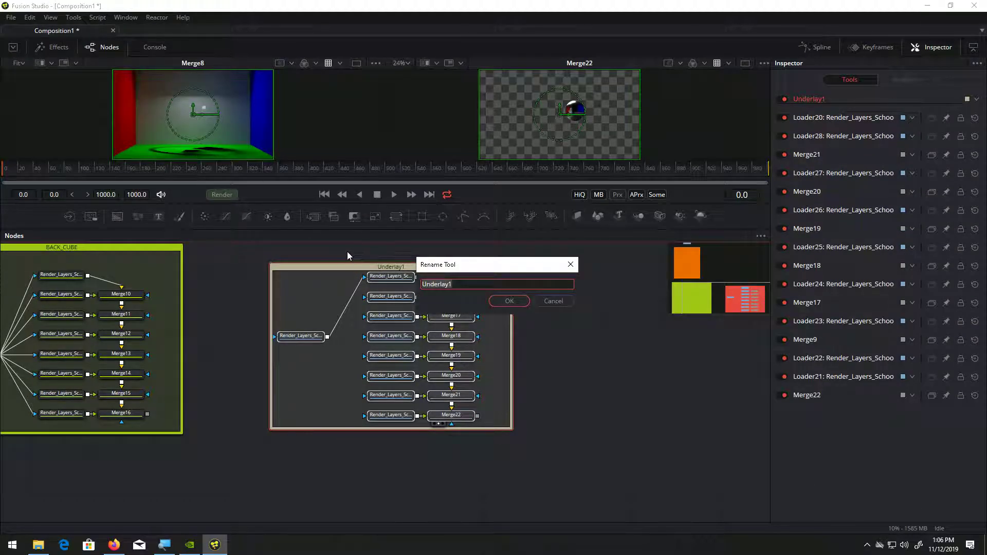
type("BACK_SPHERE")
key("Return")
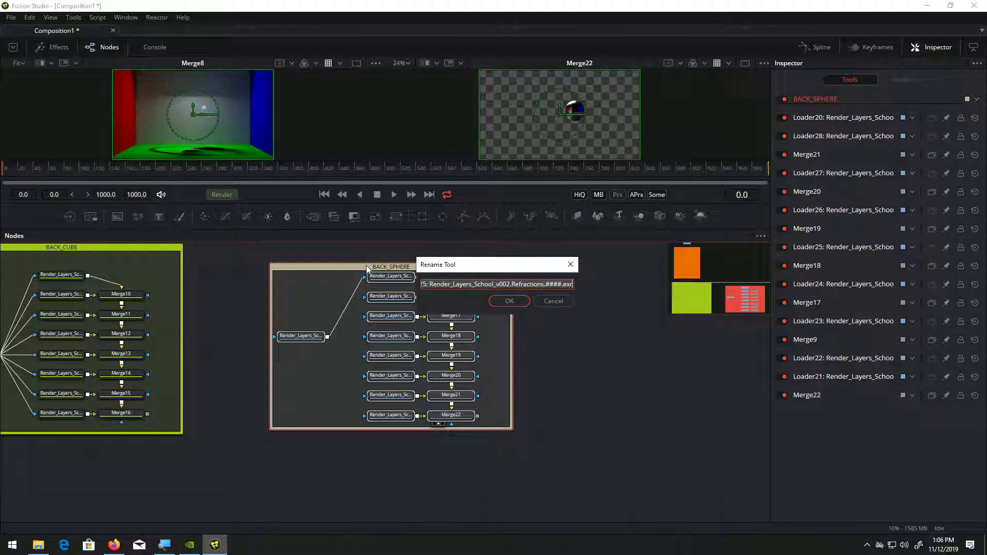
left_click(551, 302)
left_click(549, 301)
left_click(549, 302)
left_click(550, 302)
left_click(549, 301)
left_click(549, 301)
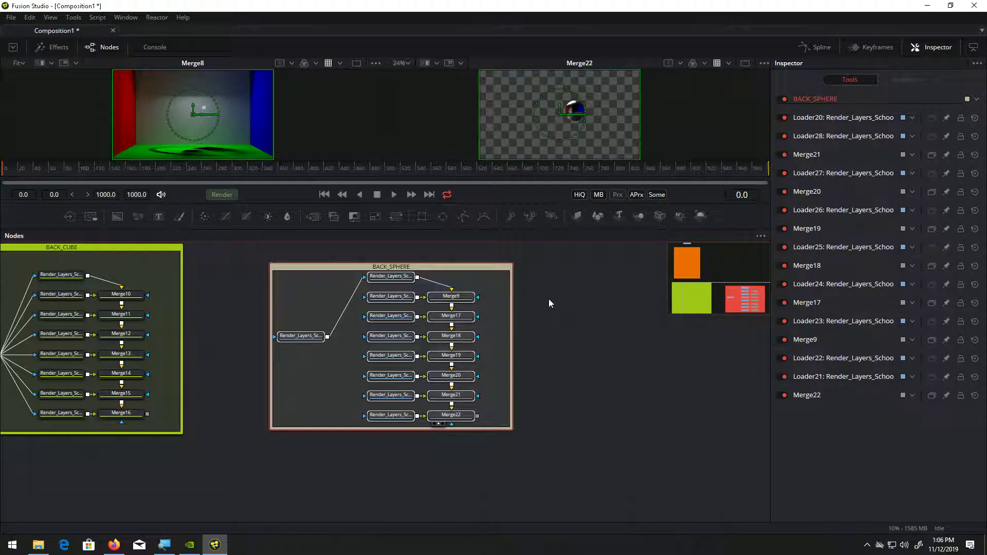
Colour the BACK_SPHERE group and its nodes Green, and extend the Underlay's upper edge to leave space above the nodes.
right_click(407, 268)
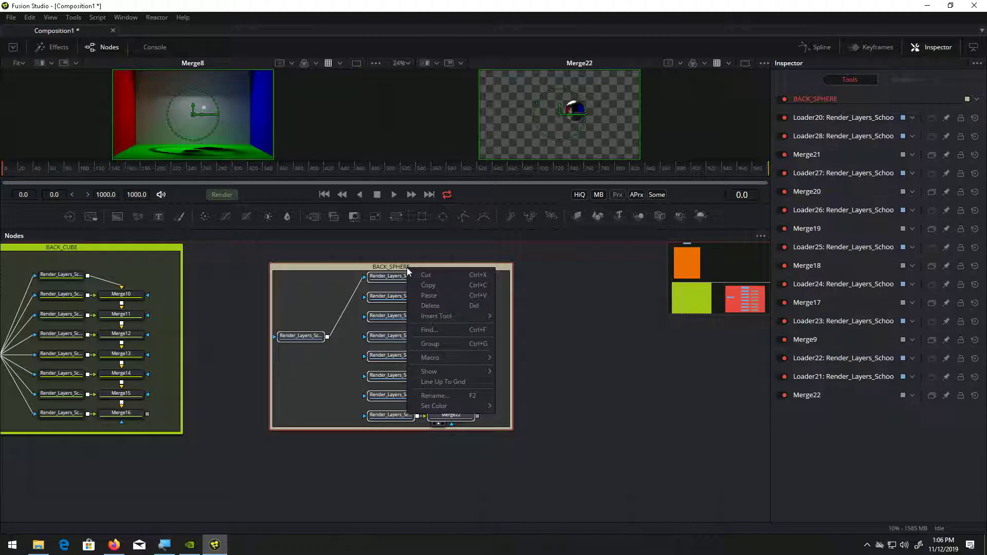
mouse_move(441, 407)
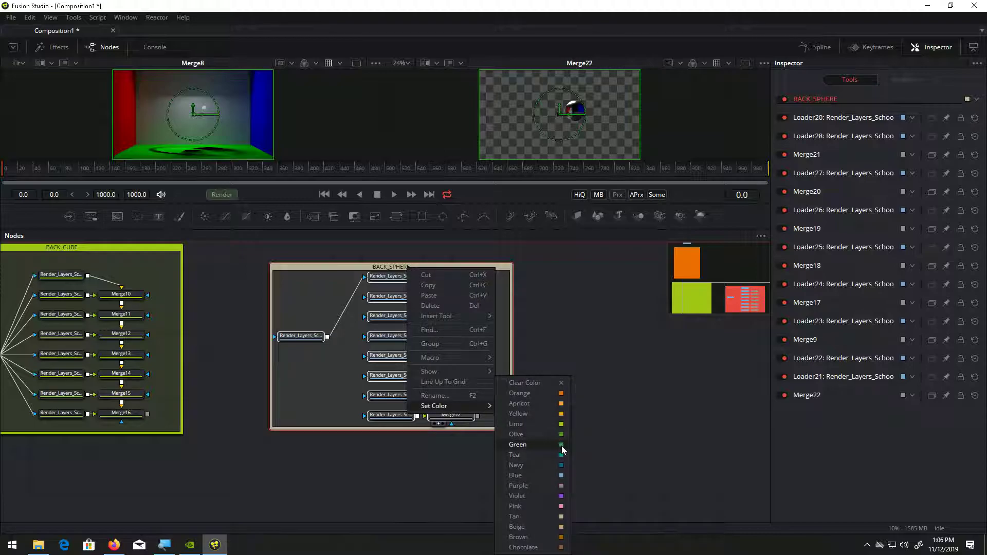
left_click(562, 445)
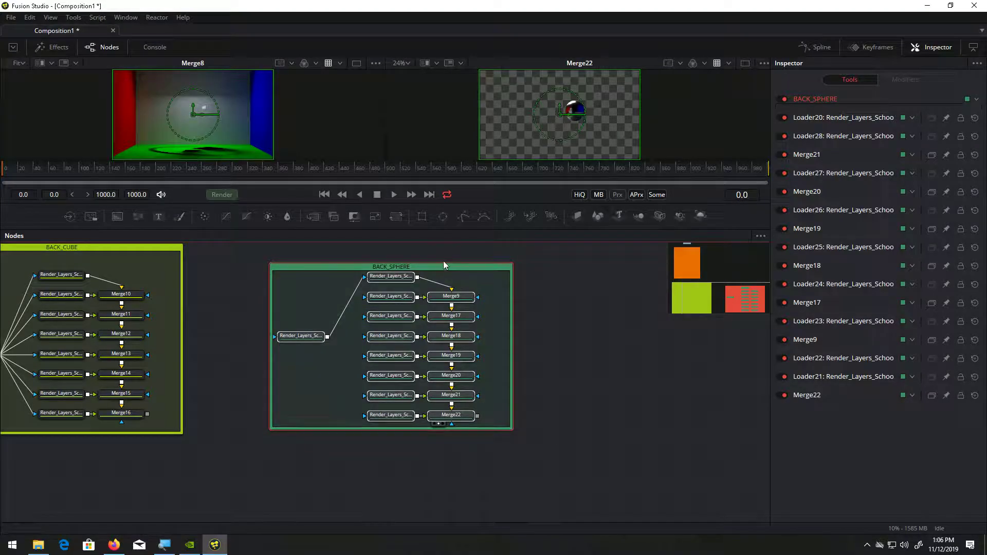
left_click_drag(446, 264, 446, 246)
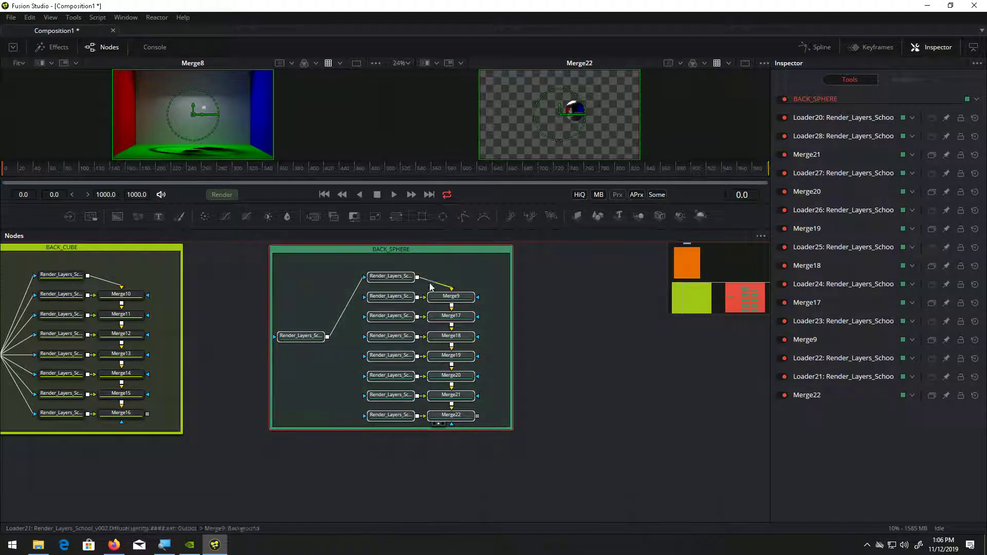
Move the BACK_SPHERE group directly beneath the BACK_CUBE group so the three groups stack vertically.
scroll(535, 458, "down", 3)
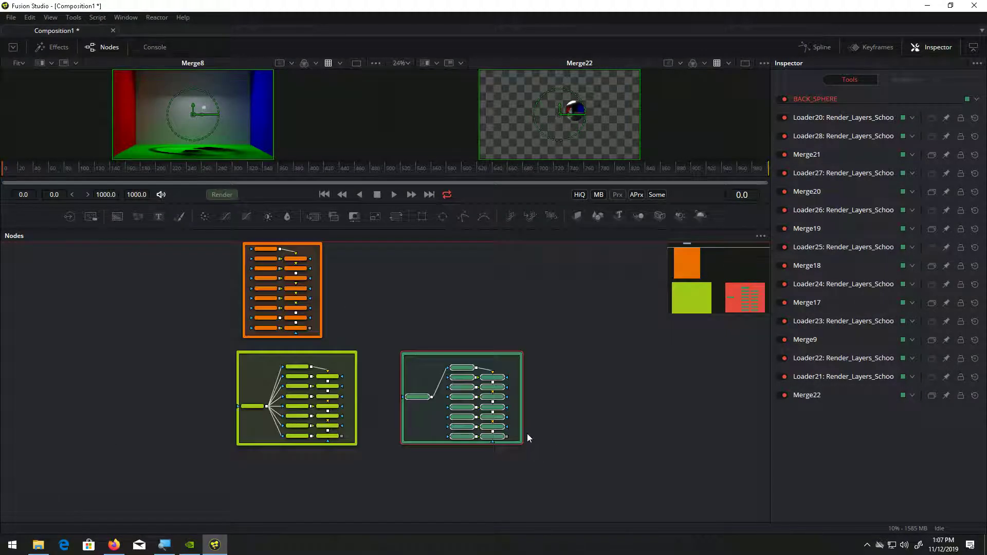
left_click_drag(452, 352, 282, 455)
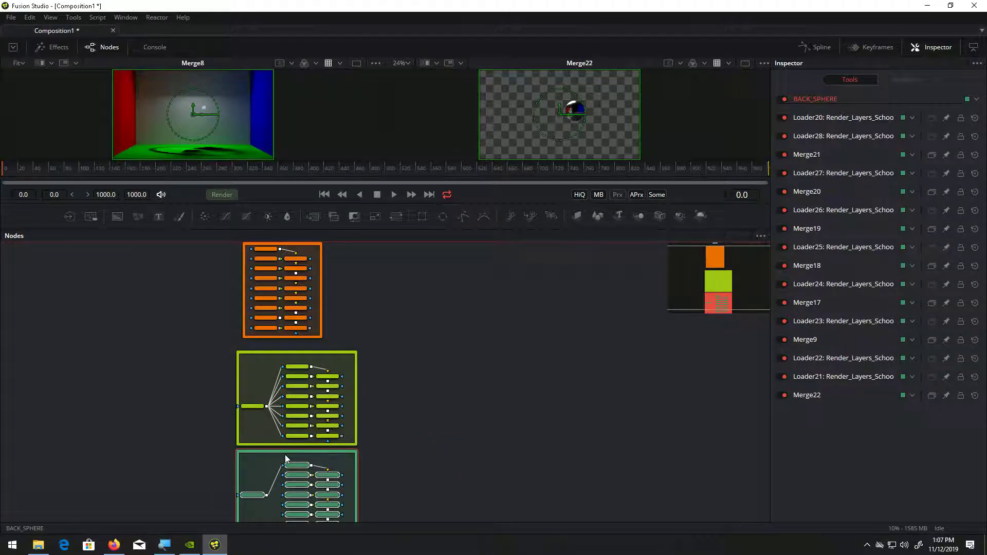
scroll(405, 379, "up", 2)
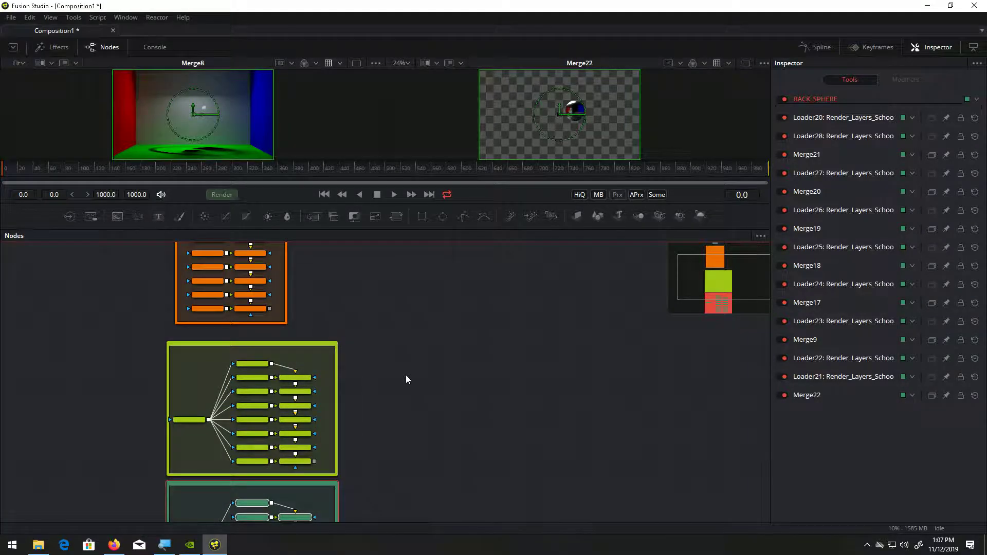
scroll(406, 375, "down", 3)
left_click_drag(401, 389, 405, 362)
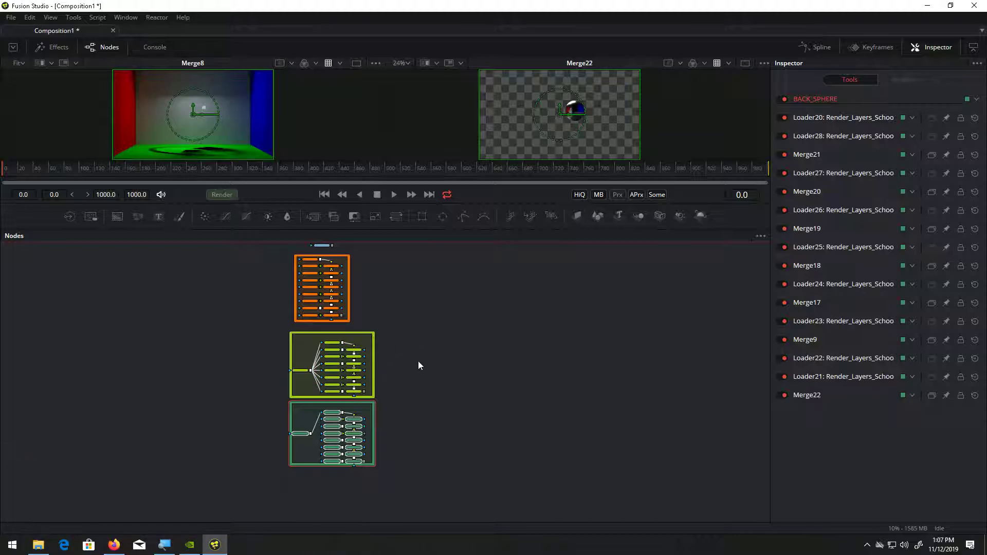
scroll(418, 360, "up", 3)
scroll(387, 298, "up", 3)
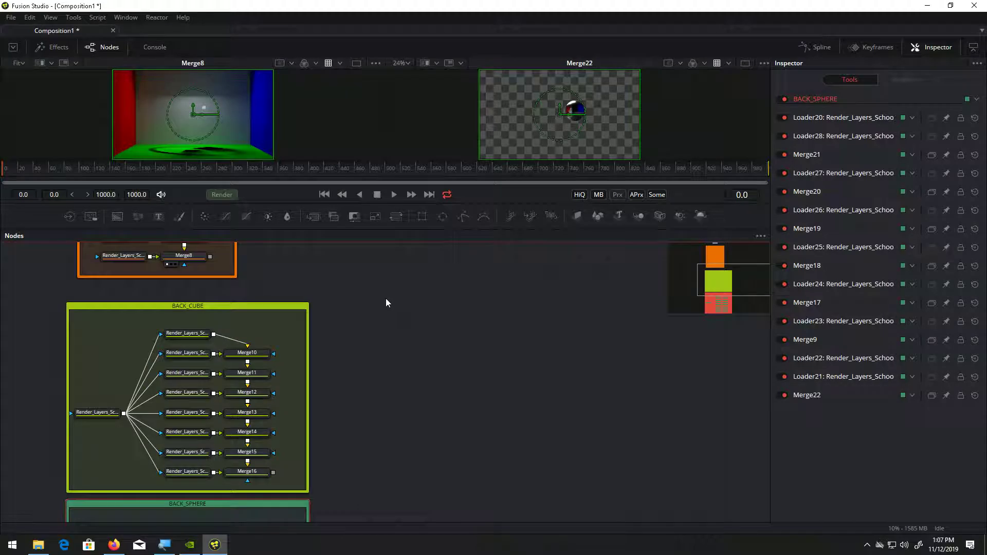
scroll(406, 324, "up", 3)
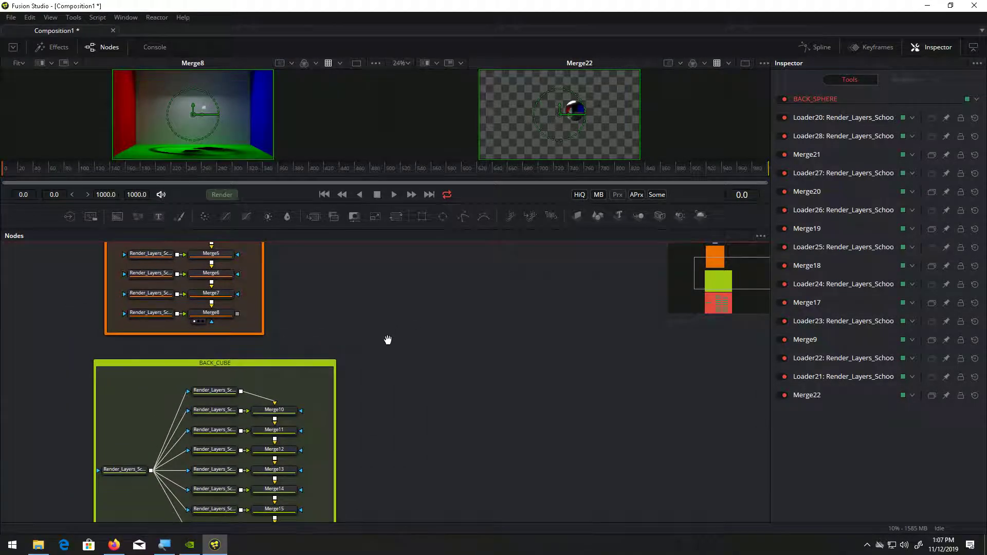
left_click(78, 18)
mouse_move(90, 76)
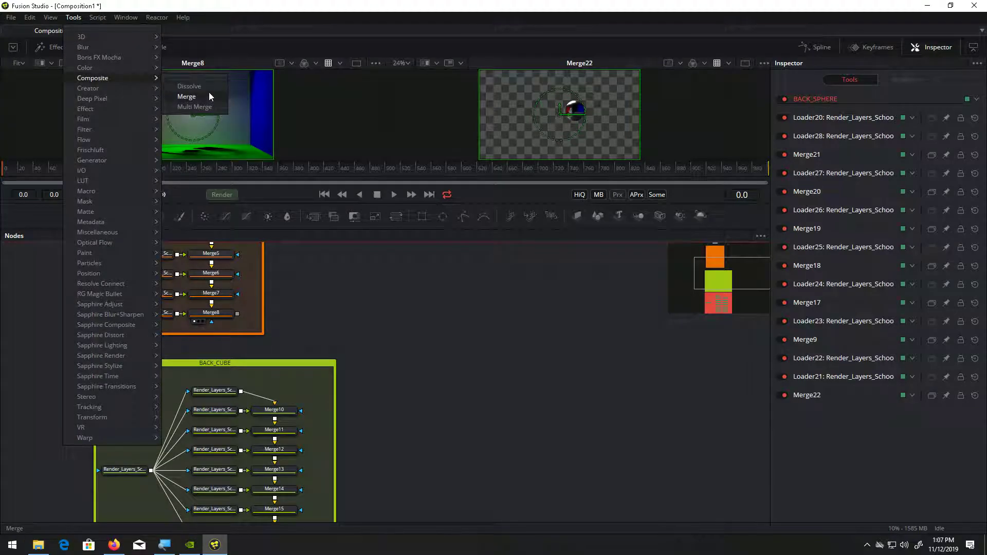
left_click(187, 97)
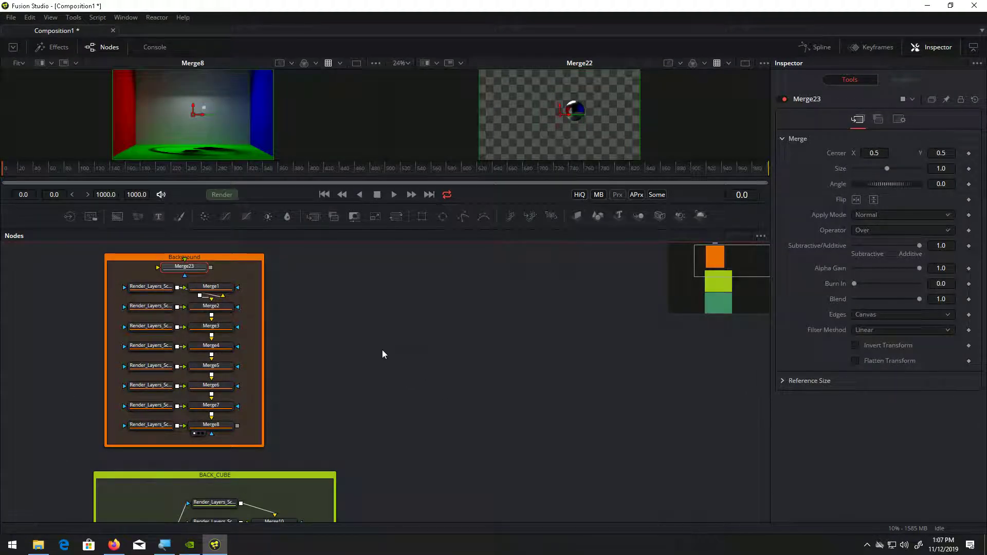
key("ctrl+z")
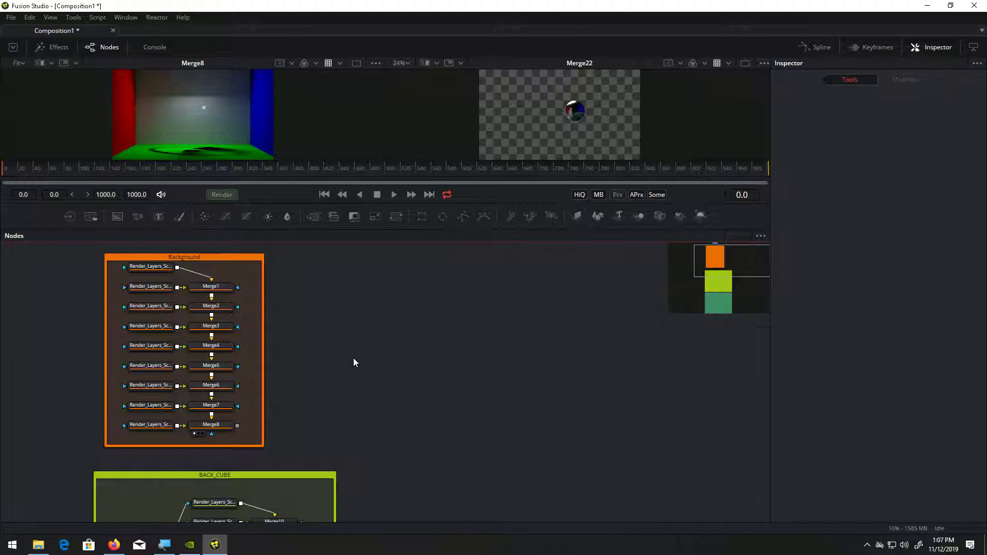
Add a Merge node in the empty area beside the Background and BACK_CUBE groups.
left_click(73, 18)
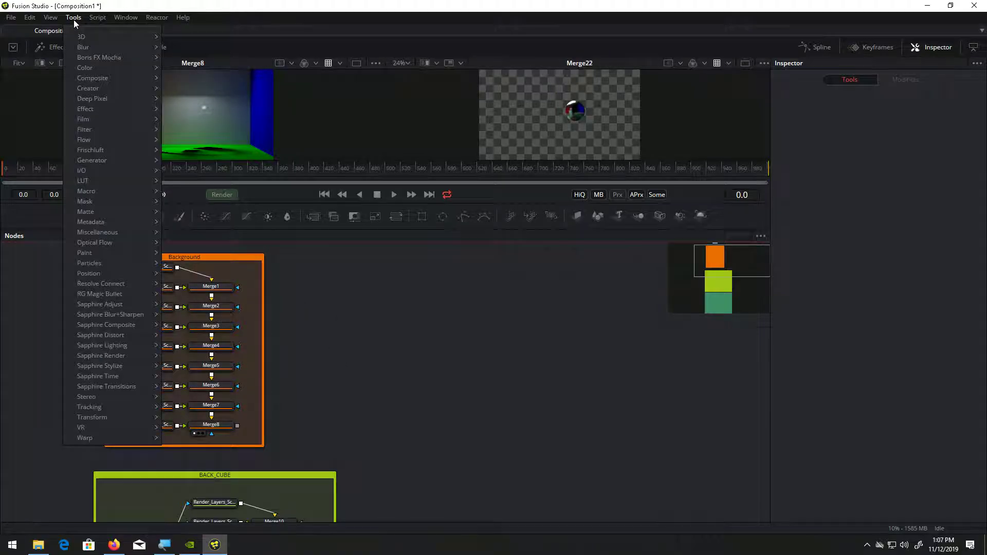
mouse_move(85, 77)
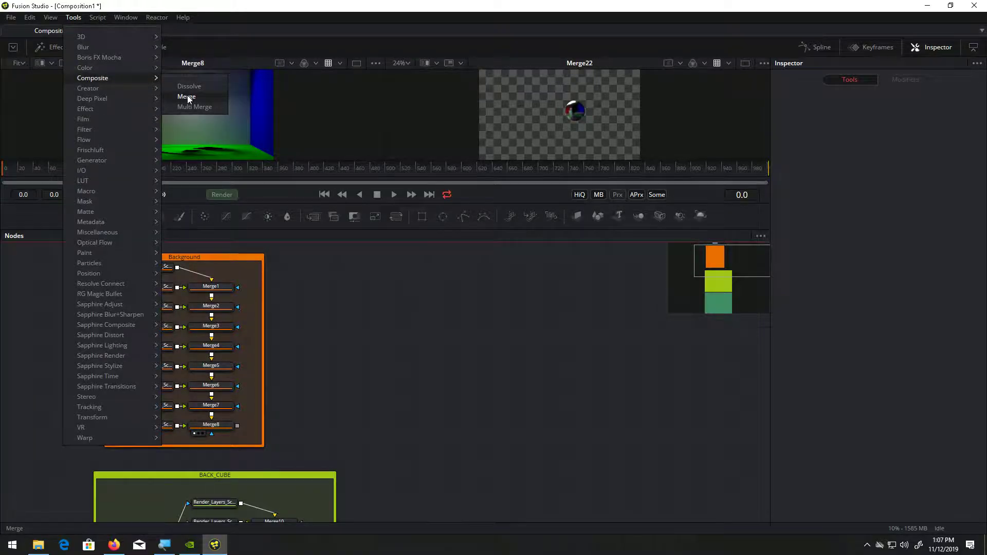
left_click(189, 97)
left_click_drag(443, 486, 367, 384)
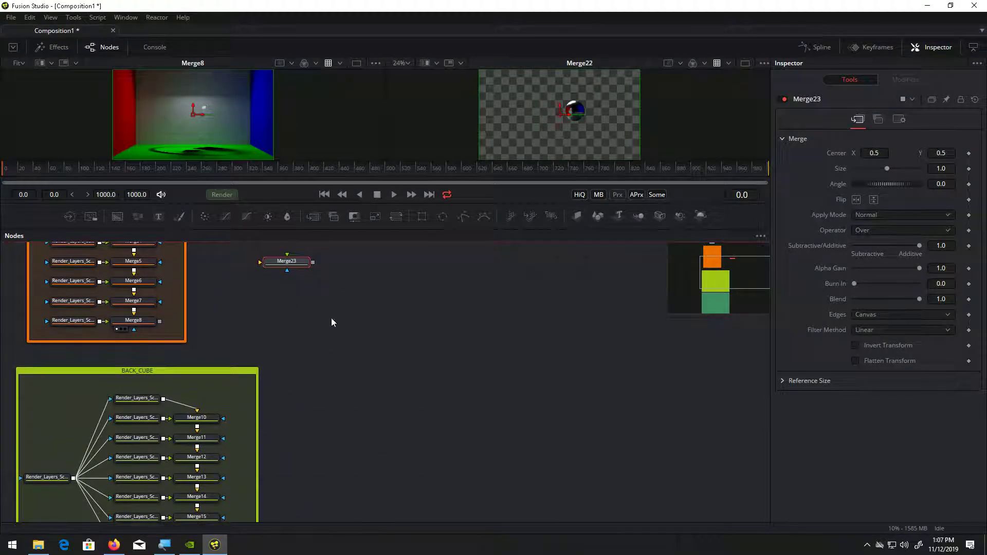
left_click_drag(291, 272, 384, 350)
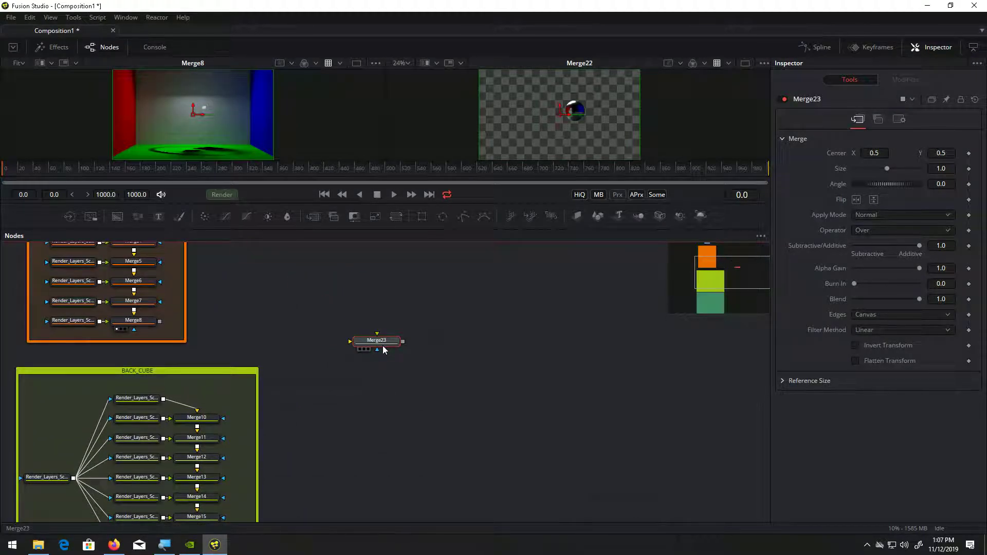
Connect Merge8 as background and Merge16 as foreground of Merge23, and inspect Merge23 in the second viewer.
left_click_drag(160, 322, 352, 343)
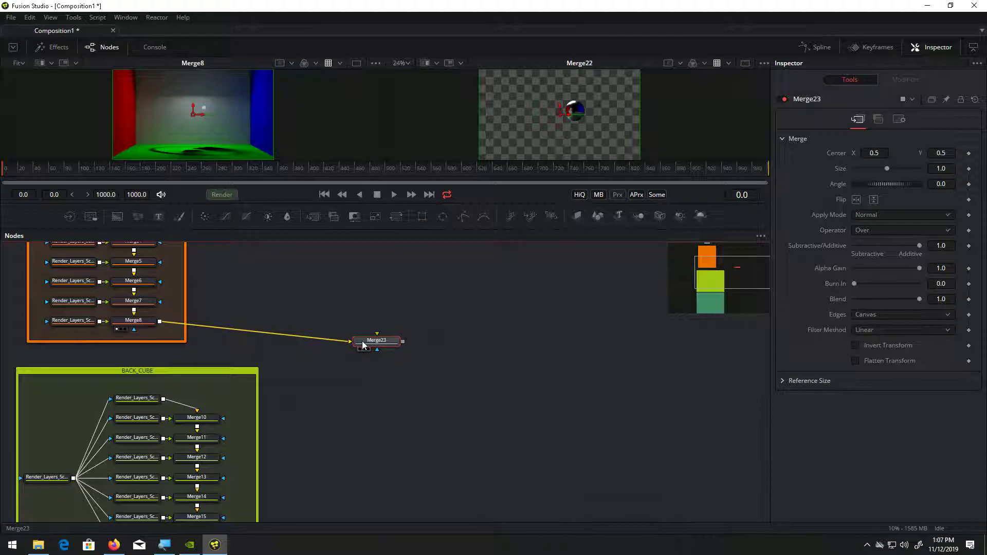
scroll(341, 325, "down", 5)
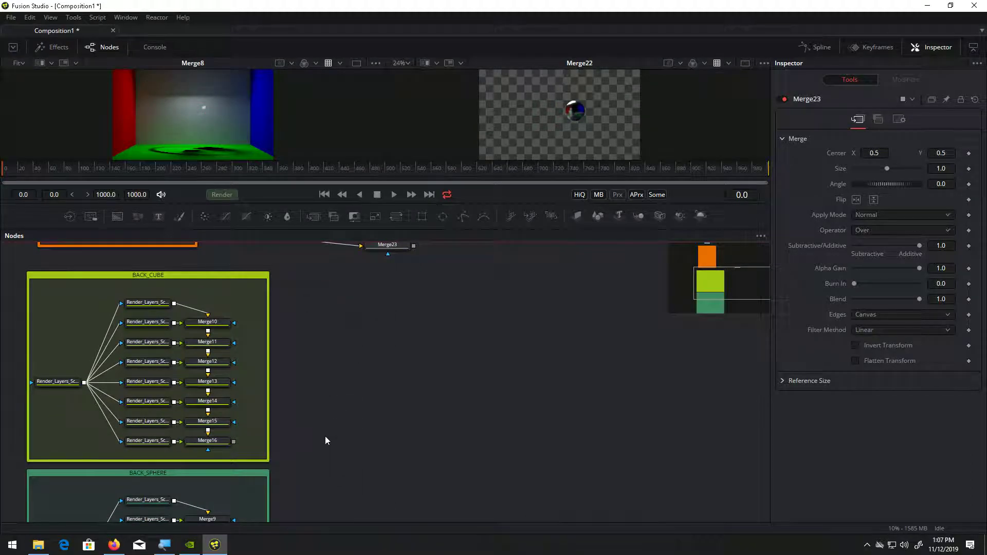
left_click_drag(235, 441, 496, 96)
scroll(547, 119, "up", 3)
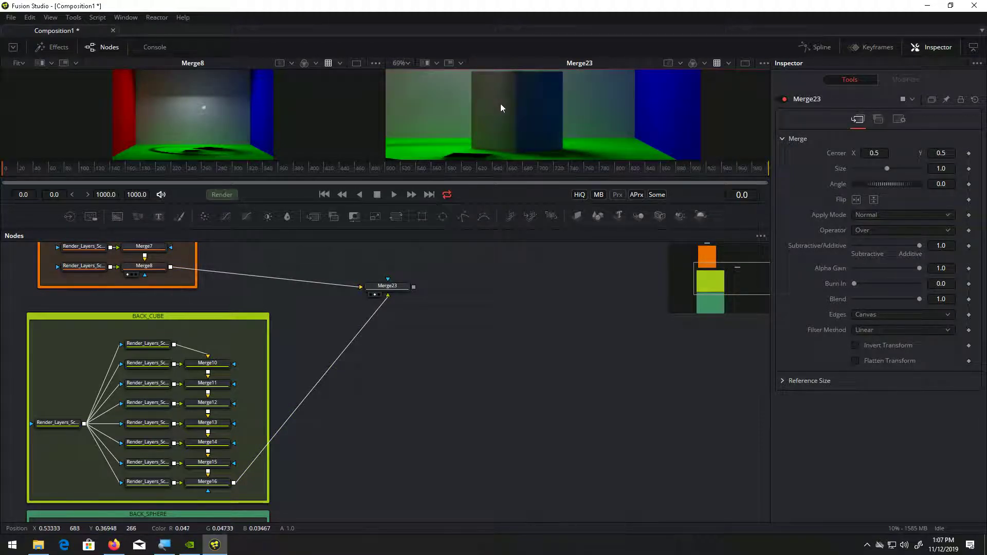
scroll(511, 115, "up", 1)
left_click_drag(528, 125, 542, 150)
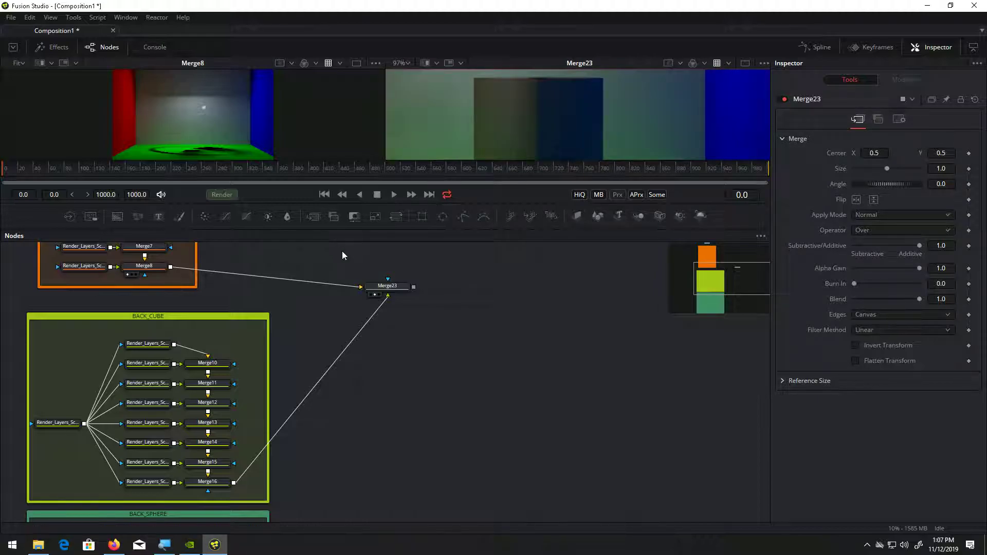
Place Merge23 level with Merge16 and route the Merge8 connection through a pipe router straight above Merge23.
left_click_drag(390, 296, 422, 485)
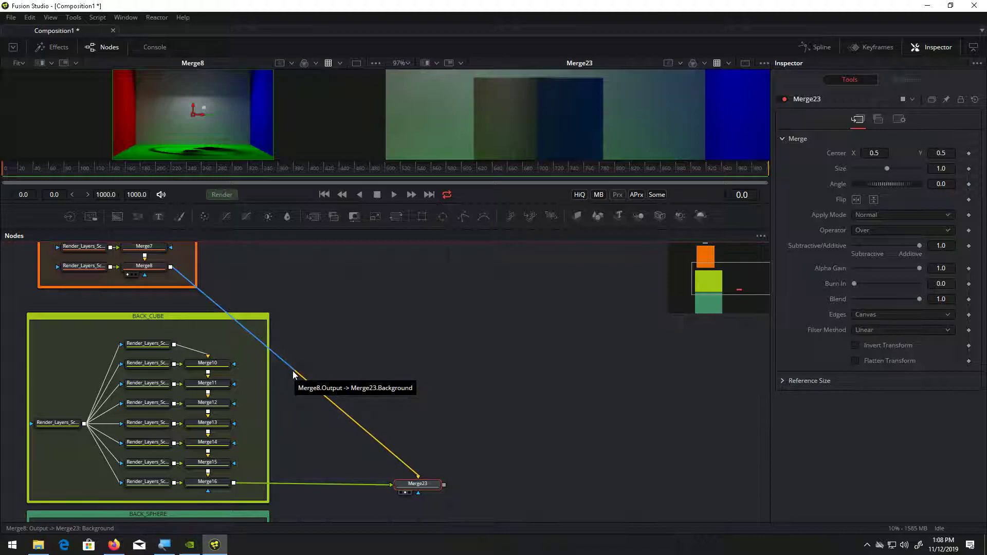
left_click_drag(296, 374, 419, 272)
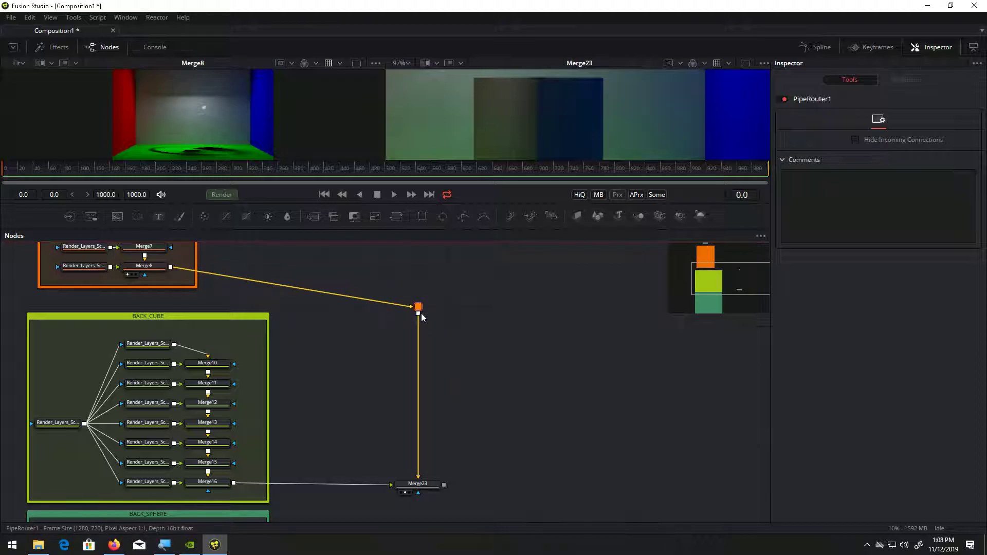
mouse_move(416, 265)
left_mouse_down()
mouse_move(388, 270)
mouse_move(413, 269)
left_mouse_up()
left_click_drag(456, 358, 462, 309)
left_click_drag(447, 376, 425, 392)
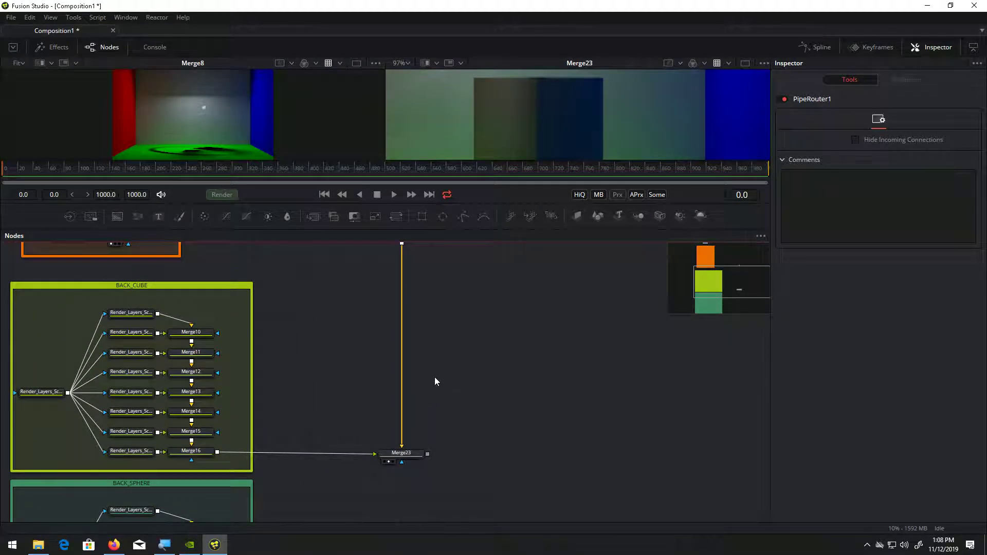
Add another Merge node below Merge23, beside the BACK_SPHERE group.
scroll(437, 373, "down", 4)
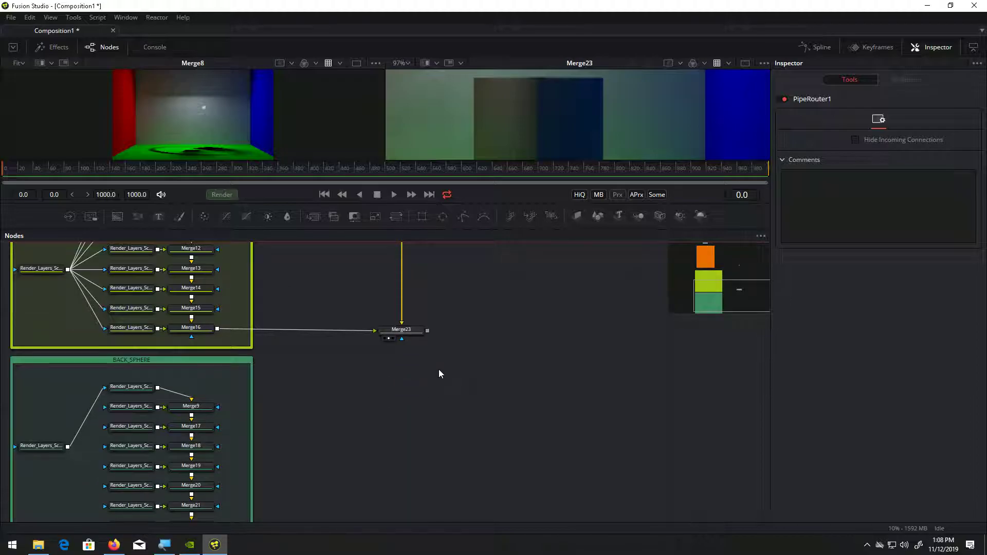
left_click(73, 18)
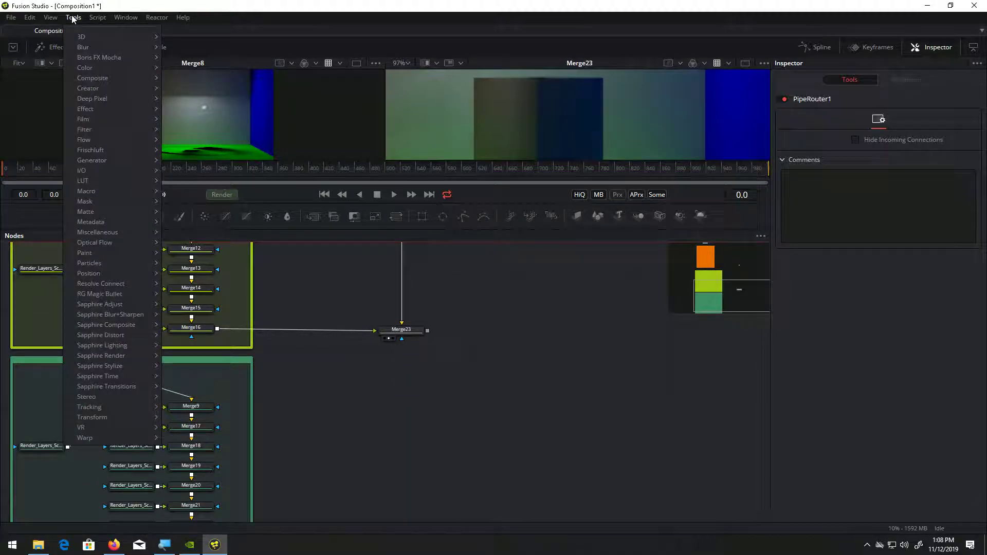
mouse_move(93, 80)
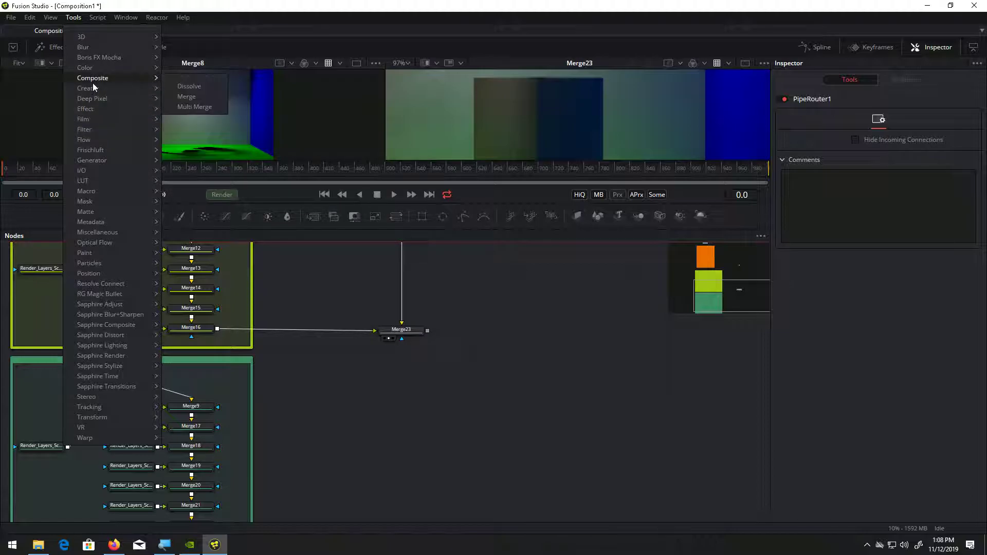
left_click(187, 98)
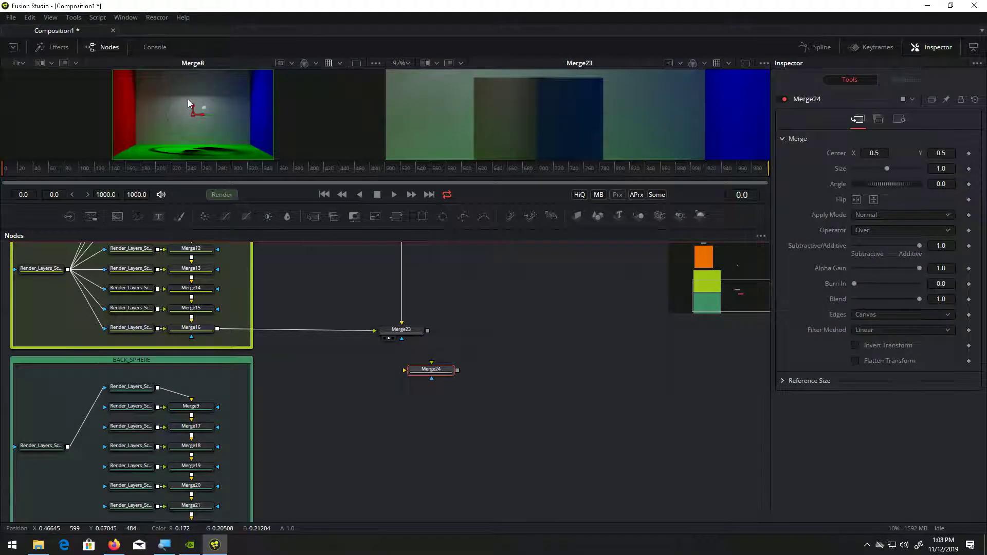
left_click_drag(522, 505, 505, 424)
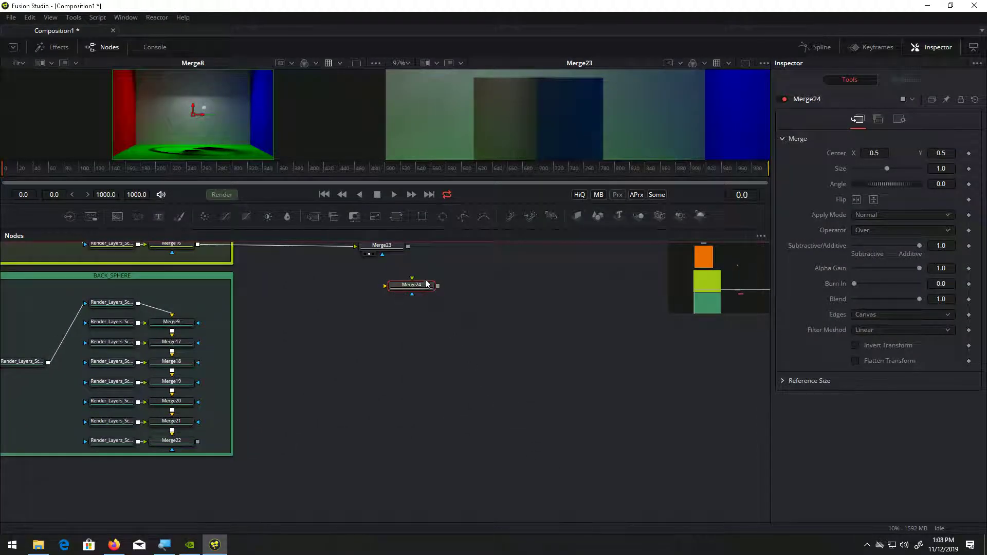
Place Merge24 level with Merge22, connect Merge23 as its background and Merge22 as its foreground, and inspect Merge24 in the second viewer.
left_click_drag(407, 248, 381, 457)
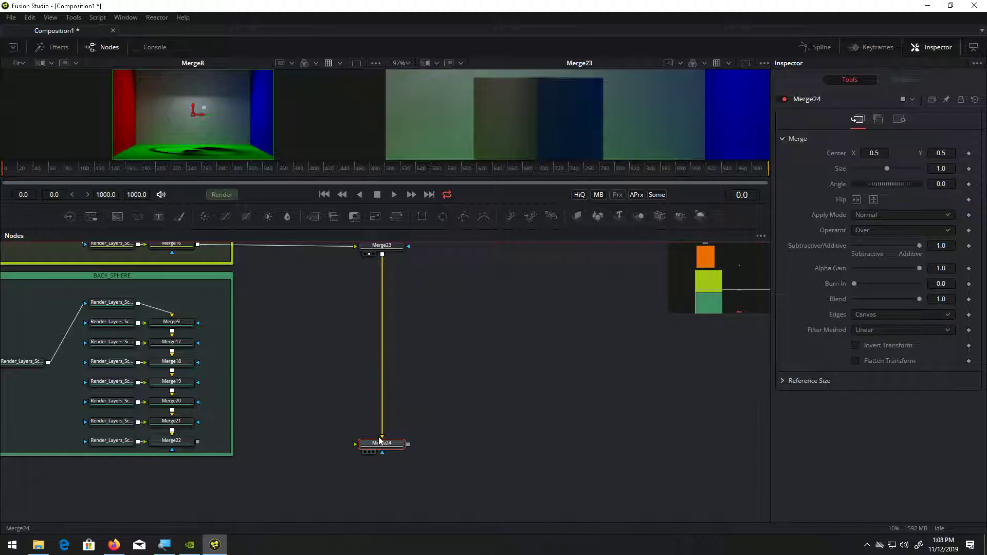
left_click_drag(197, 441, 369, 448)
key("2")
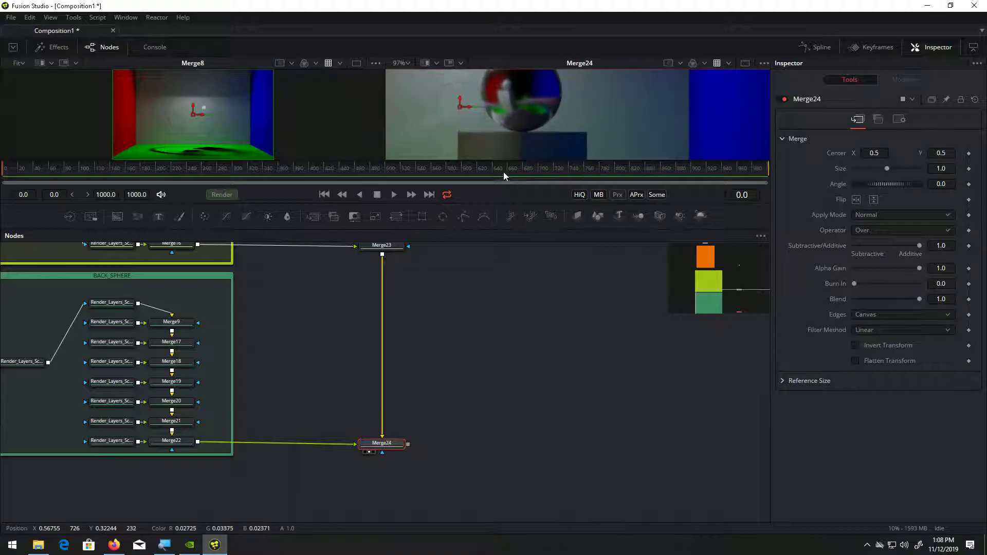
scroll(509, 145, "down", 2)
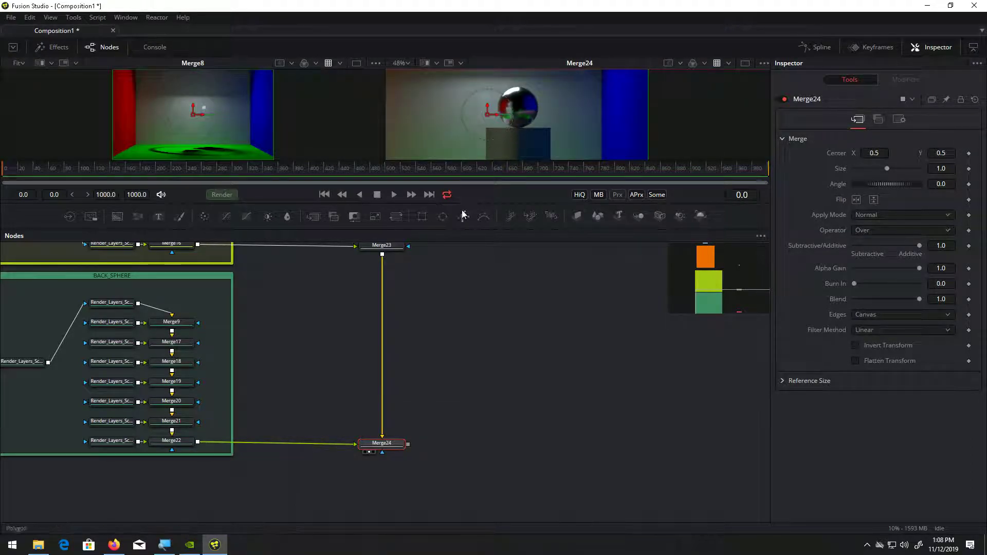
Load the Beauty EXR from the School_Multi_Layer FRONT_CUBE folder into the empty node area below the BACK_SPHERE group.
left_click_drag(458, 294, 523, 450)
scroll(500, 353, "down", 3)
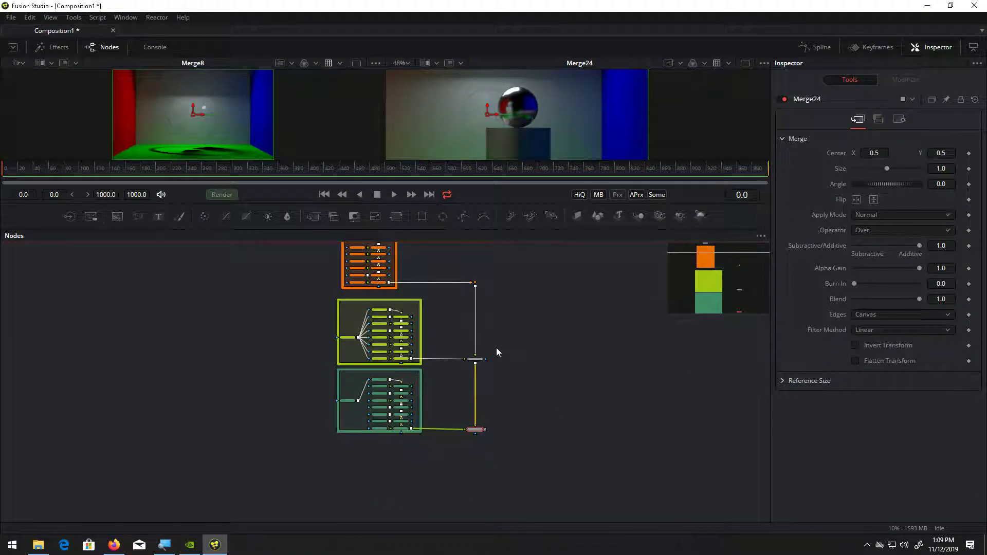
scroll(497, 347, "up", 1)
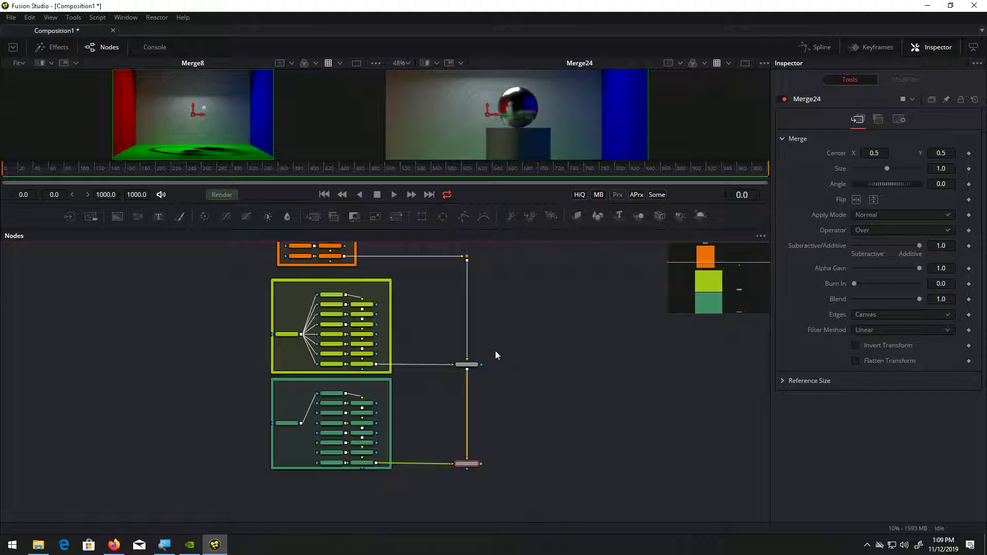
scroll(495, 351, "up", 2)
left_click_drag(495, 353, 391, 320)
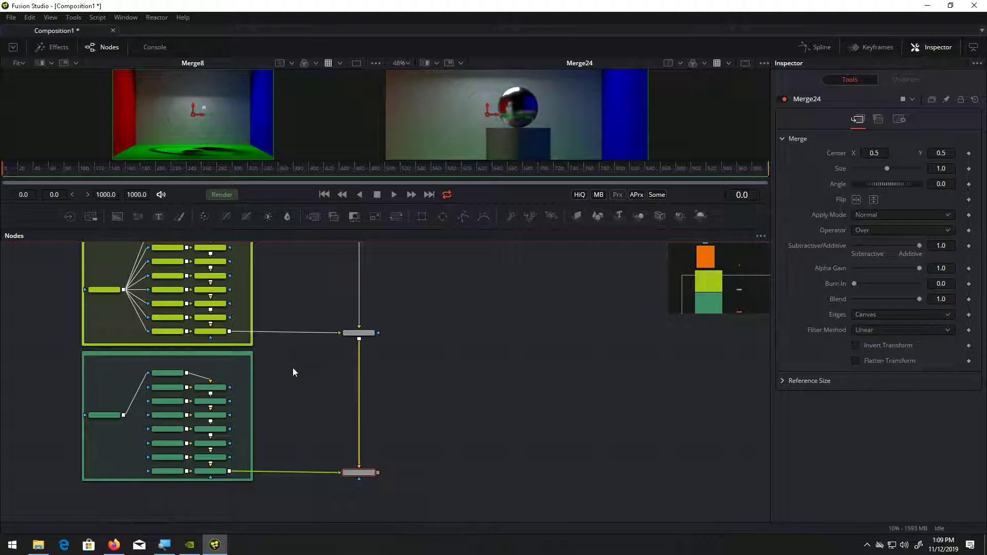
left_click_drag(399, 426, 322, 343)
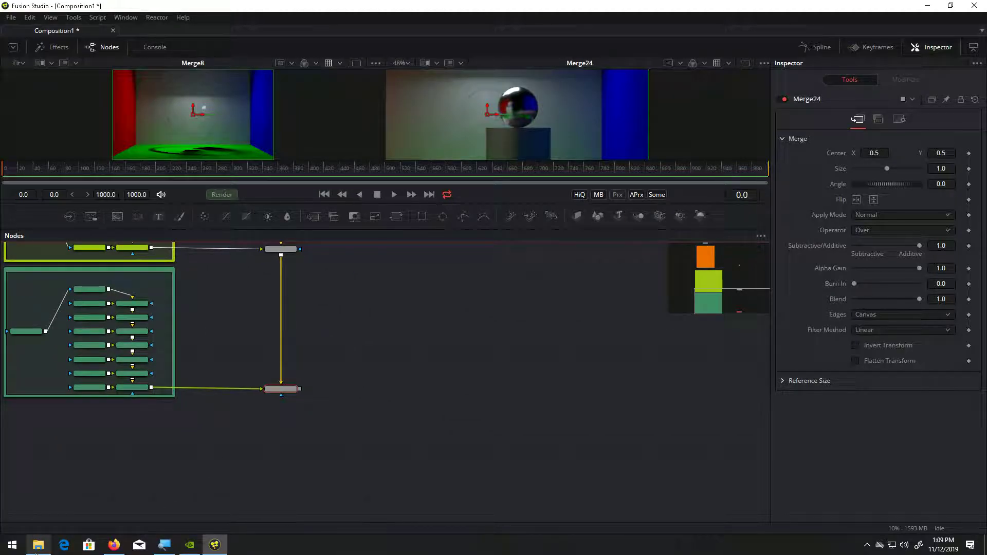
left_click(38, 544)
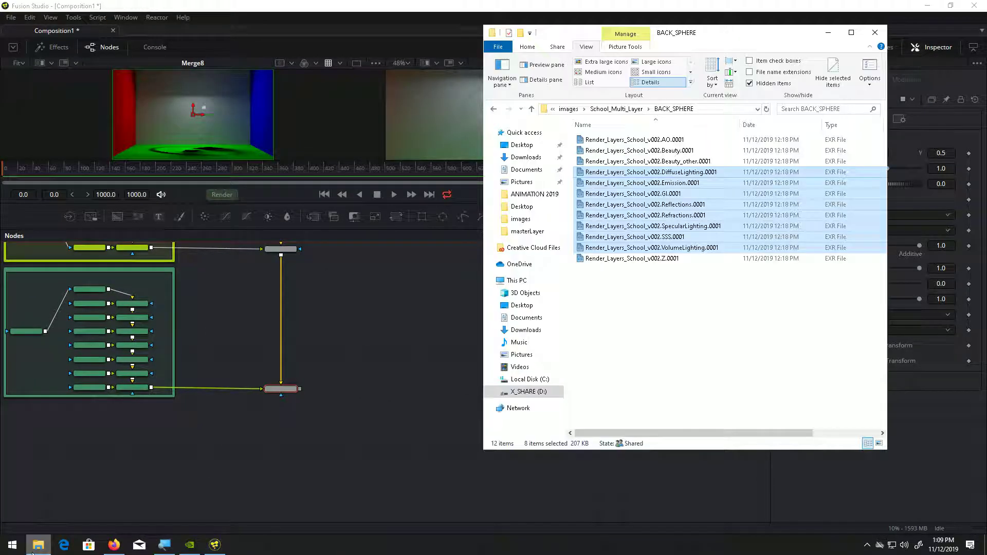
left_click(631, 110)
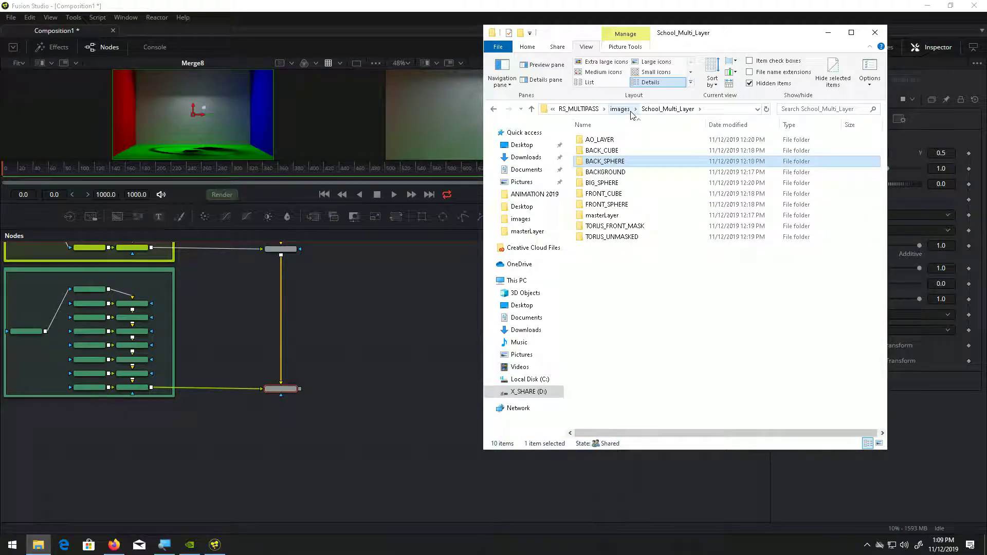
double_click(617, 195)
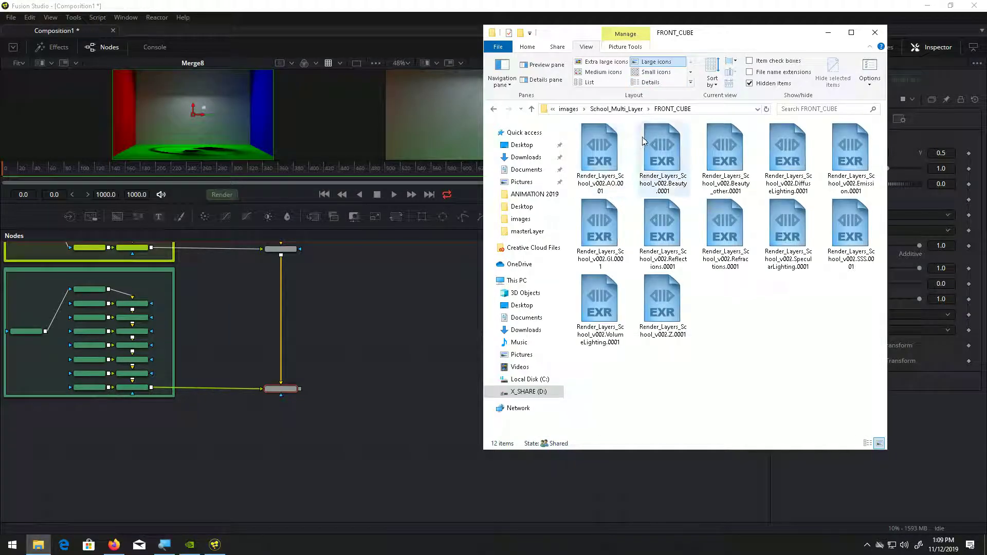
left_click_drag(662, 155, 55, 485)
Position the FRONT_CUBE Beauty loader below the BACK_SPHERE group and inspect its image in the second viewer.
left_click_drag(157, 452, 309, 340)
left_click_drag(200, 383, 178, 399)
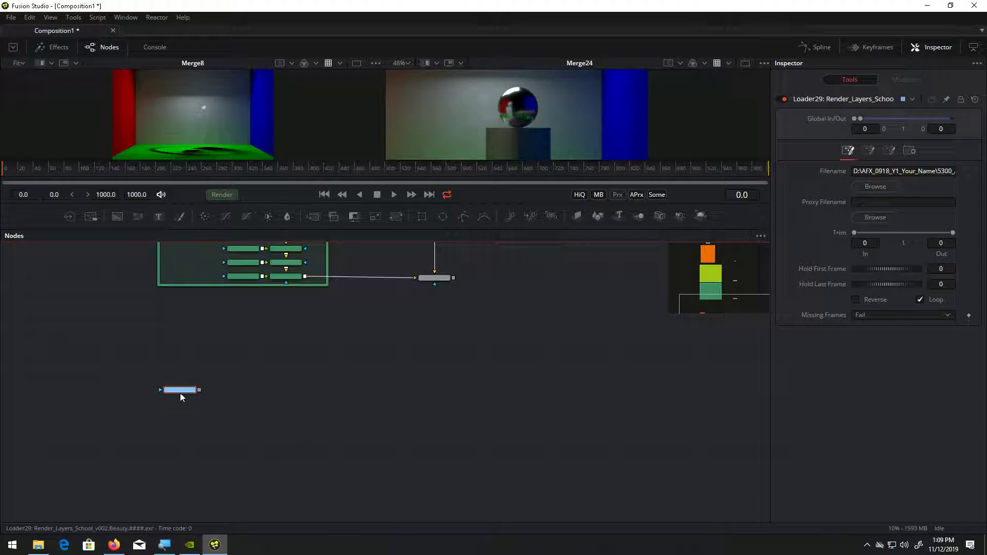
key("2")
scroll(557, 127, "down", 4)
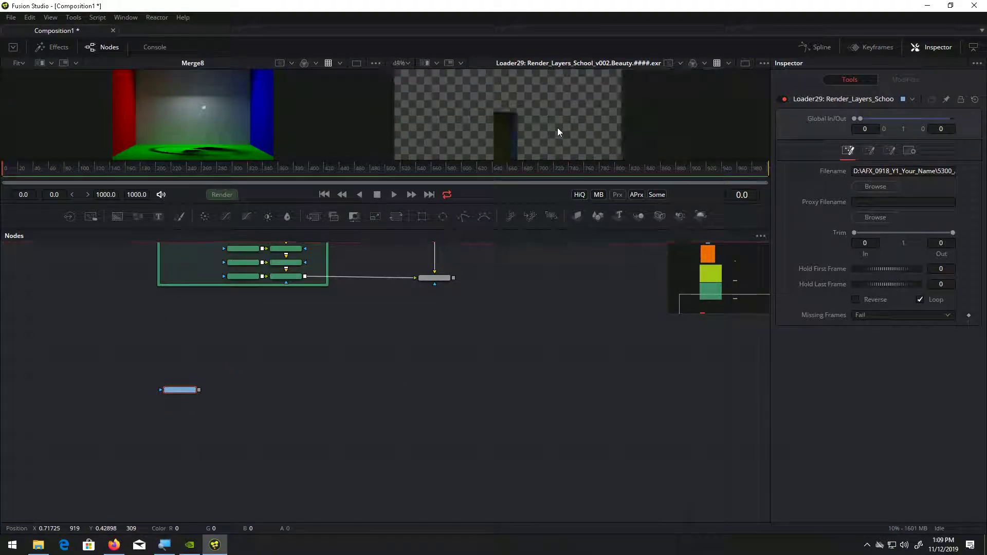
scroll(557, 131, "up", 2)
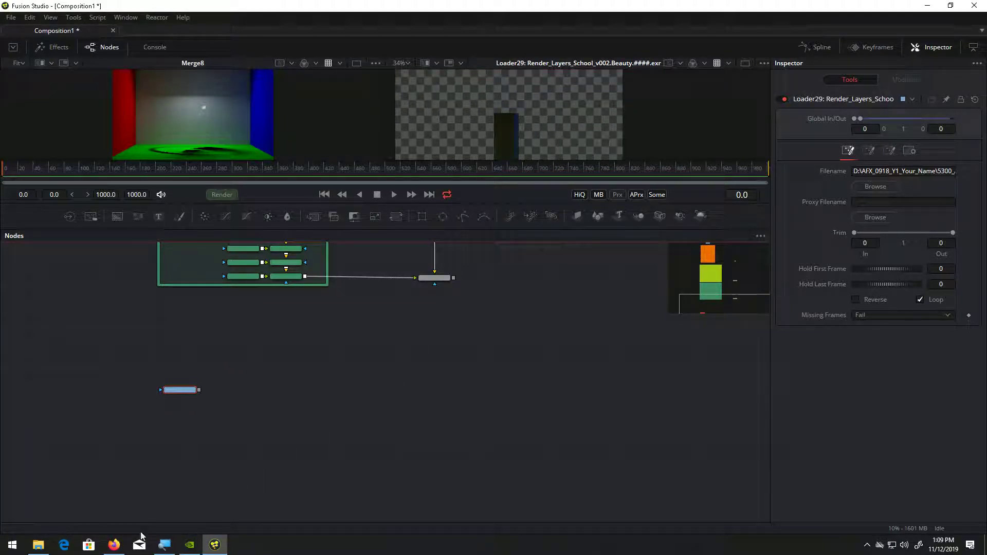
Show the FRONT_CUBE folder's files in Details layout with a name column wide enough to read the full pass names.
left_click(38, 544)
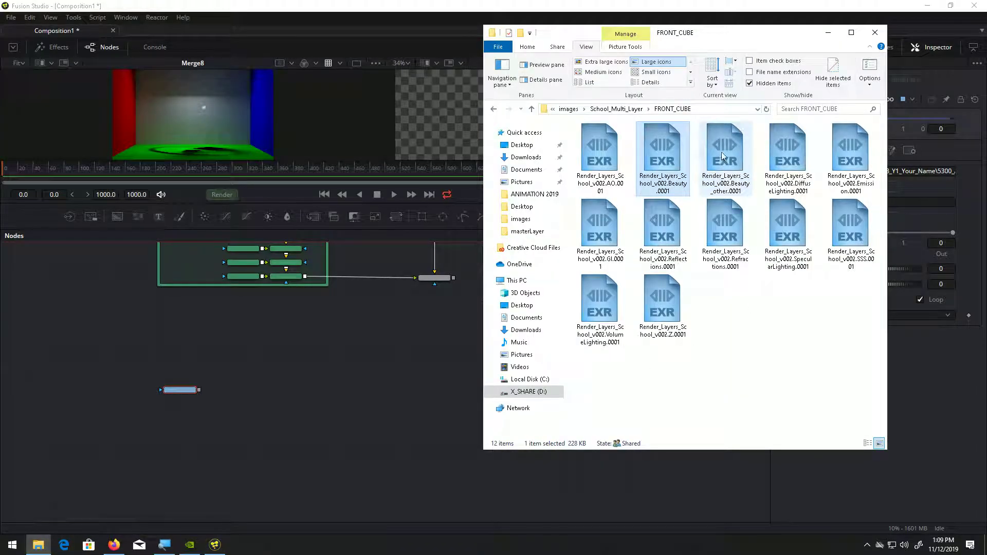
left_click(651, 82)
left_click_drag(649, 120, 726, 120)
Load the eight FRONT_CUBE passes from DiffuseLighting through VolumeLighting and place the resulting loader and merge chain beside the Beauty loader.
left_click(706, 173)
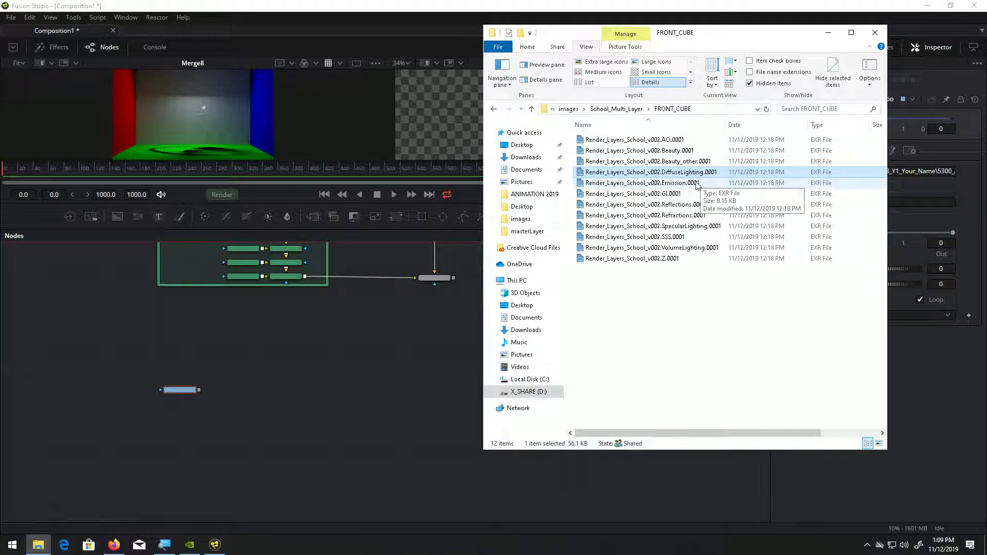
left_click(684, 204, "shift")
left_click(684, 216, "shift")
left_click(683, 226, "shift")
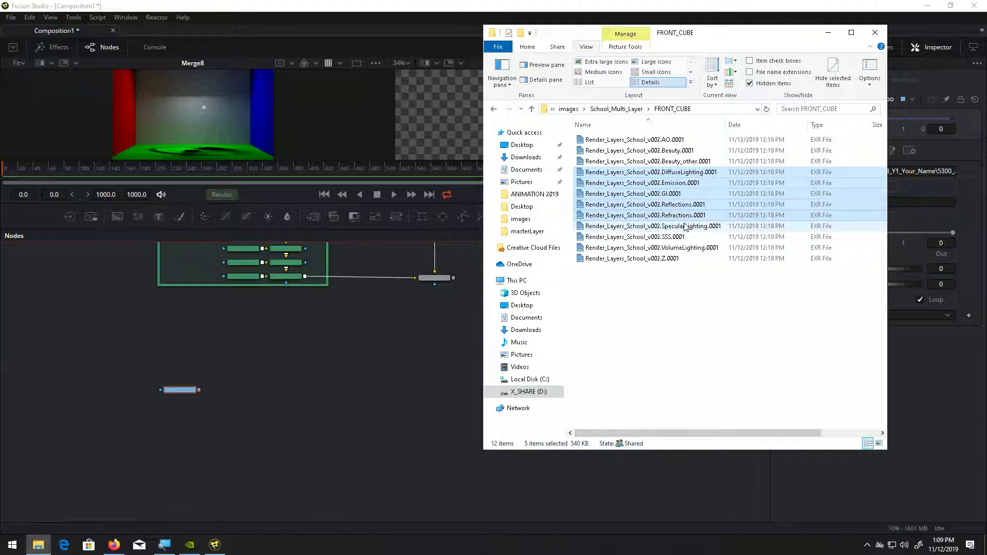
left_click(683, 248, "shift")
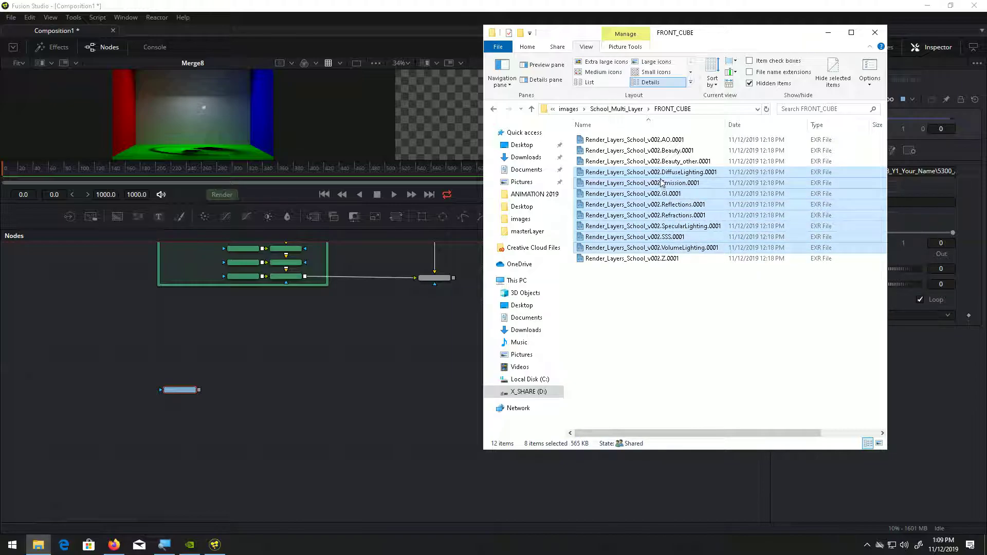
left_click_drag(662, 180, 277, 393)
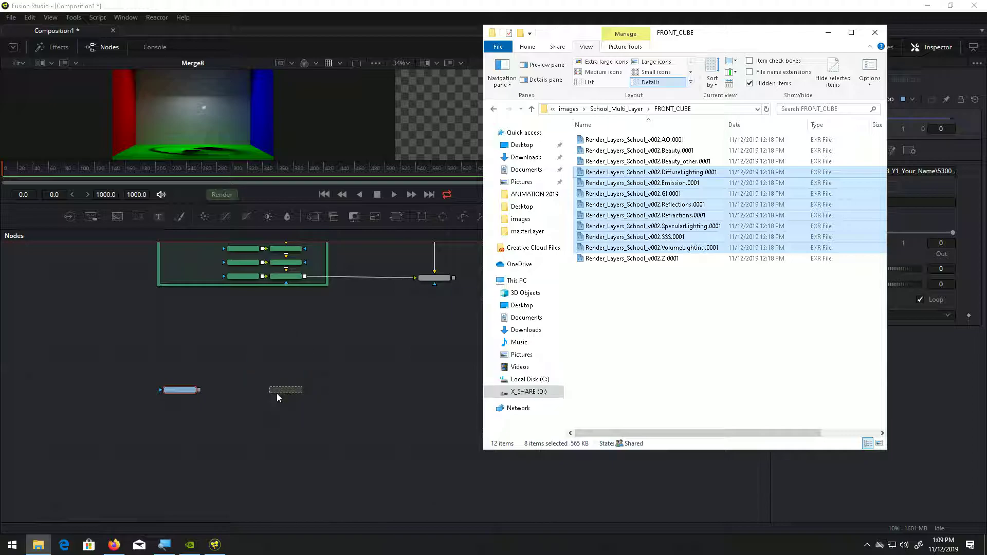
left_click_drag(352, 355, 277, 519)
left_click_drag(281, 478, 238, 423)
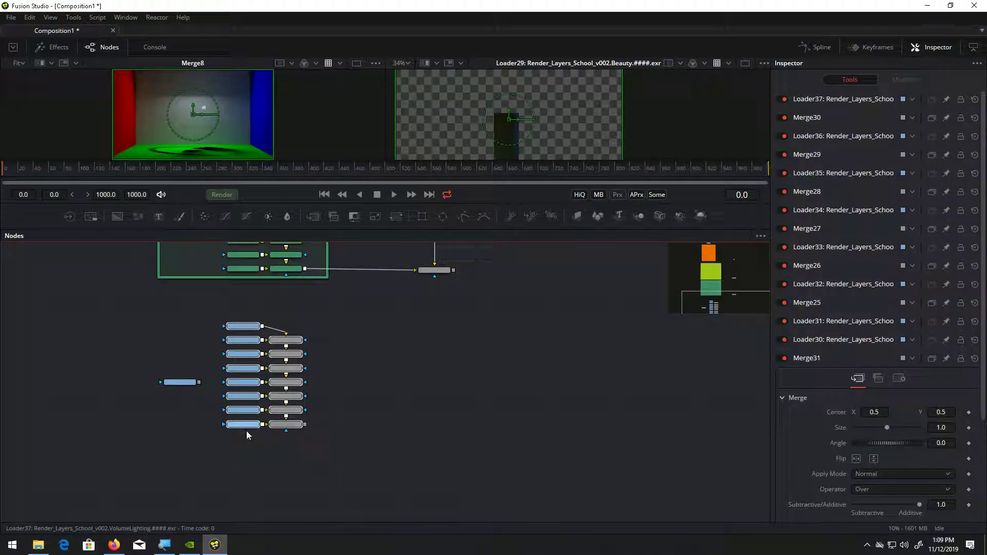
left_click(298, 426)
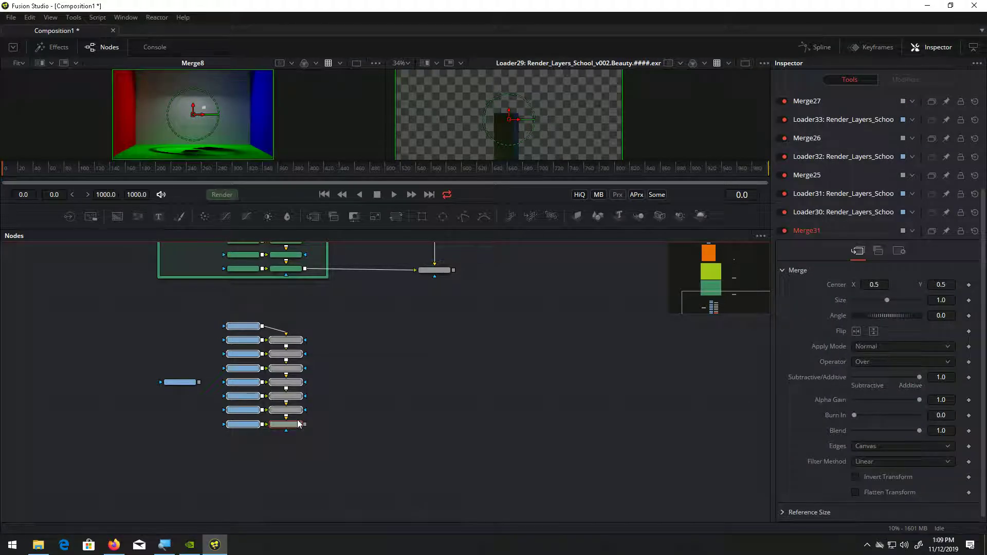
left_click_drag(320, 319, 289, 446)
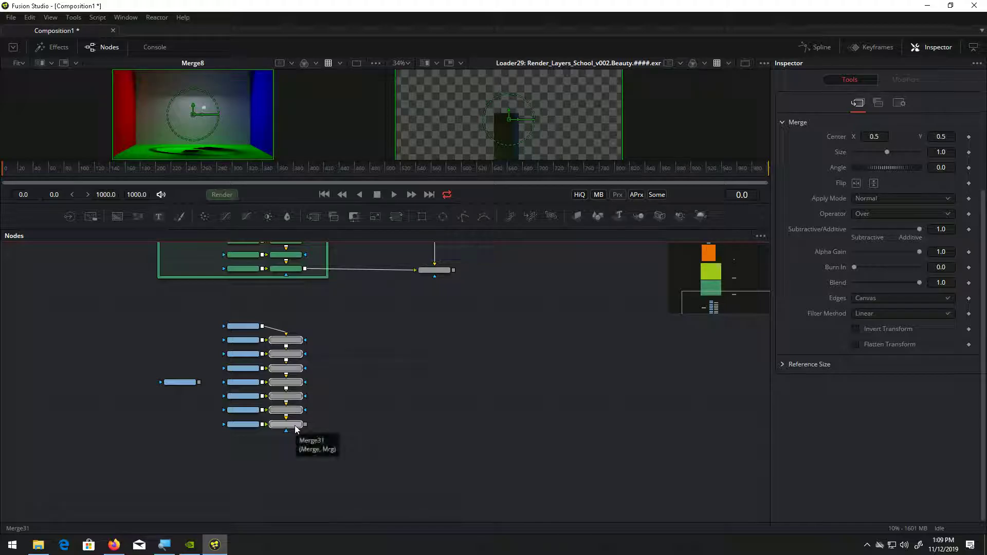
left_click(353, 339)
Paste the copied merge settings with Alpha Gain 0.0 onto Merge25, Merge26, Merge27 and Merge28.
left_click(290, 344)
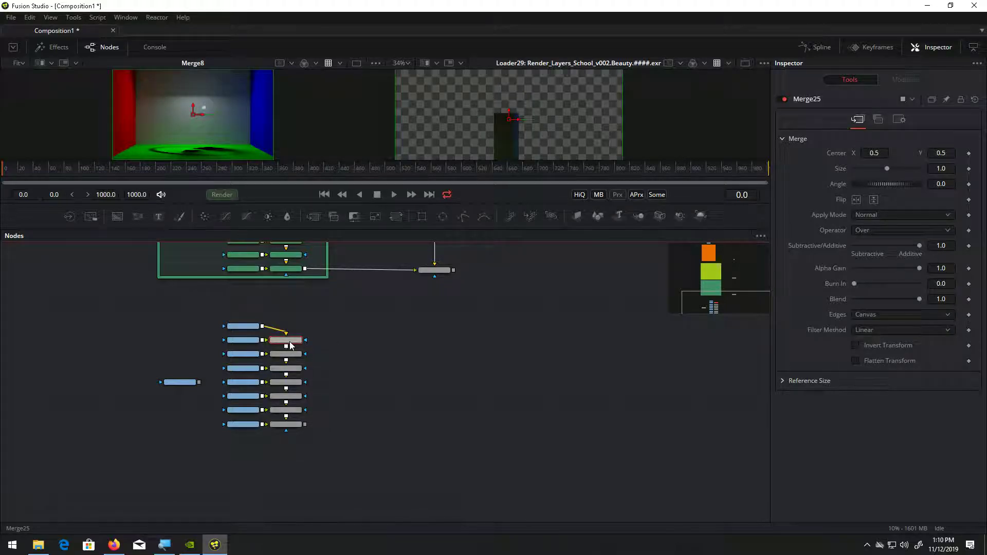
right_click(291, 343)
left_click(317, 96)
left_click(289, 354)
right_click(290, 354)
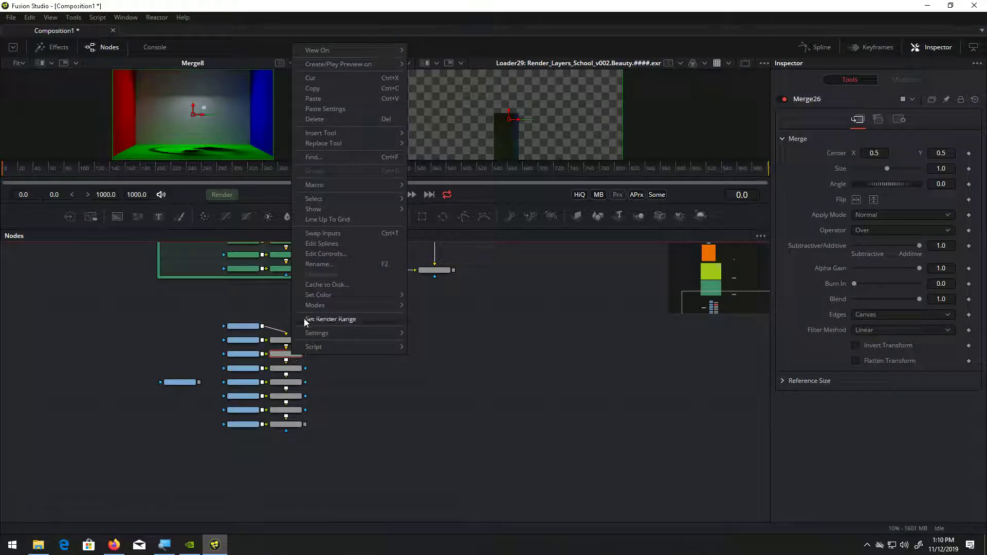
left_click(329, 108)
left_click(301, 370)
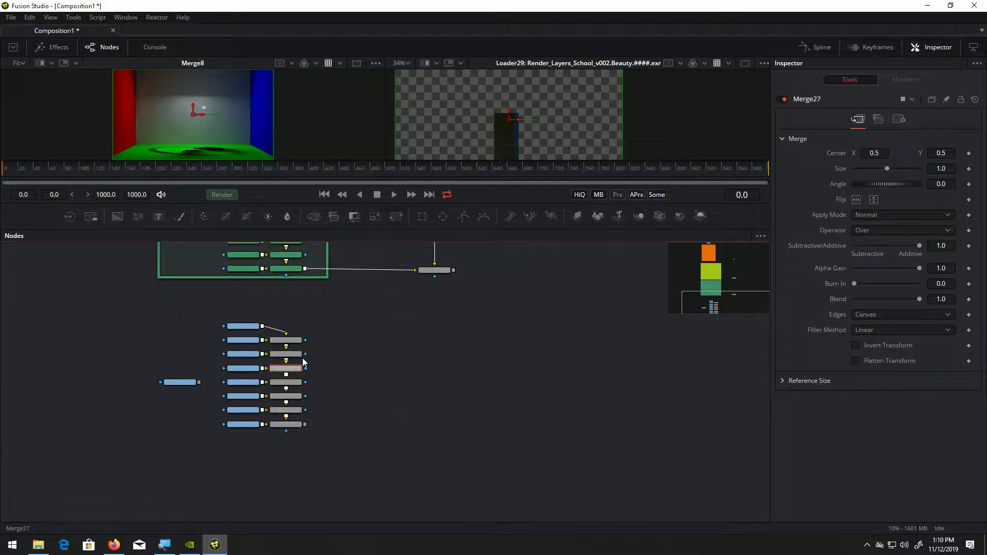
right_click(300, 370)
left_click(344, 125)
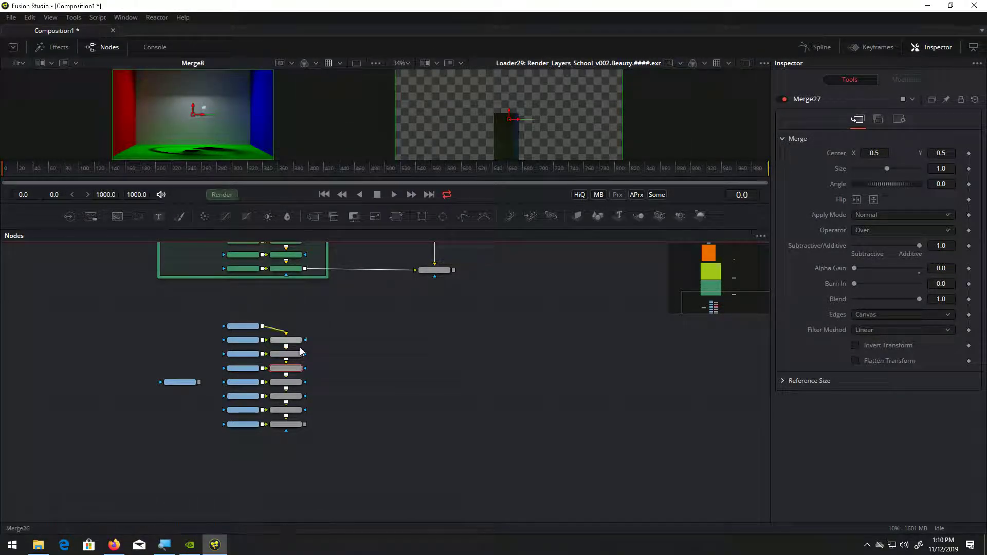
left_click(298, 385)
right_click(298, 385)
left_click(340, 138)
Paste the copied merge settings with Alpha Gain 0.0 onto Merge29, Merge30 and Merge31.
left_click(297, 399)
right_click(297, 399)
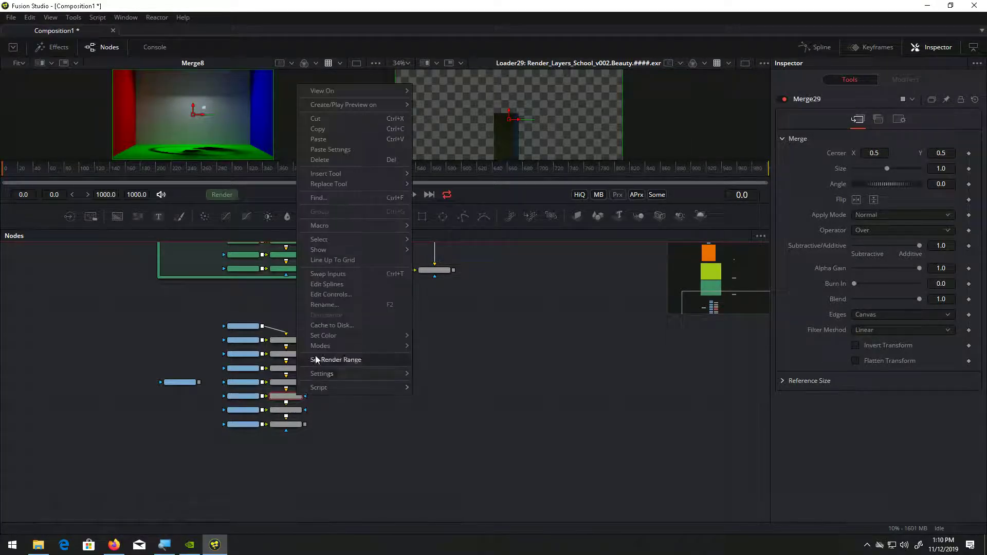
left_click(350, 152)
left_click(300, 410)
right_click(300, 409)
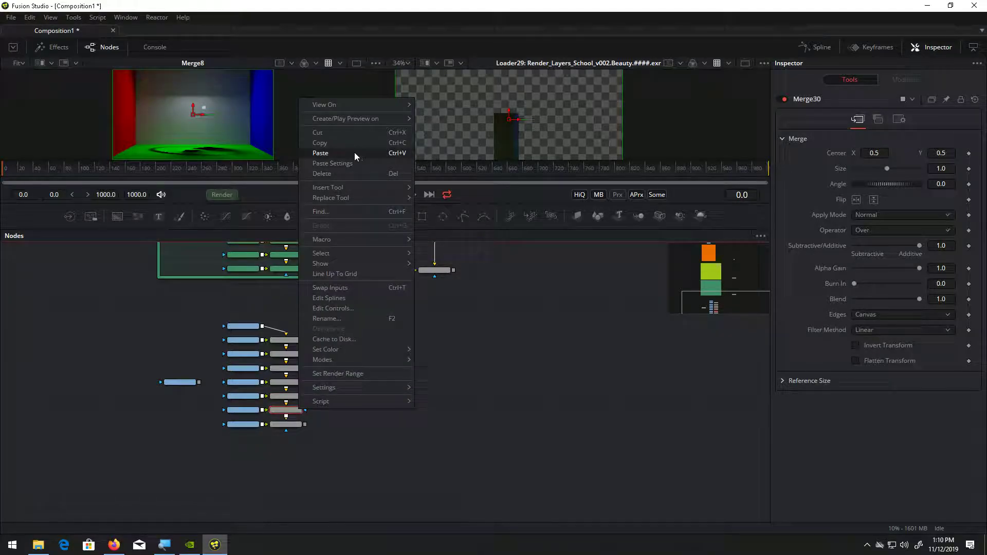
left_click(348, 164)
left_click(296, 424)
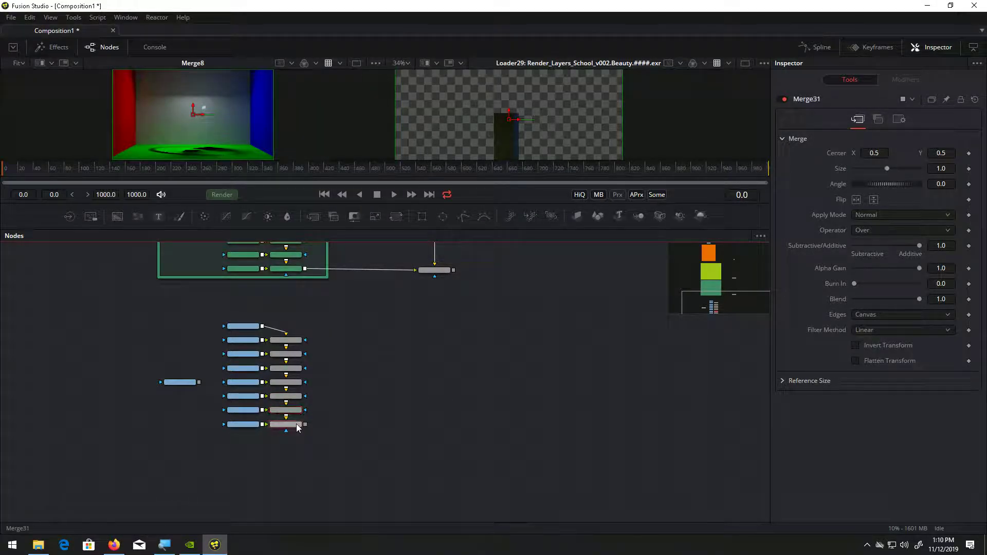
right_click(296, 424)
mouse_move(318, 120)
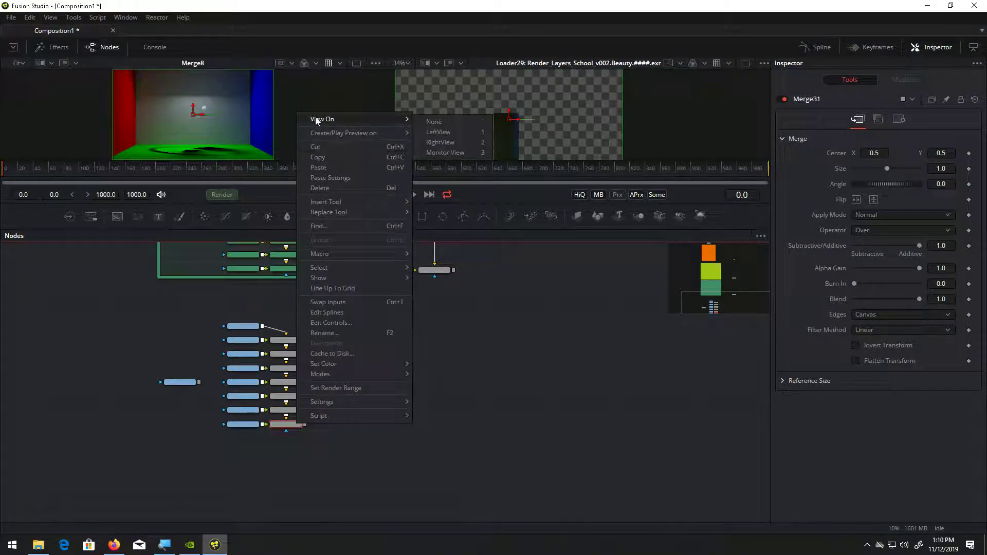
left_click(327, 178)
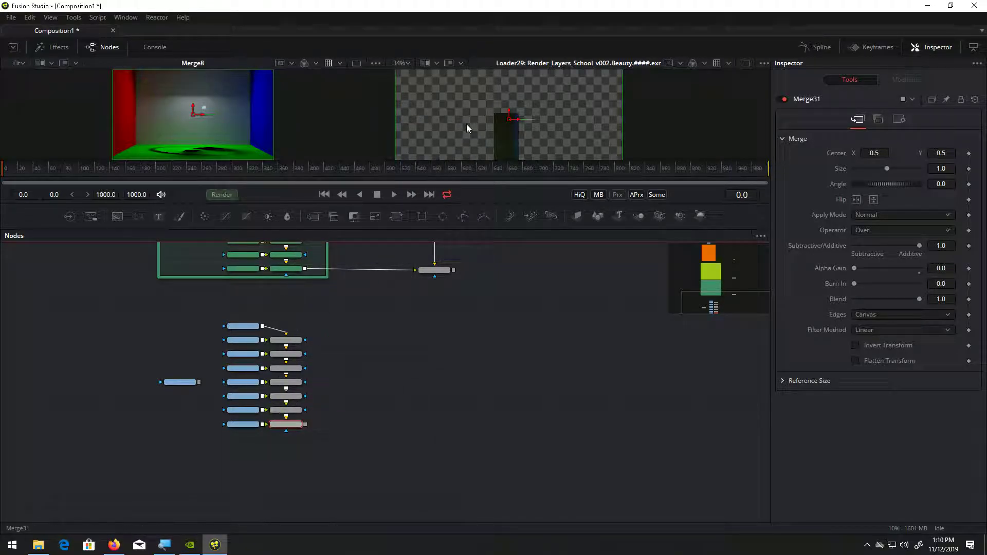
Inspect Merge31 in the second viewer and connect the FRONT_CUBE Beauty loader as mask of the chain's topmost loader.
key("2")
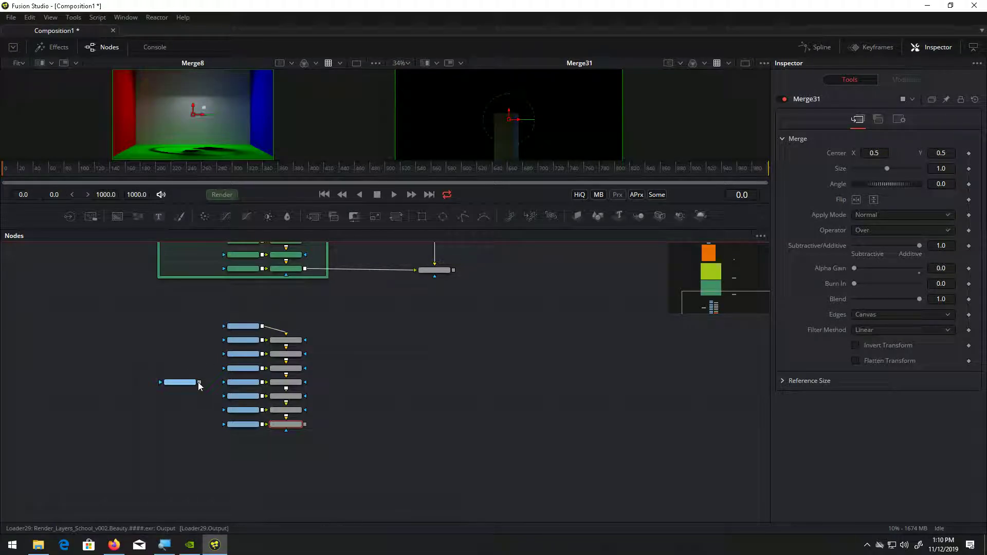
left_click_drag(200, 382, 230, 329)
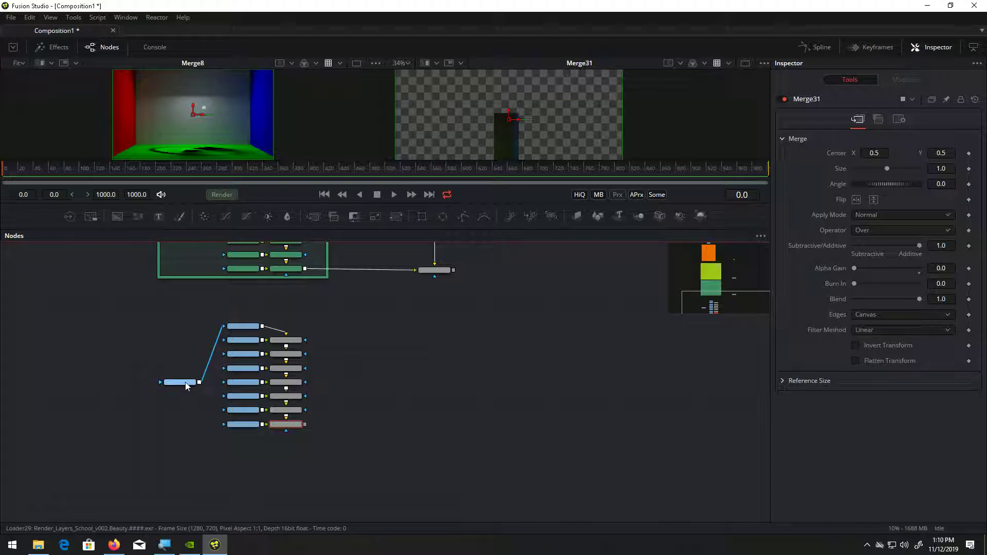
left_click(183, 382)
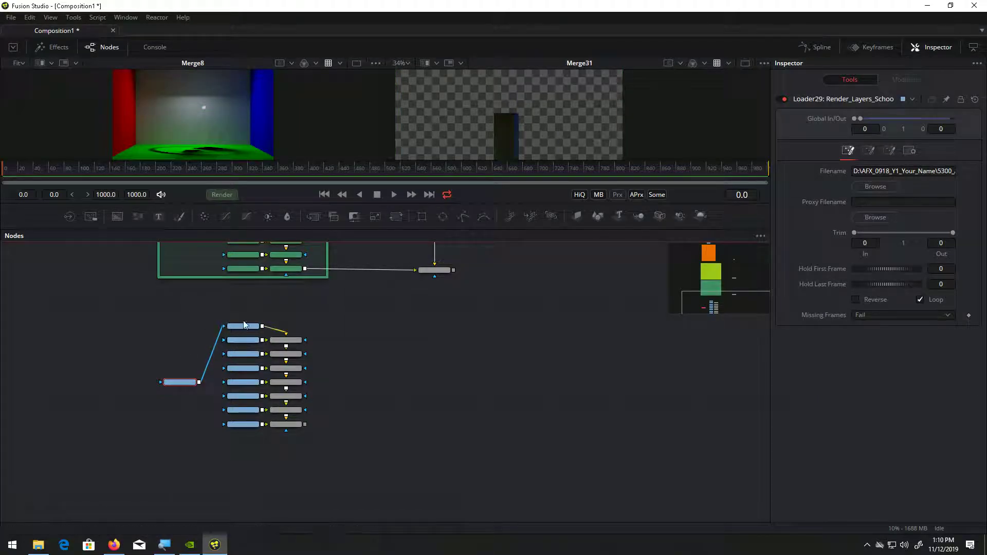
Add an Underlay behind all the FRONT_CUBE loaders and their merge chain.
left_click_drag(155, 295, 330, 443)
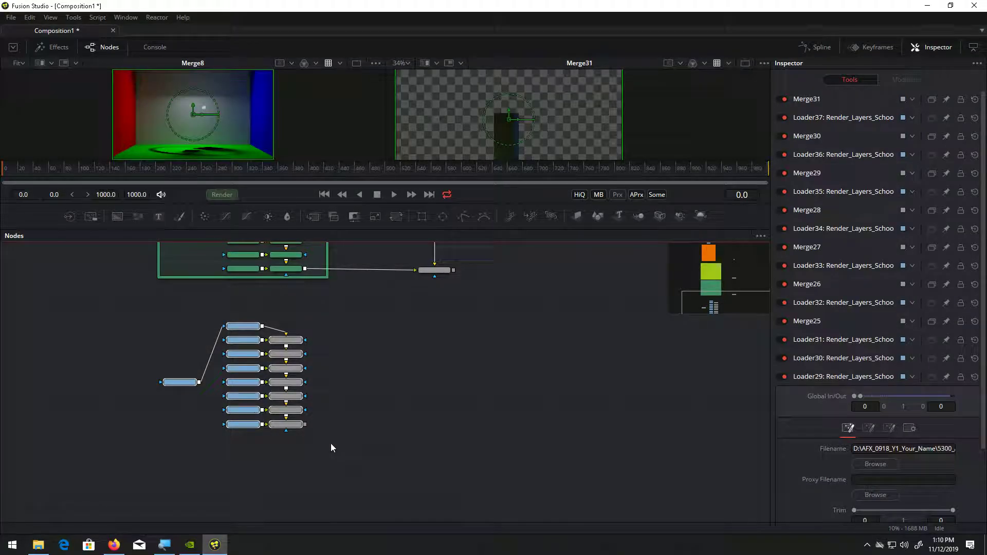
left_click(74, 17)
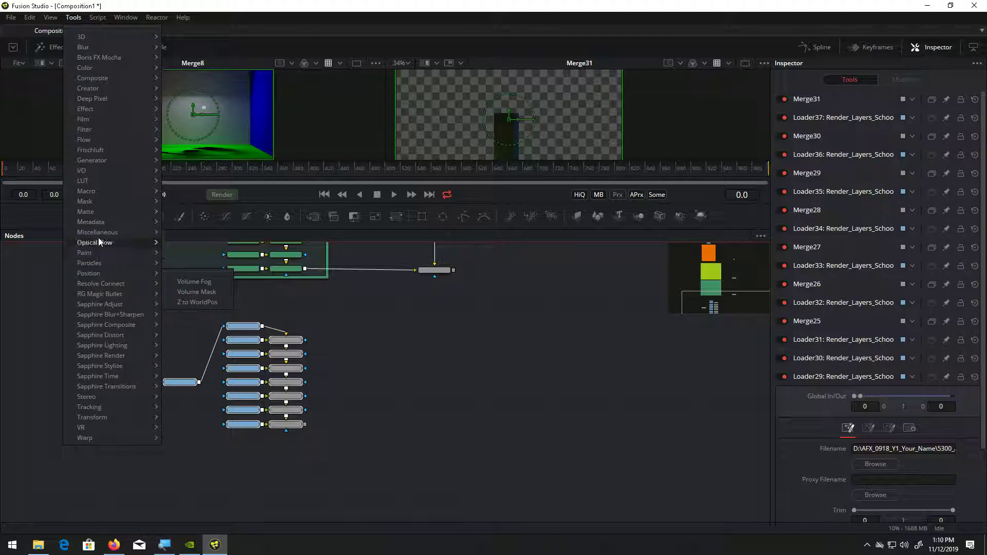
mouse_move(103, 160)
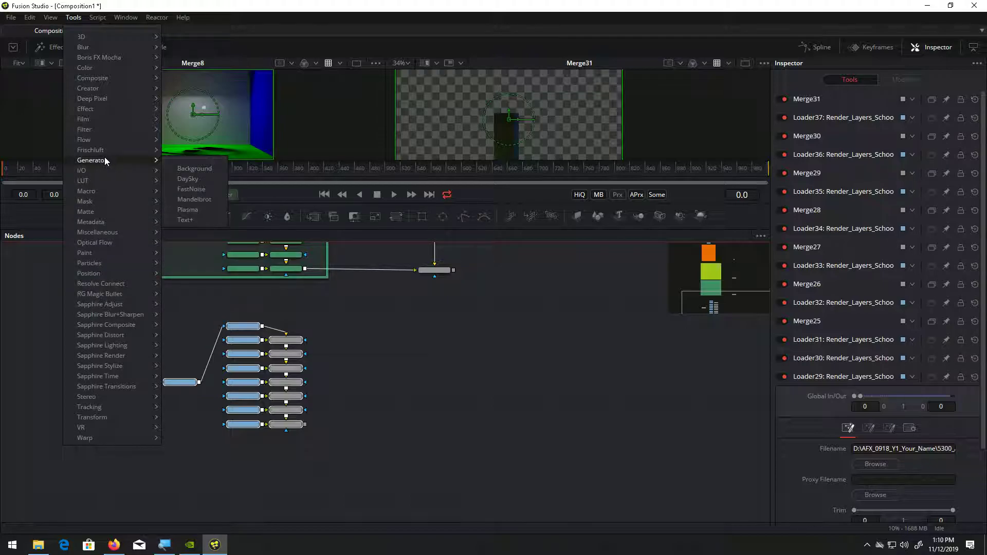
mouse_move(101, 139)
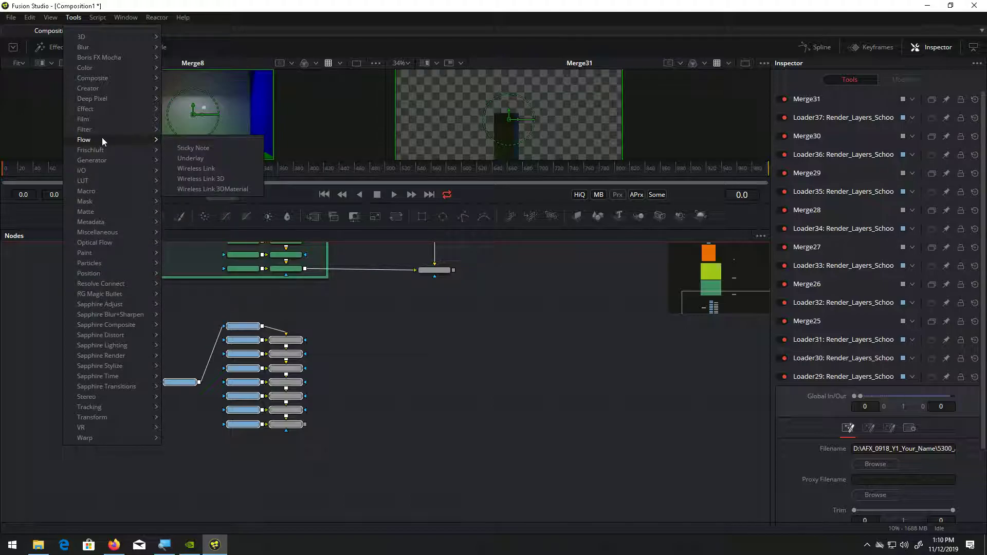
left_click(190, 159)
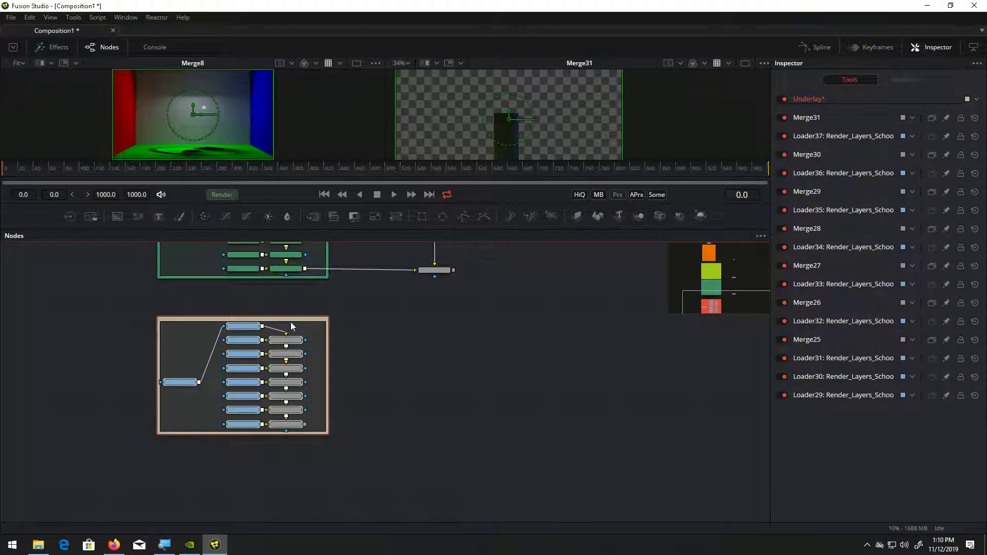
Rename the new underlay as FRONT_CUBE and skip renaming the other selected nodes.
scroll(291, 324, "up", 3)
scroll(291, 324, "down", 3)
scroll(291, 324, "up", 2)
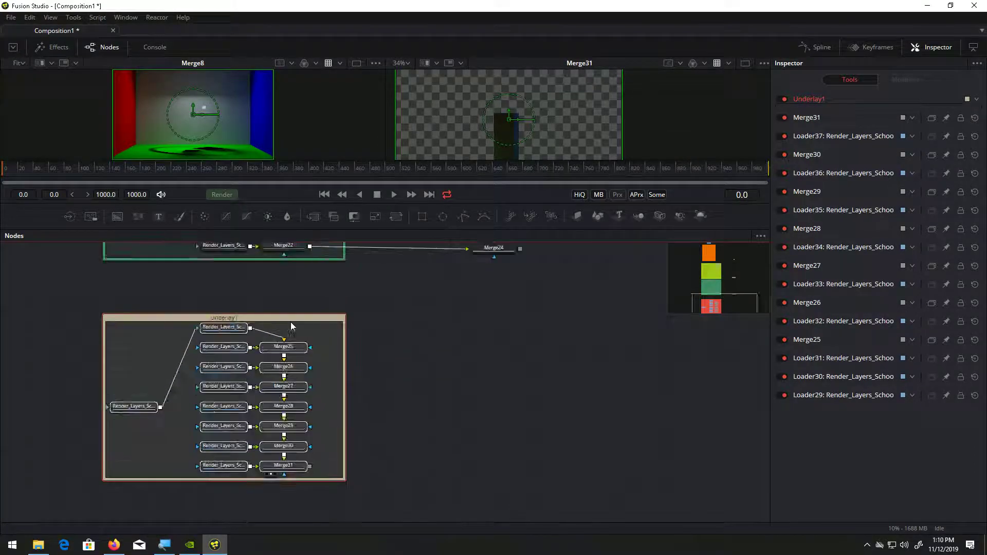
scroll(291, 322, "up", 1)
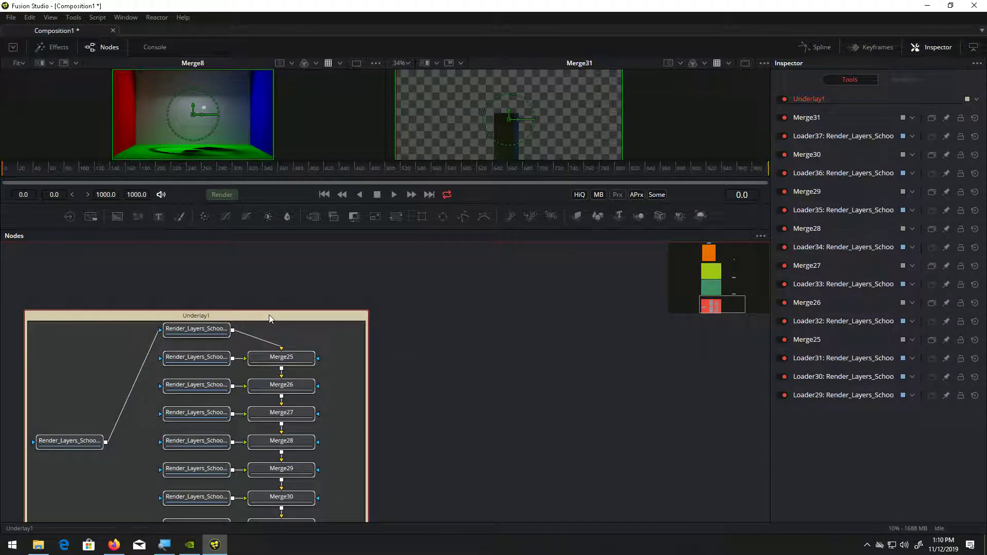
key("F2")
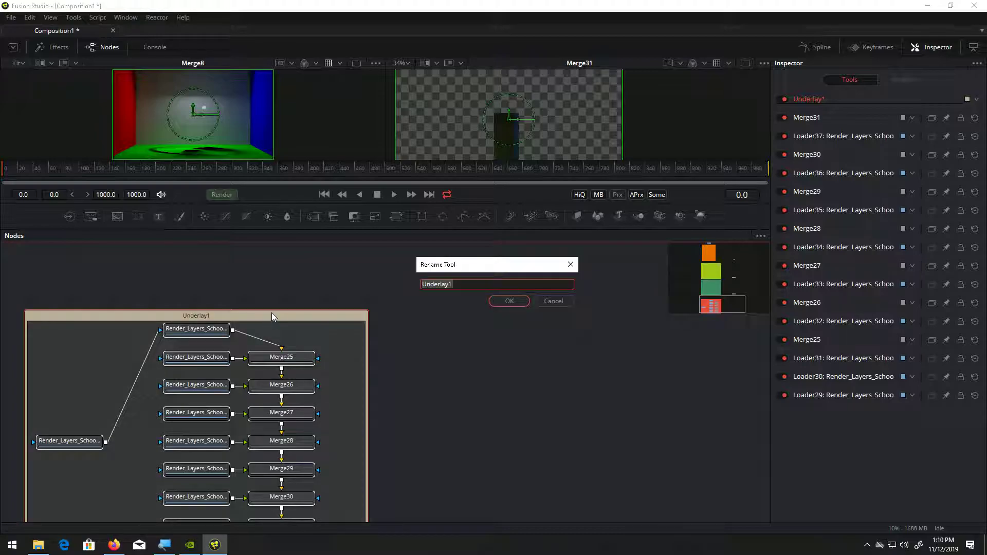
type("FRONT_CUBE")
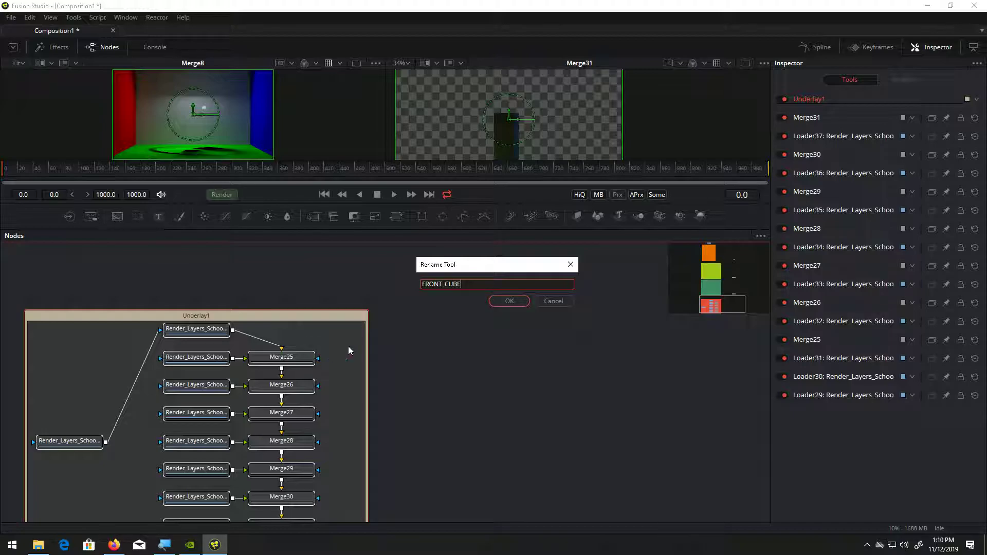
left_click(510, 302)
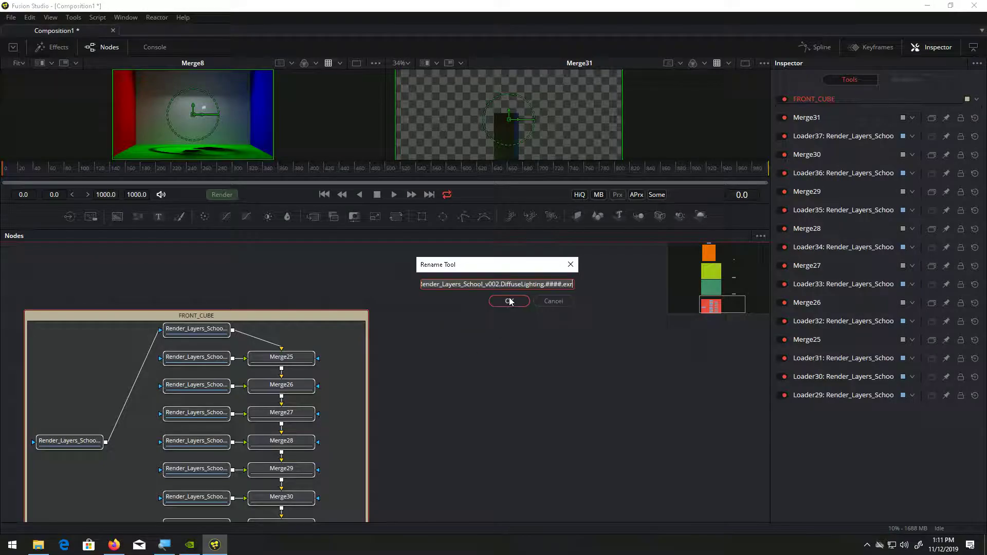
left_click(567, 301)
left_click(566, 300)
left_click(567, 301)
left_click(567, 301)
left_click(567, 301)
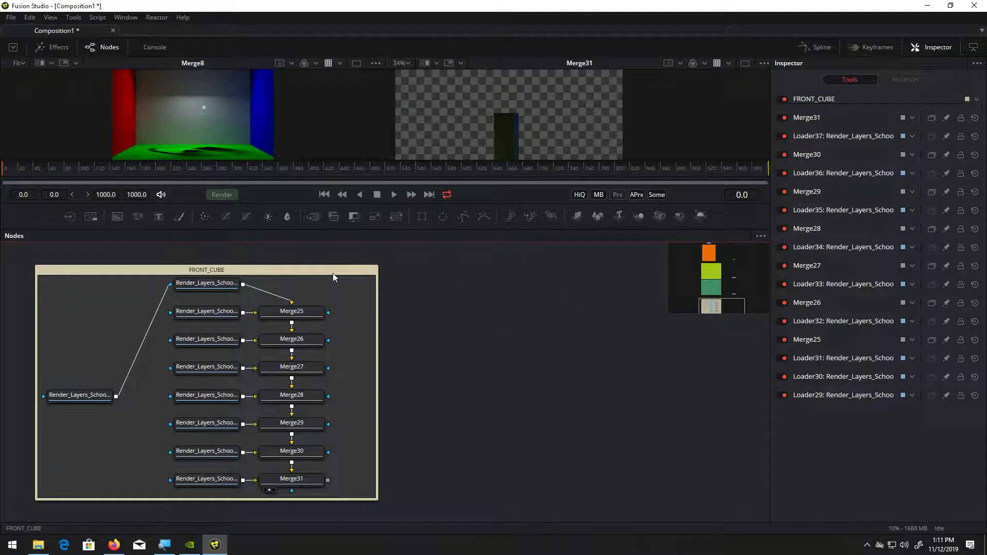
Set the colour of the FRONT_CUBE underlay and all its nodes to Teal.
left_click(333, 273)
right_click(333, 272)
mouse_move(372, 412)
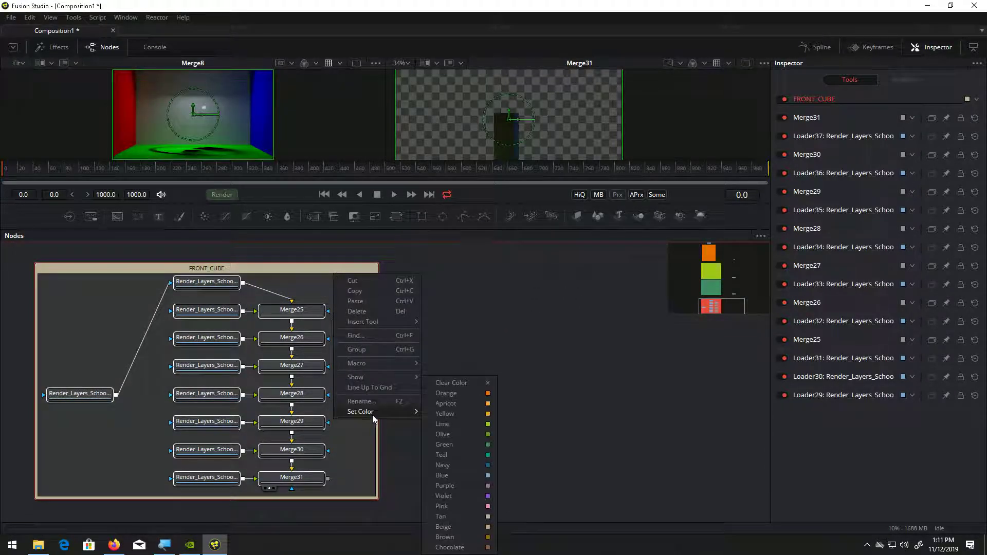
left_click(489, 455)
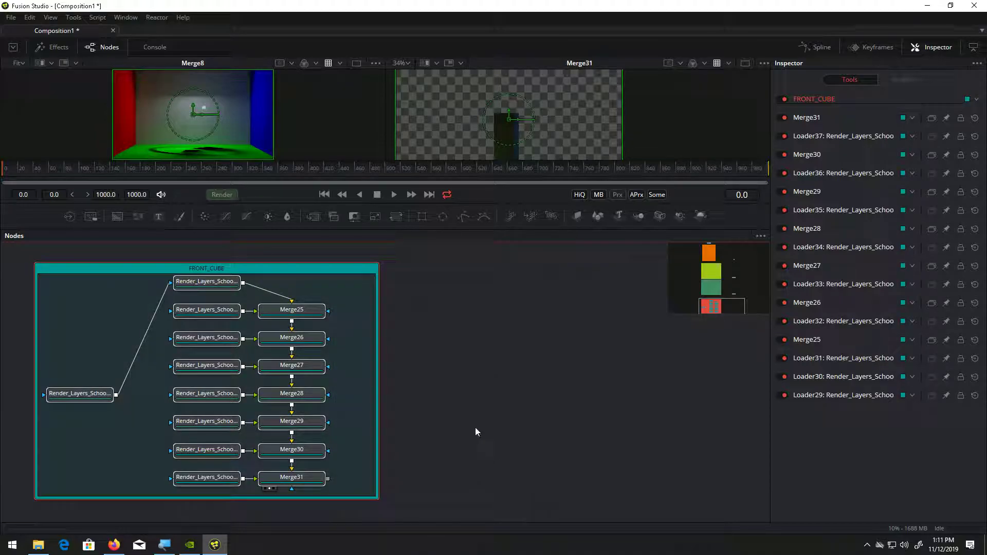
Extend the FRONT_CUBE underlay's top edge slightly to leave more space above its first loader.
mouse_move(435, 355)
left_mouse_down()
mouse_move(436, 452)
mouse_move(469, 365)
mouse_move(434, 346)
left_mouse_up()
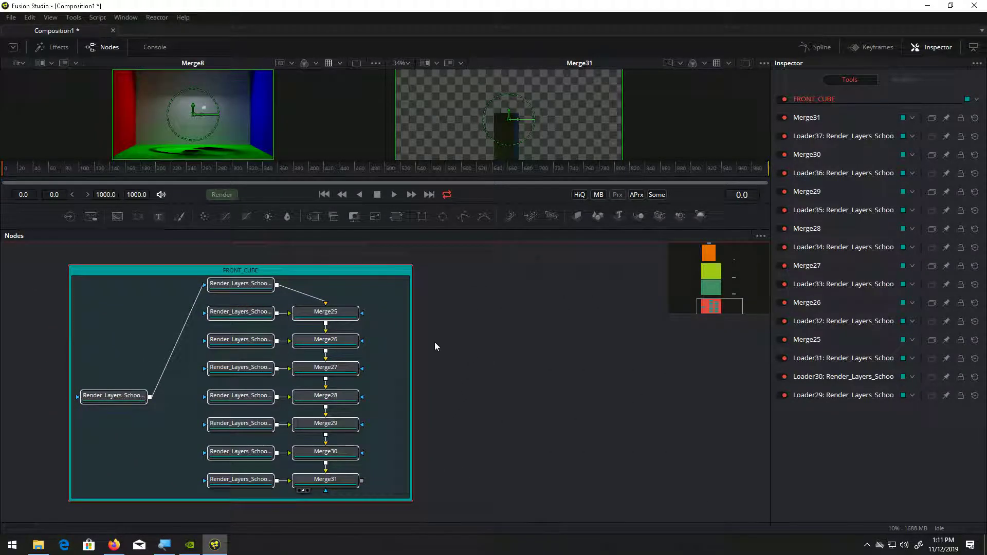
left_click(291, 264)
left_click_drag(293, 261, 295, 255)
scroll(430, 379, "down", 5)
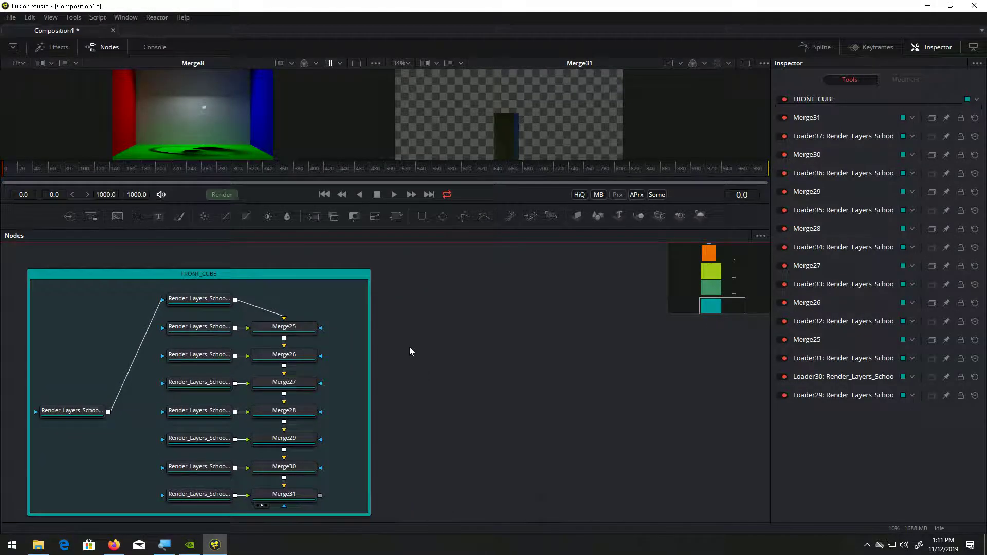
Add a separate Merge node beside the FRONT_CUBE underlay, below Merge24.
left_click_drag(416, 351, 348, 356)
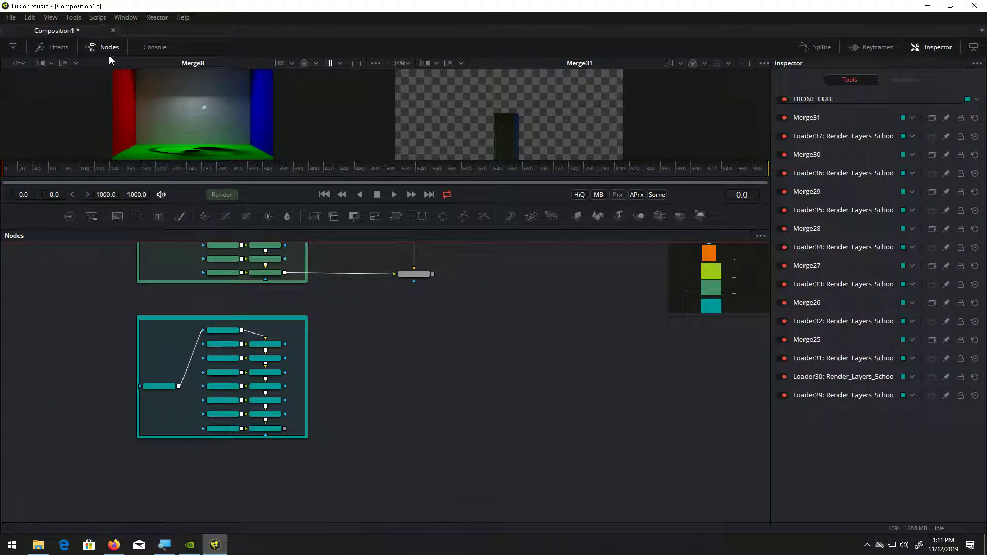
left_click(75, 20)
left_click(398, 419)
left_click(74, 17)
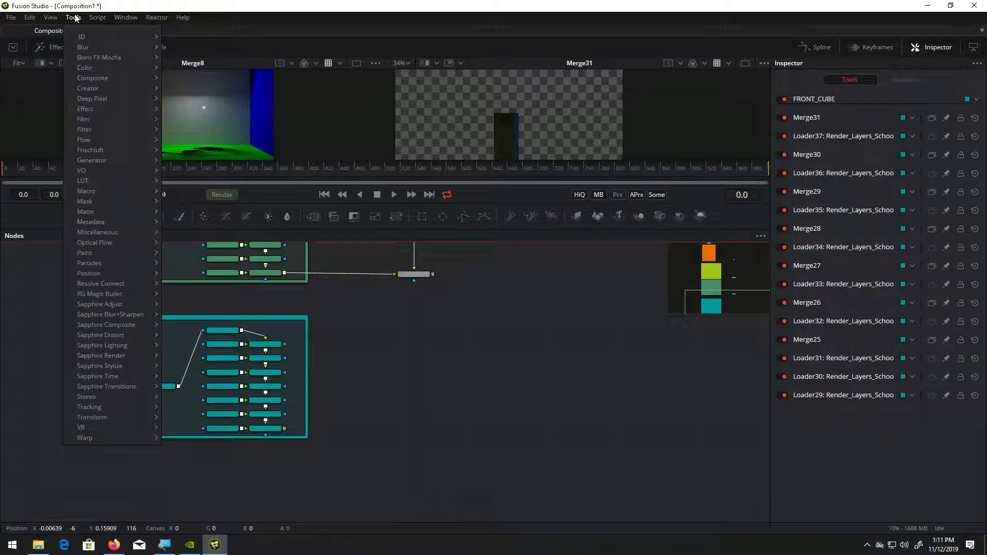
mouse_move(107, 88)
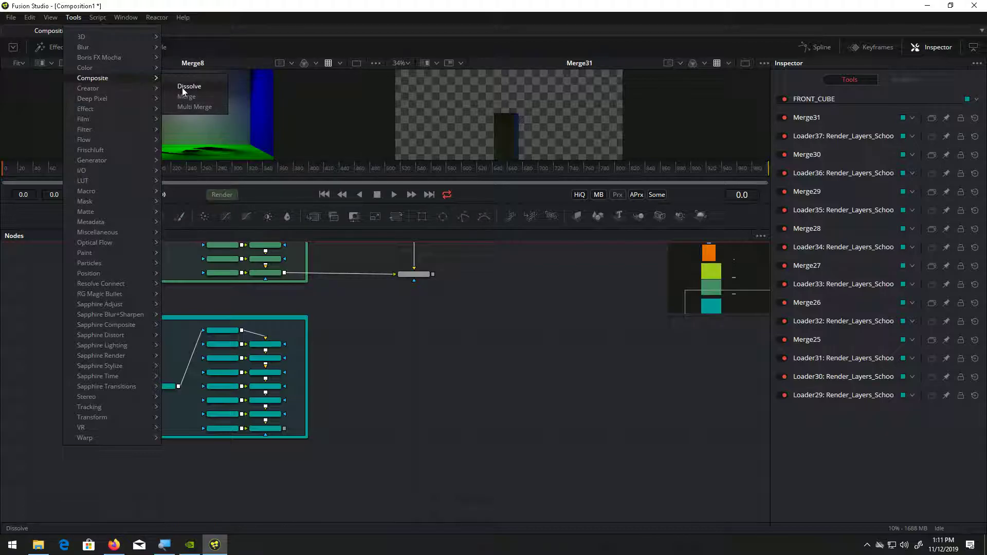
left_click(185, 96)
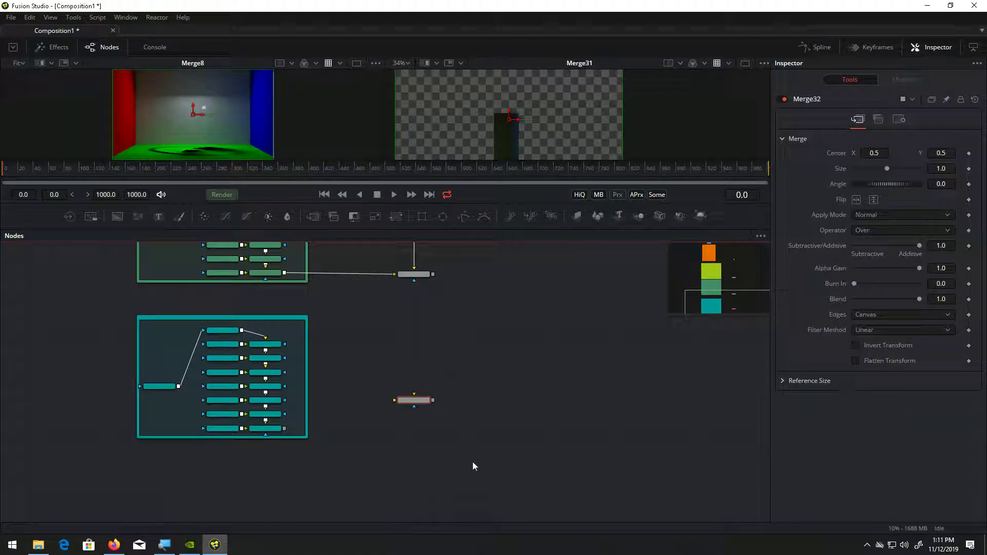
Connect Merge24 as background and Merge31 as foreground of the new merge, and show it in the second viewer.
scroll(431, 280, "up", 3)
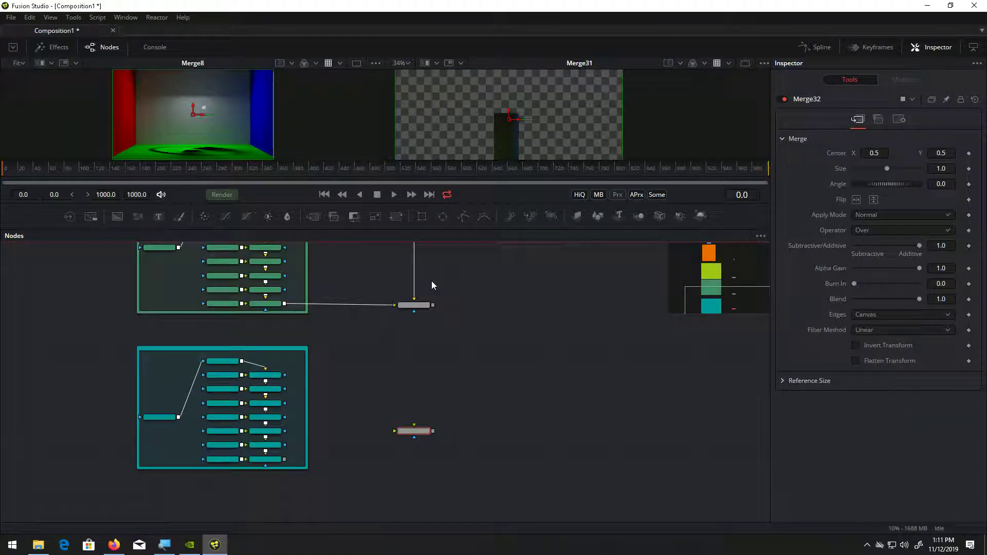
left_click_drag(434, 297, 381, 476)
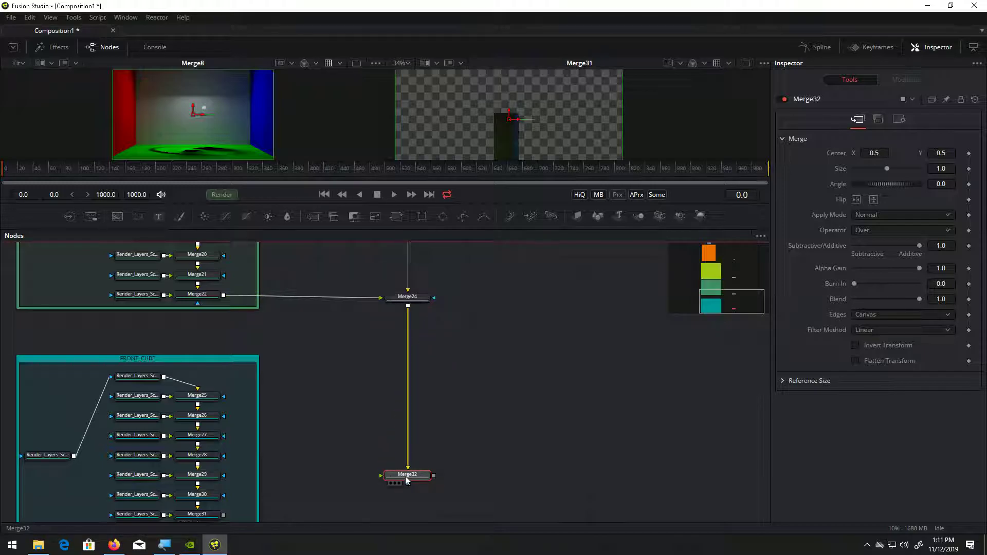
scroll(293, 480, "down", 3)
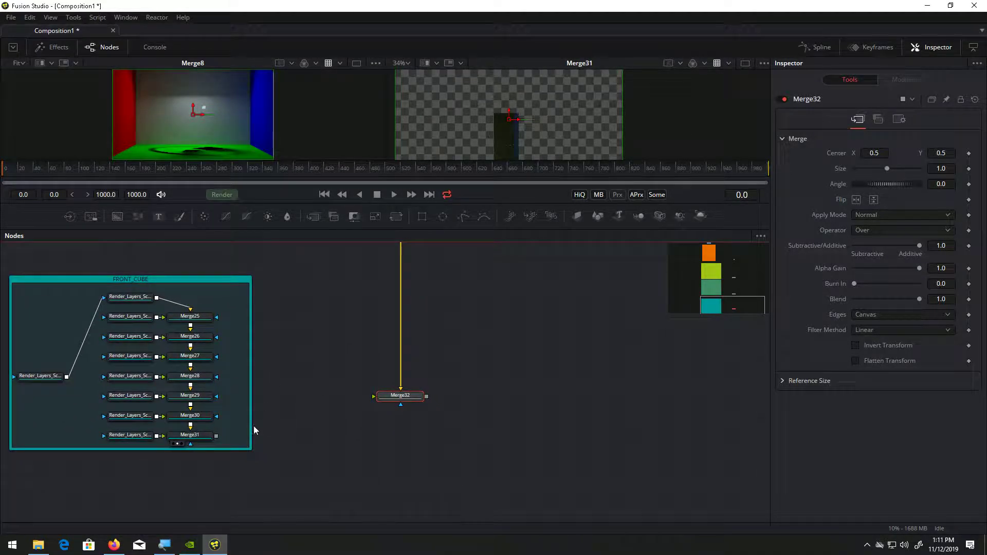
left_click_drag(216, 436, 504, 123)
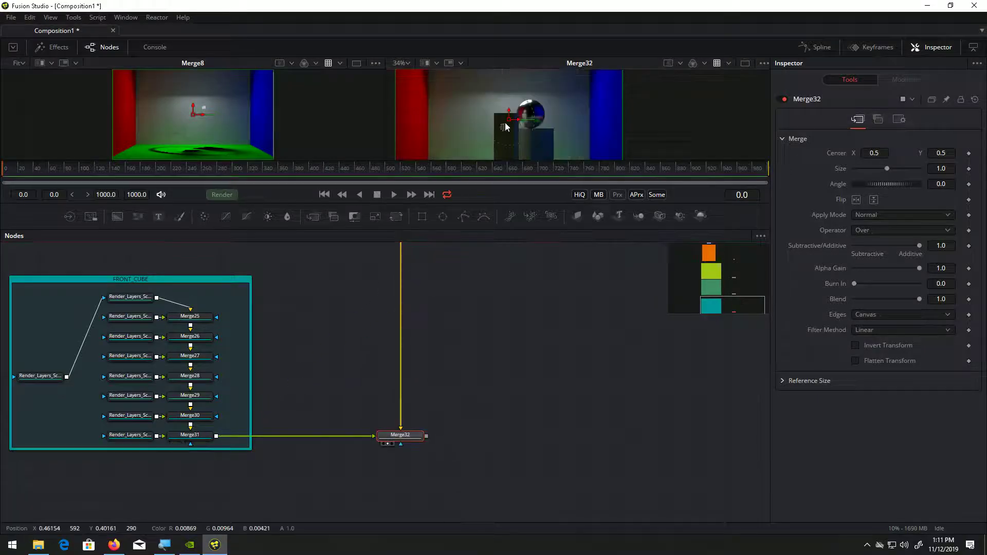
scroll(504, 137, "up", 5)
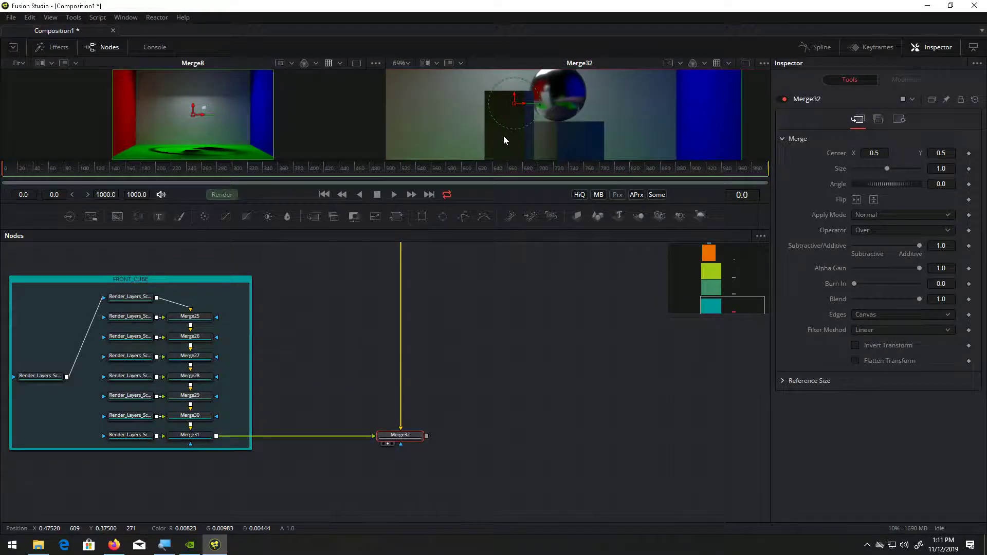
scroll(503, 136, "down", 4)
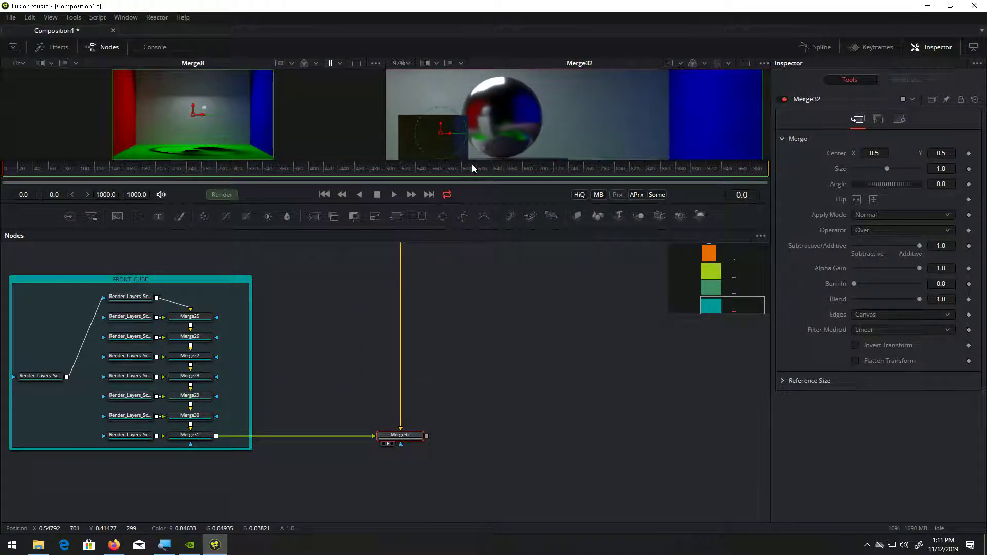
scroll(495, 129, "down", 3)
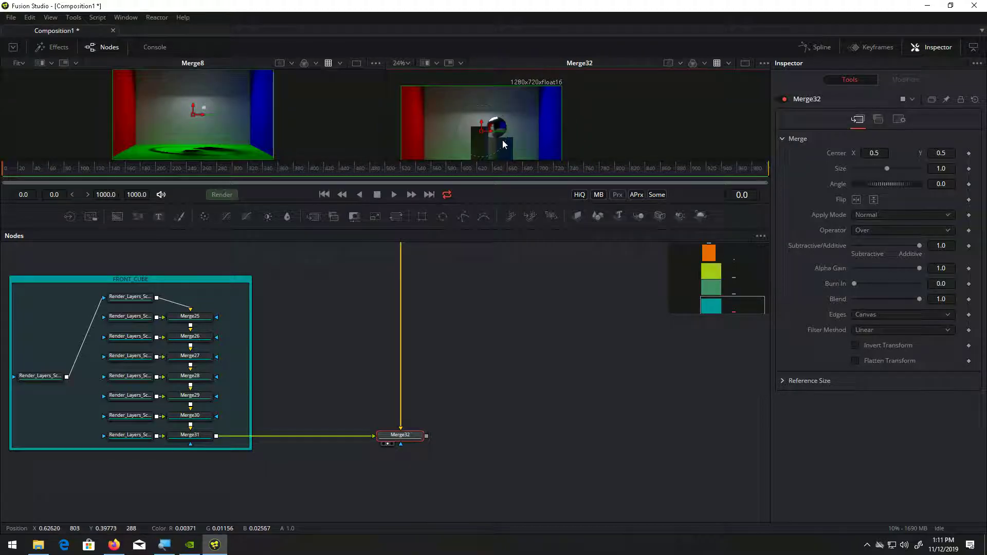
left_click_drag(508, 107, 482, 124)
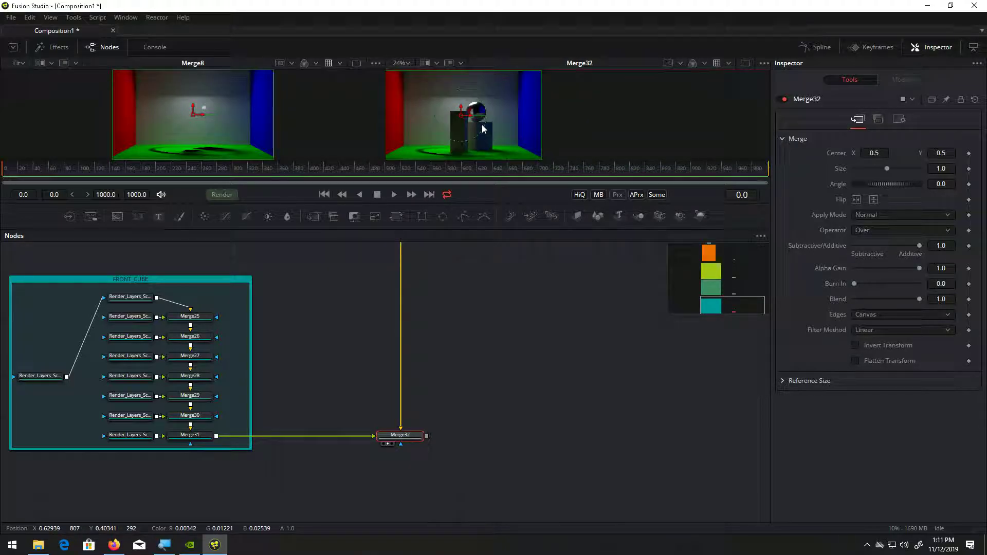
scroll(481, 124, "up", 3)
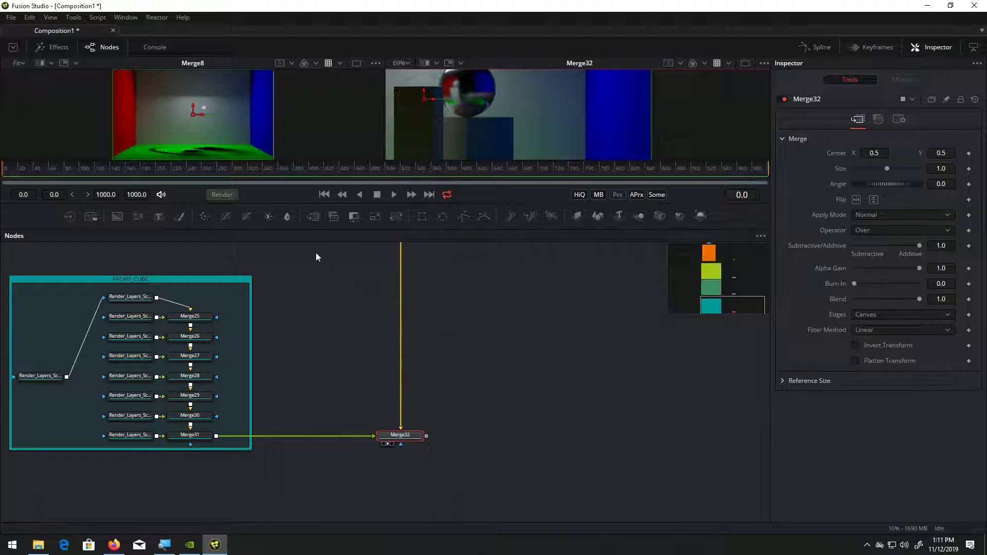
Save the composition as RS_MULTI_LAYER in the COMP folder inside AFX_0918_Y1_Your_Name\5300_Anim_Rend.
left_click(10, 19)
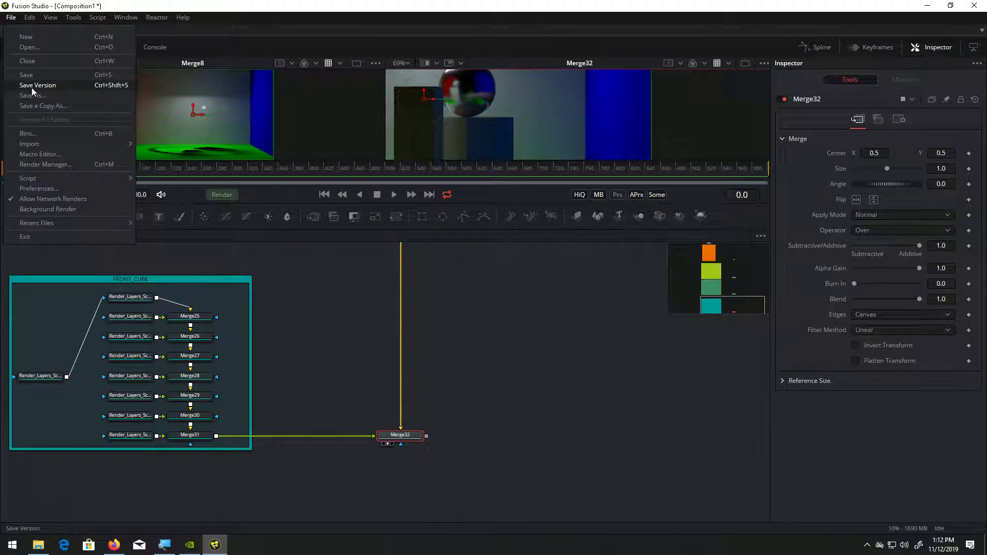
left_click(32, 88)
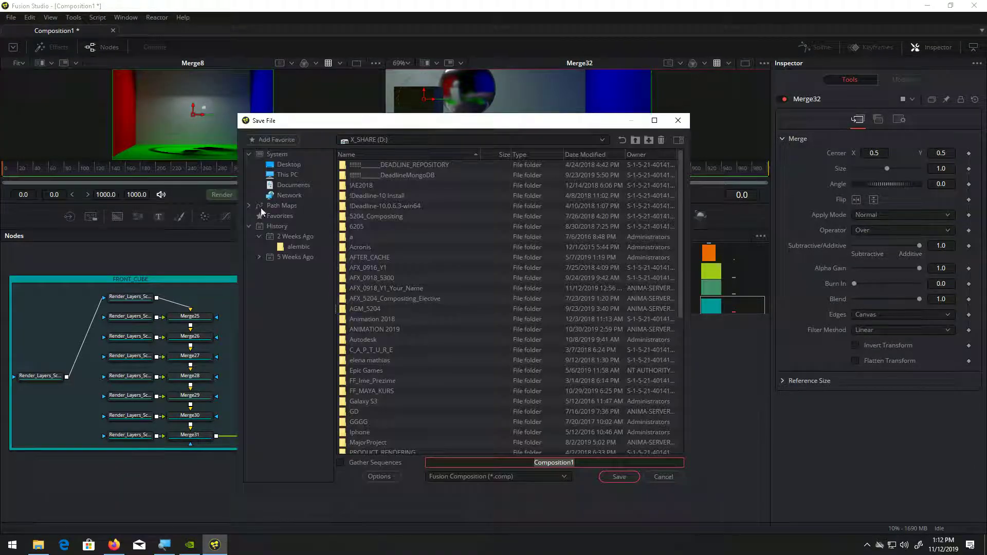
double_click(391, 289)
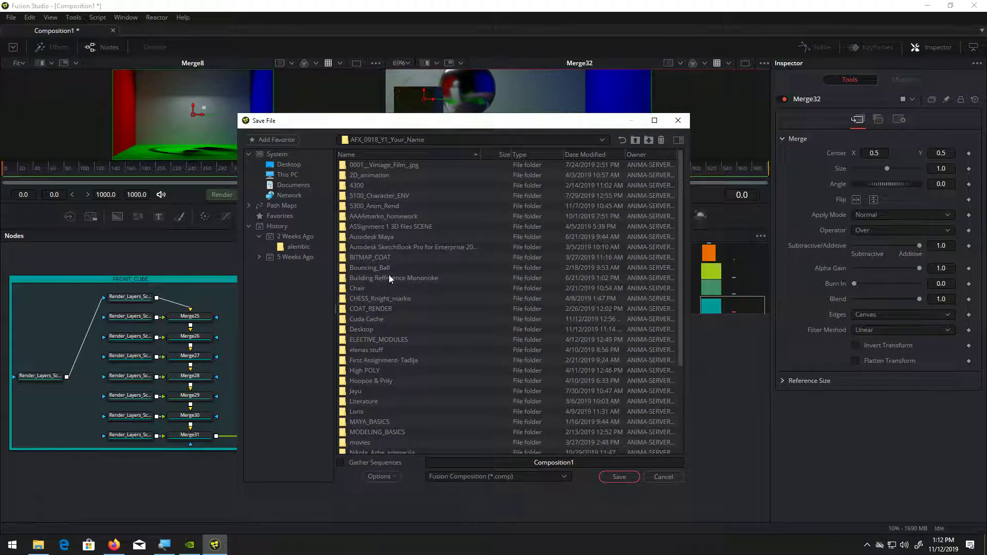
double_click(375, 206)
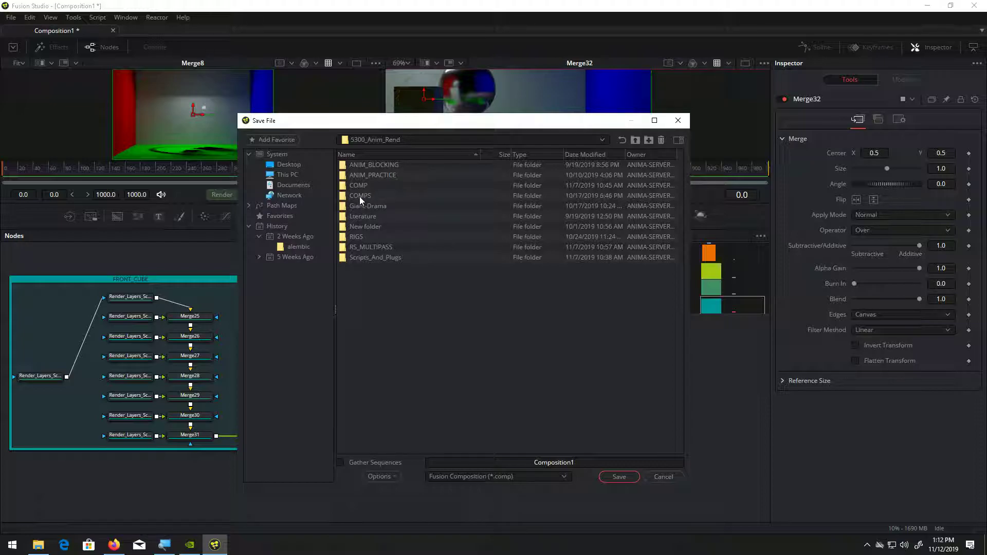
double_click(360, 197)
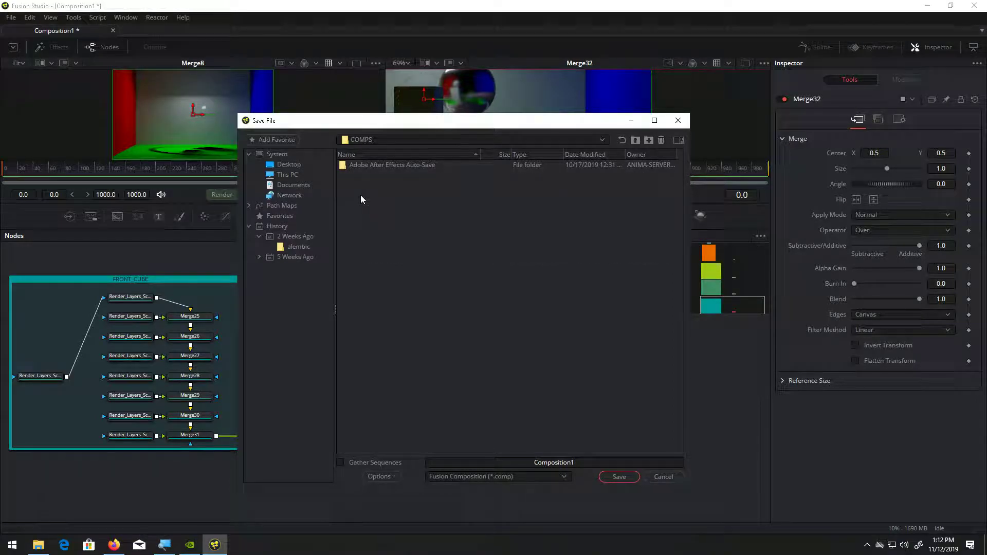
left_click(635, 139)
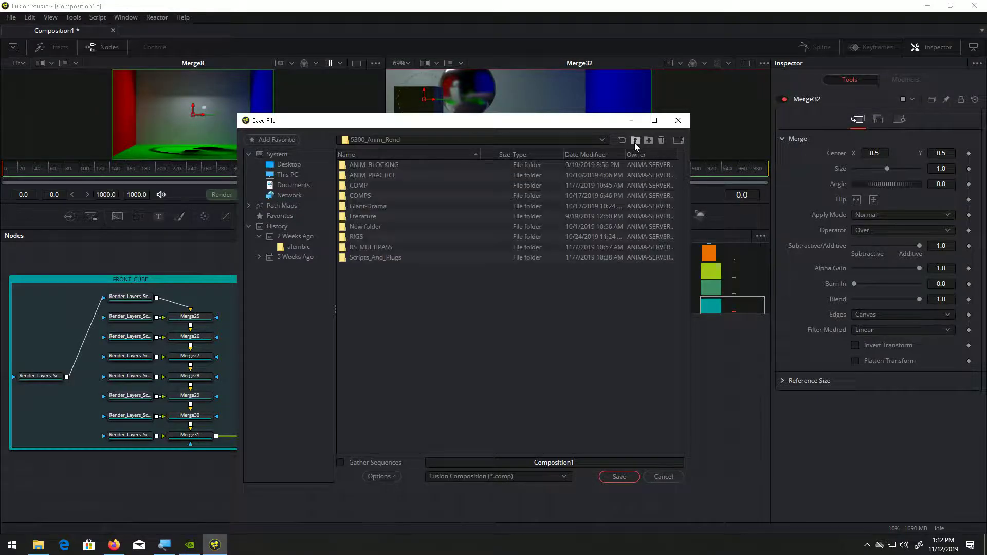
double_click(371, 186)
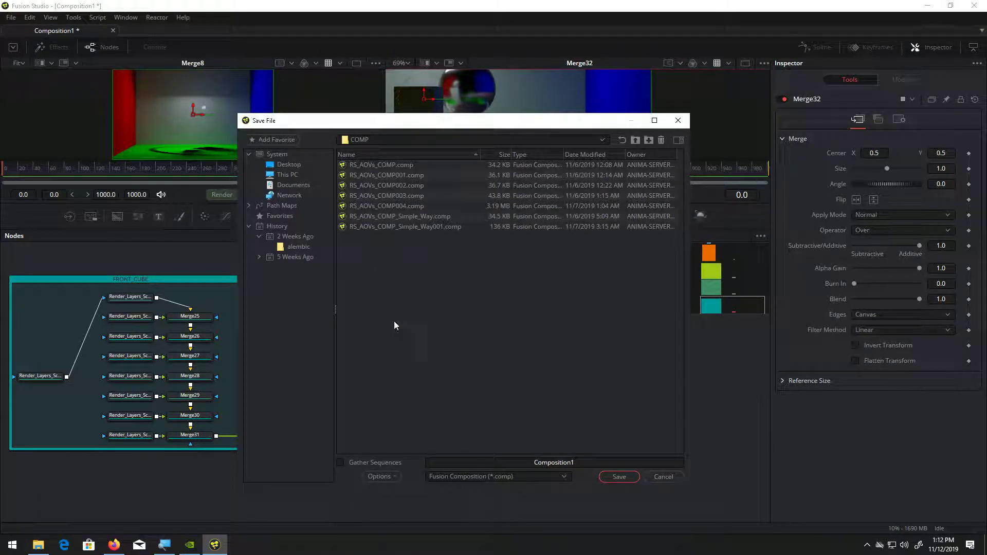
double_click(560, 462)
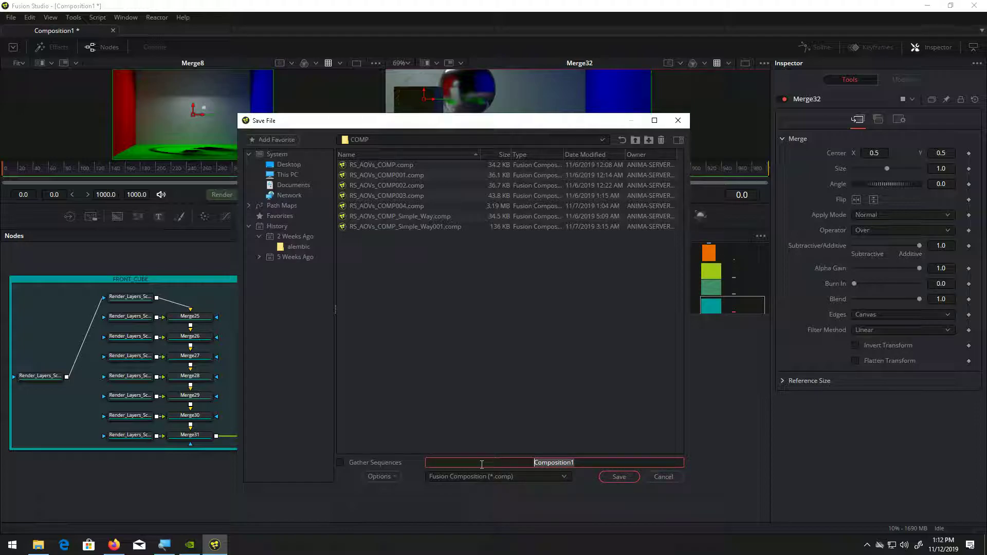
type("RS_MULTI_LAYER")
key("Return")
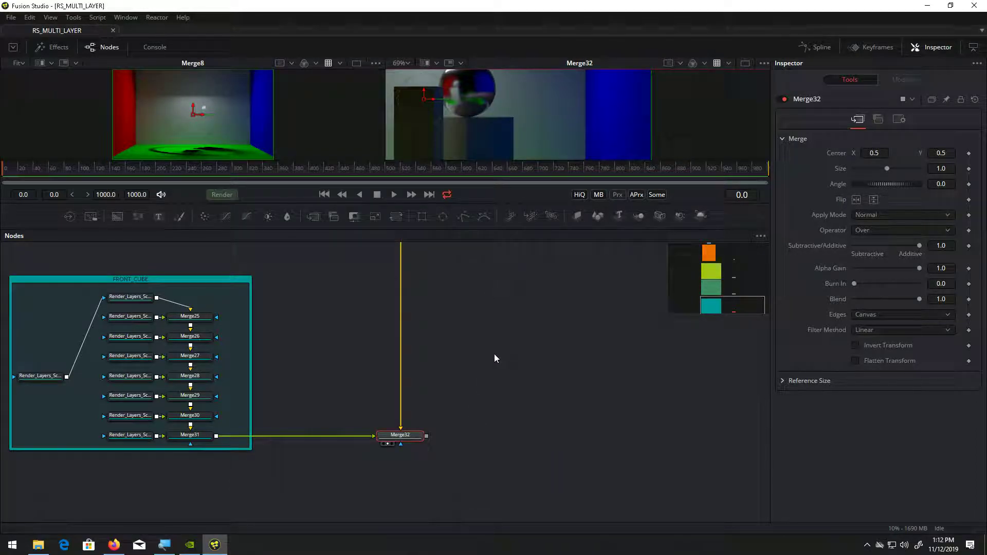
Load the Beauty EXR from the FRONT_SPHERE render folder as a loader node below the FRONT_CUBE group.
left_click(38, 544)
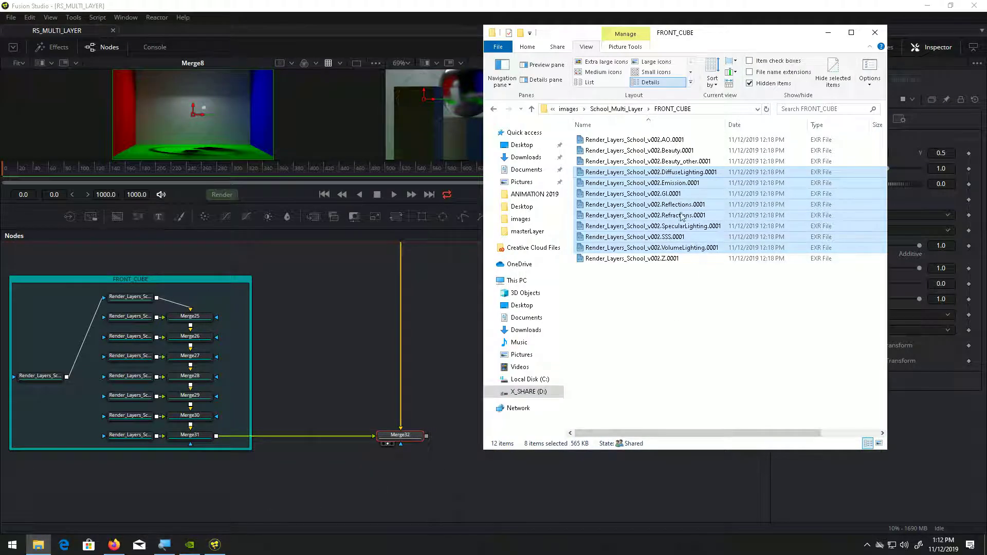
left_click(629, 109)
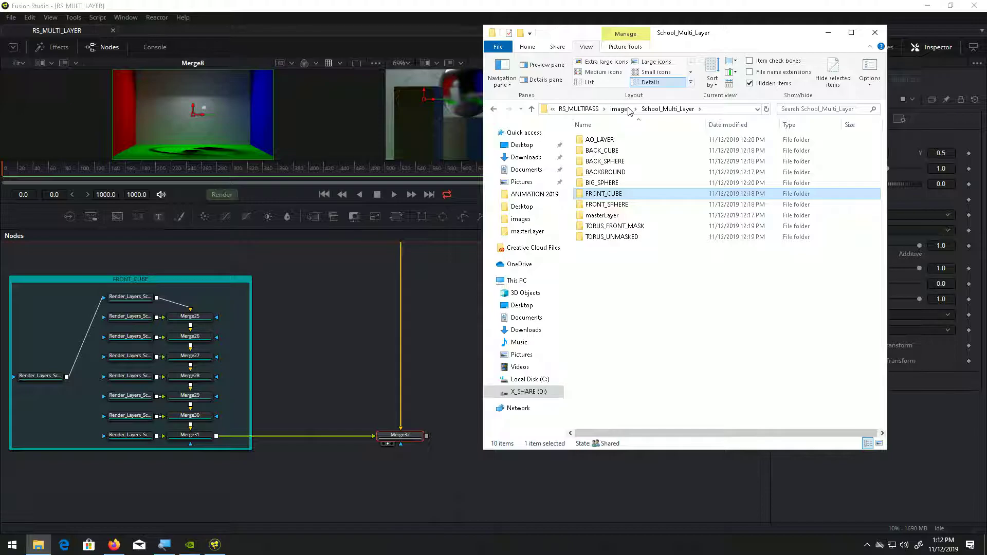
double_click(627, 204)
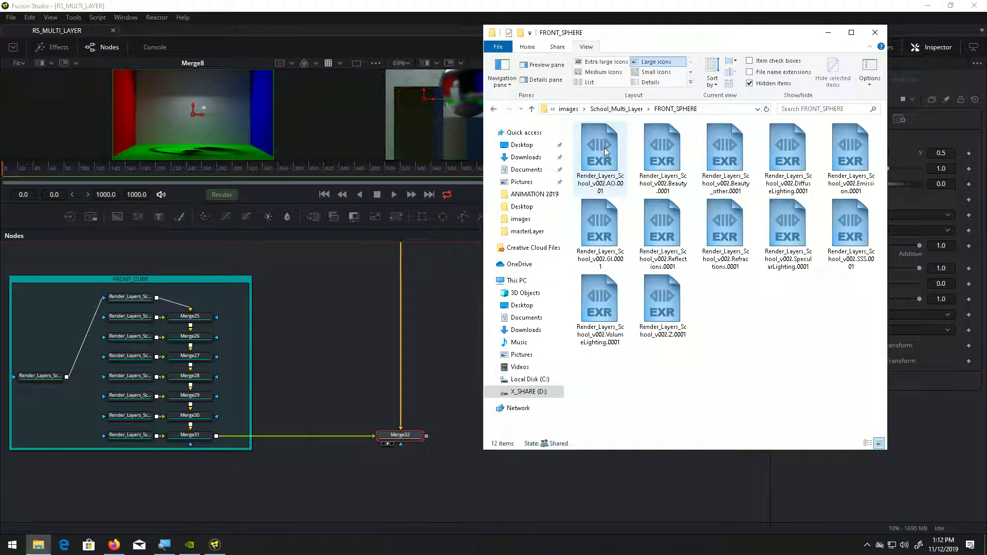
left_click_drag(646, 150, 71, 501)
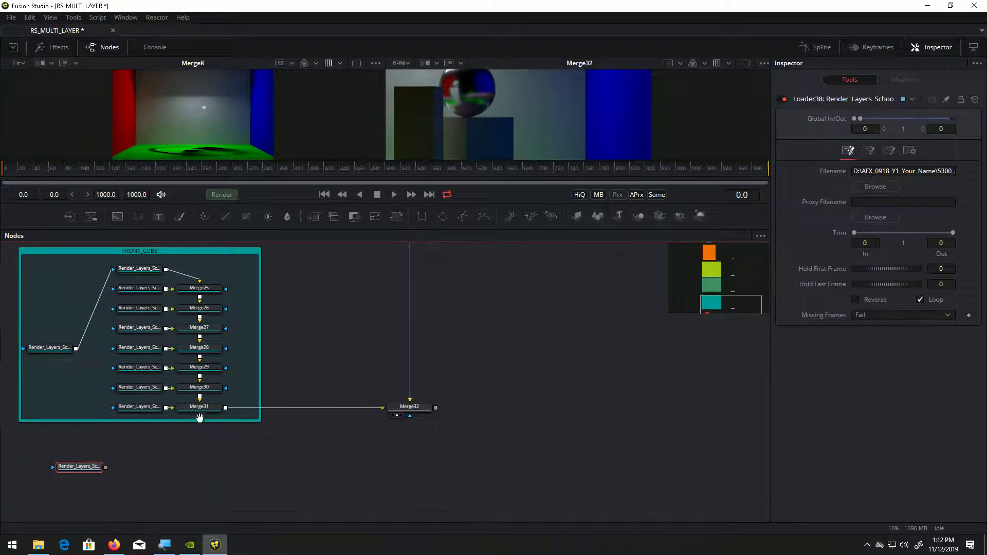
left_click_drag(149, 353, 141, 418)
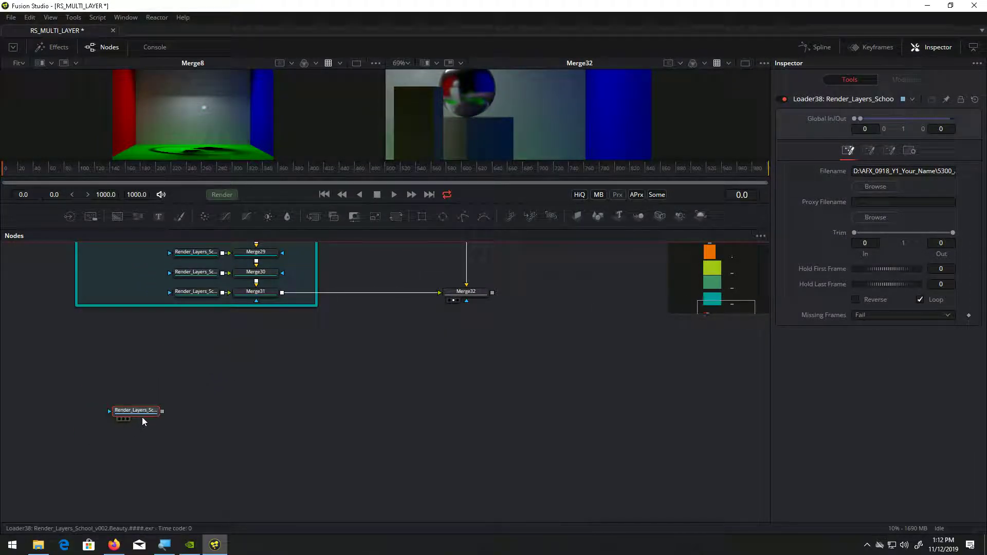
Import the eight FRONT_SPHERE passes DiffuseLighting, Emission, GI, Reflections, Refractions, SpecularLighting, SSS and VolumeLighting as a merged node stack.
left_click(38, 544)
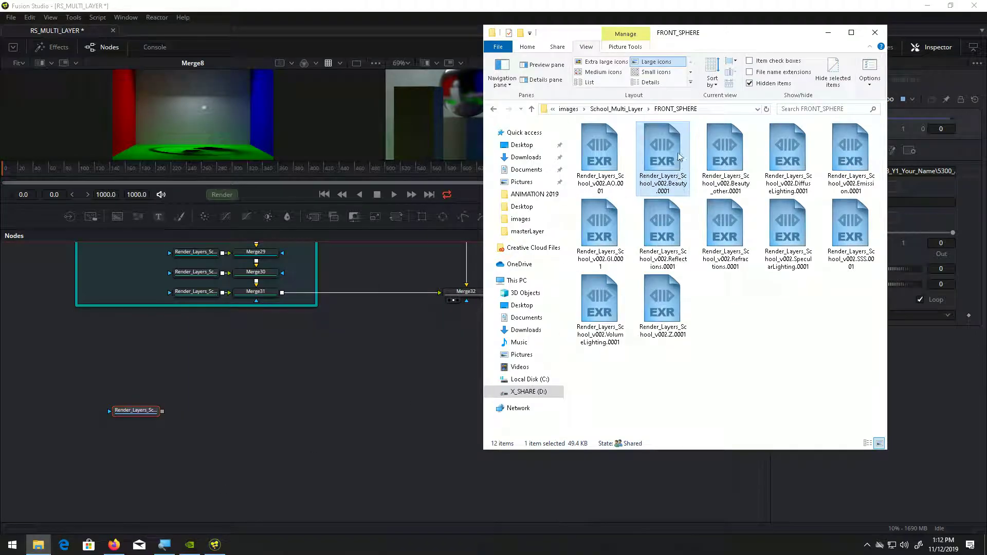
left_click(649, 82)
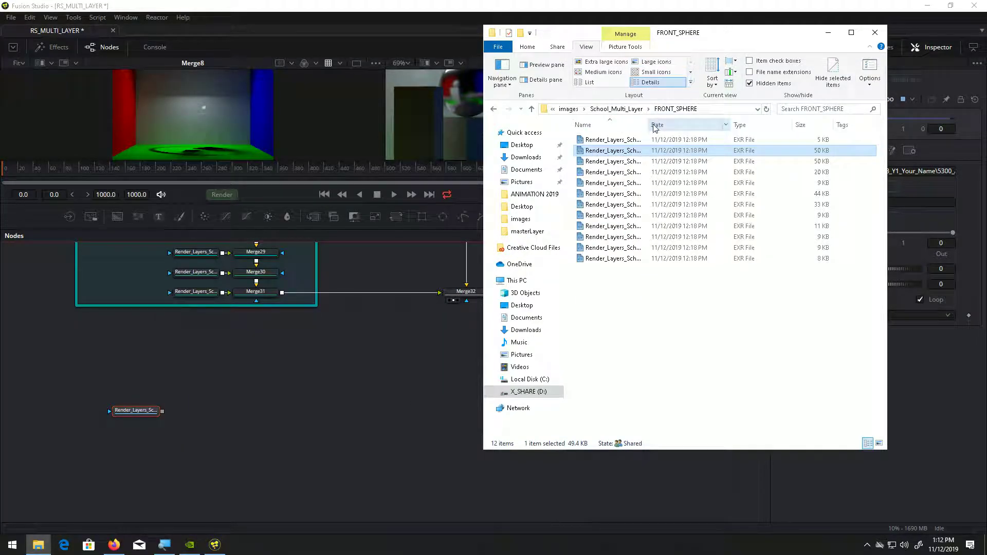
left_click_drag(646, 128, 725, 127)
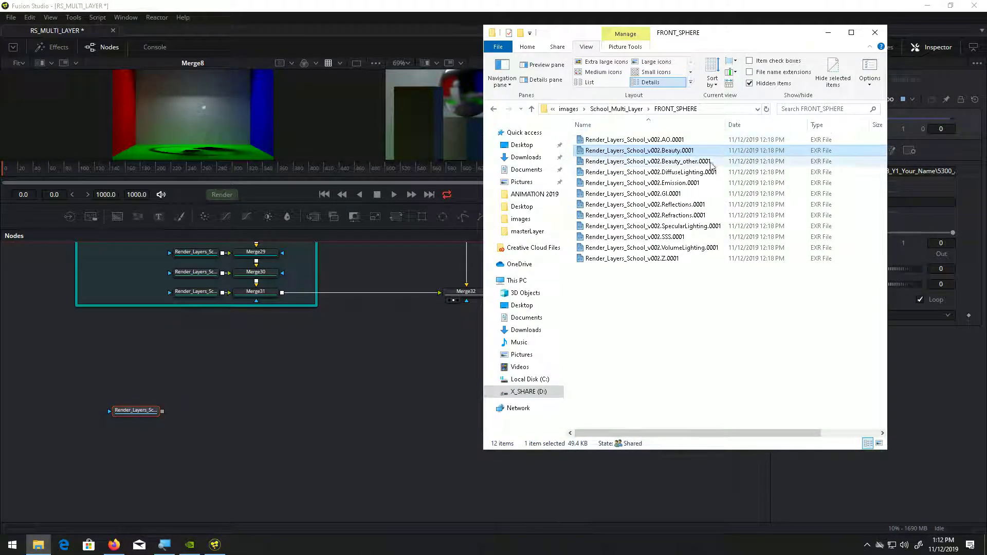
left_click(664, 172)
left_click_drag(677, 195, 251, 436)
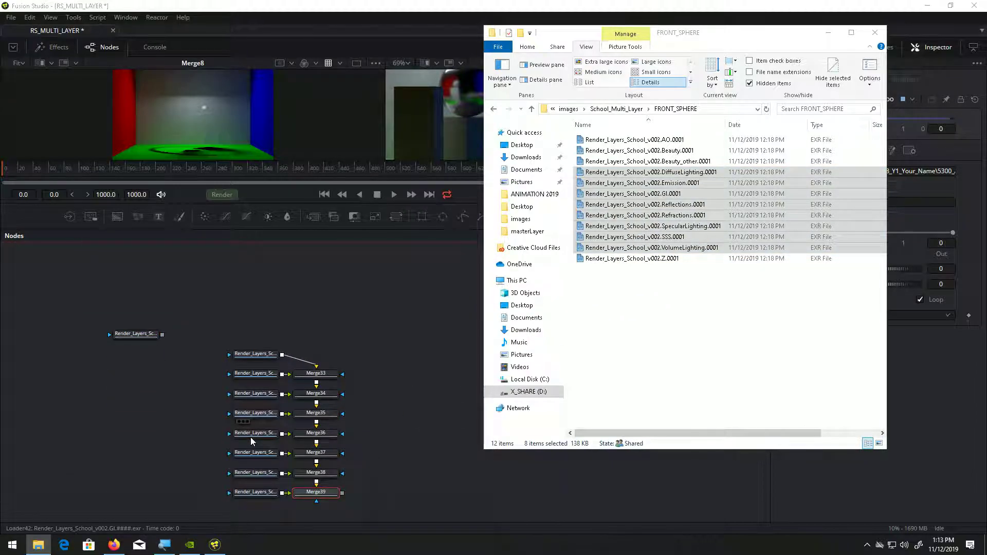
Select the new stack of FRONT_SPHERE pass loaders and merges and place it beside the Beauty loader.
left_click(251, 436)
left_click_drag(312, 333, 326, 298)
left_click_drag(246, 274, 317, 397)
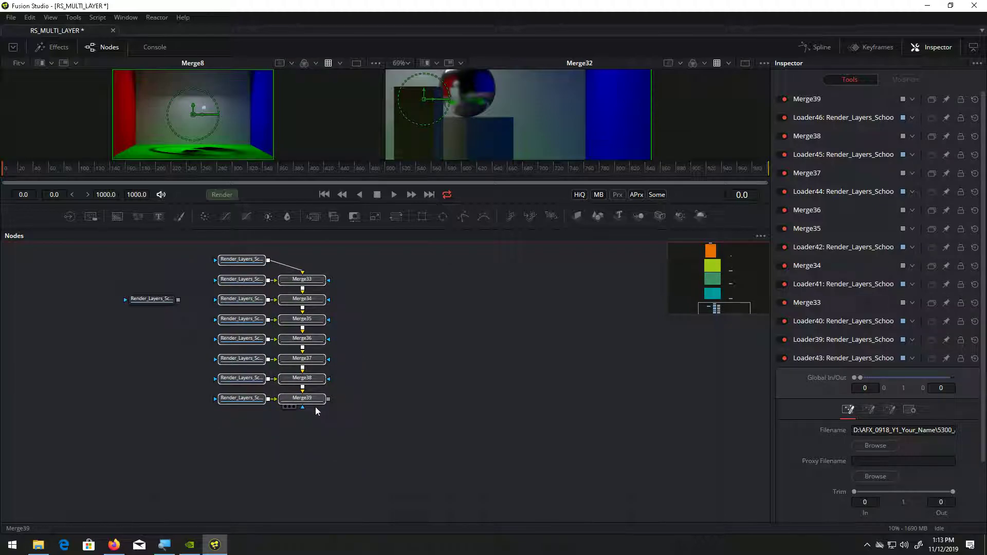
Paste the copied merge settings with Alpha Gain 0.0 onto each merge in the FRONT_SPHERE stack, Merge33 through Merge39.
left_click(303, 280)
right_click(305, 280)
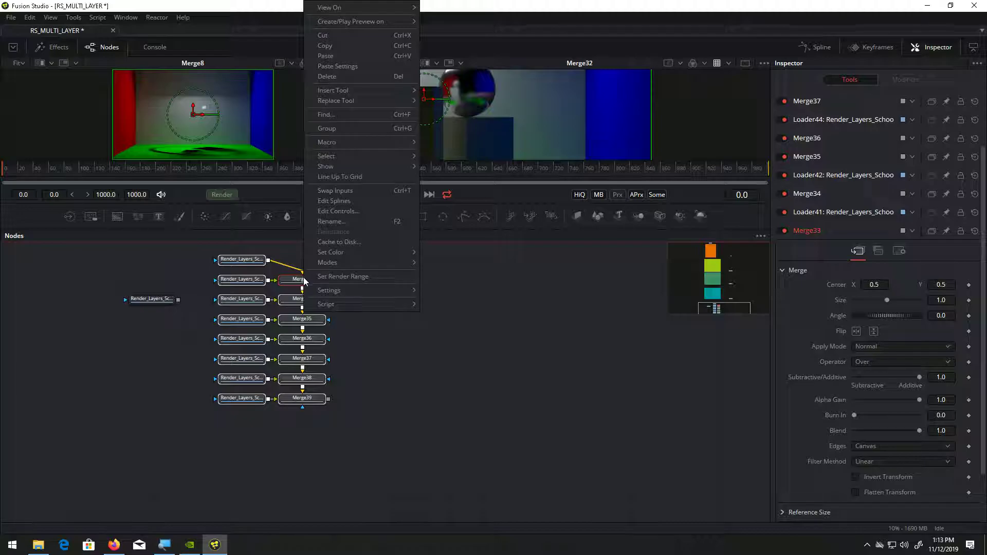
left_click(343, 66)
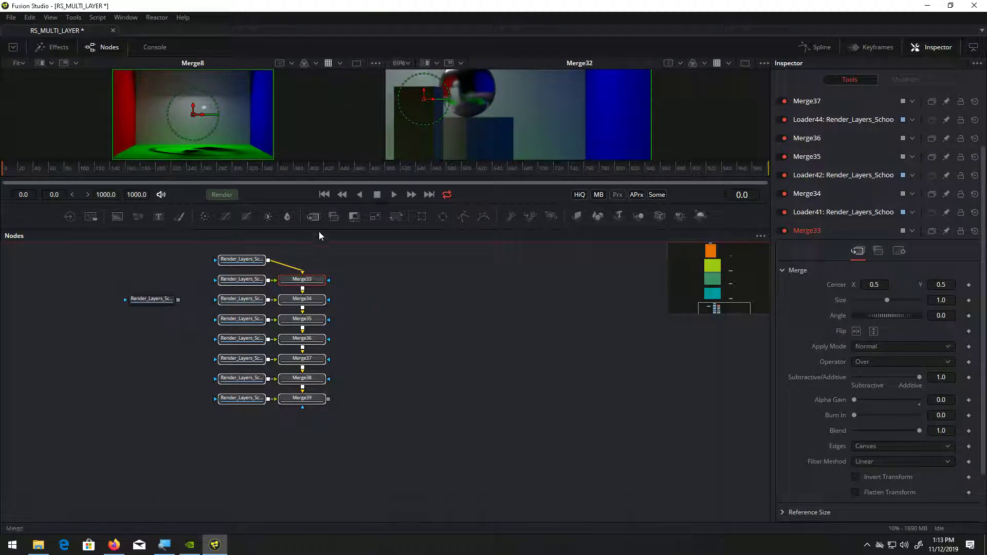
right_click(313, 300)
left_click(344, 68)
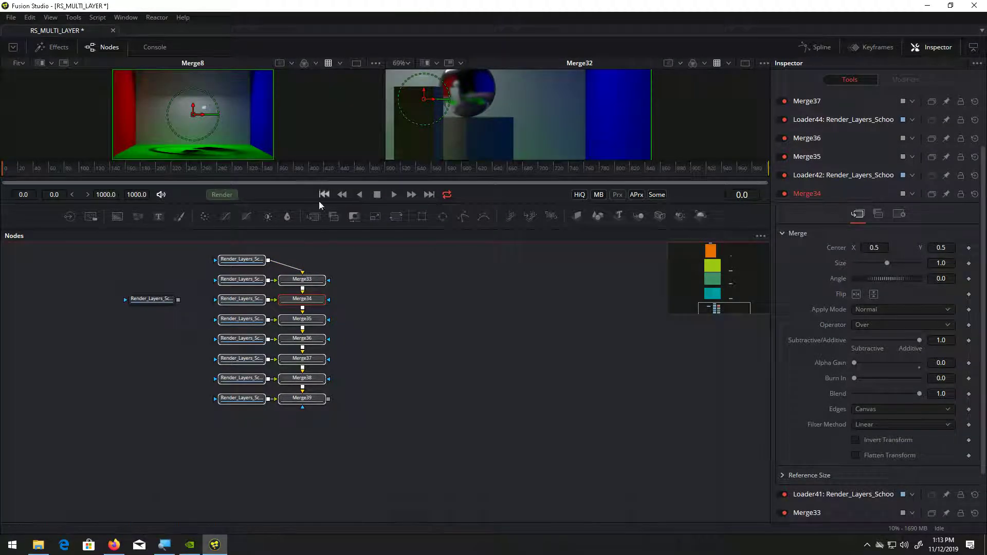
right_click(310, 322)
left_click(371, 73)
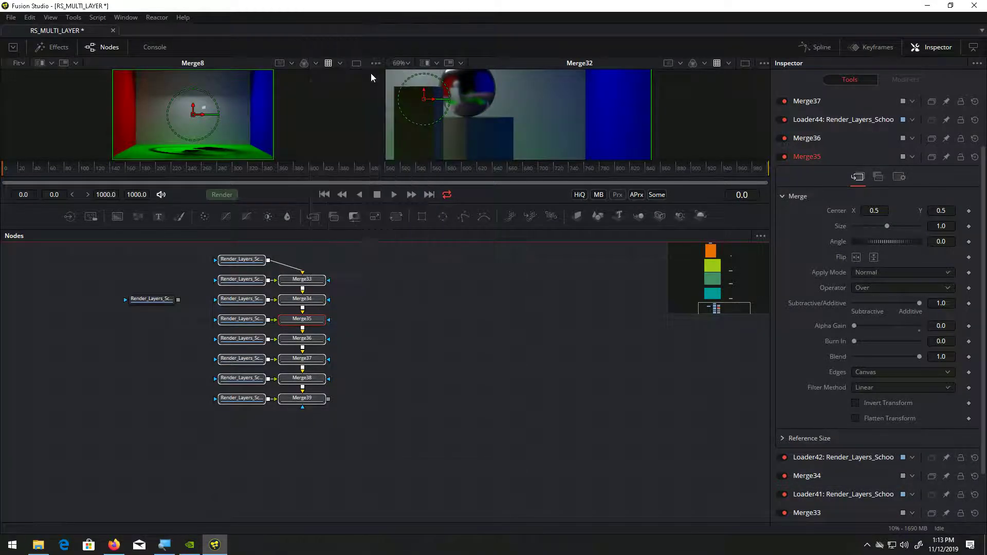
right_click(311, 340)
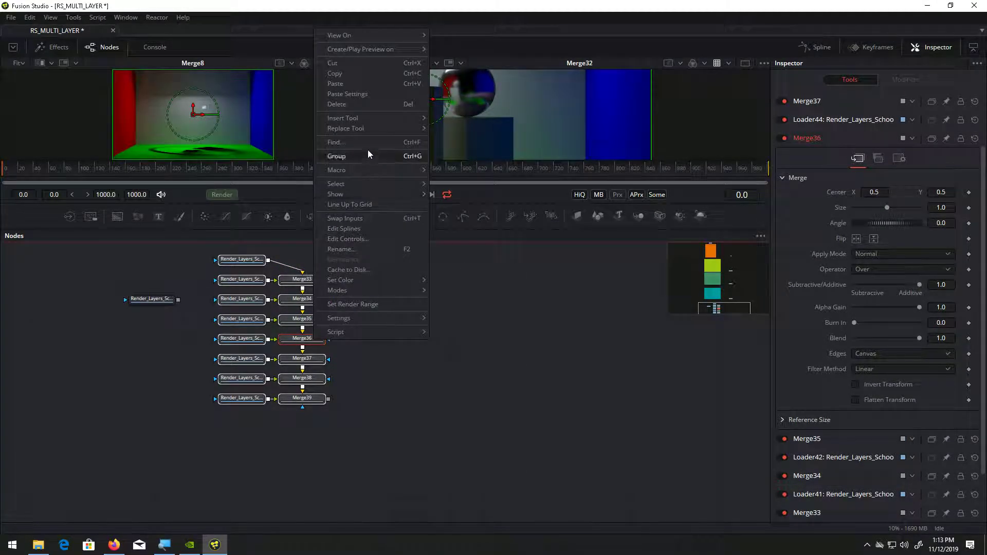
left_click(359, 100)
right_click(311, 360)
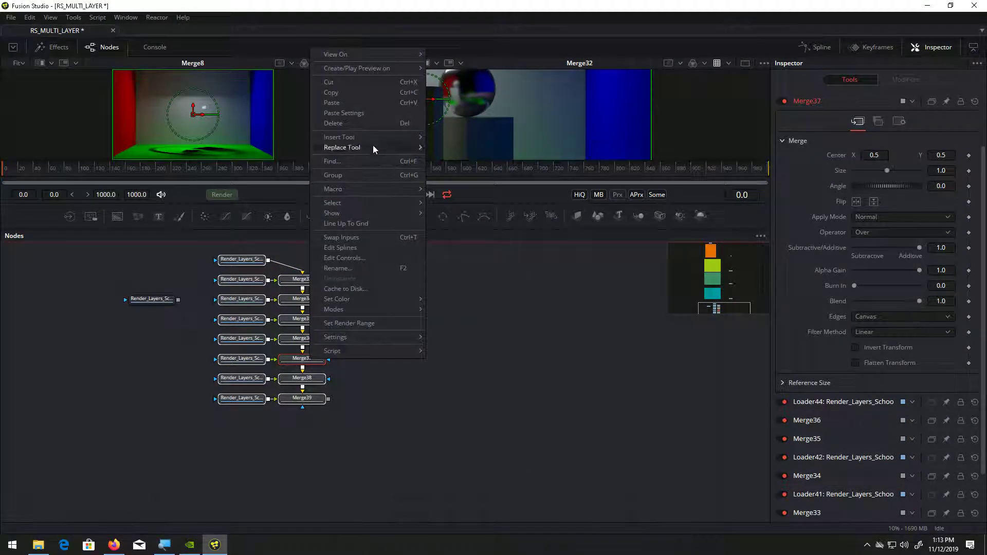
left_click(362, 115)
right_click(313, 379)
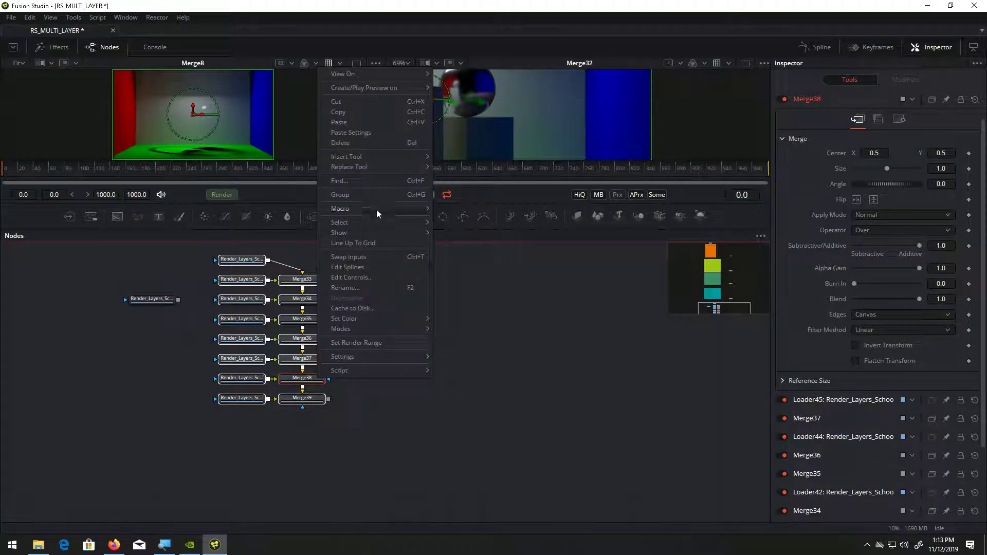
left_click(377, 136)
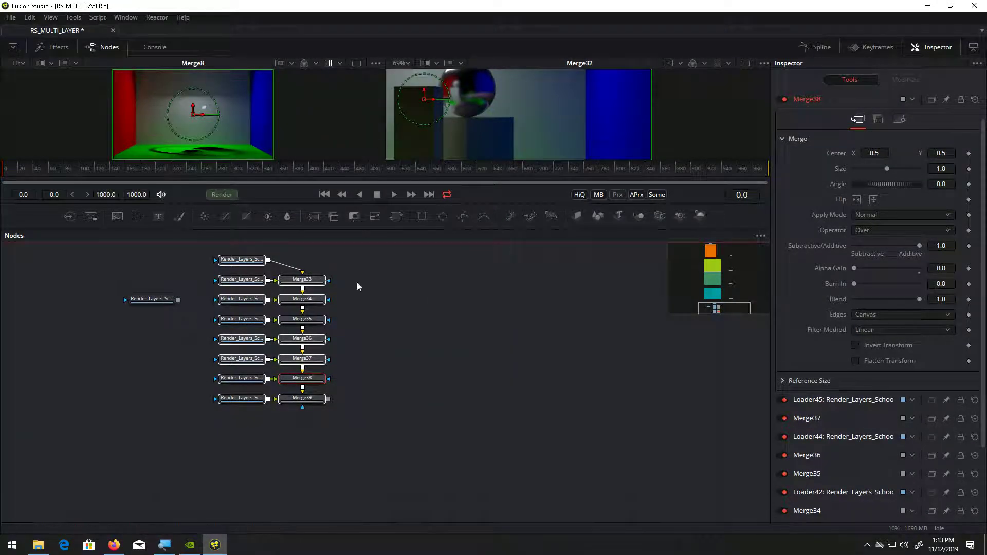
right_click(306, 400)
left_click(366, 155)
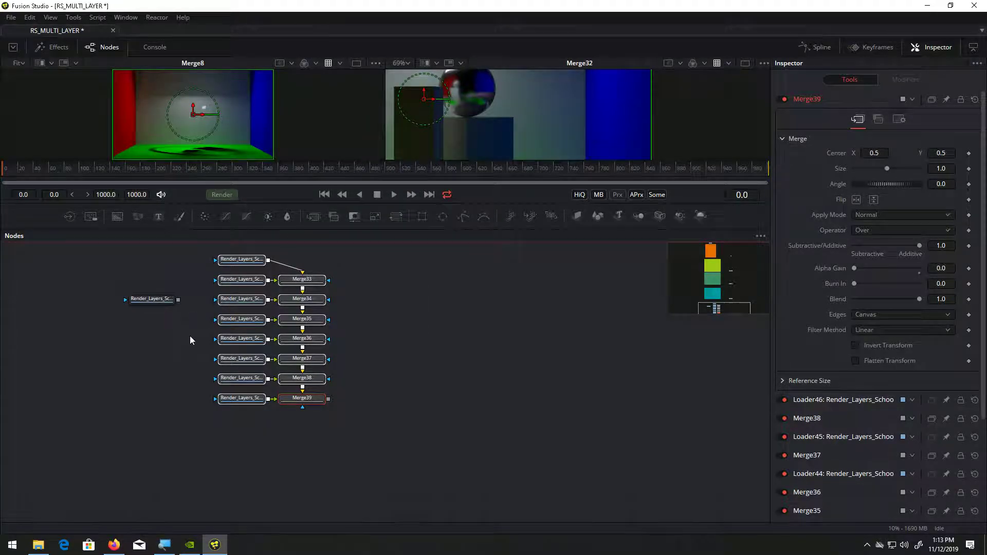
Show Merge39 in the second viewer and connect the Beauty loader as the effect mask of the stack's topmost pass loader.
key("2")
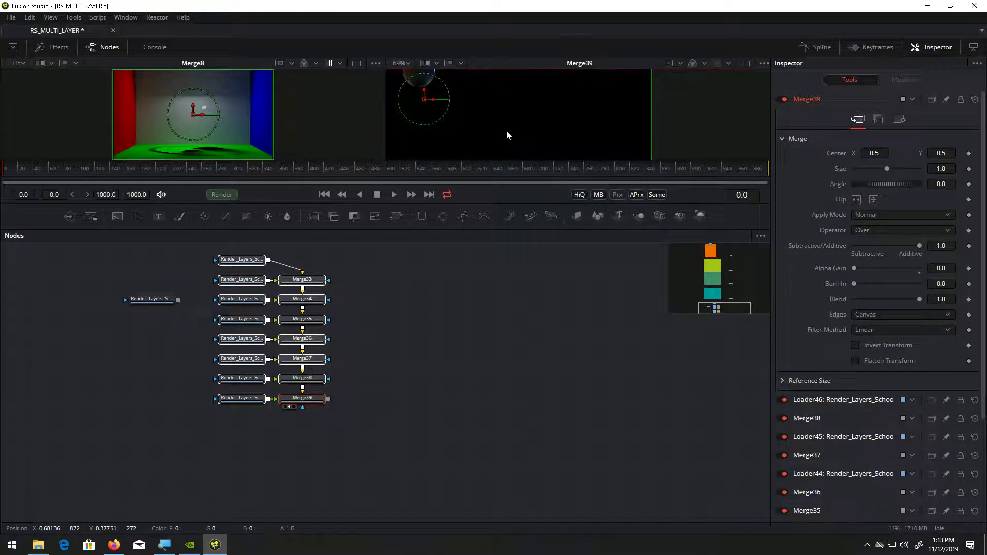
left_click_drag(178, 300, 243, 260)
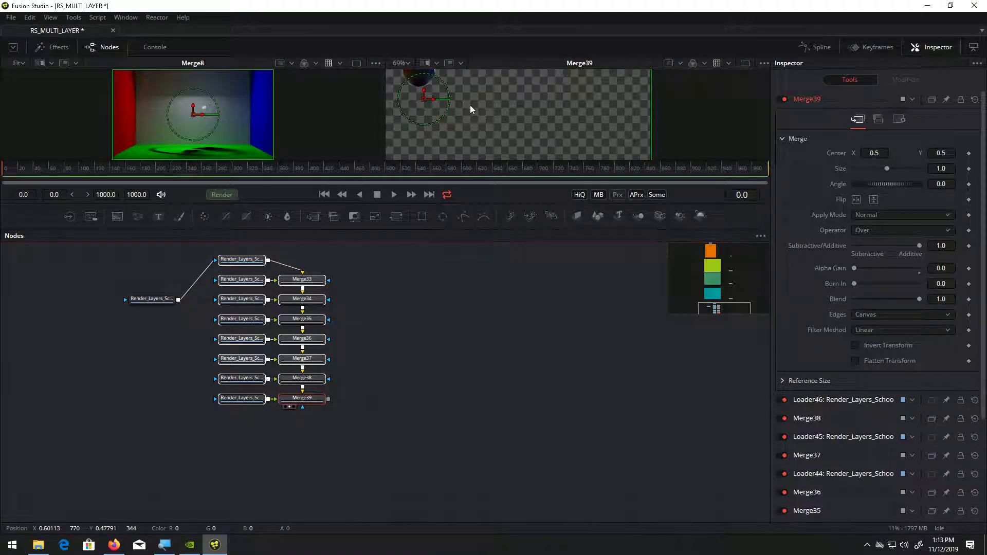
Select the whole stack of FRONT_SPHERE pass loaders and merges, including the Beauty loader, and add an Underlay around it.
scroll(473, 133, "down", 4)
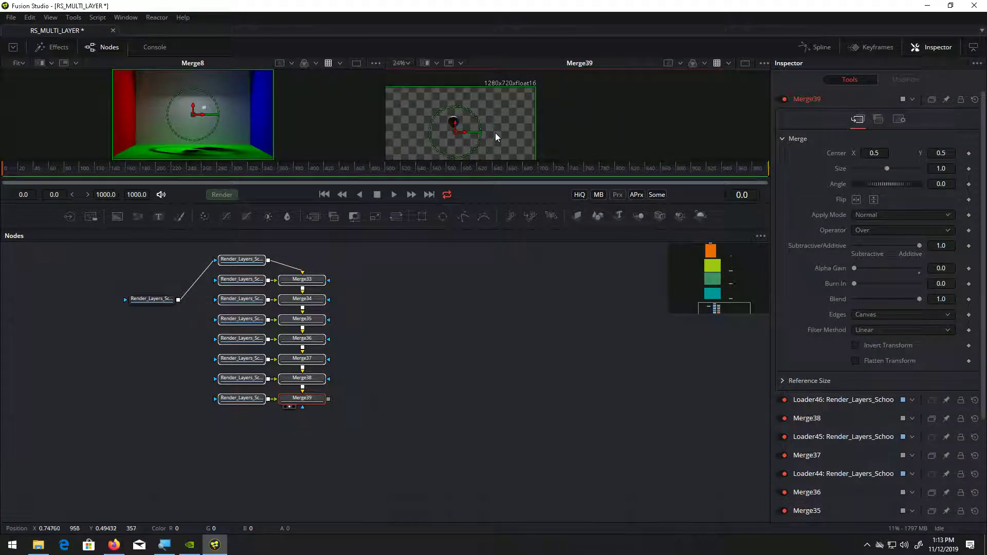
left_click_drag(495, 132, 575, 112)
scroll(572, 118, "down", 1)
scroll(572, 118, "up", 1)
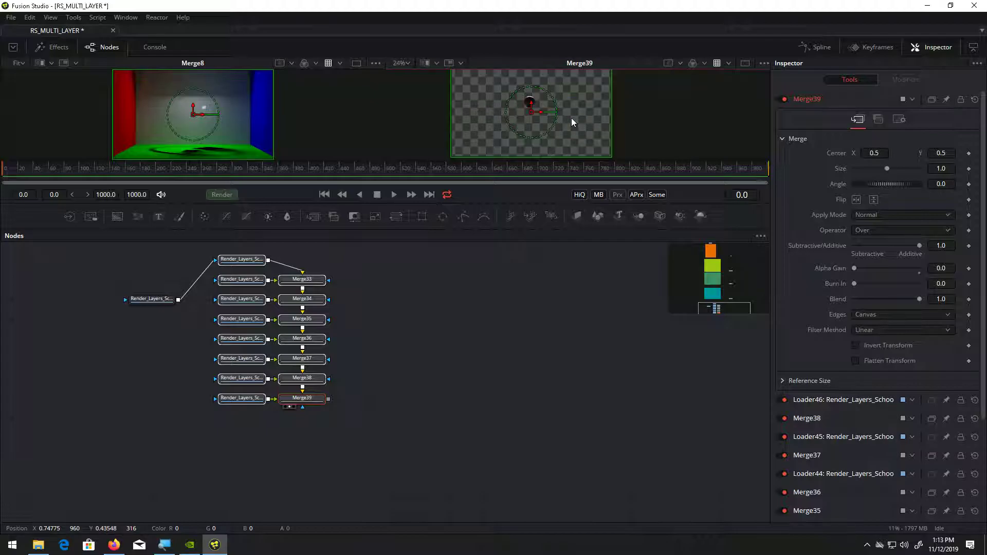
left_click_drag(384, 261, 124, 459)
left_click(72, 19)
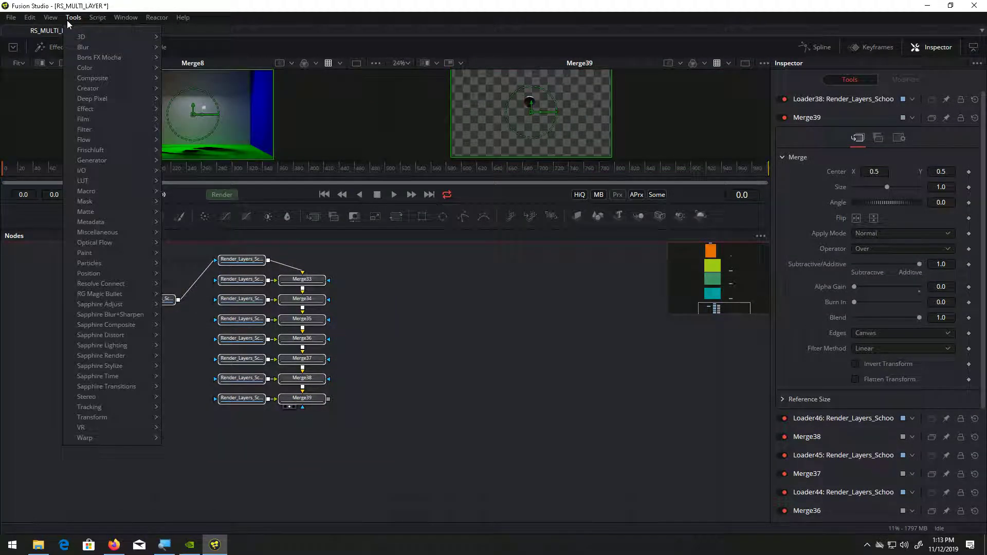
mouse_move(94, 230)
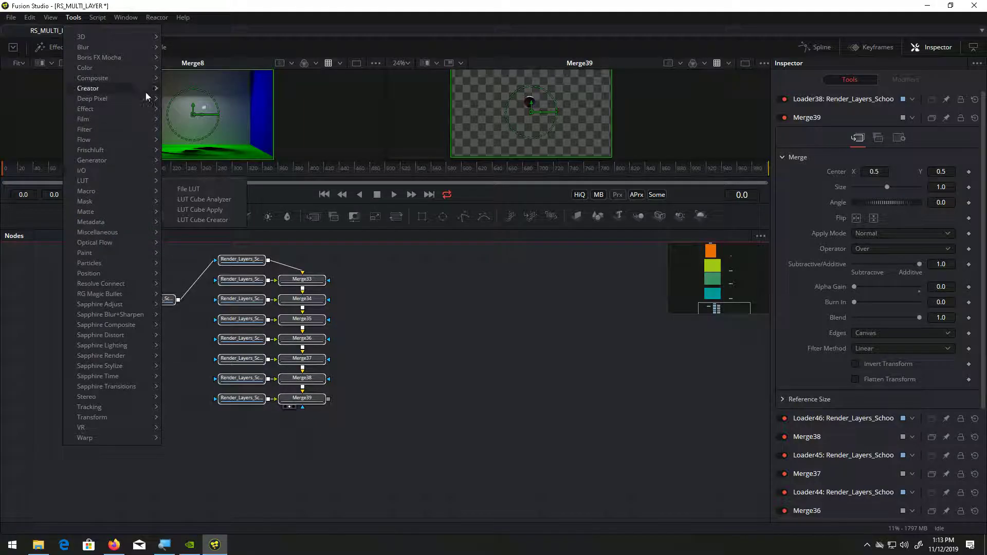
mouse_move(100, 139)
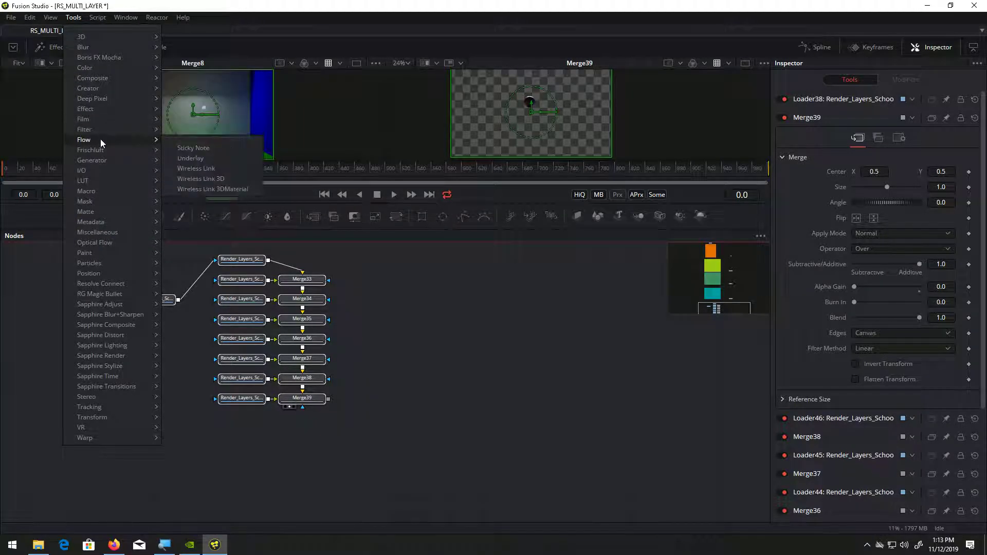
left_click(217, 159)
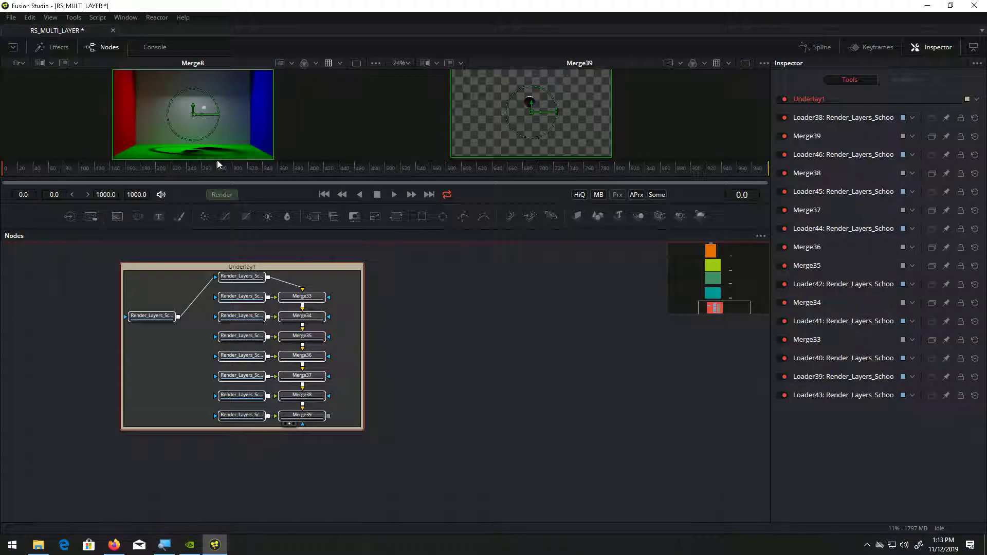
Rename the new underlay to FRONT_SPHERE and leave the names of the nodes inside it as they are.
double_click(242, 268)
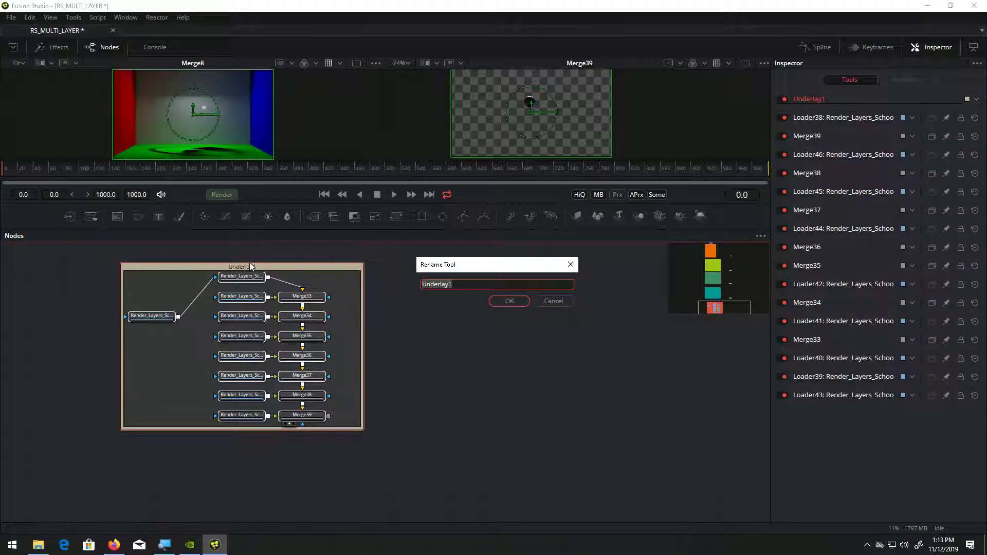
type("FRONT_SPHERE")
key("Return")
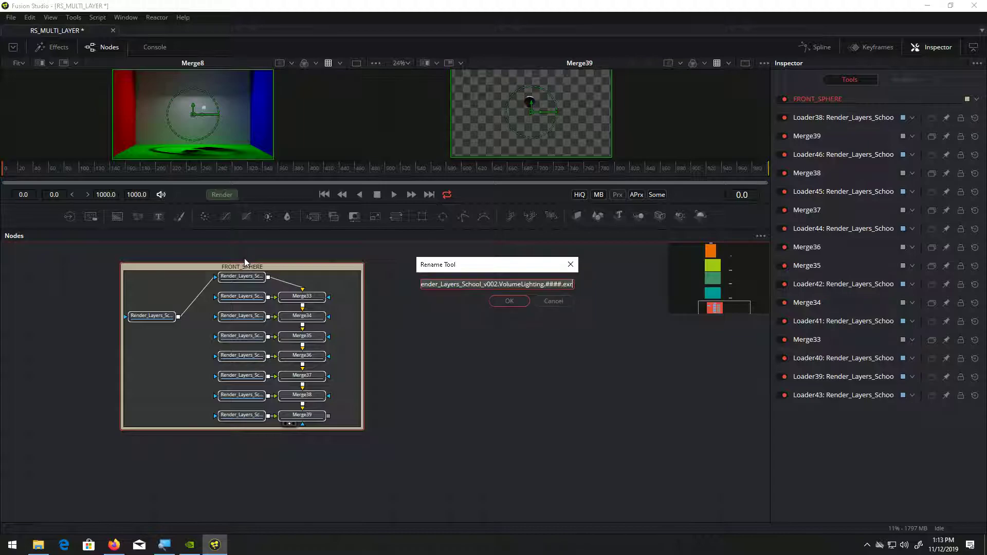
left_click(553, 301)
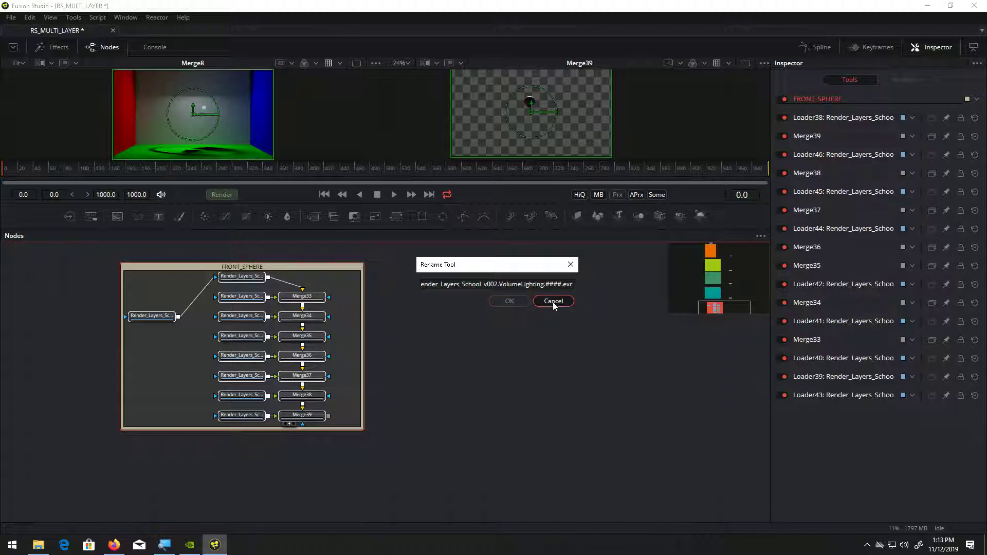
left_click(553, 302)
left_click(553, 302)
left_click(553, 303)
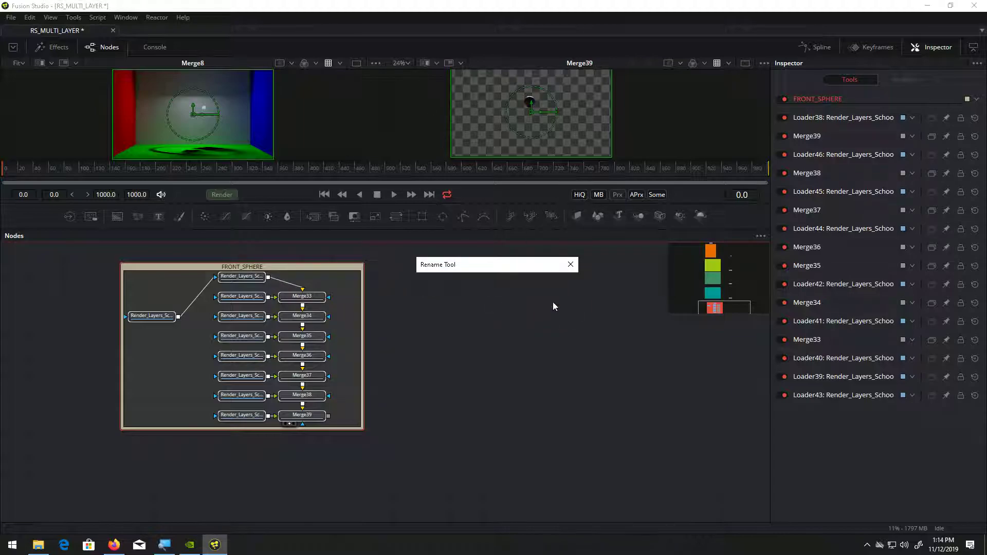
left_click(553, 303)
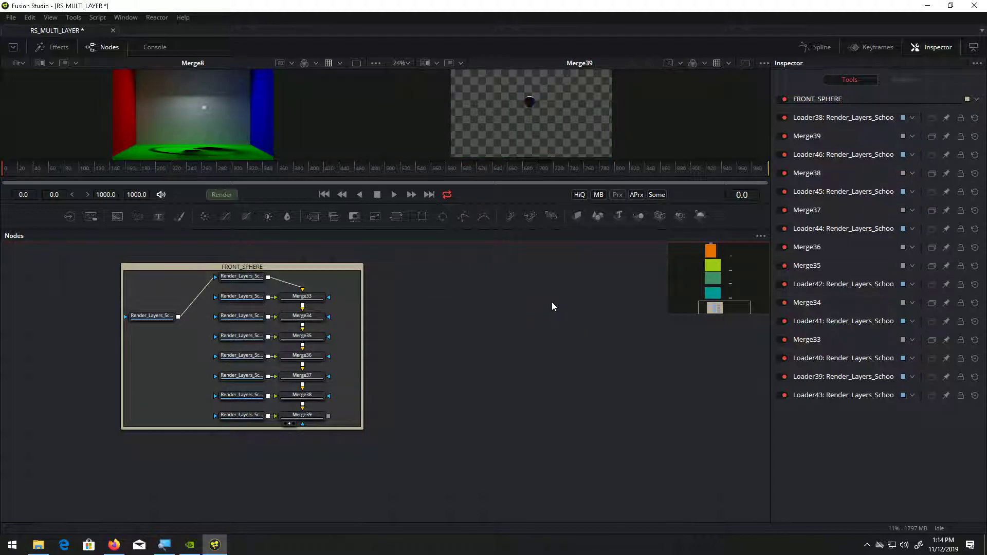
Set the color of the FRONT_SPHERE underlay and its nodes to Blue.
left_click(293, 266)
right_click(293, 267)
mouse_move(328, 405)
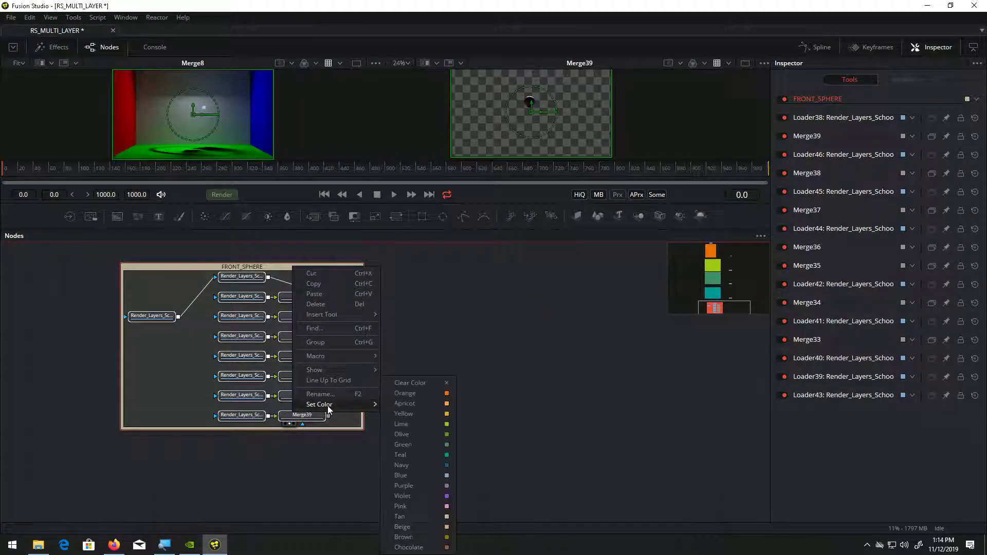
left_click(446, 475)
Enlarge the FRONT_SPHERE underlay at its lower and upper edges to leave more space around the nodes.
left_click_drag(437, 325, 514, 396)
left_click_drag(396, 343, 373, 331)
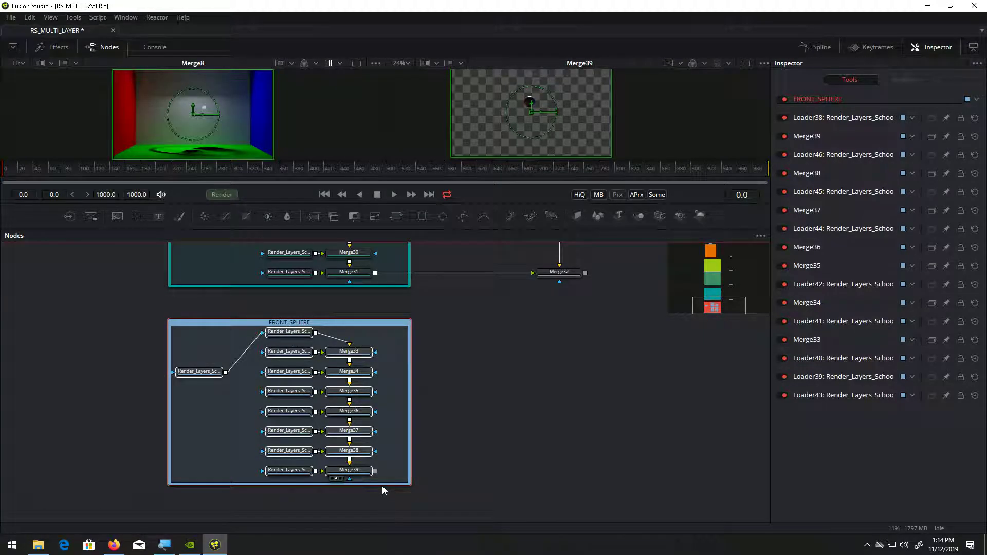
left_click_drag(381, 486, 383, 507)
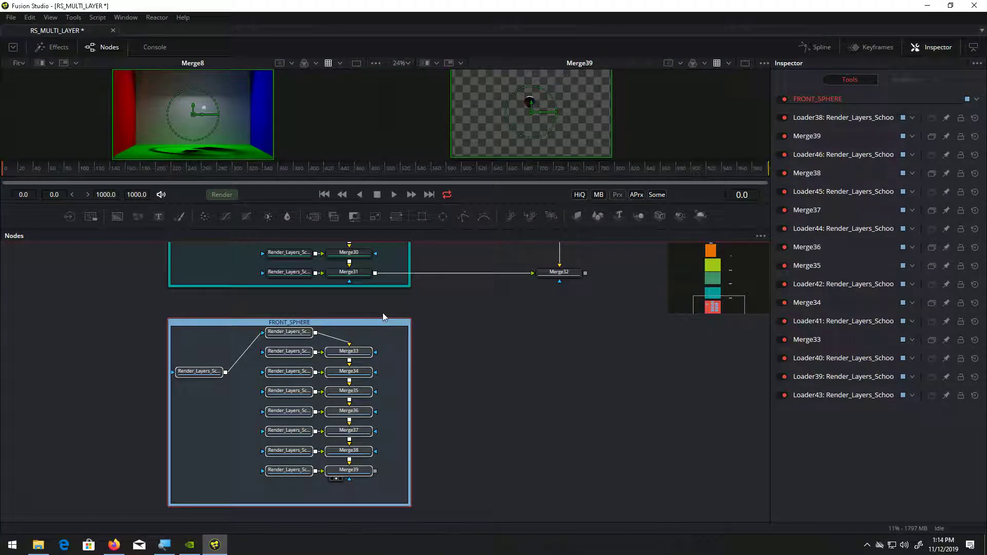
left_click_drag(382, 317, 384, 304)
left_click(476, 454)
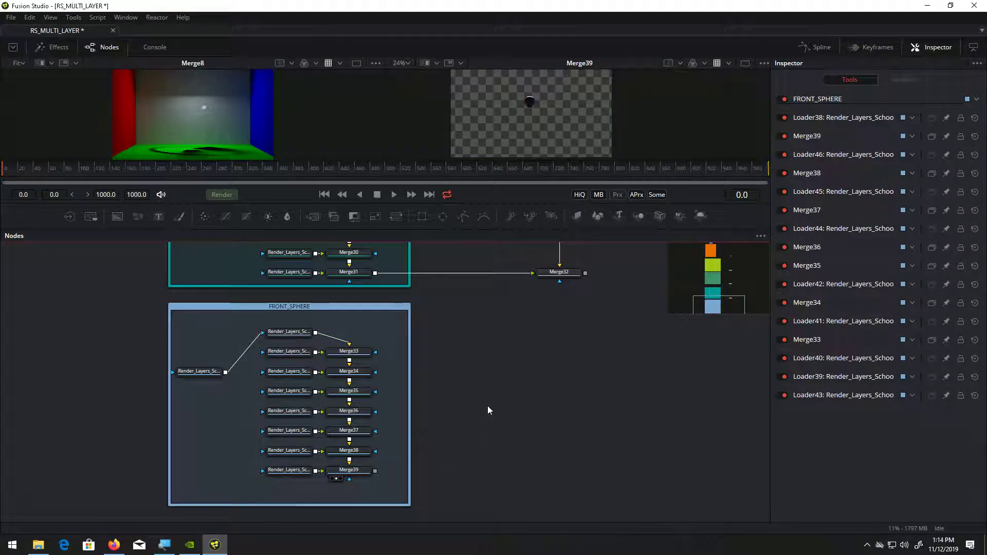
Add a Merge beside the FRONT_SPHERE stack with Merge32 as background and Merge39 as foreground, and show it in the second viewer.
left_click(75, 18)
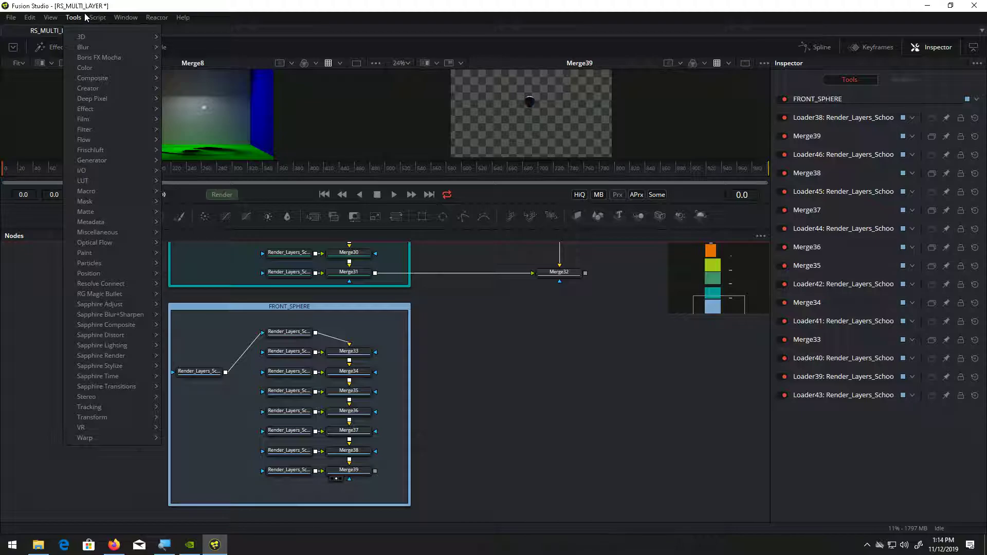
mouse_move(94, 78)
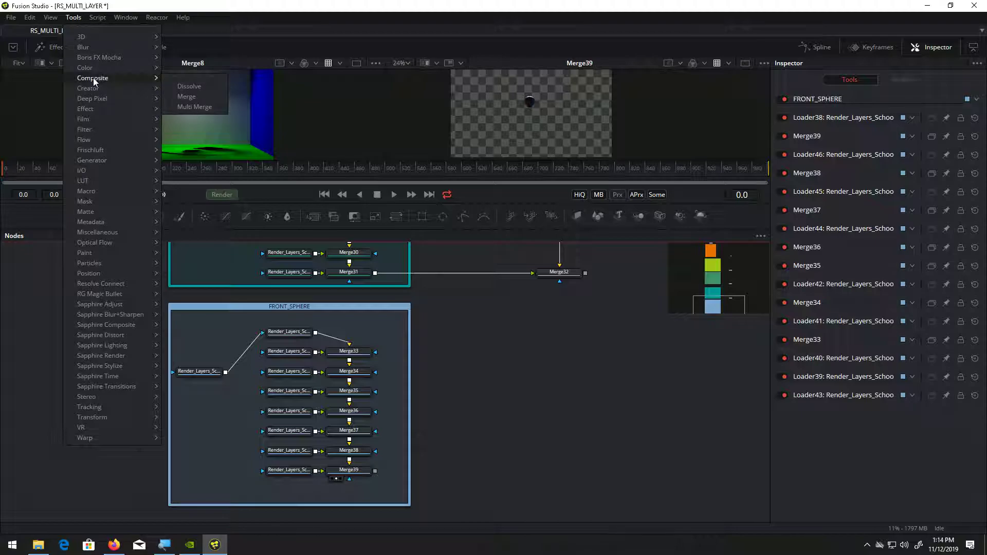
left_click(185, 96)
left_click_drag(546, 400, 576, 421)
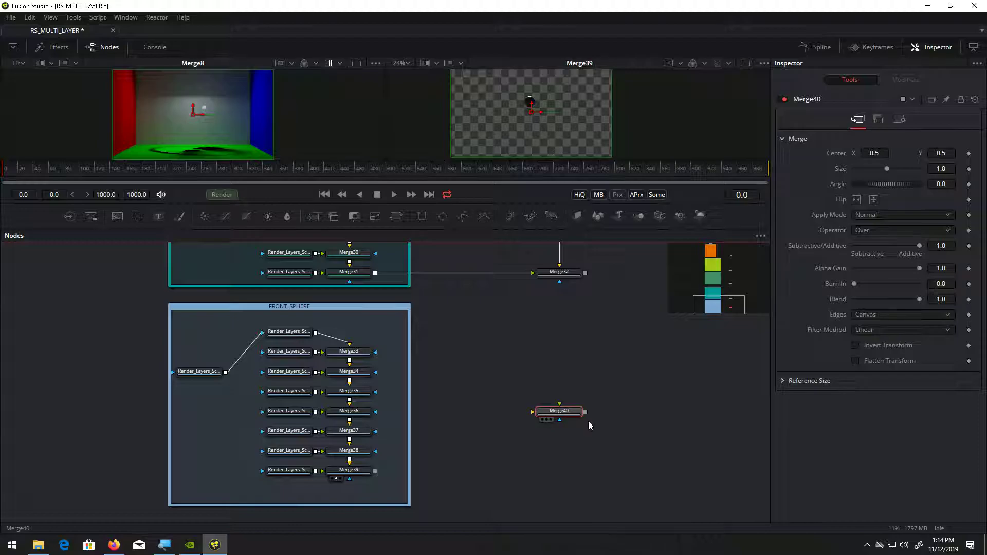
left_click_drag(586, 274, 567, 479)
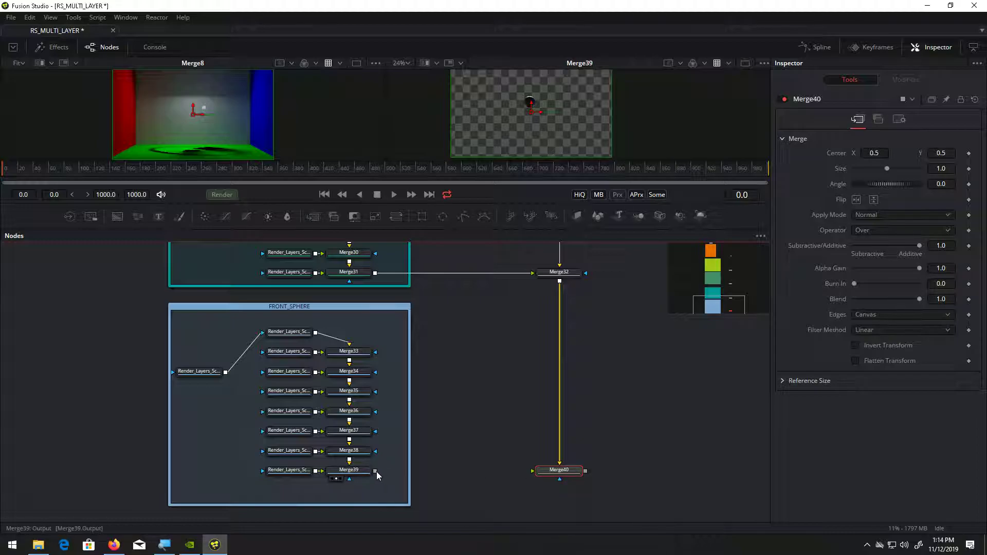
left_click_drag(375, 471, 553, 137)
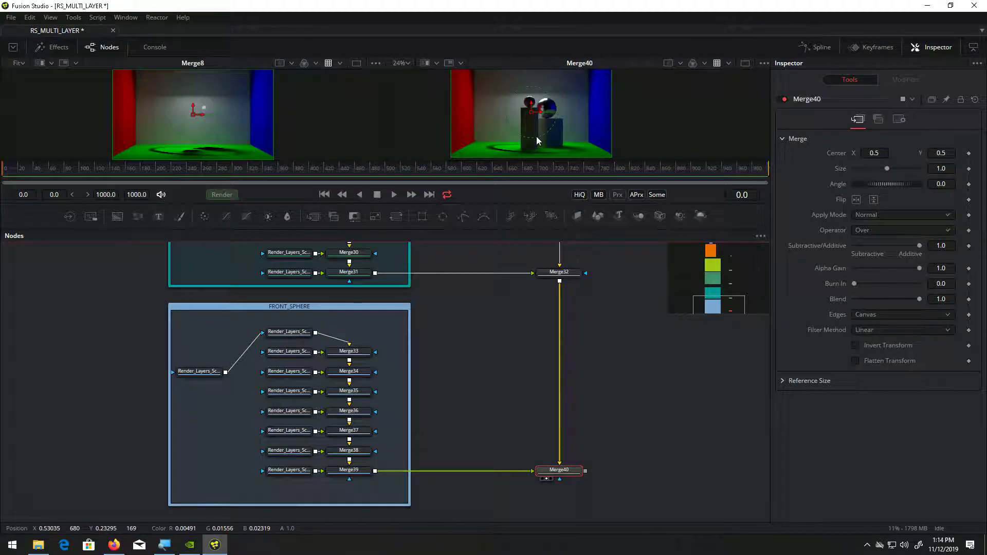
Show the Beauty loader above the Background group in the first viewer for comparison with the composite.
left_click_drag(573, 288, 669, 468)
left_click_drag(52, 286, 324, 492)
left_click_drag(302, 273, 175, 464)
left_click_drag(248, 333, 247, 504)
left_click_drag(257, 304, 261, 487)
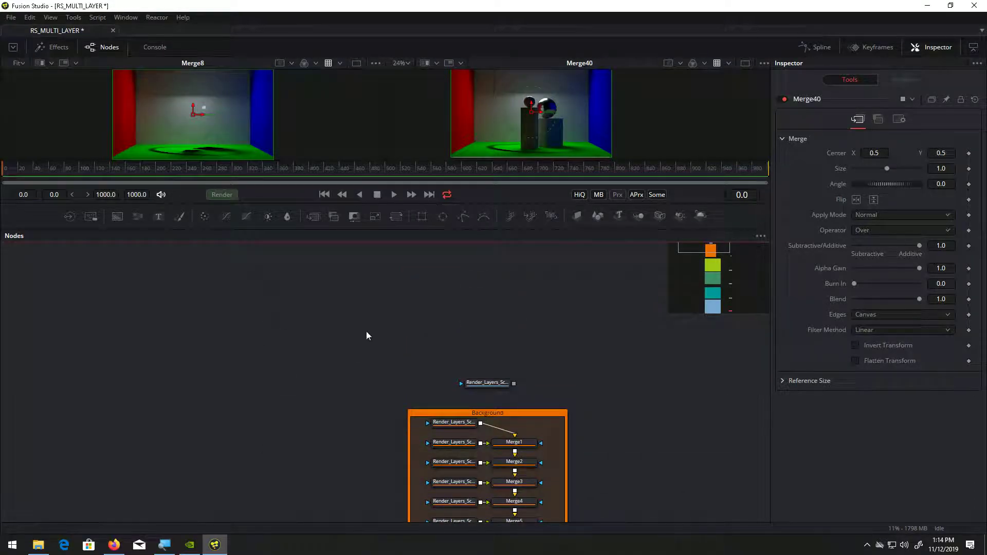
left_click(488, 382)
left_click_drag(489, 383, 189, 106)
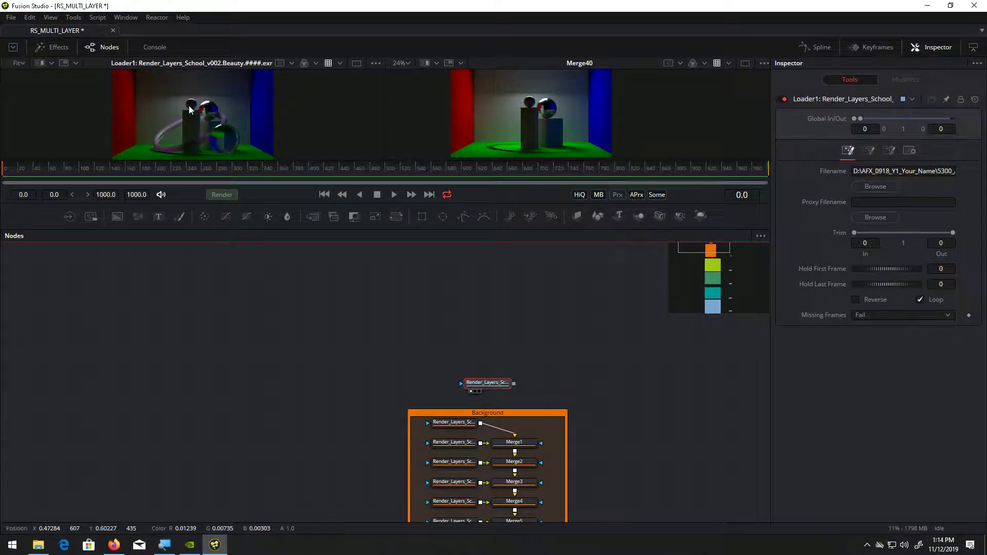
Move the FRONT_CUBE and FRONT_SPHERE groups up to tighten the gaps between the layer groups.
left_click_drag(505, 301, 488, 203)
scroll(505, 283, "down", 3)
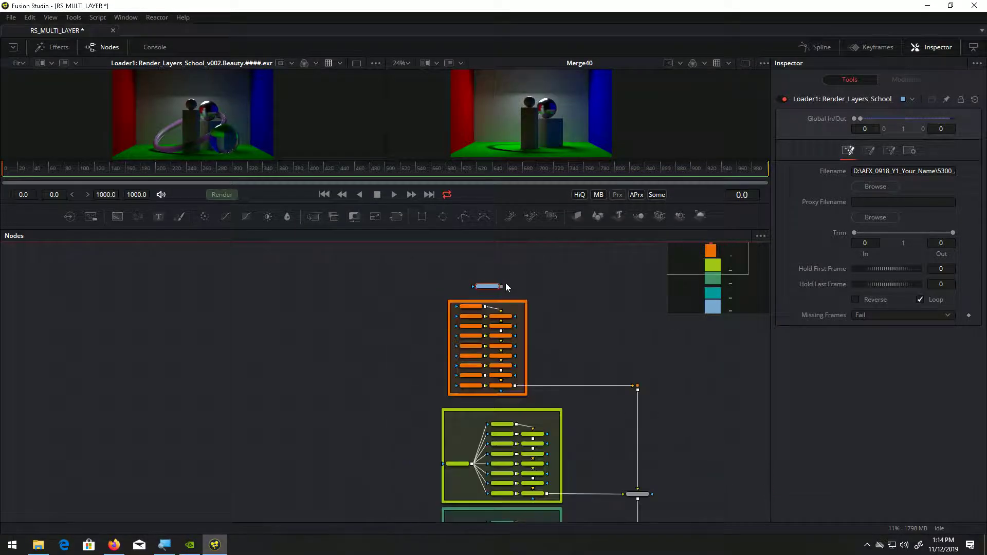
left_click_drag(549, 281, 433, 235)
left_click_drag(519, 326, 496, 216)
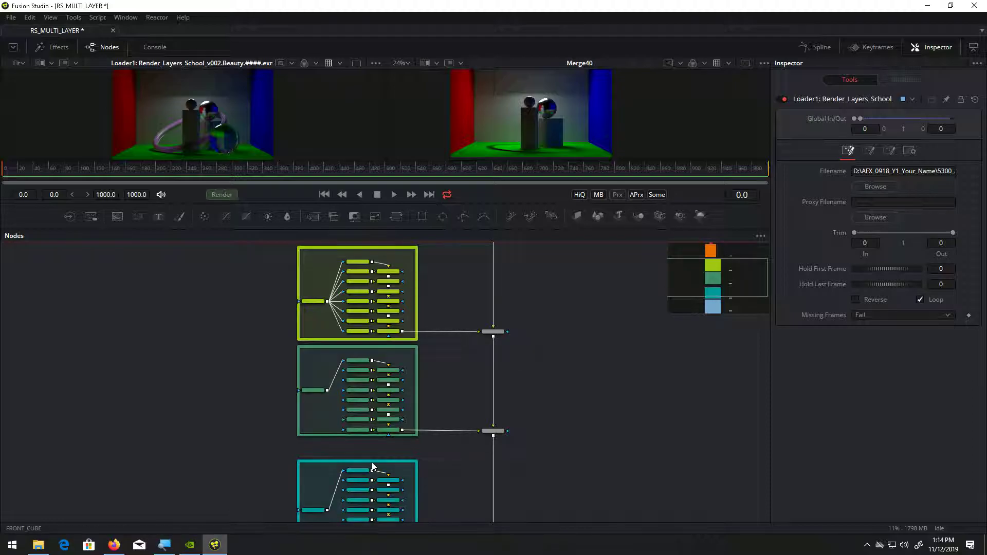
left_click_drag(372, 460, 374, 449)
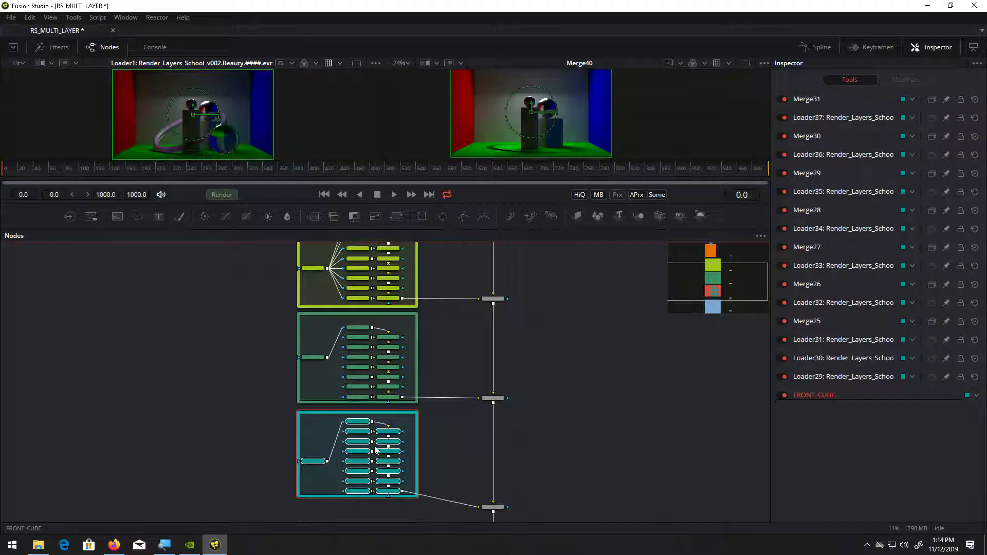
left_click_drag(435, 487, 463, 359)
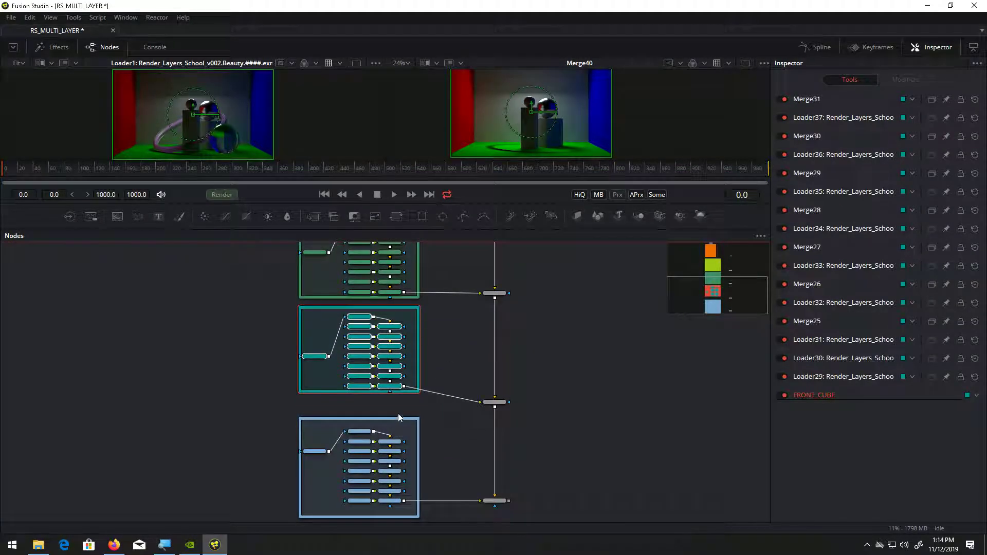
left_click_drag(397, 417, 395, 403)
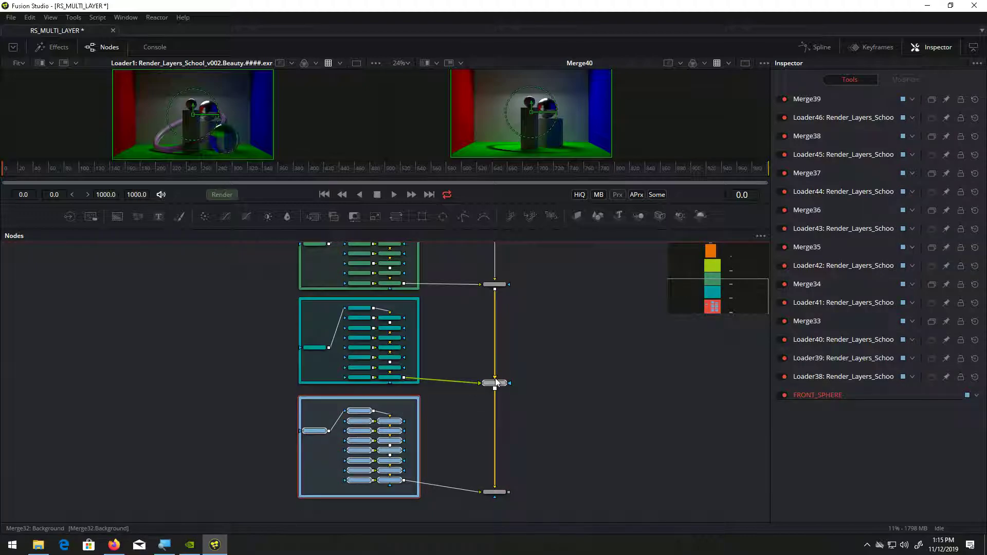
Move Merge32 and Merge40 up in line with the outputs of the FRONT_CUBE and FRONT_SPHERE groups.
left_click(495, 382)
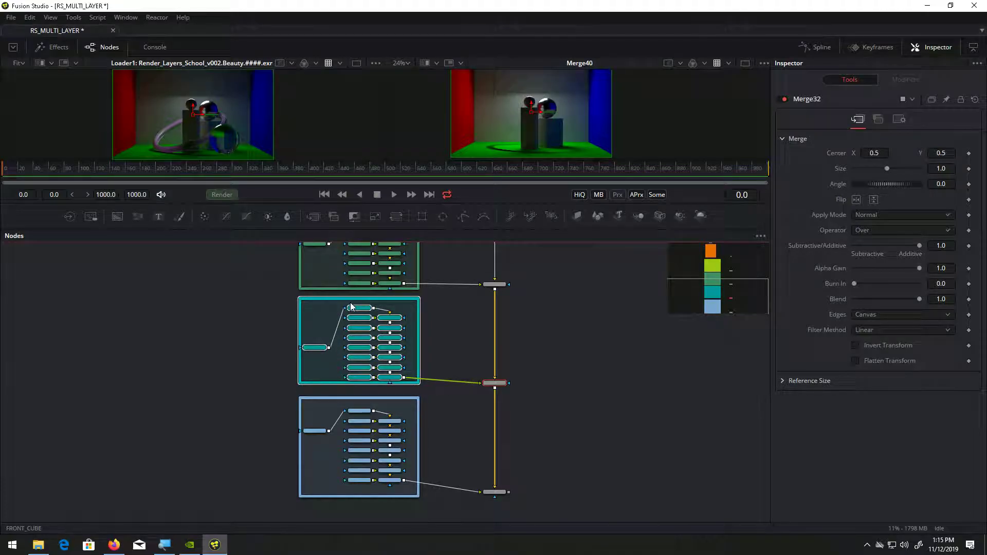
left_click_drag(495, 383, 495, 373)
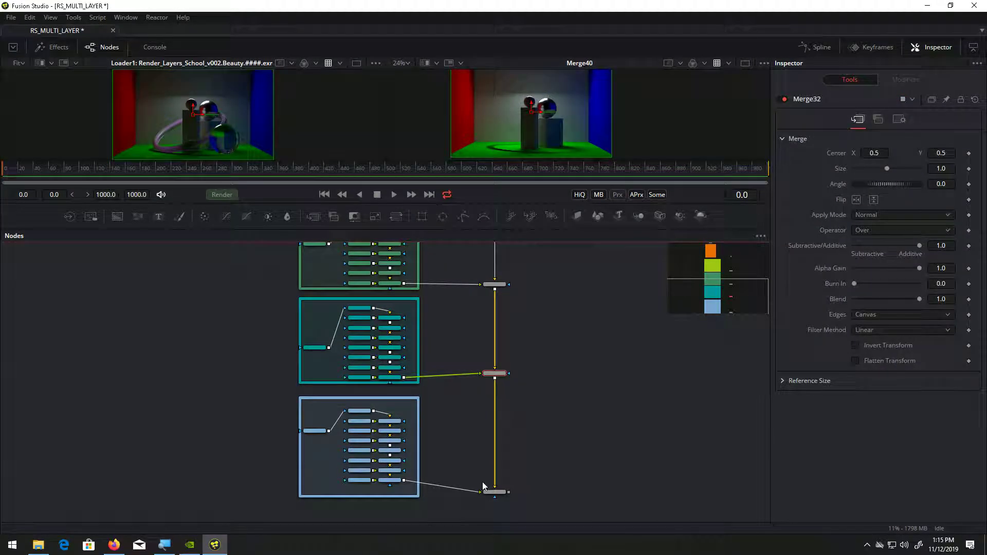
left_click_drag(488, 491, 489, 480)
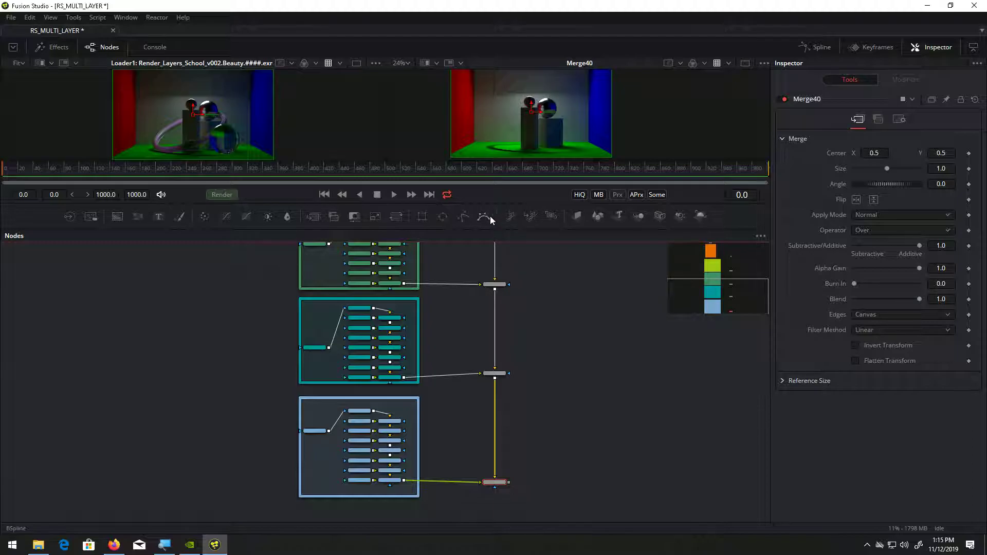
Import the Beauty EXR from the TORUS_FRONT_MASK render folder into the node graph beside the layer groups.
left_click(40, 547)
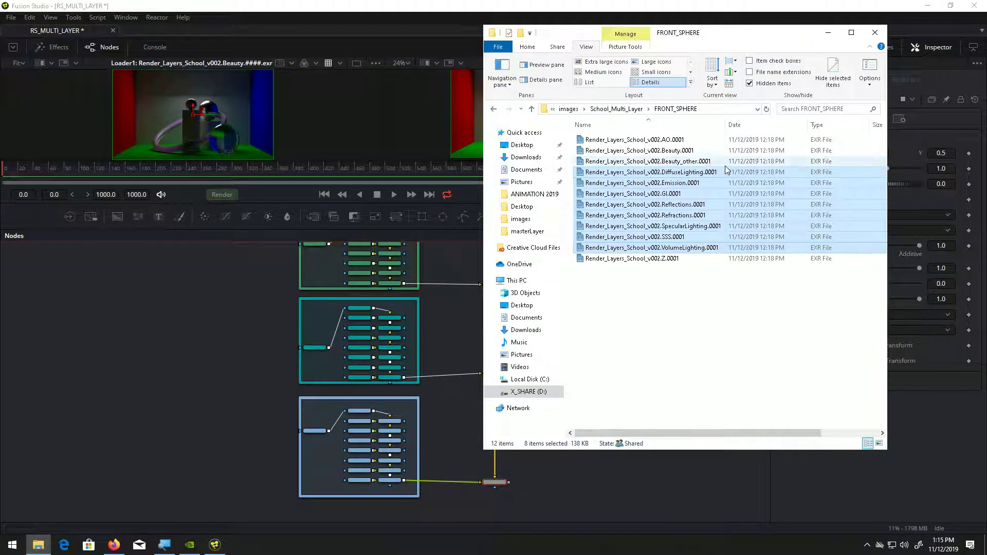
left_click(632, 110)
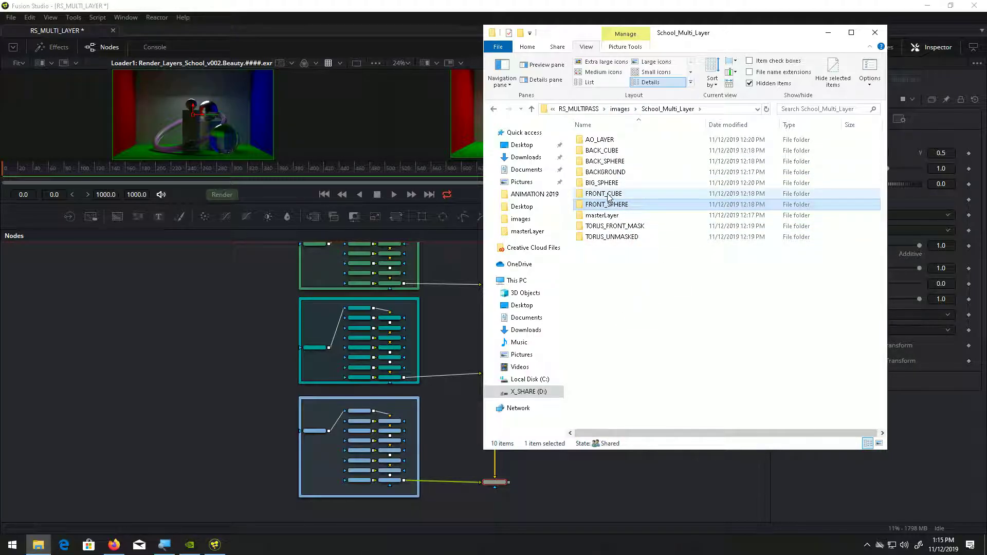
double_click(624, 237)
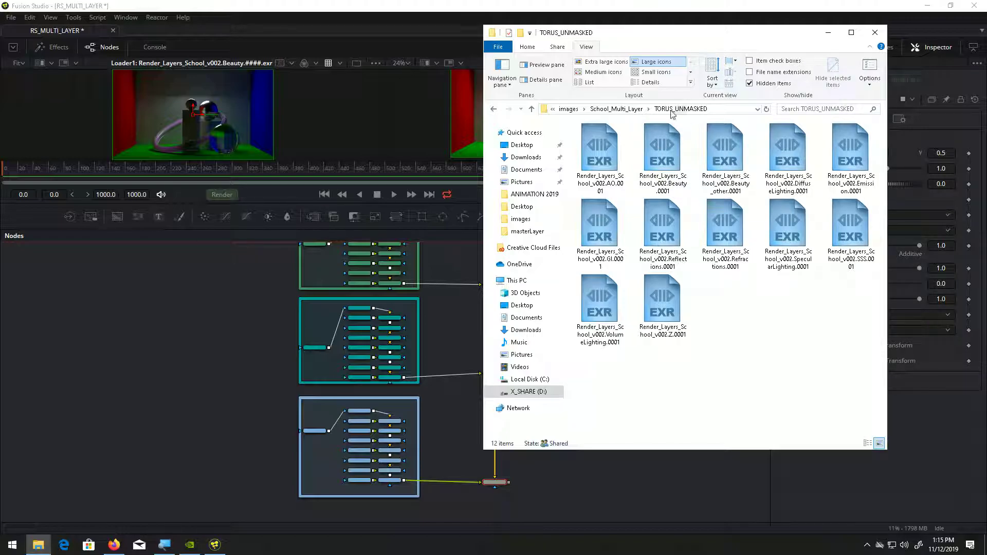
left_click(620, 109)
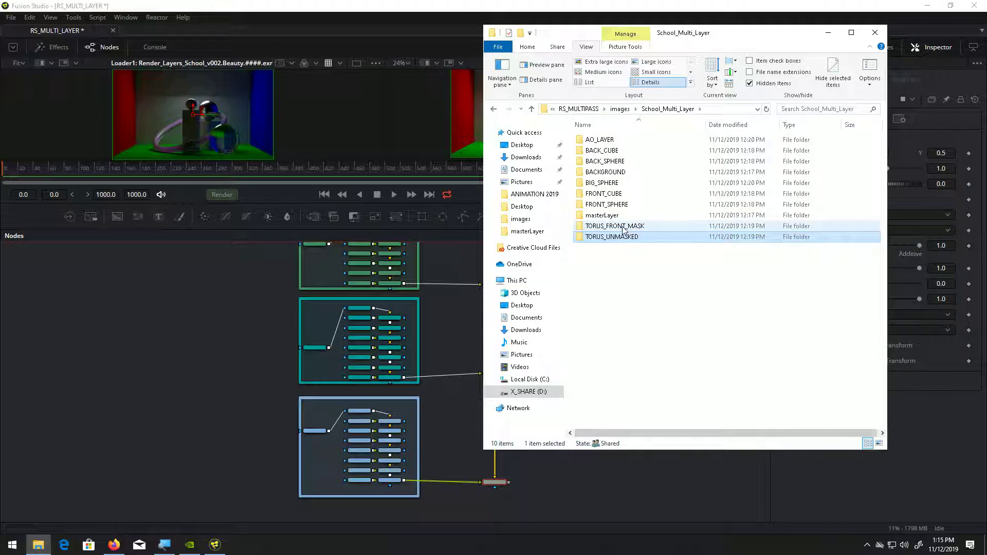
double_click(623, 231)
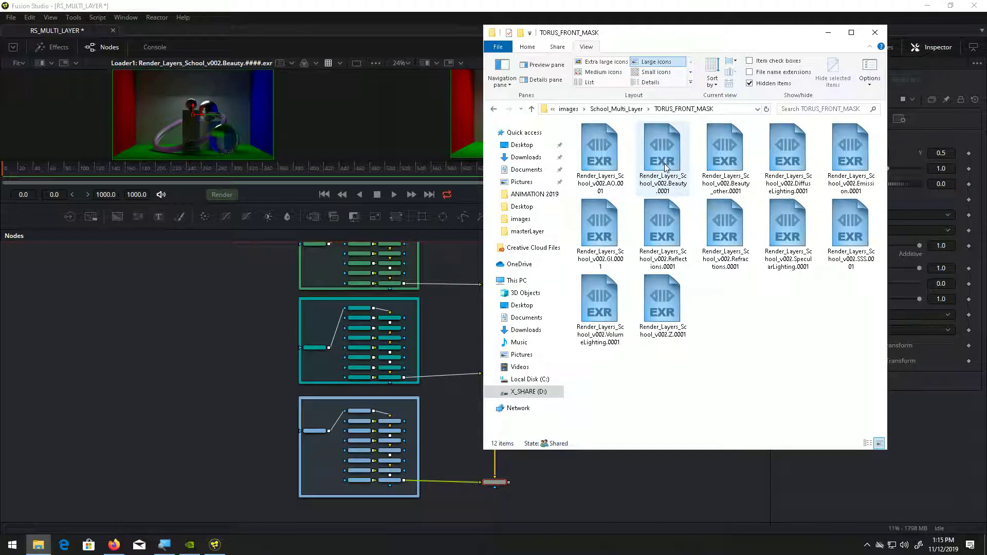
left_click_drag(667, 146, 181, 343)
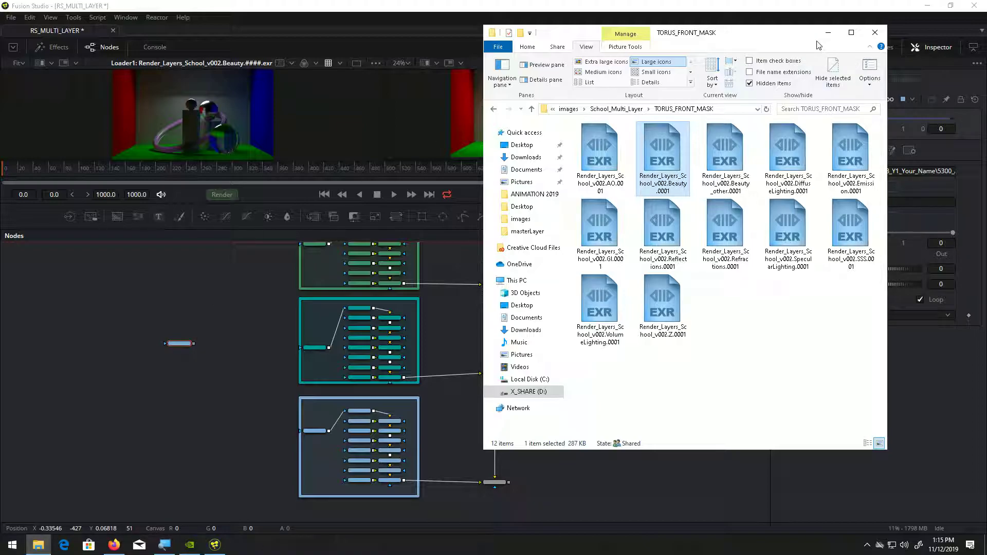
left_click_drag(820, 37, 862, 279)
Show the TORUS_FRONT_MASK Beauty loader in the second viewer and place the node below the FRONT_SPHERE group.
left_click_drag(175, 344, 571, 122)
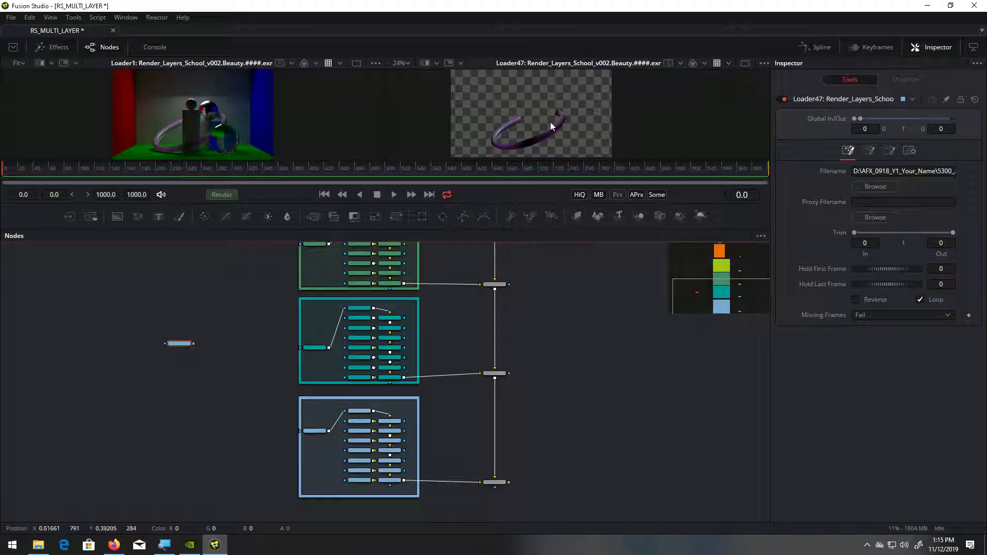
scroll(548, 132, "up", 5)
scroll(548, 131, "down", 4)
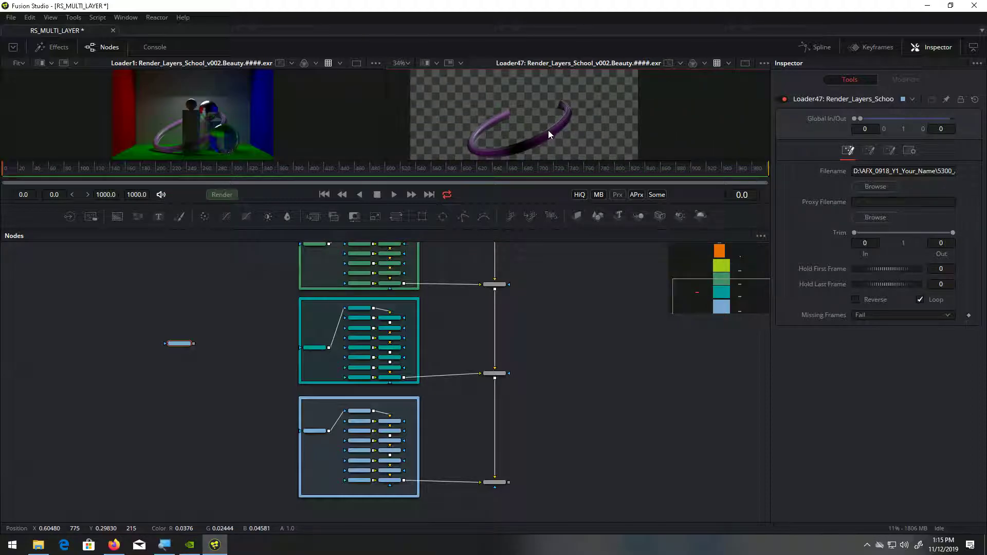
scroll(548, 131, "up", 3)
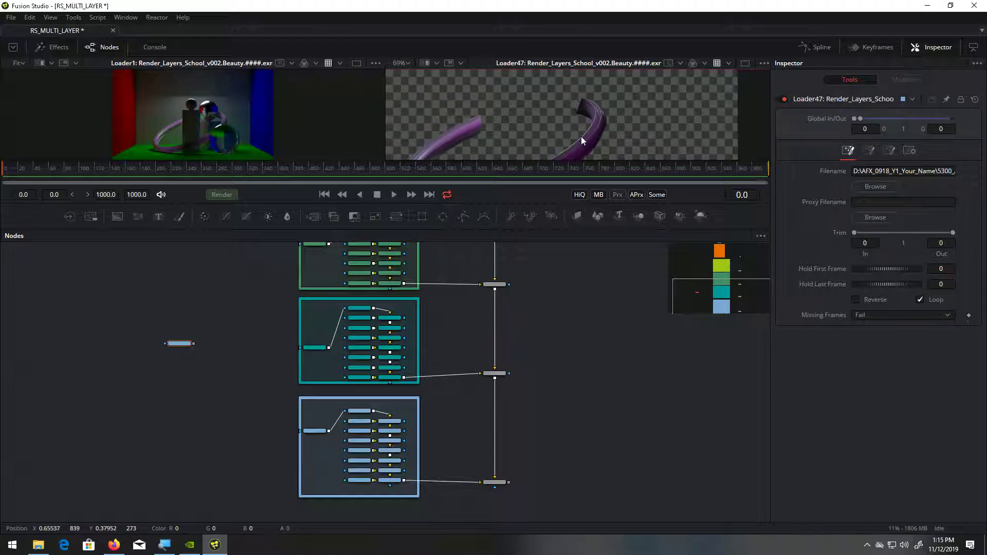
scroll(579, 135, "up", 1)
scroll(596, 126, "down", 3)
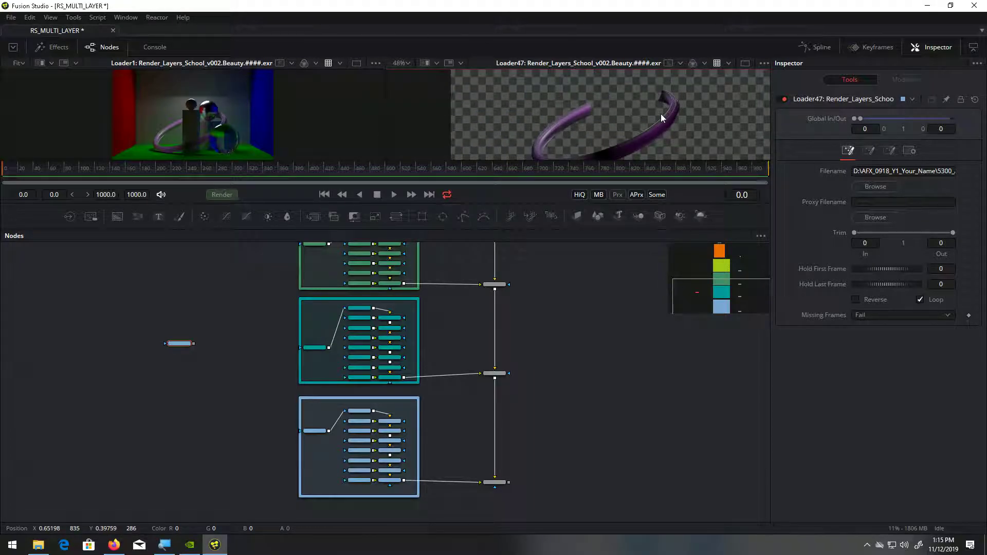
scroll(661, 114, "down", 1)
left_click_drag(569, 335, 556, 289)
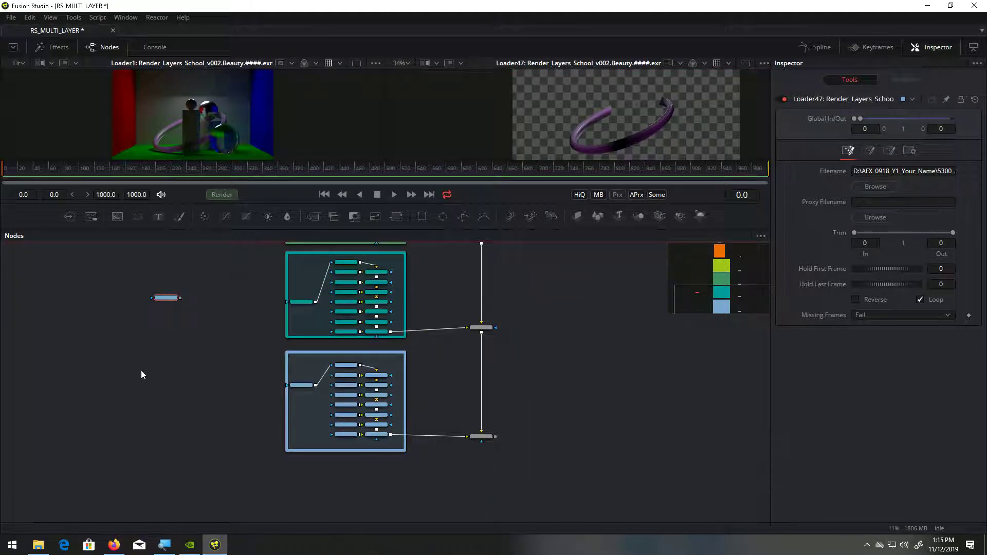
left_click_drag(164, 298, 336, 378)
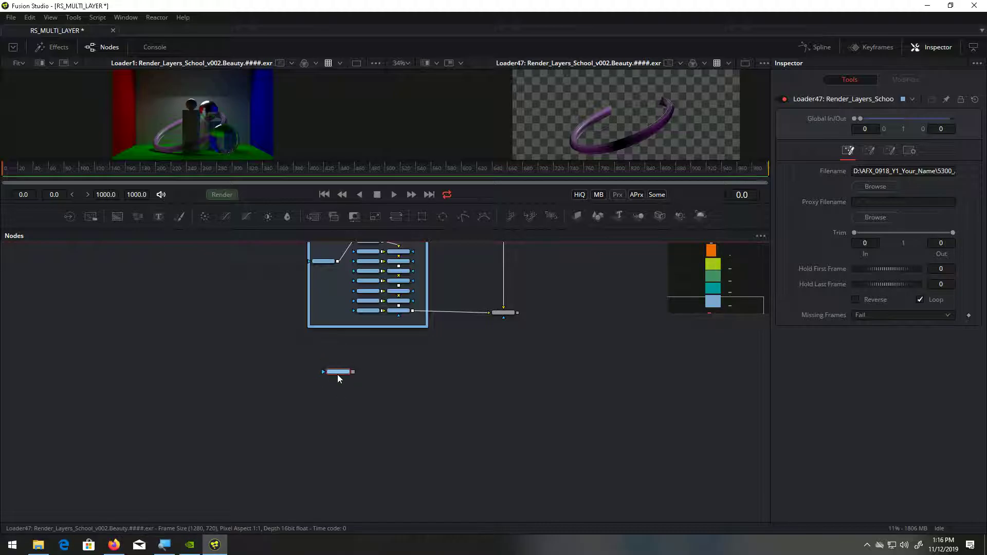
Open the TORUS_UNMASKED render folder in File Explorer and list its files in detail with full file names.
left_click(39, 545)
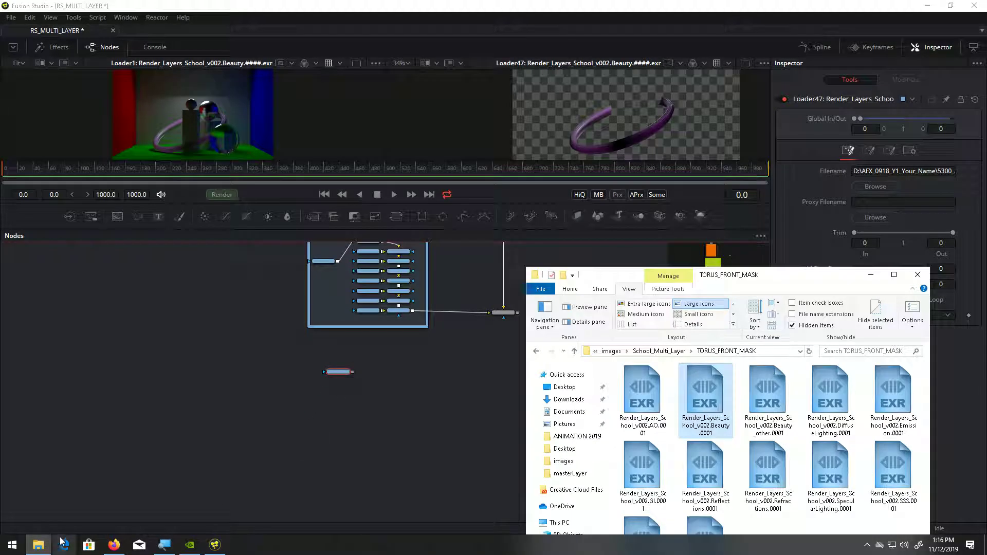
left_click_drag(713, 281, 697, 143)
left_click(660, 215)
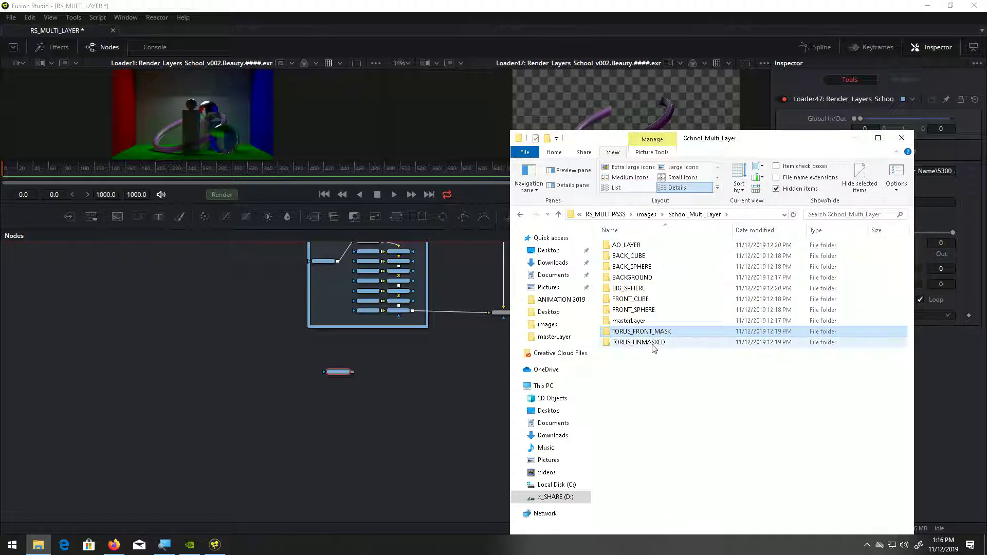
double_click(648, 343)
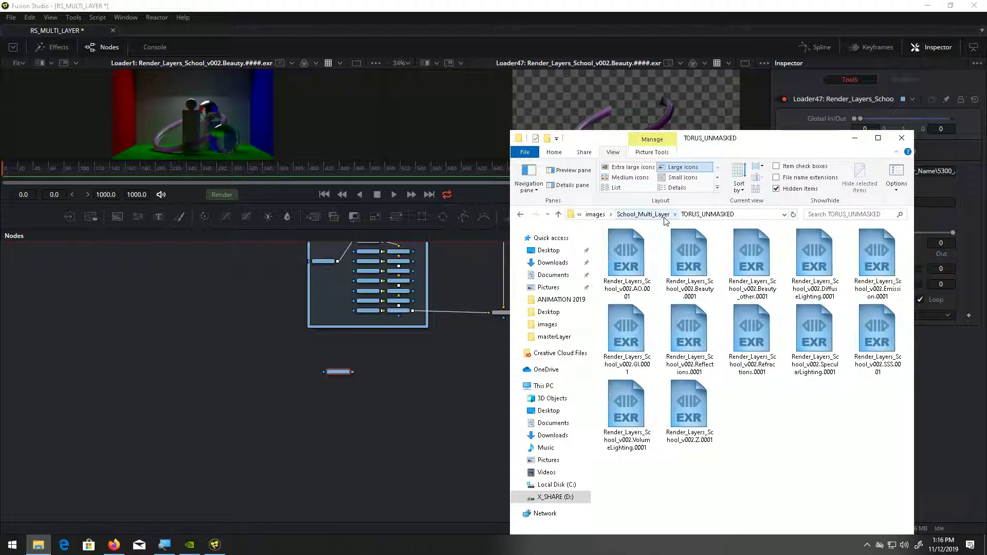
left_click(677, 188)
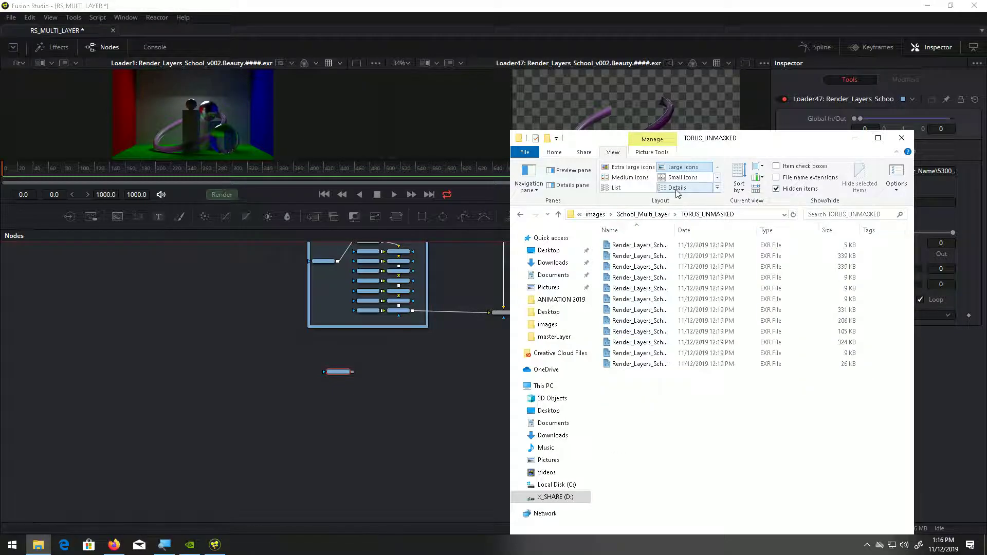
double_click(676, 230)
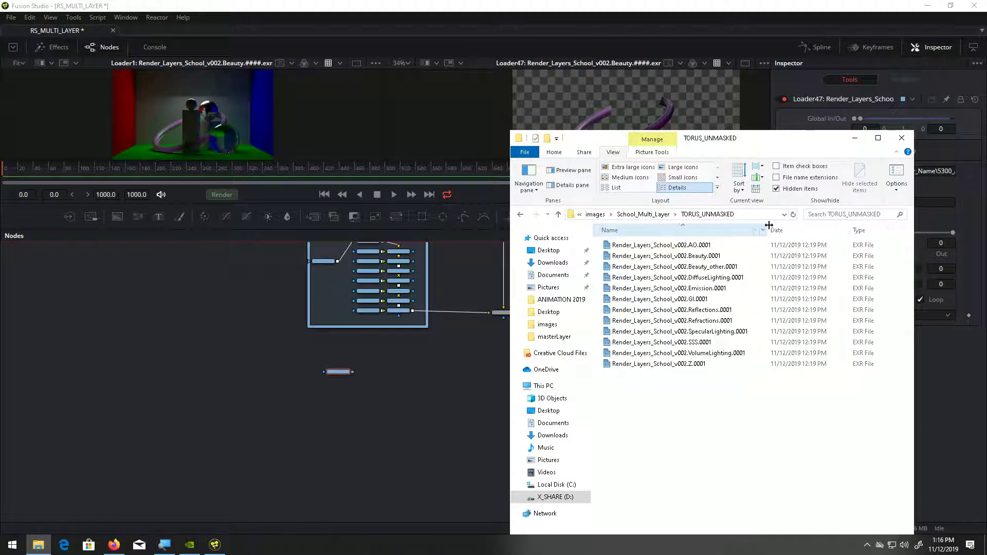
Import the TORUS_UNMASKED DiffuseLighting, Emission, GI, Reflections, Refractions, SpecularLighting, SSS and VolumeLighting passes beside the torus mask loader.
left_click(719, 278)
left_click(714, 289, "ctrl")
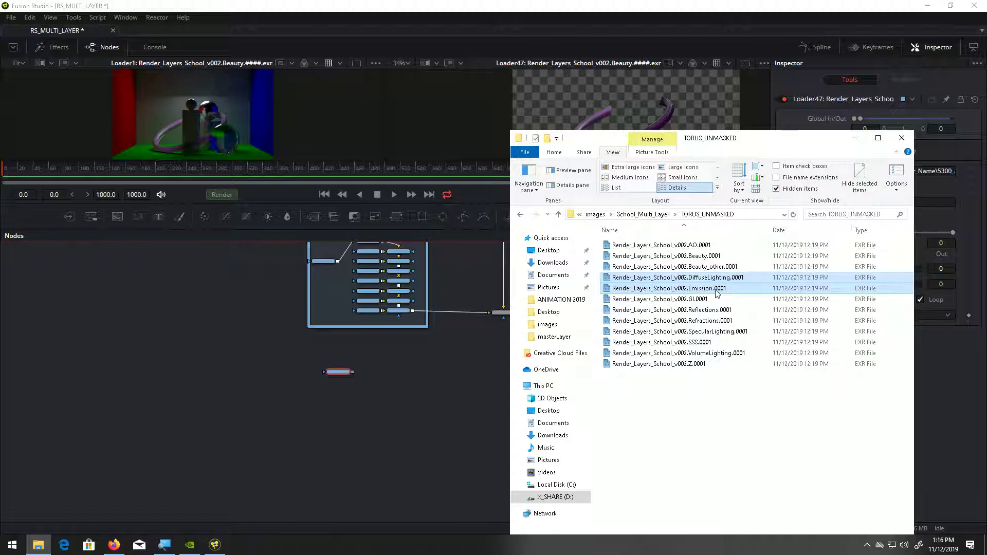
left_click(706, 300, "ctrl")
left_click(704, 310, "ctrl")
left_click(706, 321, "ctrl")
left_click(706, 332, "ctrl")
left_click(707, 342, "ctrl")
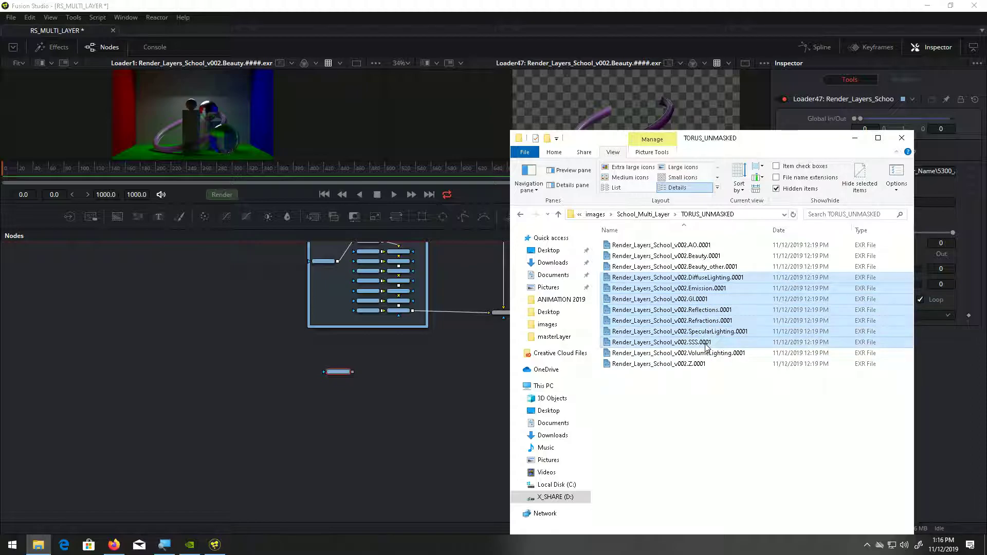
left_click(706, 355, "ctrl")
left_click_drag(706, 356, 407, 441)
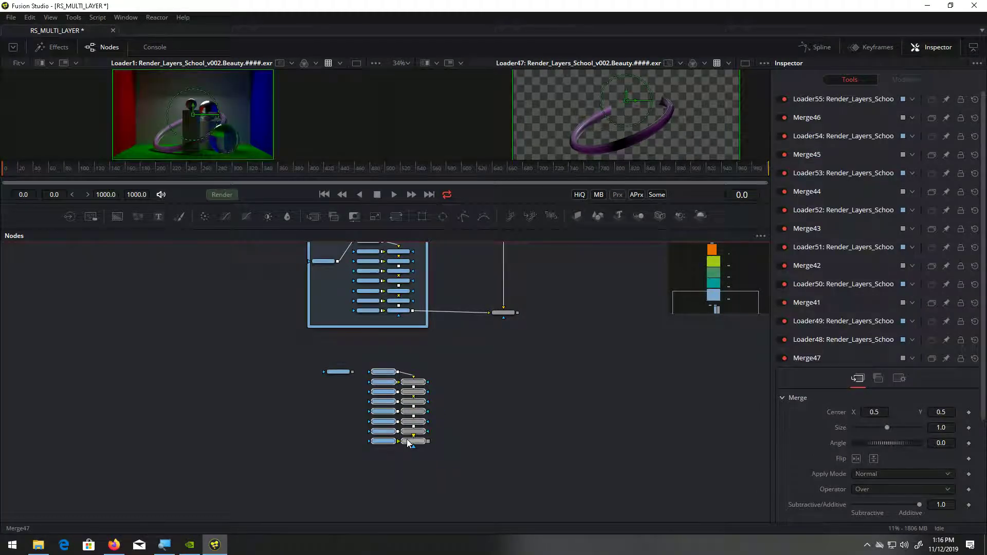
Paste the copied merge settings, with Alpha Gain 0.0, onto each torus merge from Merge41 to Merge47.
left_click(413, 441)
scroll(453, 440, "up", 2)
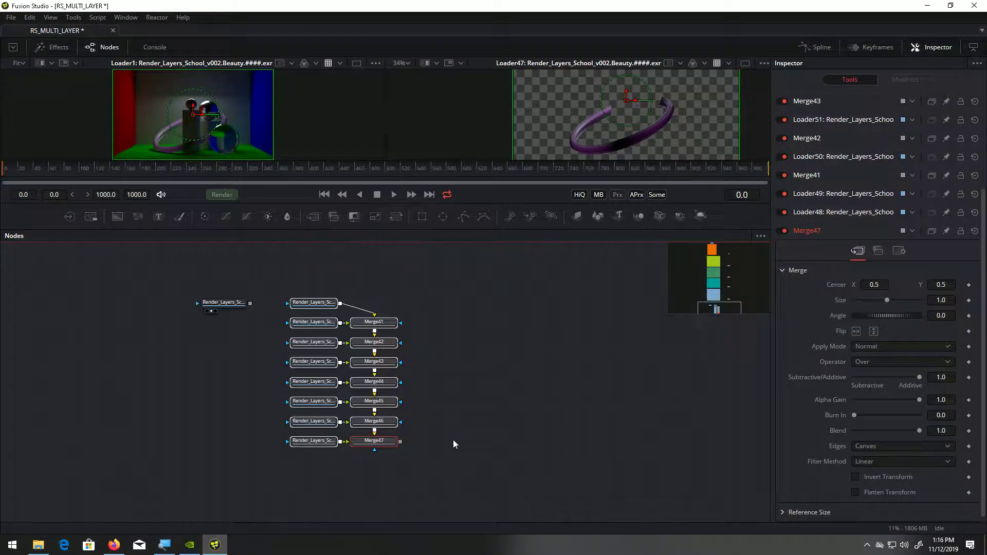
scroll(452, 440, "up", 1)
right_click(350, 275)
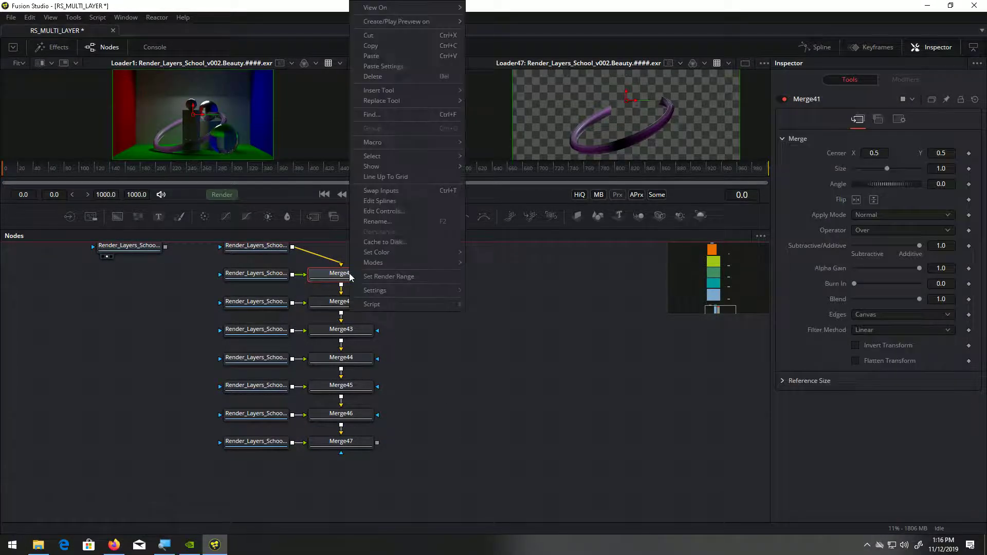
left_click(403, 66)
right_click(351, 302)
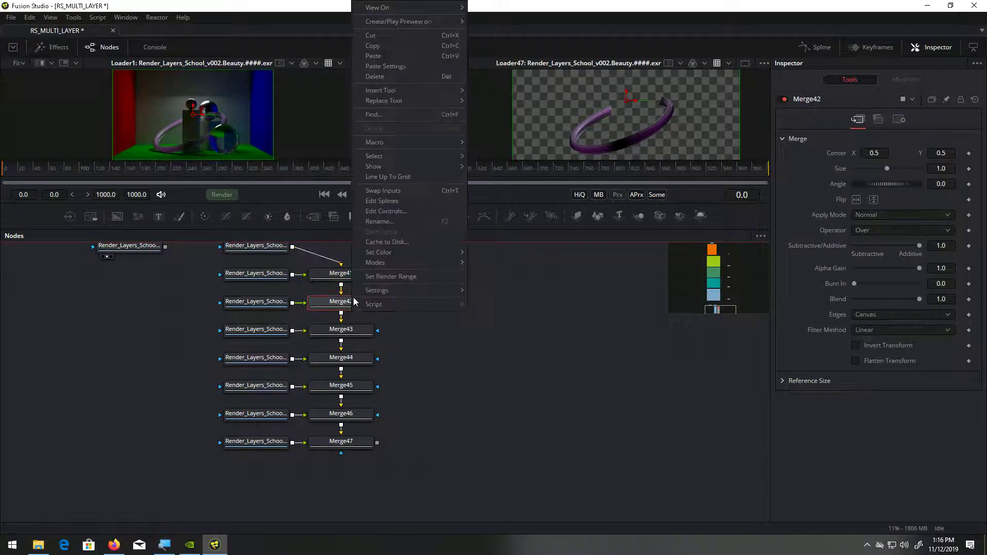
left_click(391, 66)
right_click(360, 329)
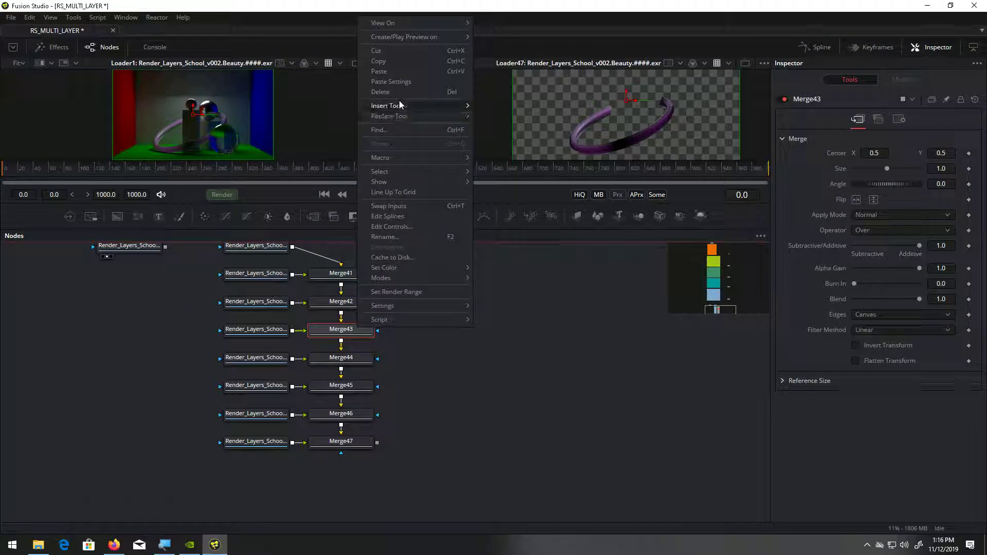
left_click(403, 82)
left_click(360, 362)
right_click(360, 363)
left_click(400, 117)
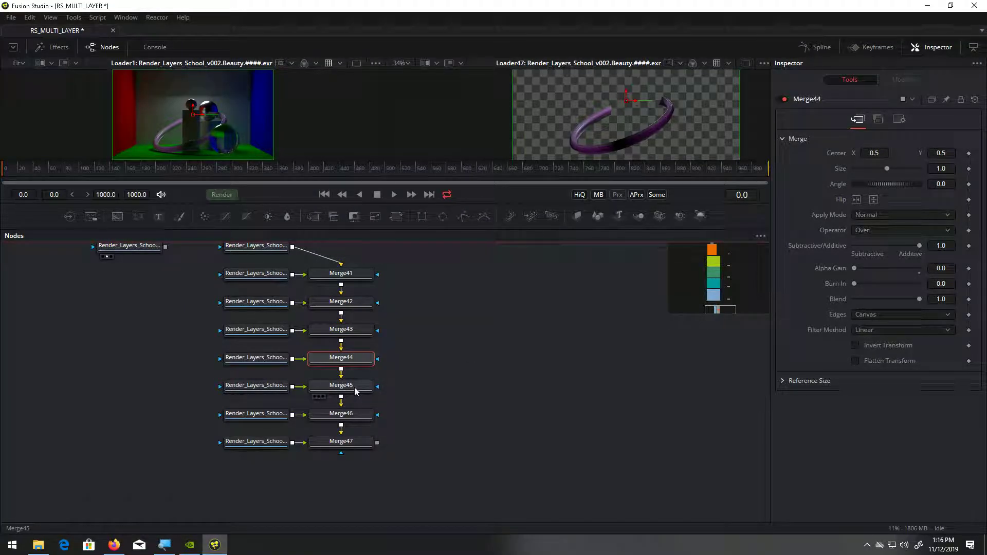
right_click(355, 390)
left_click(403, 139)
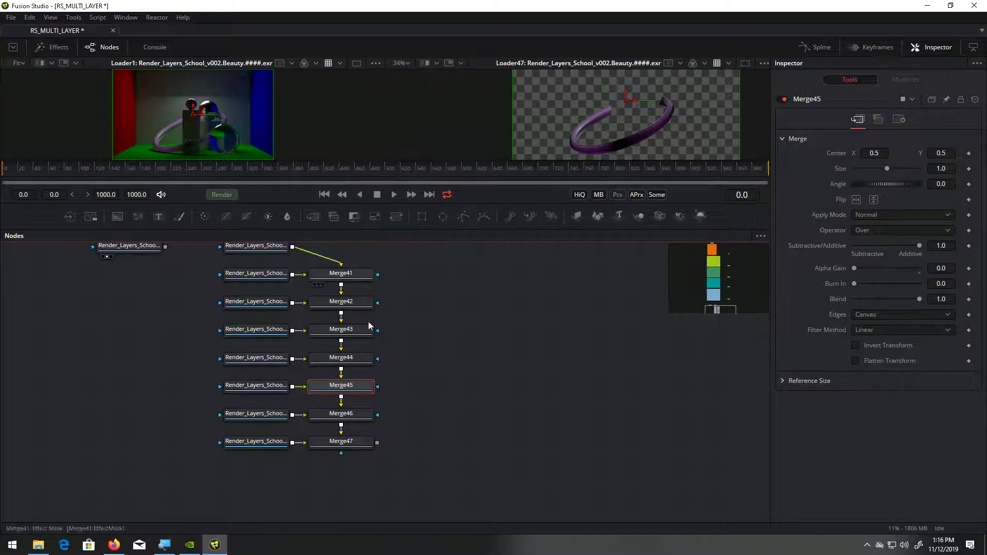
right_click(356, 419)
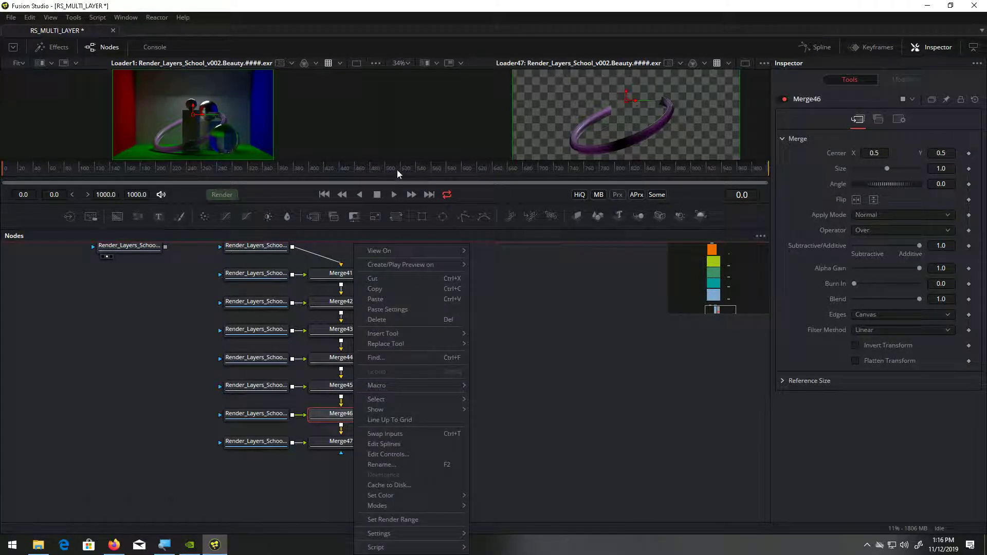
left_click(387, 309)
right_click(366, 445)
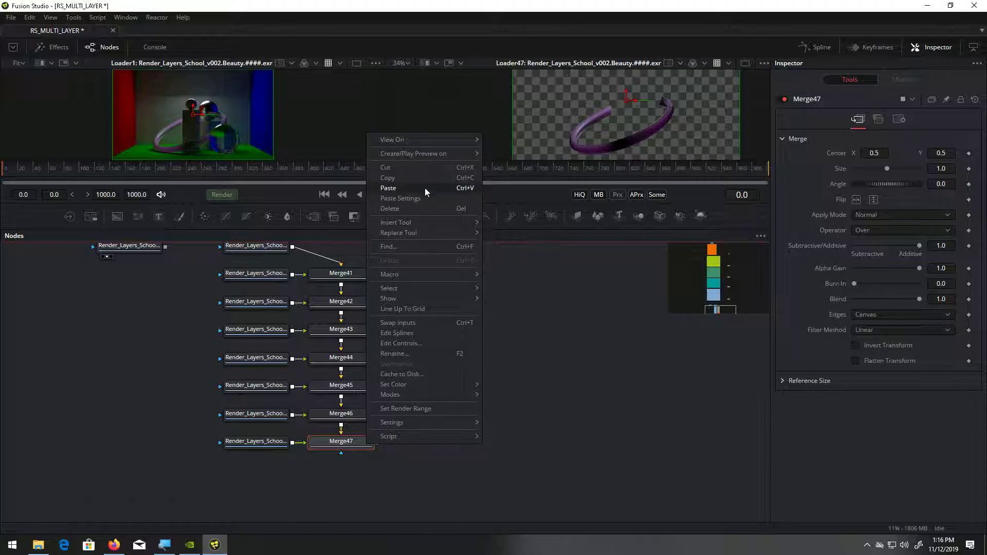
left_click(395, 198)
Show Merge47 in the second viewer and connect the TORUS_FRONT_MASK loader as effect mask of the torus VolumeLighting loader.
left_click_drag(371, 445, 585, 153)
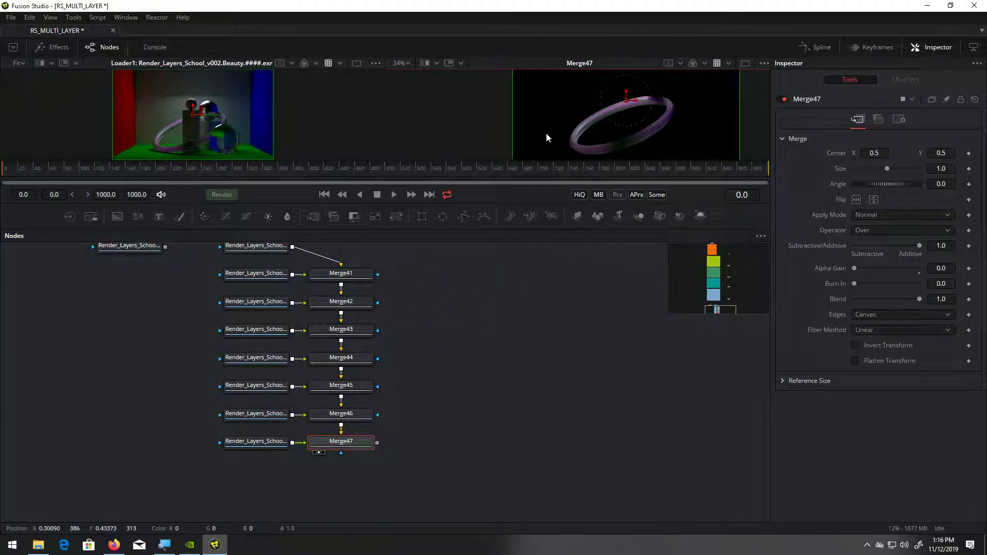
left_click_drag(161, 308, 171, 333)
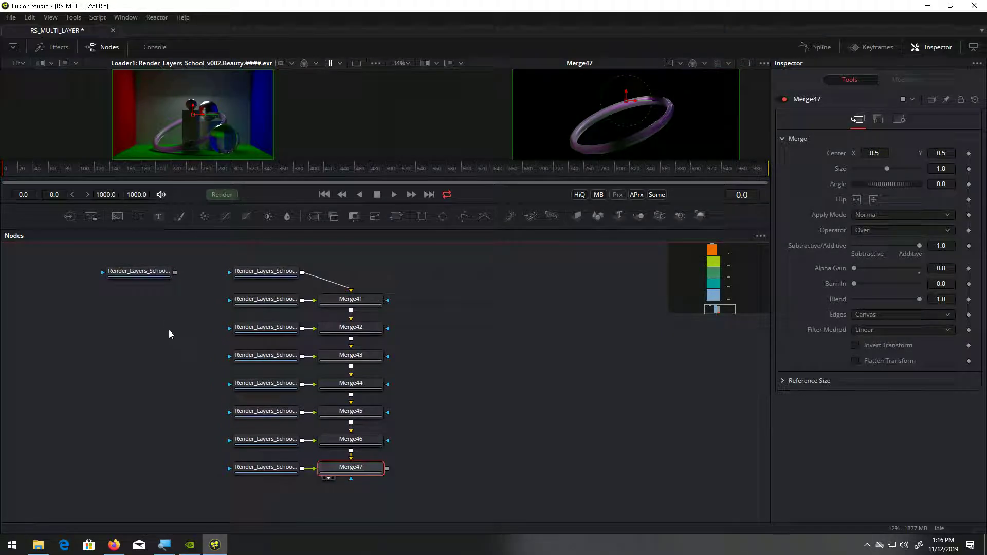
left_click_drag(175, 273, 229, 274)
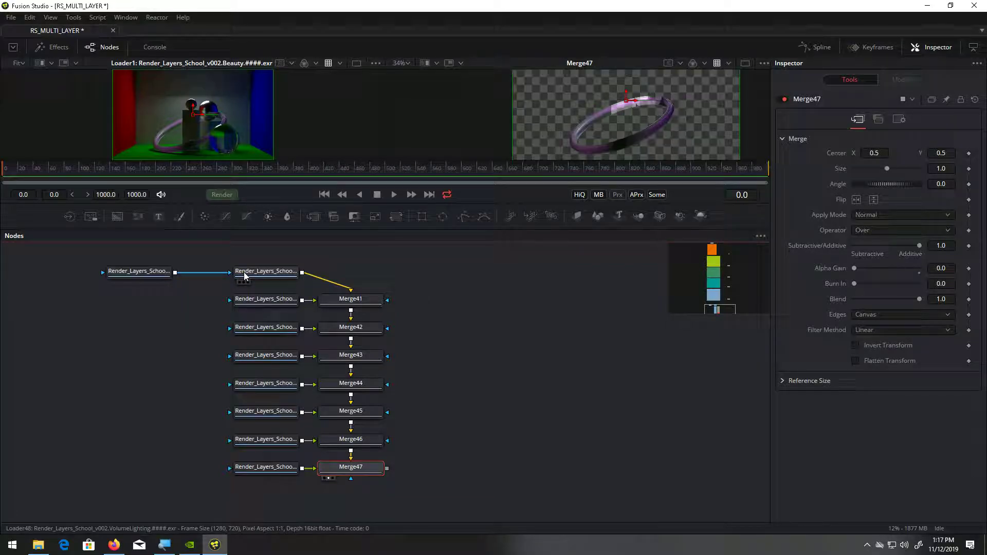
scroll(652, 121, "up", 5)
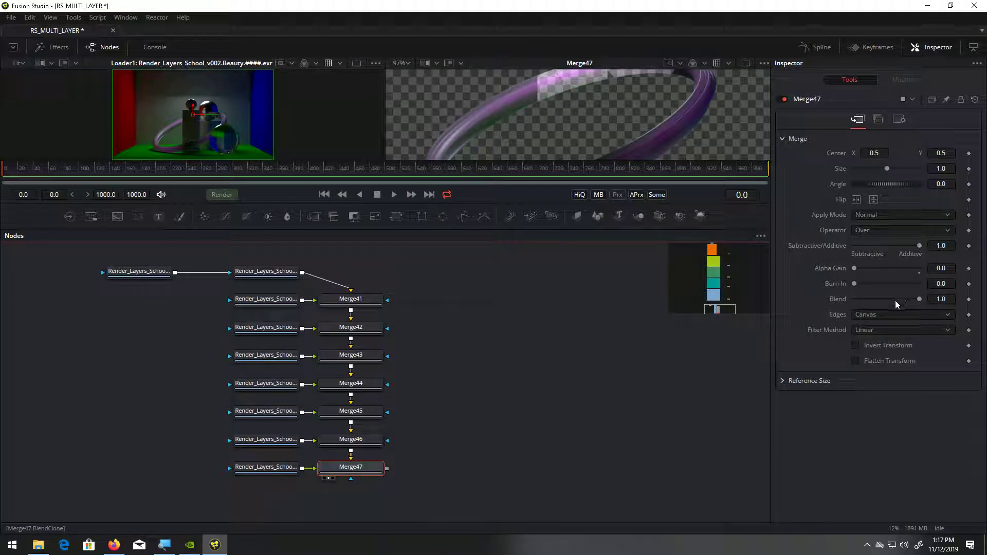
left_click_drag(174, 273, 250, 304)
Enable Post-Multiply by Alpha in the import settings of the TORUS_FRONT_MASK loader.
left_click(139, 272)
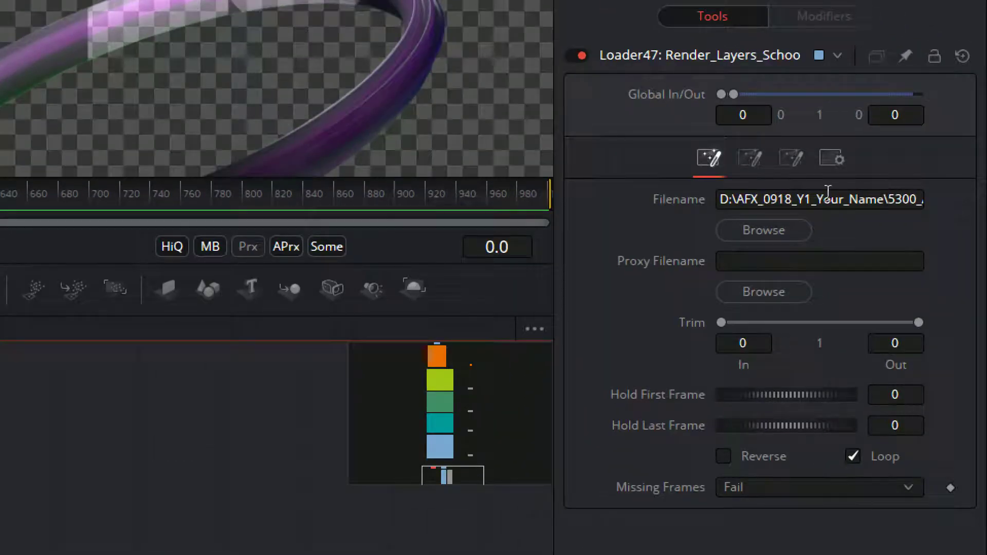
left_click(749, 159)
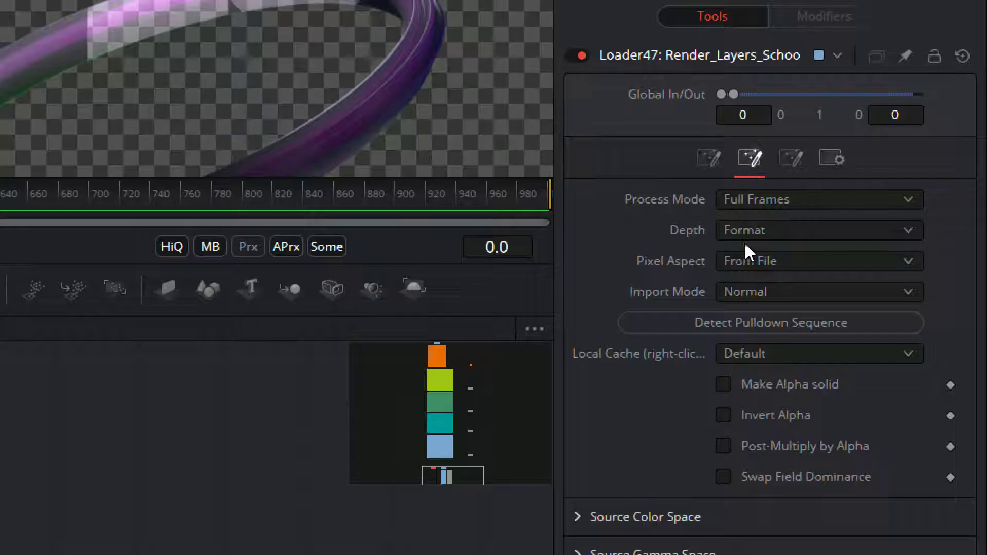
left_click(768, 443)
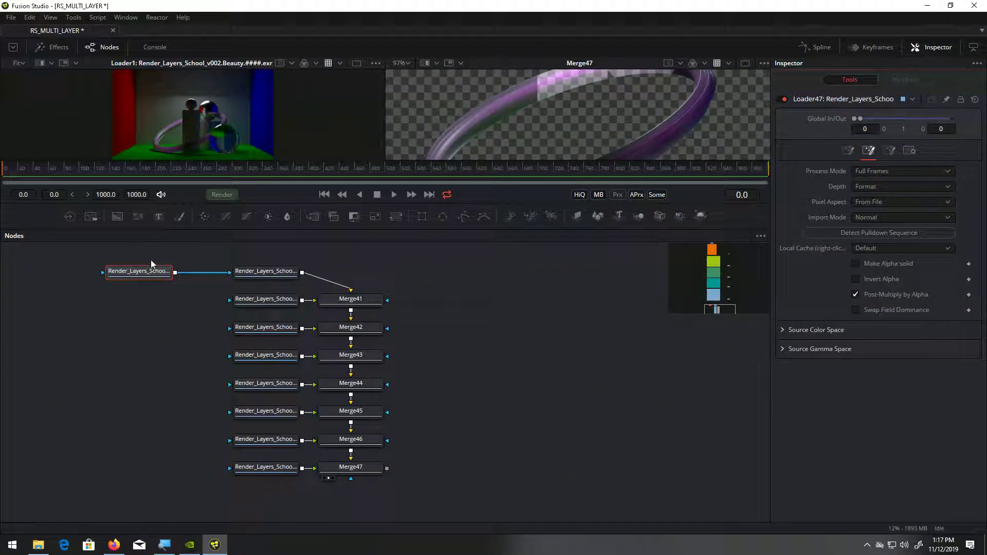
Connect the TORUS_FRONT_MASK loader as effect mask of the torus DiffuseLighting, Emission, GI, Reflections and Refractions loaders.
left_click(161, 277)
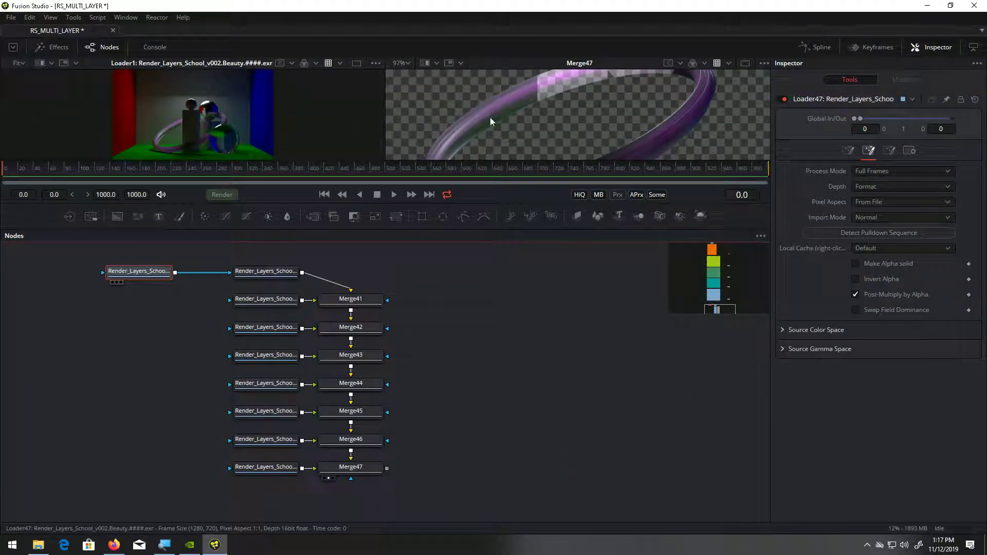
key("2")
left_click_drag(250, 272, 462, 105)
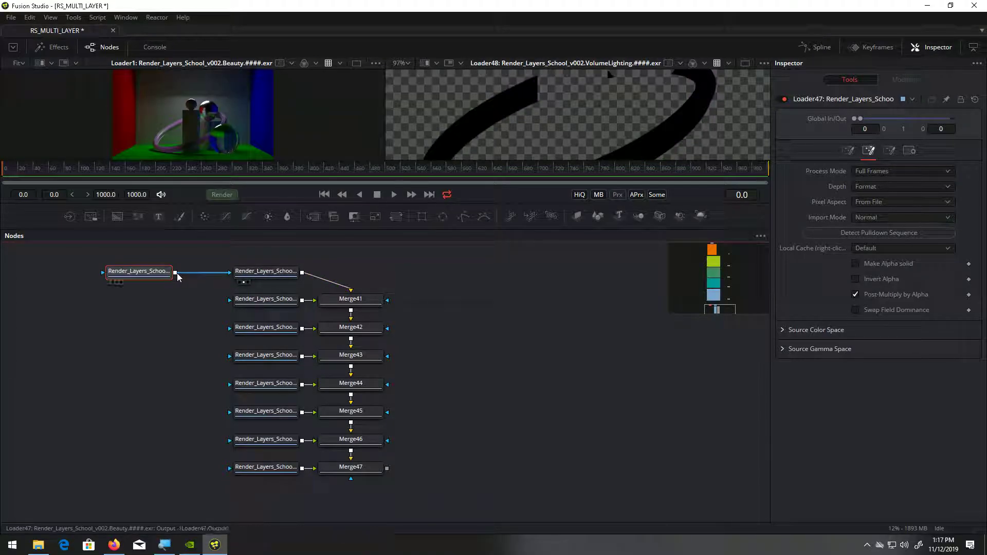
left_click_drag(175, 273, 230, 328)
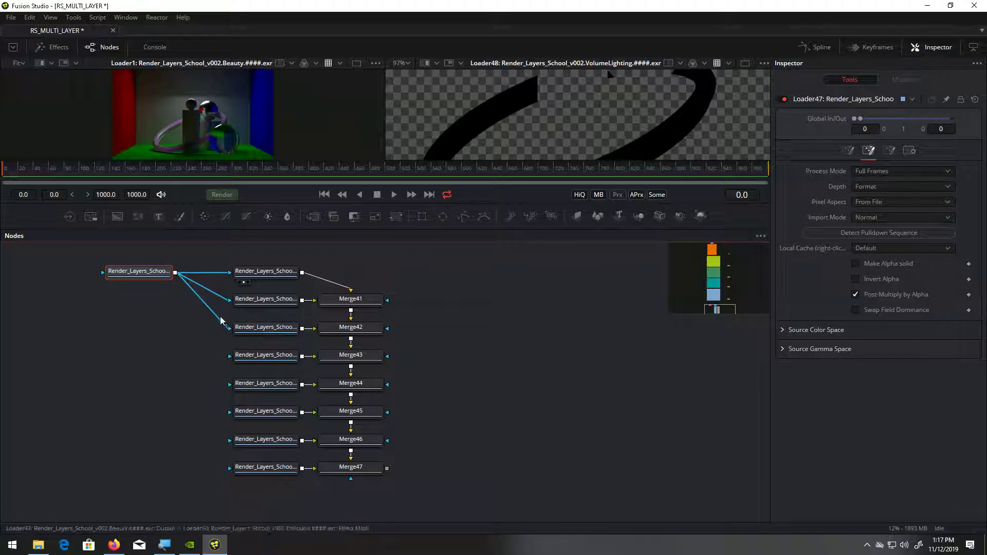
left_click_drag(175, 272, 230, 356)
left_click_drag(176, 274, 250, 387)
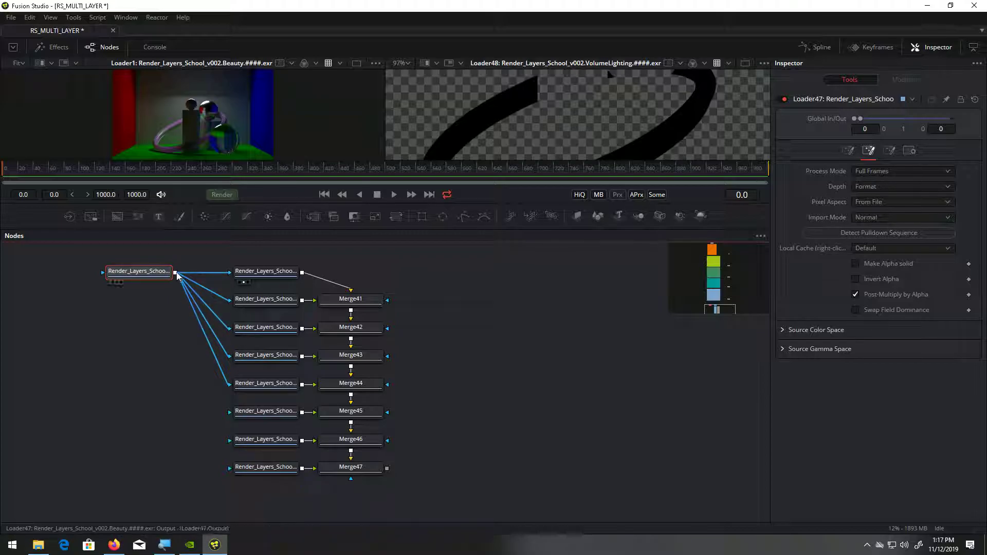
left_click_drag(175, 273, 256, 409)
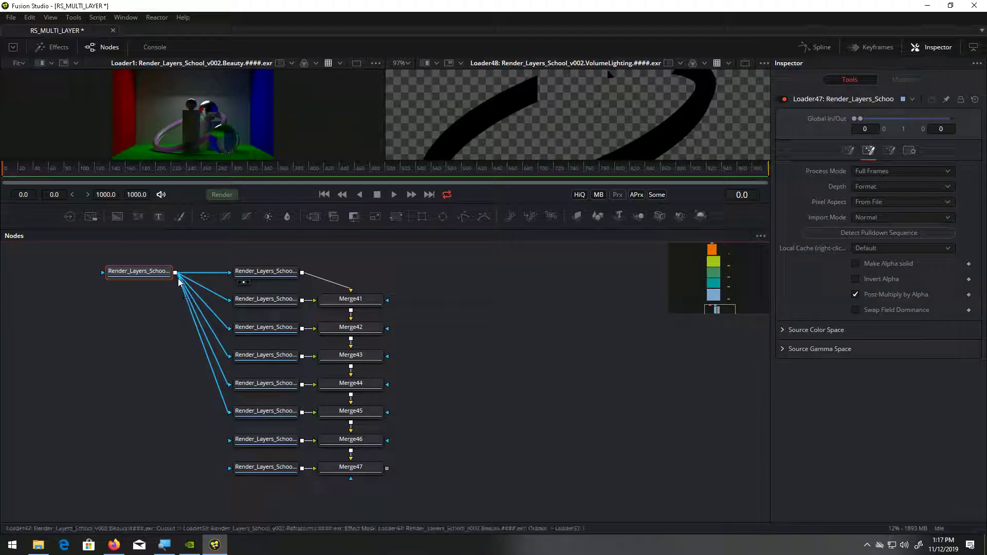
Show Merge47 in the second viewer and connect the TORUS_FRONT_MASK loader as effect mask of the torus SpecularLighting and SSS loaders.
left_click_drag(371, 463, 563, 127)
left_click_drag(176, 273, 254, 440)
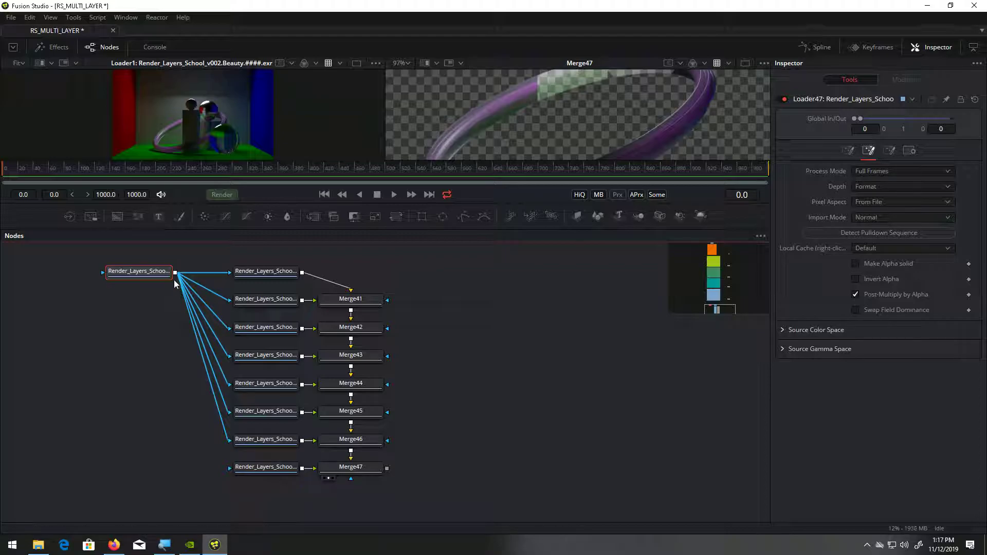
left_click_drag(175, 273, 263, 467)
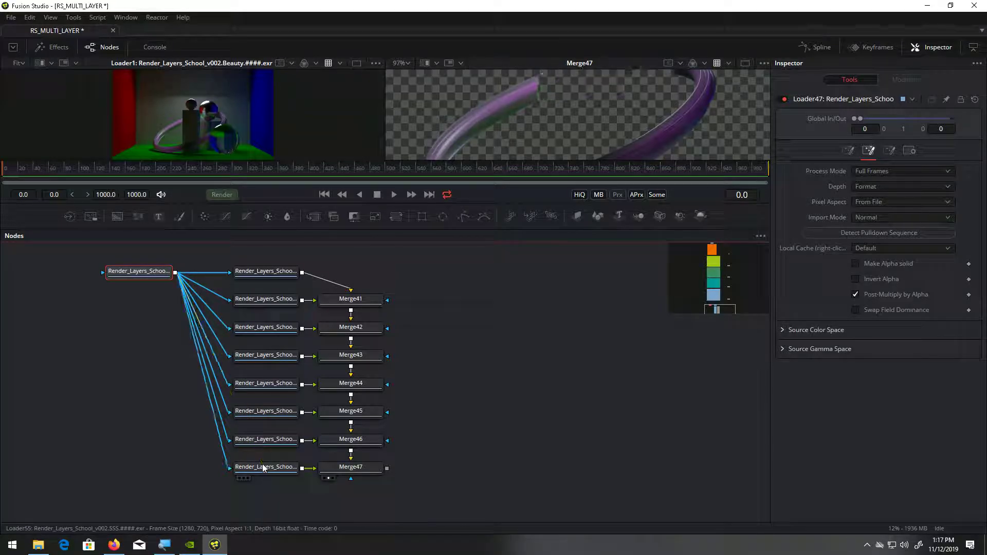
Examine the masked torus edges in Merge47 and turn off Post-Multiply by Alpha for the TORUS_FRONT_MASK loader.
scroll(649, 100, "up", 2)
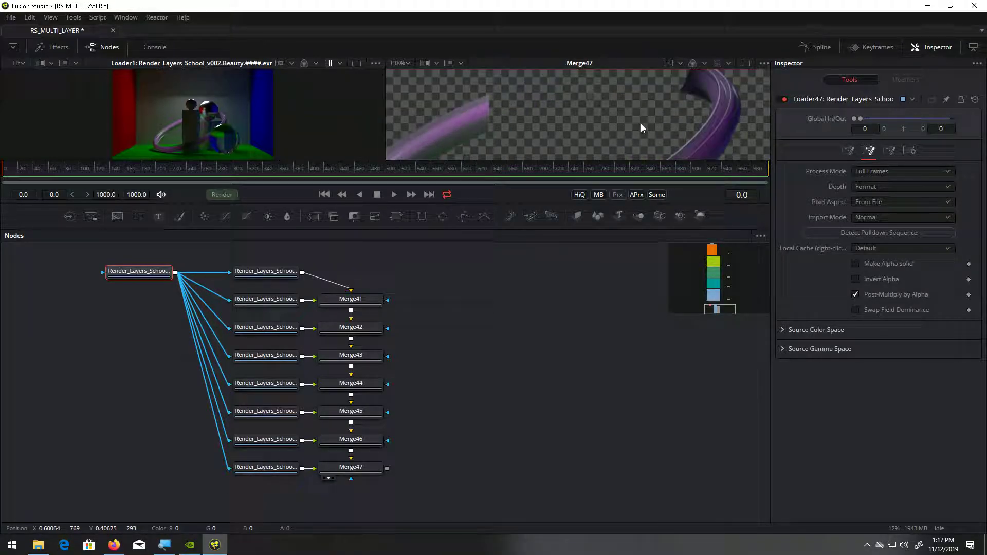
scroll(640, 124, "up", 1)
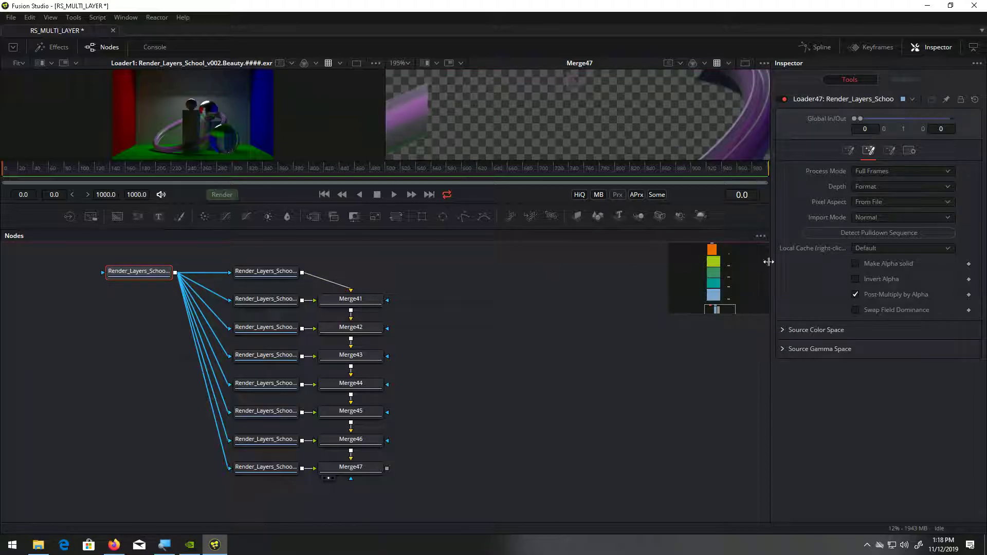
left_click(862, 294)
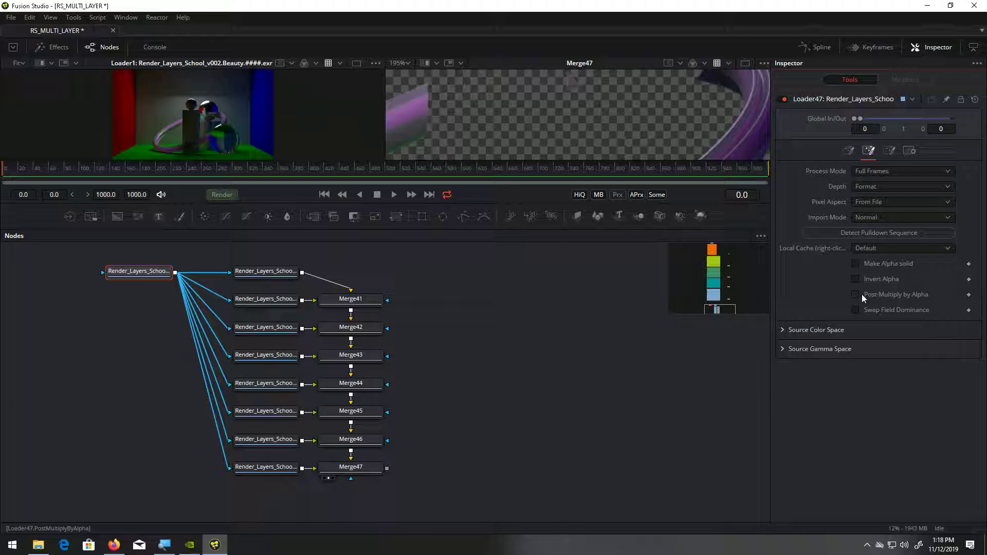
left_click(862, 295)
left_click(861, 295)
Move the torus mask loader, pass loaders and merges into line with the node columns of the blue underlay above.
scroll(451, 300, "down", 3)
left_click_drag(452, 300, 398, 366)
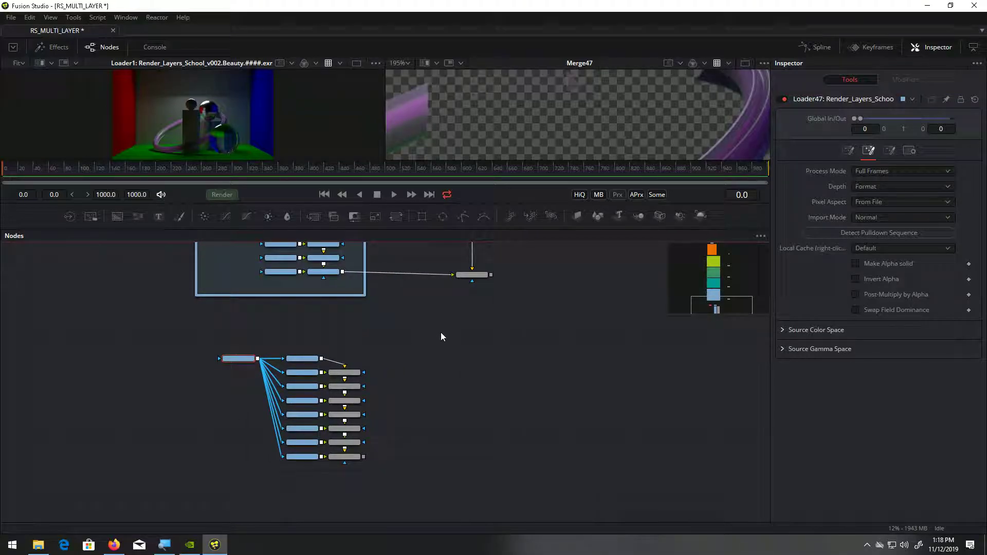
left_click_drag(236, 359, 211, 362)
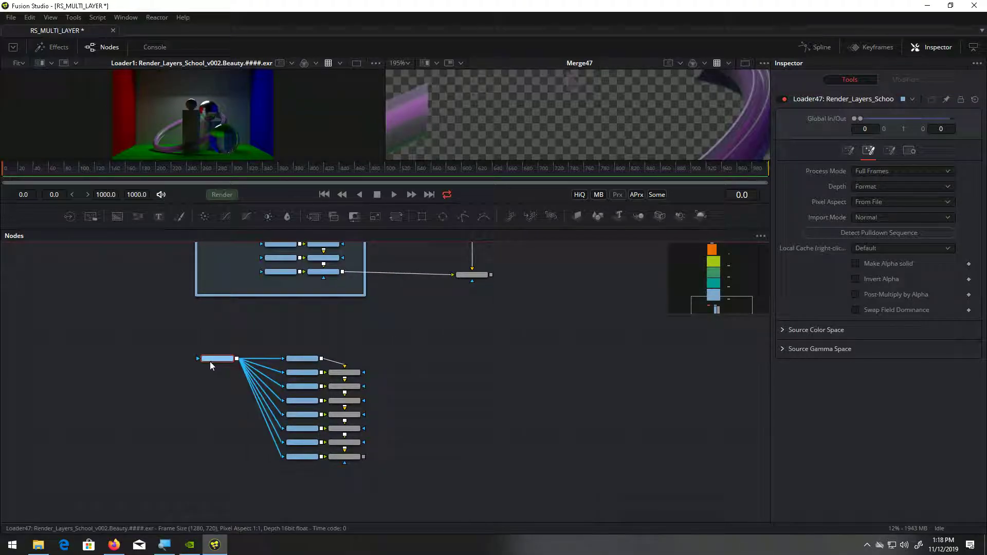
left_click_drag(274, 319, 340, 454)
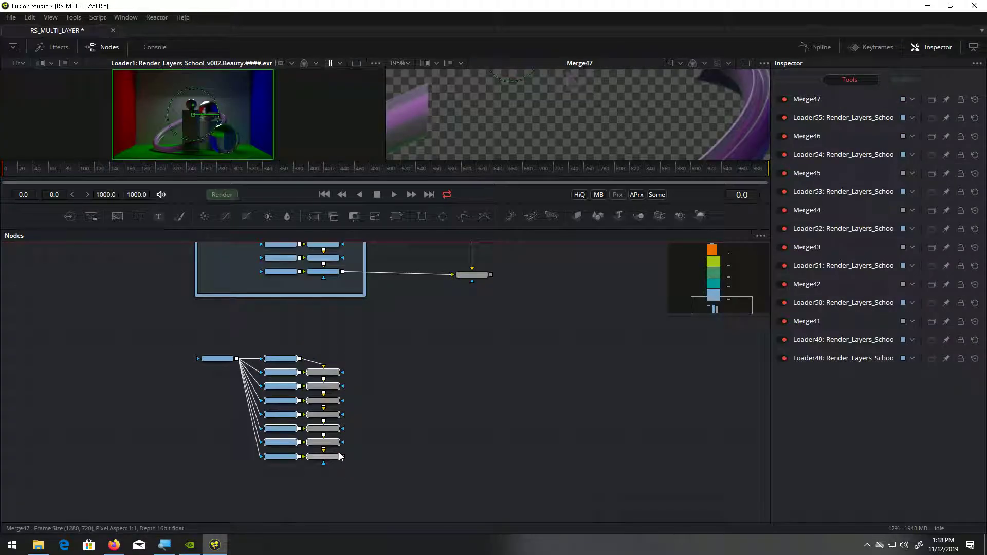
Select all torus loaders and merges and add an Underlay behind them.
left_click_drag(163, 331, 386, 471)
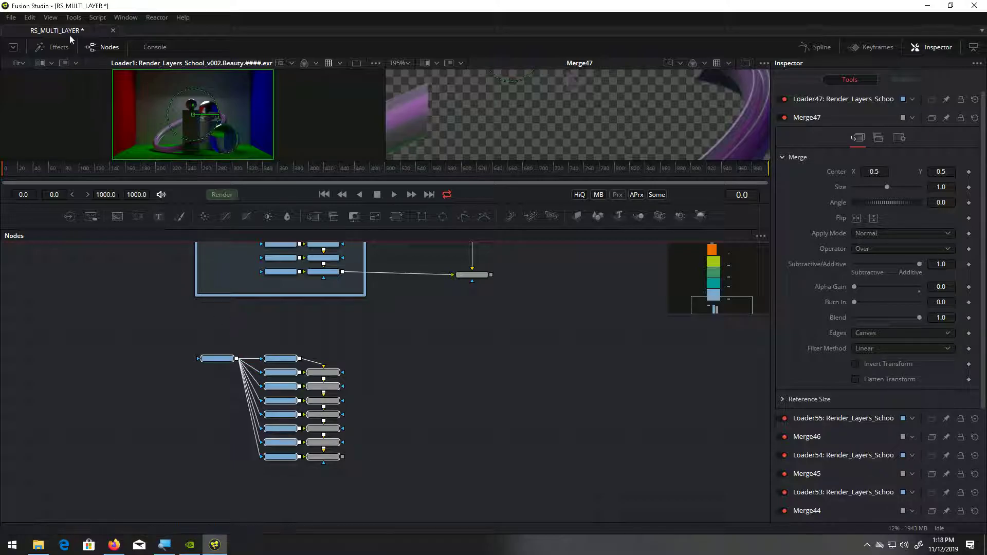
left_click(72, 19)
mouse_move(84, 140)
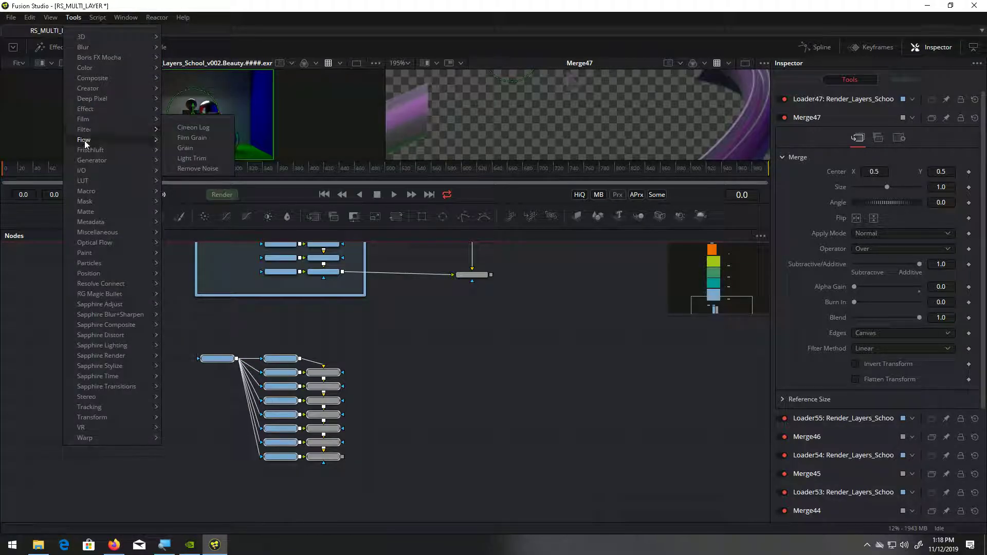
left_click(211, 158)
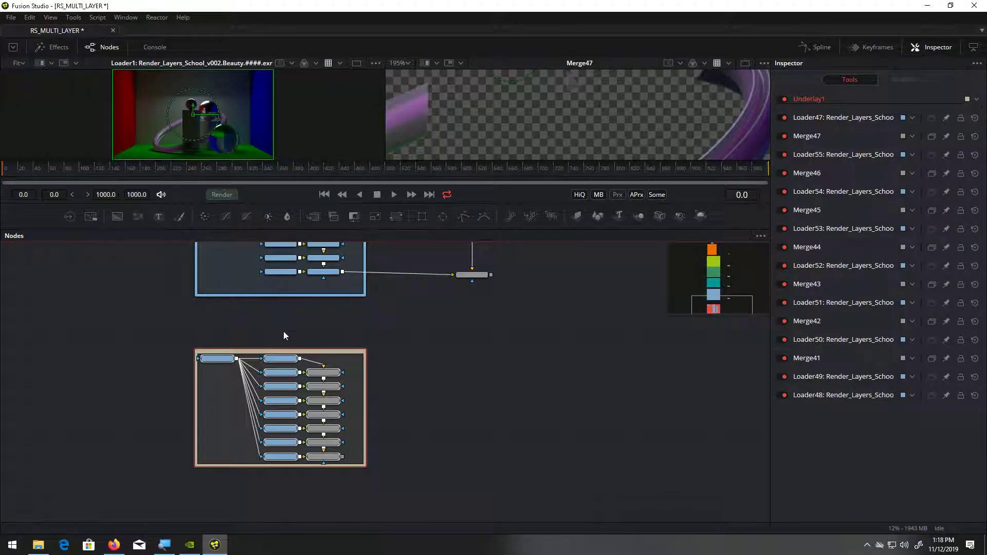
Colour the torus underlay and its nodes Violet and extend the underlay above and below the nodes.
right_click(287, 354)
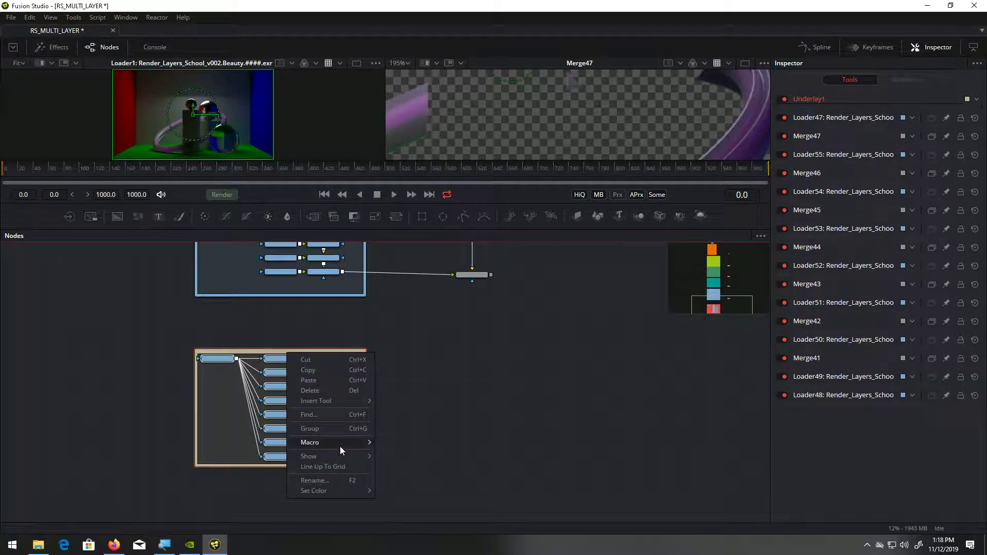
mouse_move(336, 493)
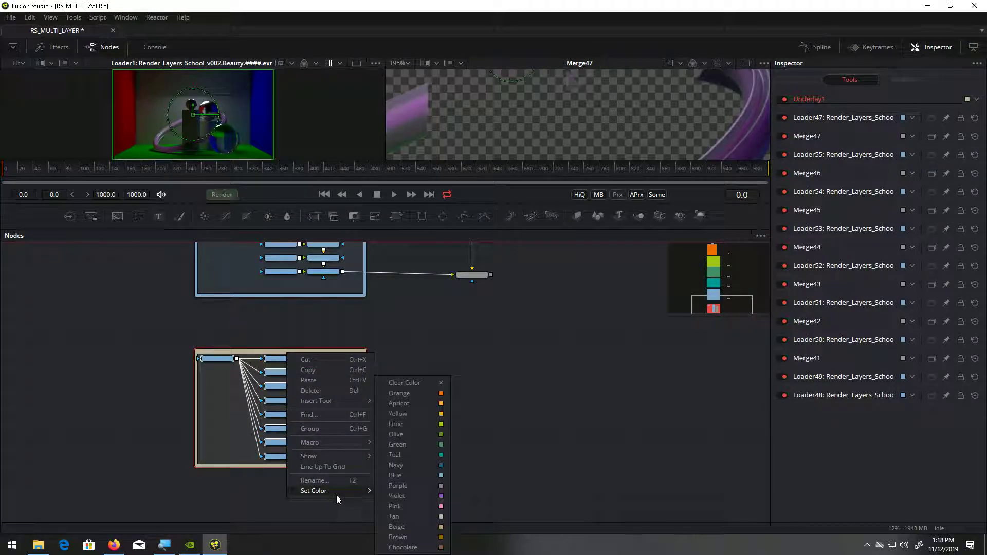
left_click(443, 496)
left_click_drag(322, 349, 325, 326)
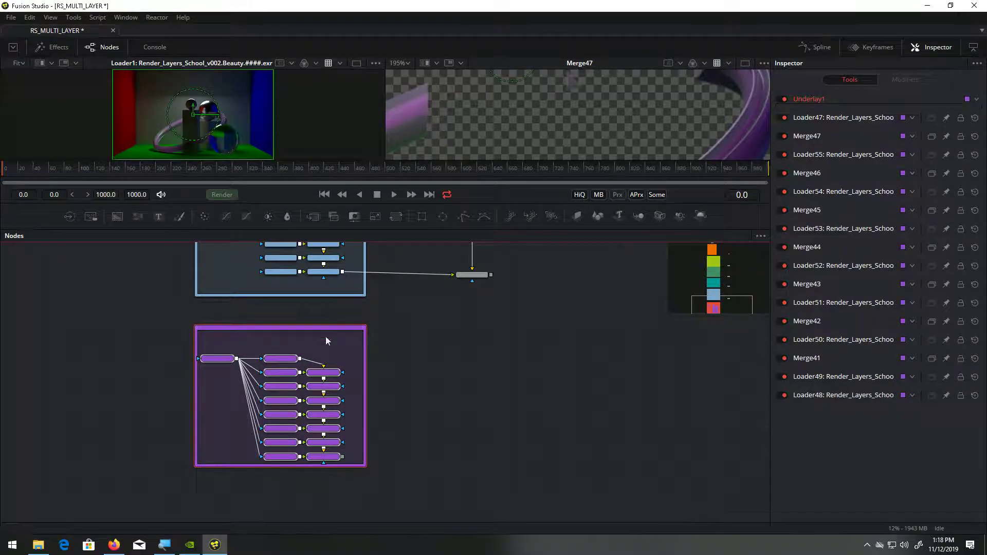
left_click_drag(349, 467, 350, 482)
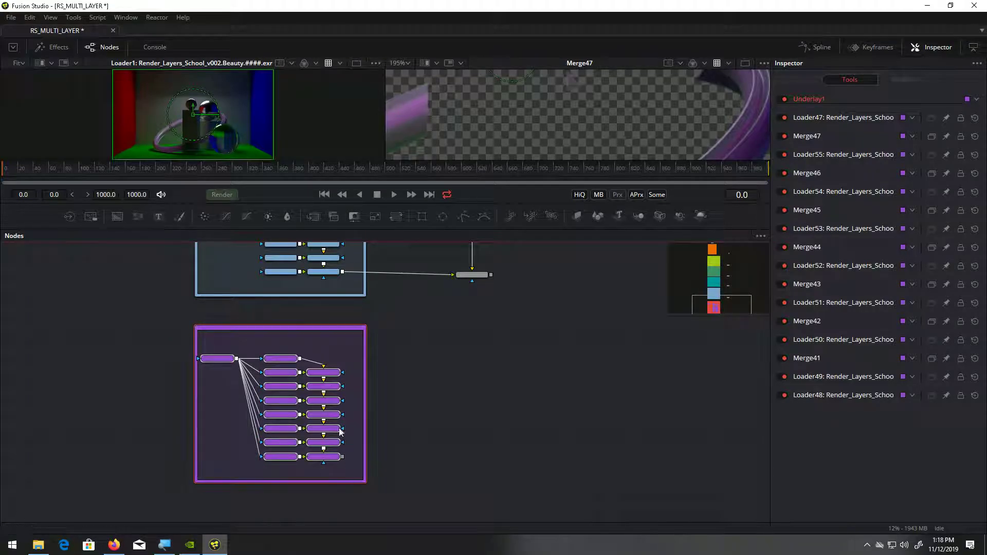
Try to rename the torus underlay as TORUS while all its nodes are selected.
scroll(261, 346, "up", 3)
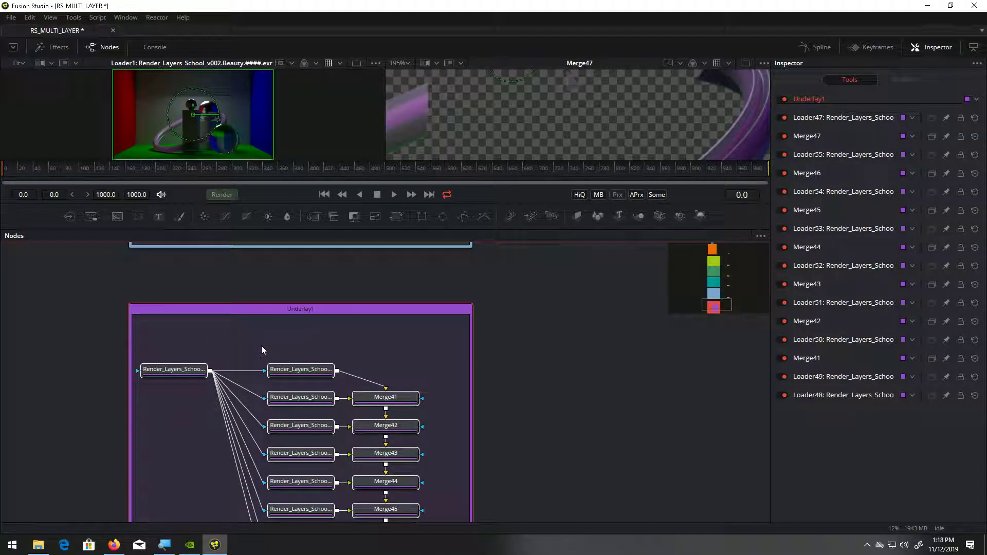
right_click(289, 310)
left_click(320, 410)
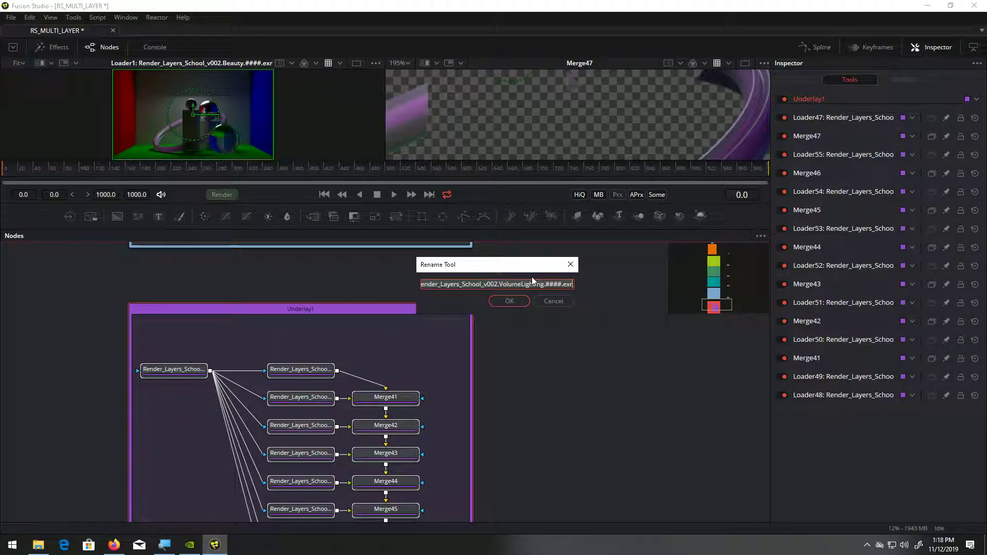
key("BackSpace")
type("T")
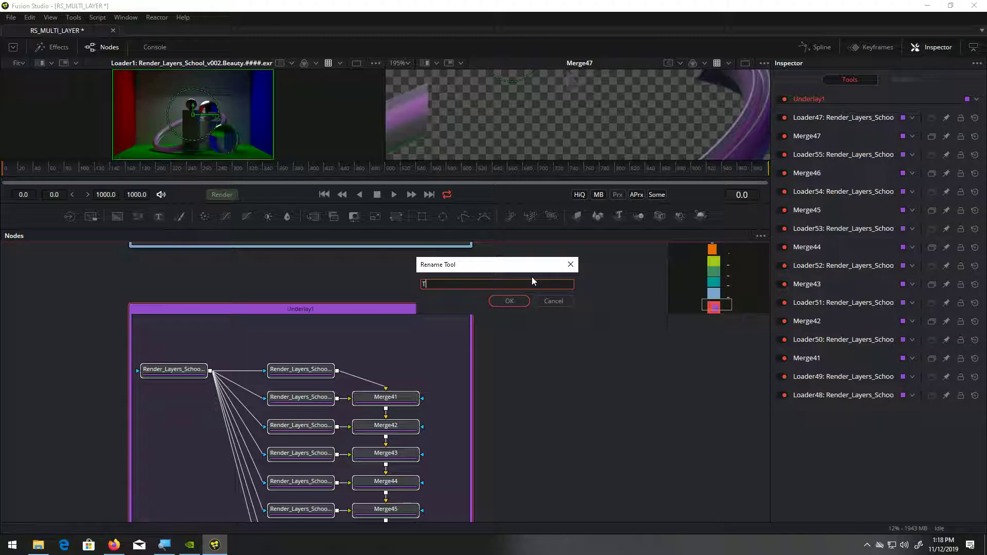
type("ORUS")
key("Return")
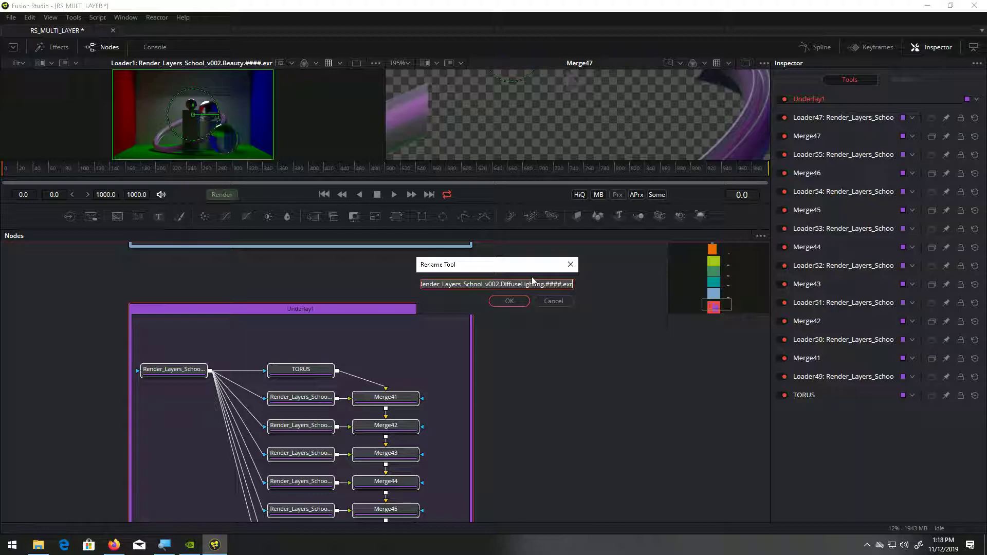
left_click(501, 300)
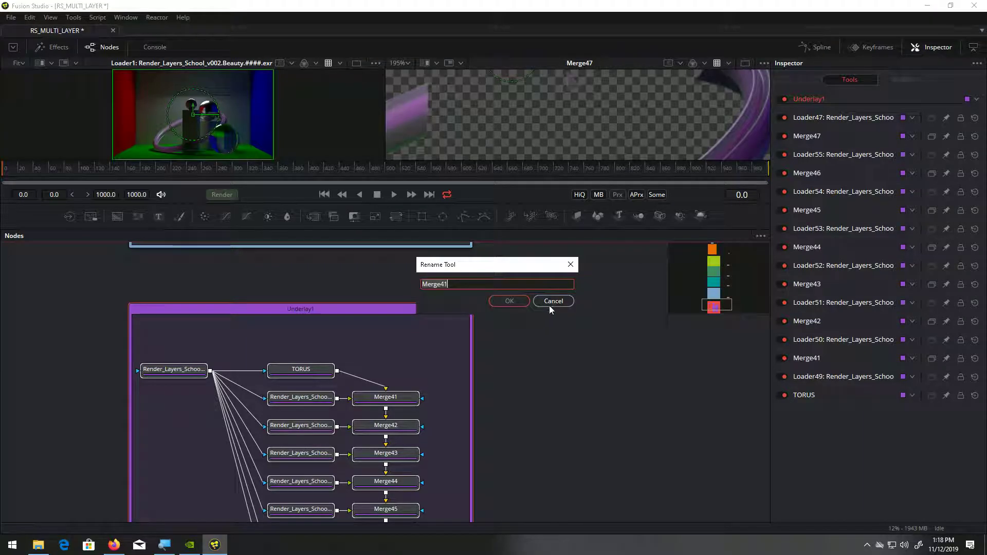
left_click(548, 302)
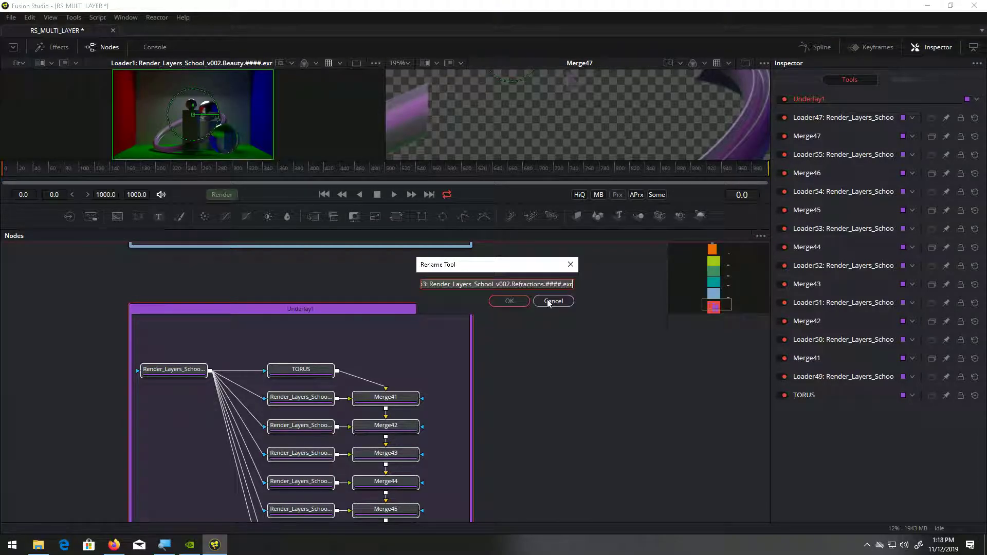
left_click(547, 301)
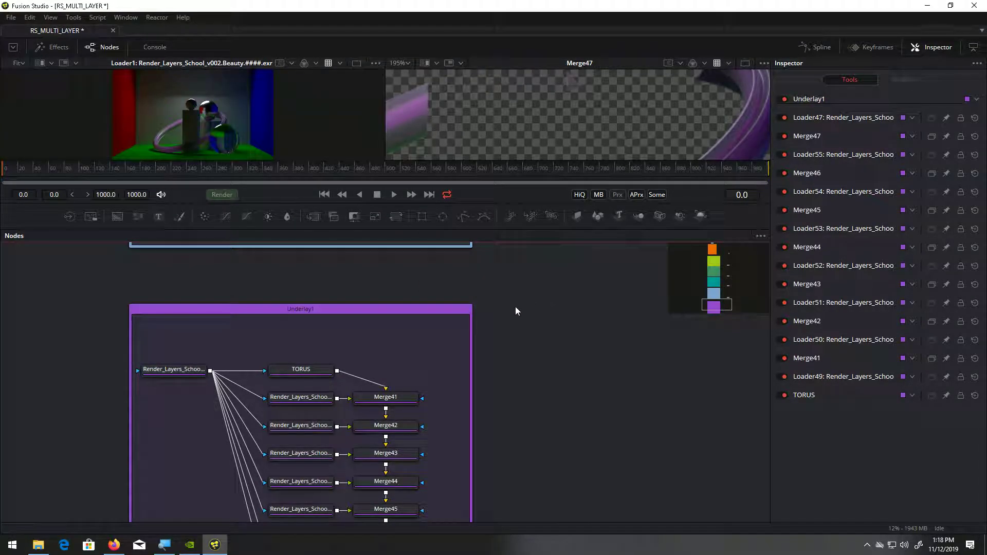
Undo the TORUS rename of the torus VolumeLighting loader and select the underlay.
left_click(396, 321)
scroll(305, 313, "down", 2)
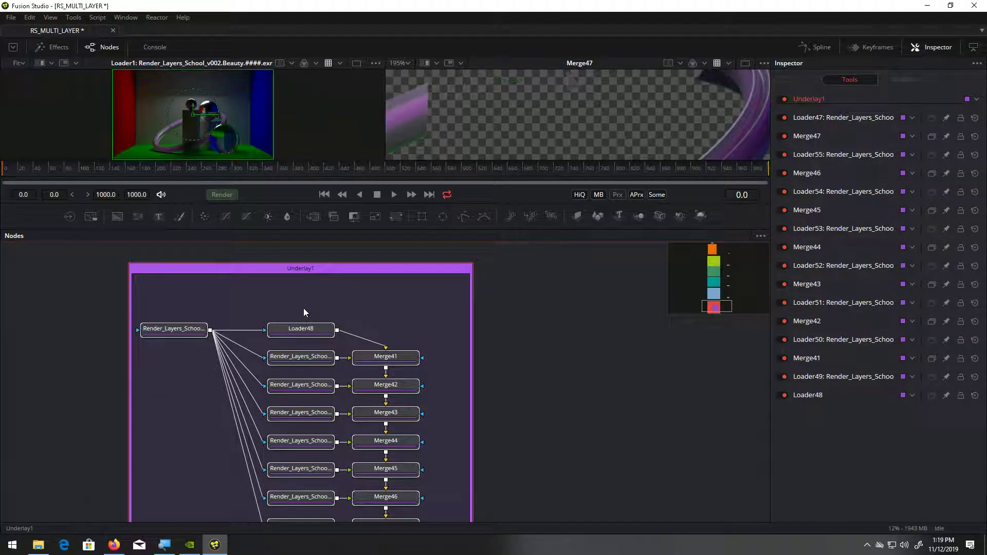
key("Delete")
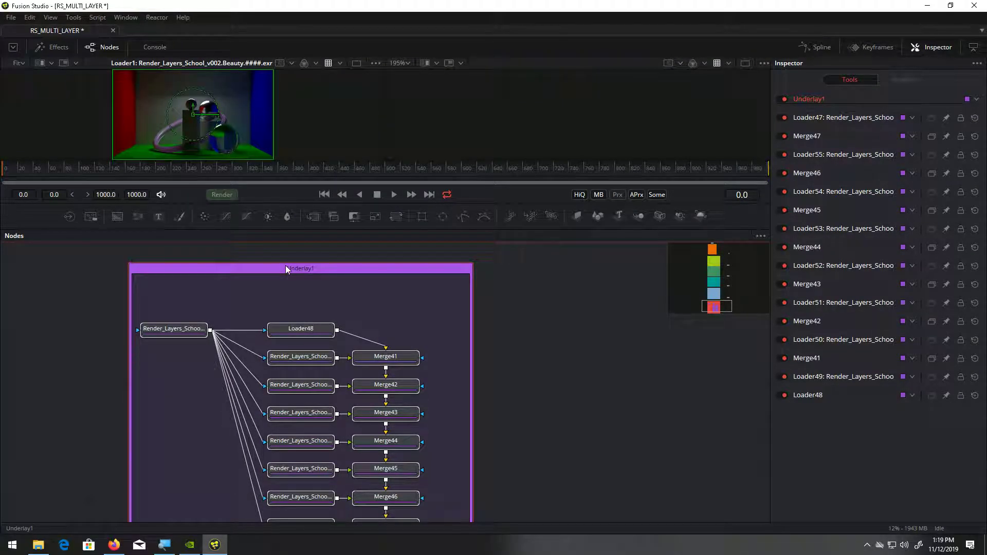
Rename the torus underlay as TORUS and skip renaming the nodes inside it.
key("F2")
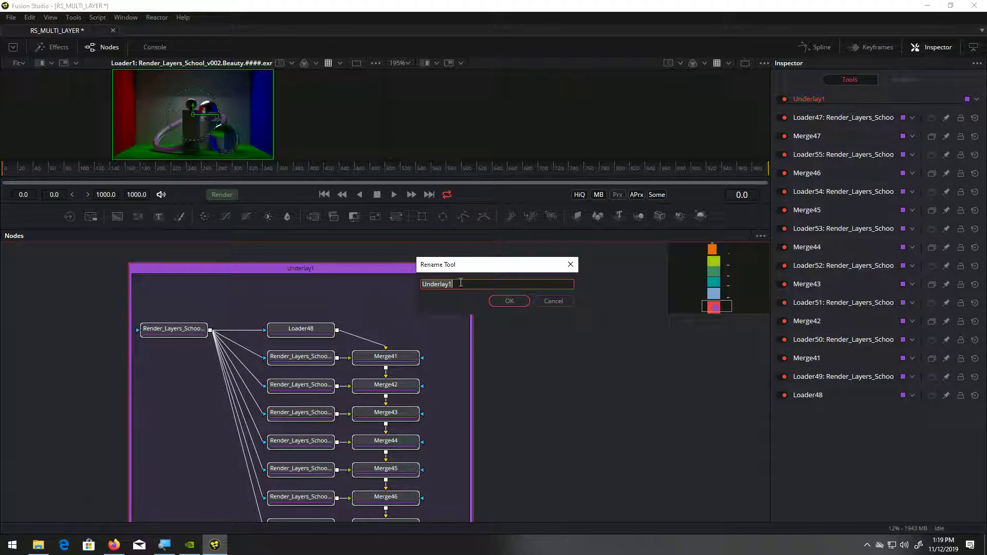
type("TORUS")
left_click(509, 301)
left_click(544, 301)
left_click(544, 301)
left_click(544, 302)
left_click(544, 301)
left_click(544, 301)
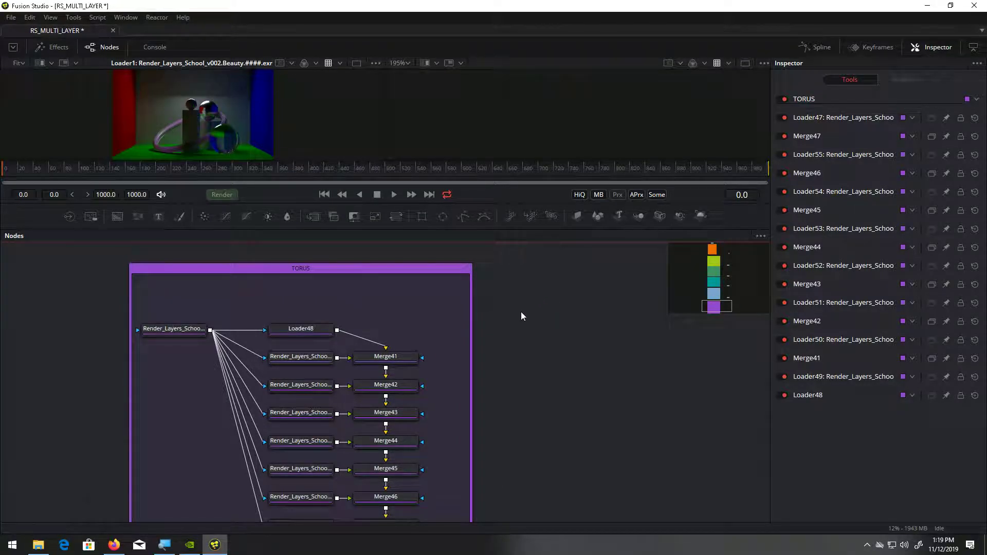
Add a Merge node in the empty area beside the TORUS underlay.
left_click_drag(517, 316, 488, 340)
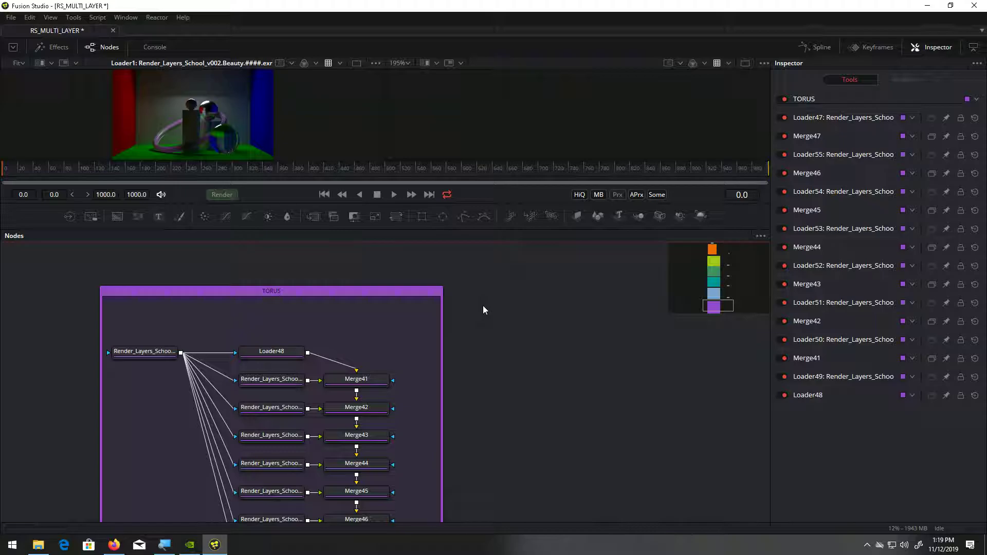
scroll(483, 308, "down", 5)
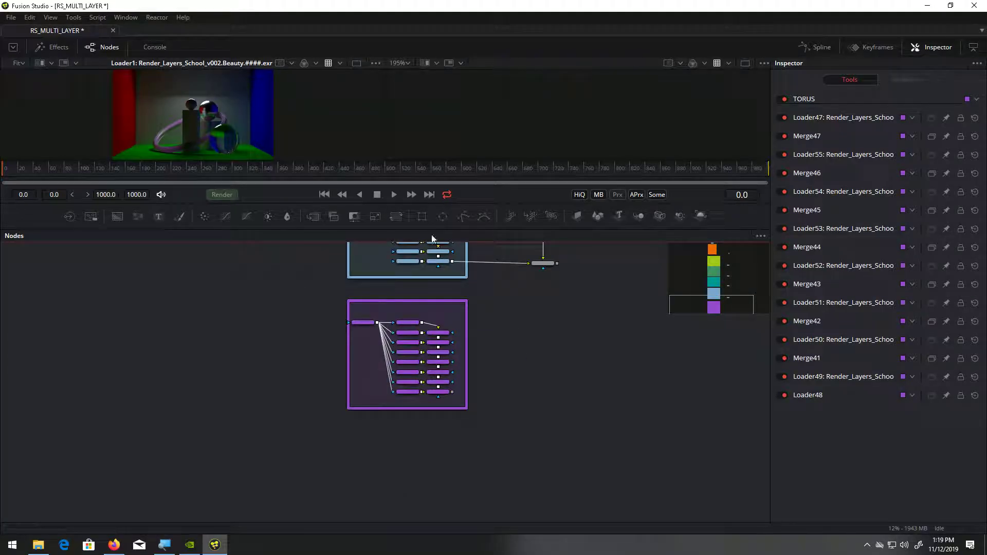
left_click(73, 17)
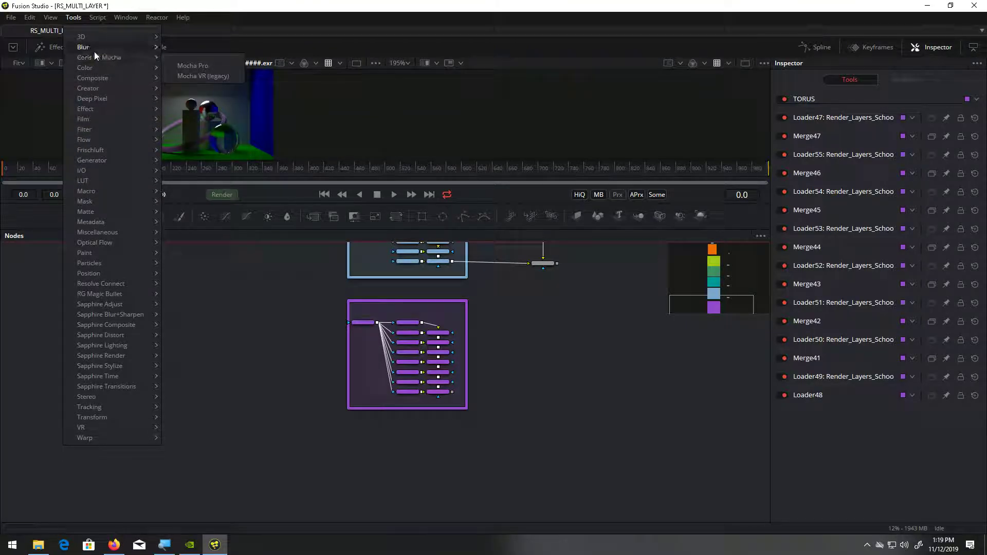
mouse_move(92, 47)
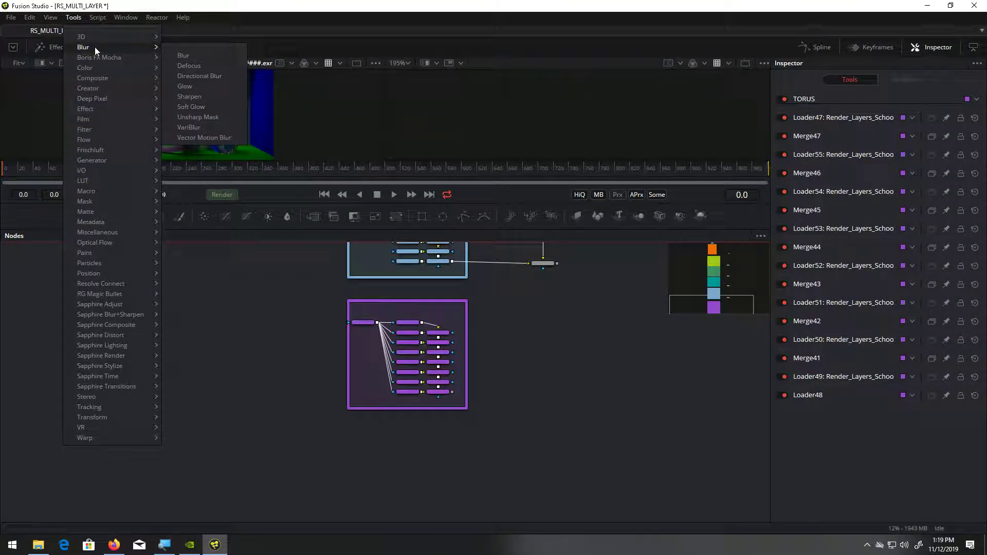
mouse_move(91, 125)
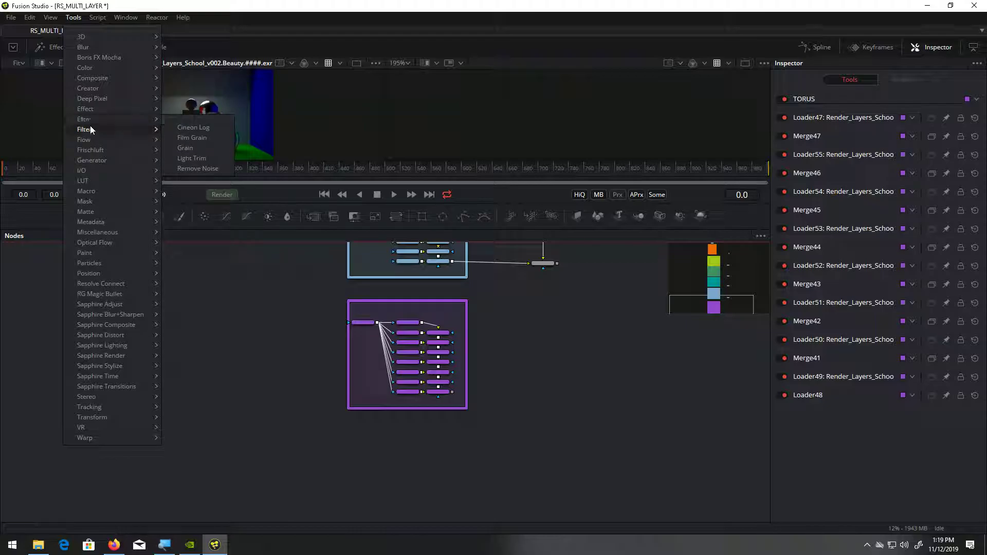
mouse_move(95, 142)
mouse_move(101, 79)
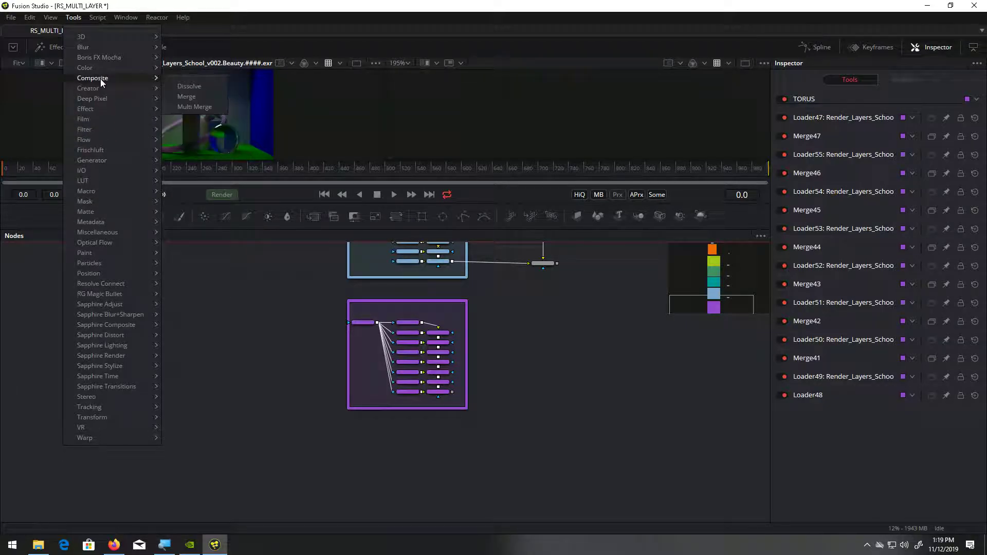
left_click(188, 98)
Connect Merge40 as the background and the torus chain's Merge47 as the foreground of Merge48.
scroll(560, 397, "up", 5)
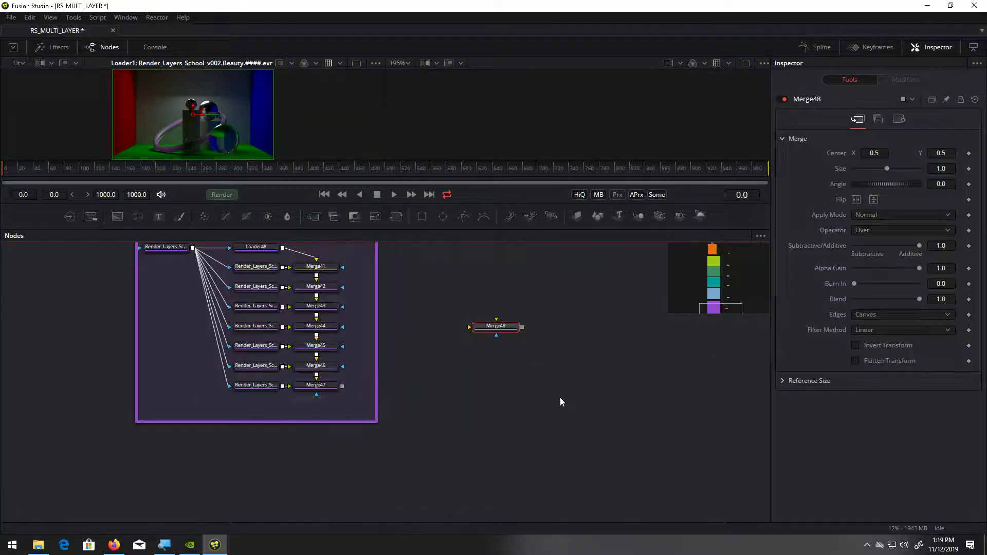
scroll(559, 397, "up", 5)
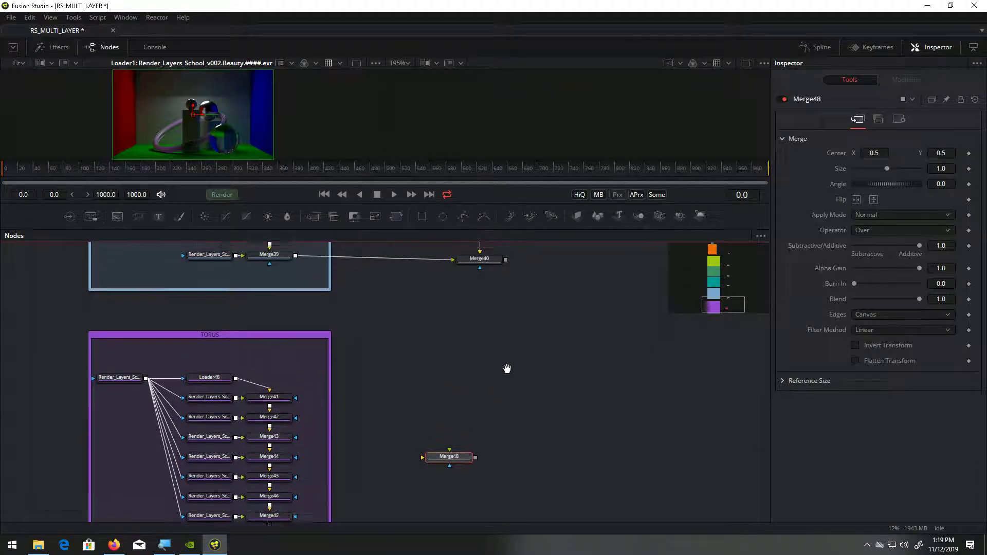
left_click_drag(506, 268, 433, 471)
scroll(385, 461, "down", 5)
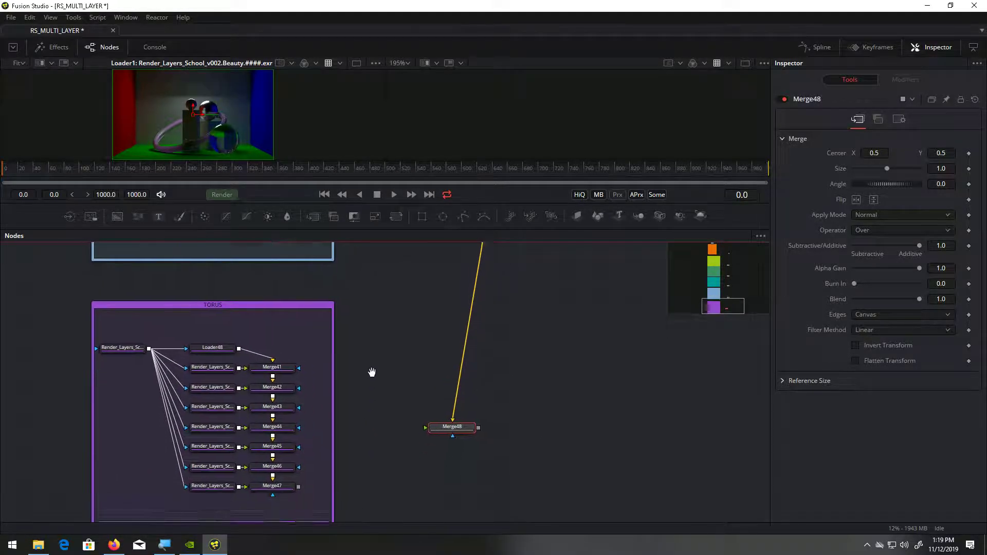
left_click_drag(299, 399, 473, 404)
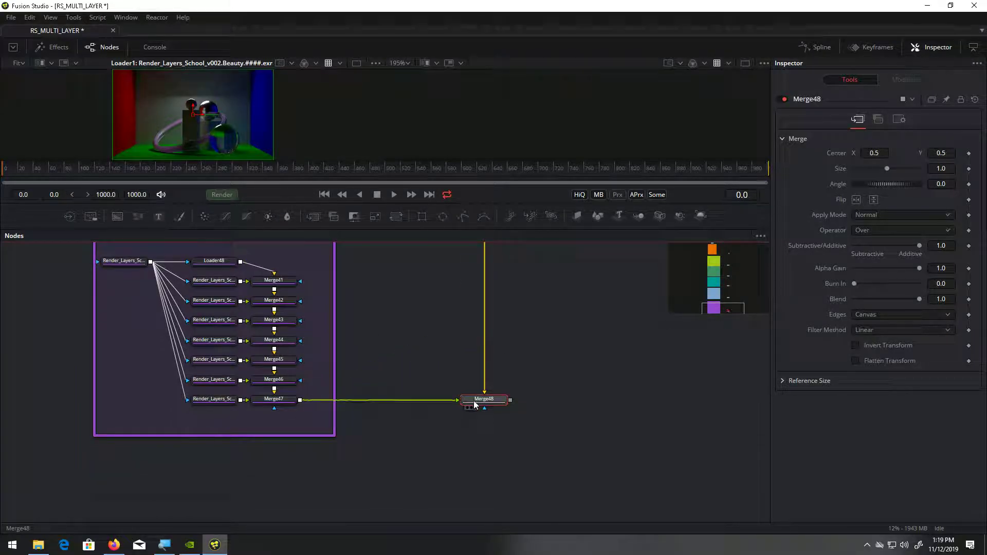
Display Merge48 in the second viewer and fit its image for comparison with the Beauty render.
key("2")
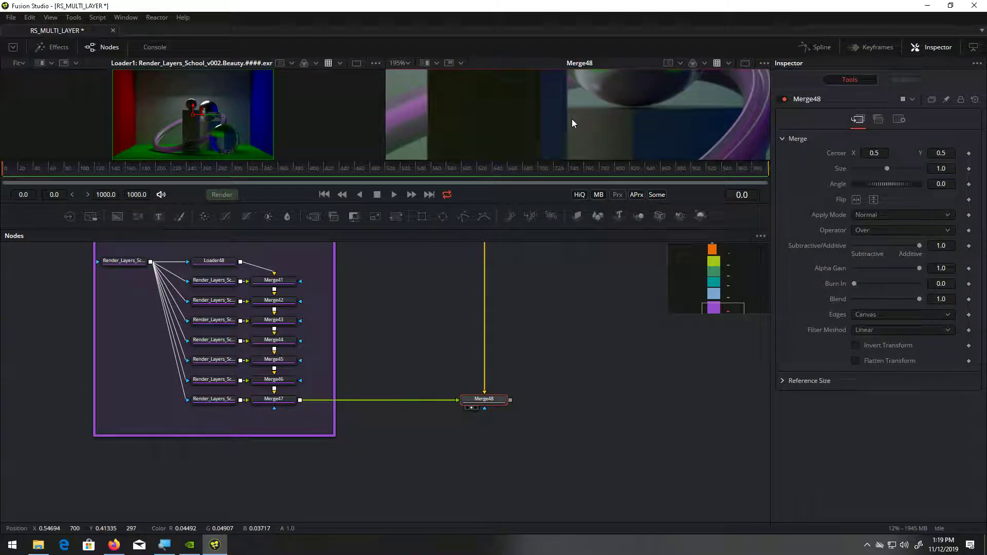
key("ctrl+f")
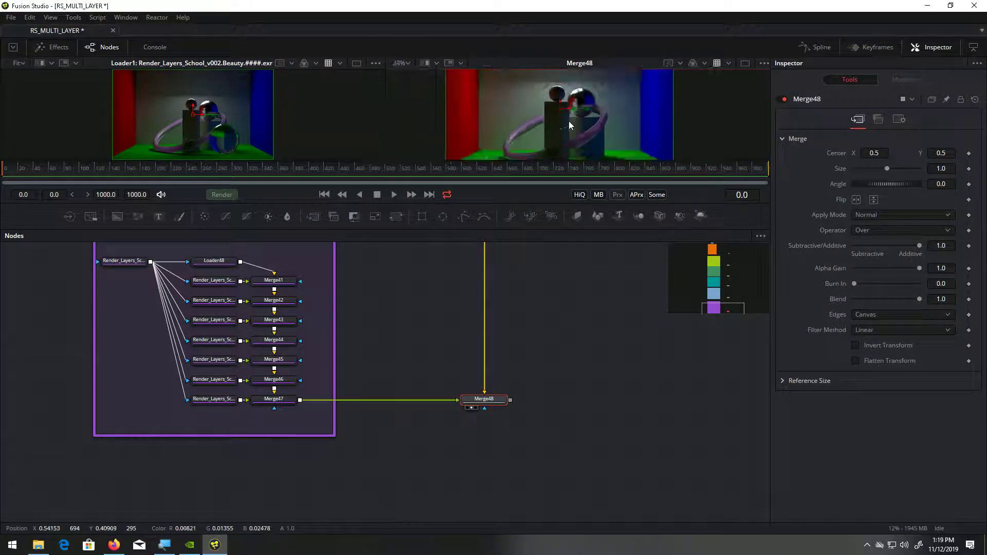
scroll(571, 128, "up", 2)
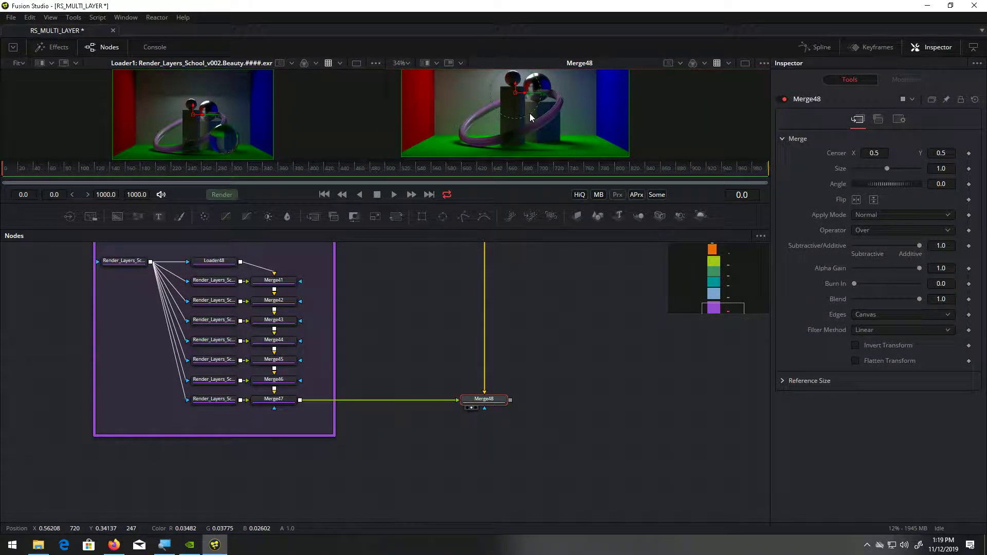
scroll(530, 113, "down", 3)
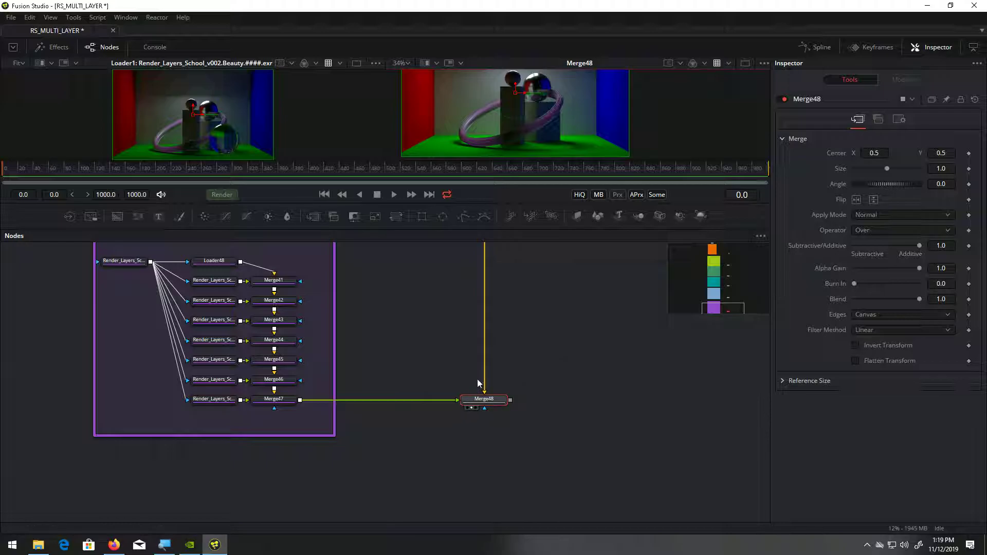
Examine the main merge chain from the TORUS group up through the upper layer groups and back down to Merge48.
left_click_drag(429, 306, 528, 496)
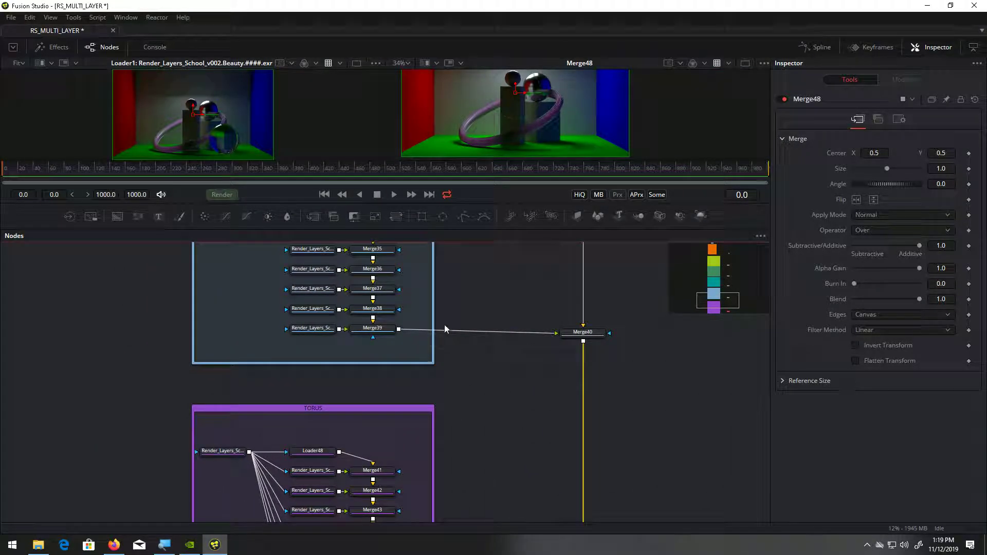
left_click_drag(466, 314, 504, 434)
left_click_drag(516, 339, 525, 492)
left_click_drag(526, 298, 540, 341)
left_click_drag(532, 265, 571, 453)
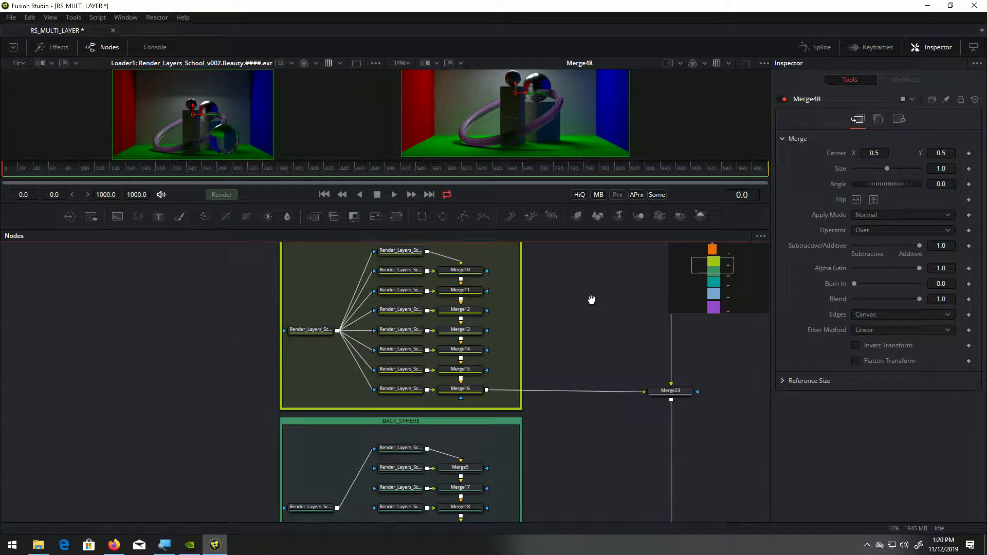
left_click_drag(591, 302, 590, 394)
left_click_drag(591, 319, 590, 389)
left_click_drag(591, 310, 596, 242)
left_click_drag(604, 431, 595, 270)
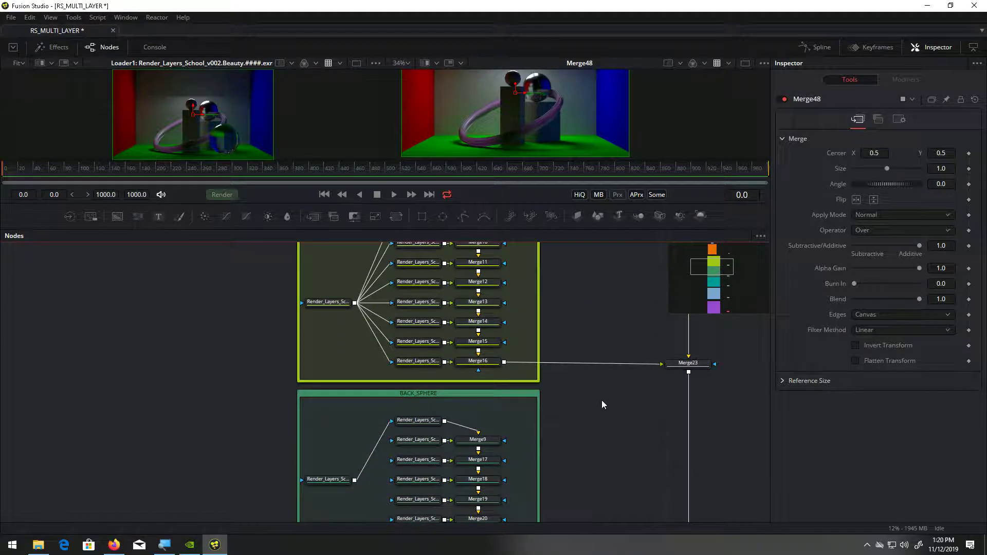
left_click_drag(602, 405, 575, 270)
left_click_drag(594, 452, 561, 264)
left_click_drag(567, 391, 550, 243)
left_click_drag(545, 430, 521, 240)
left_click_drag(518, 383, 534, 327)
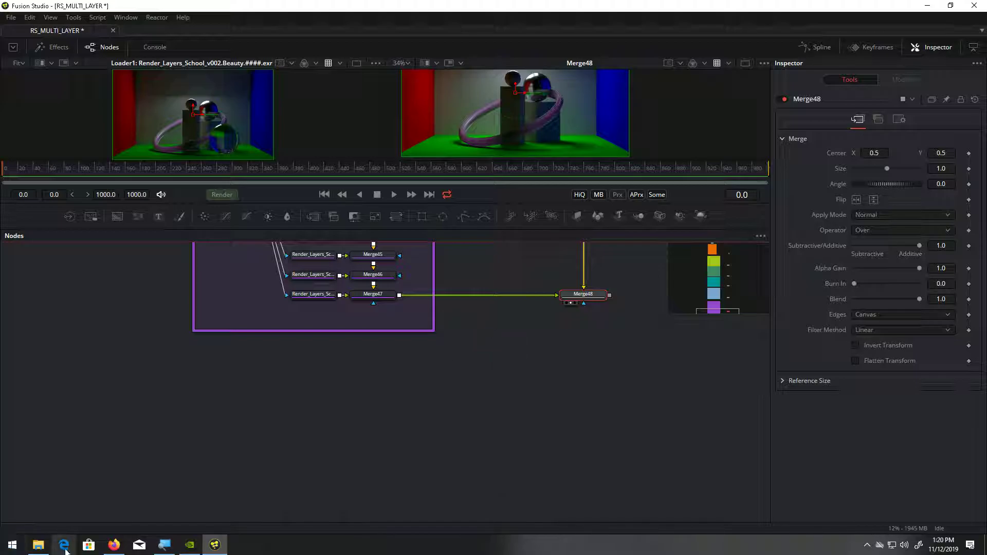
Switch to File Explorer, open the masterLayer folder, and show its files in Details view with full names readable.
left_click(38, 545)
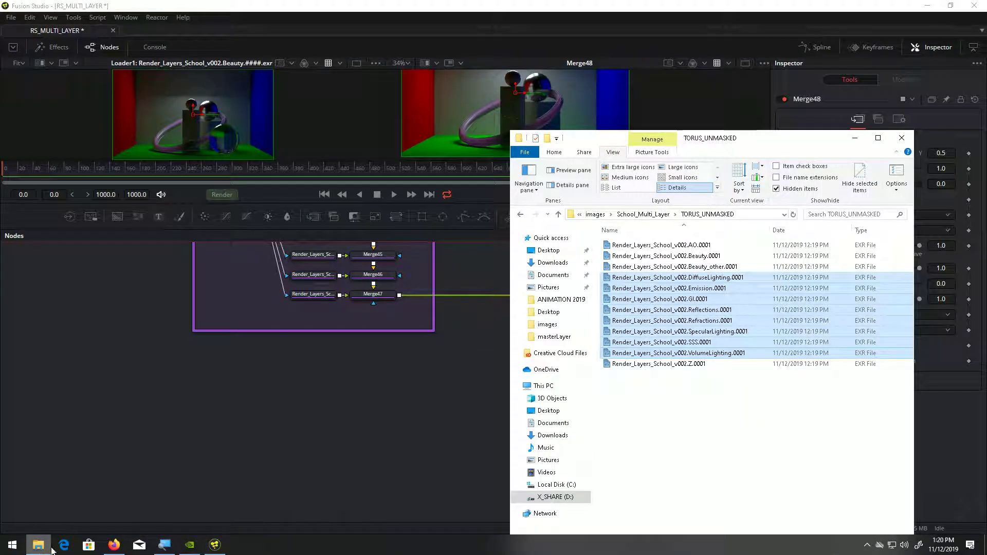
left_click(643, 215)
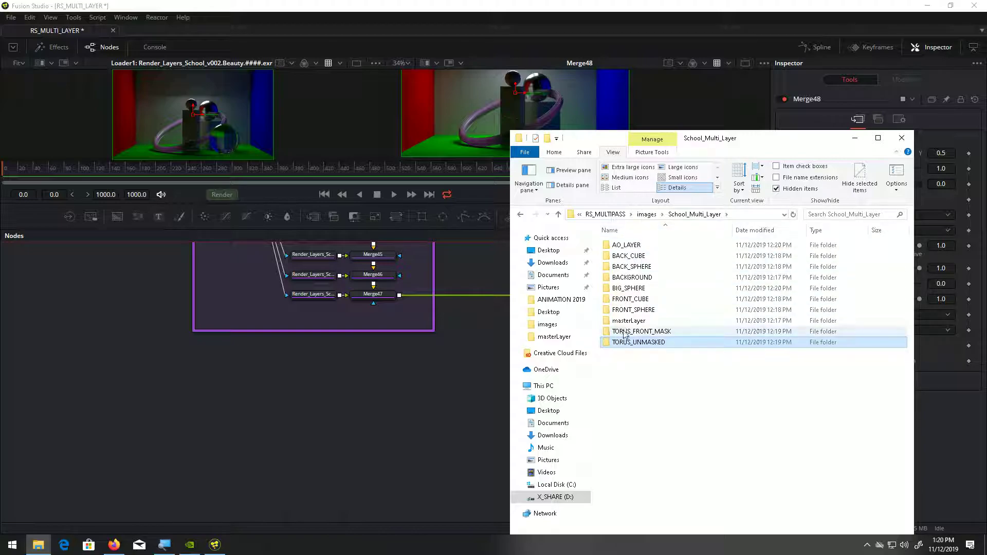
left_click(626, 322)
double_click(626, 322)
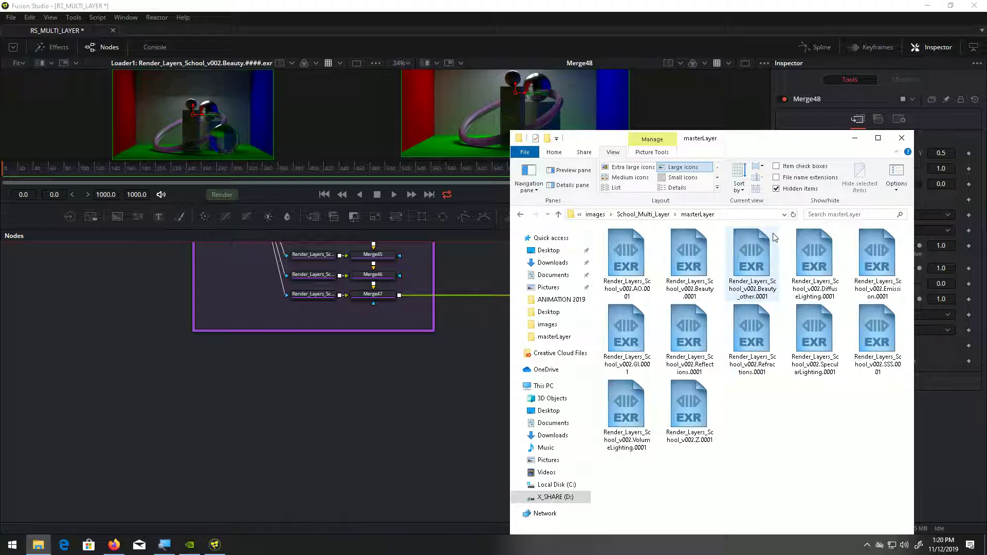
left_click(674, 188)
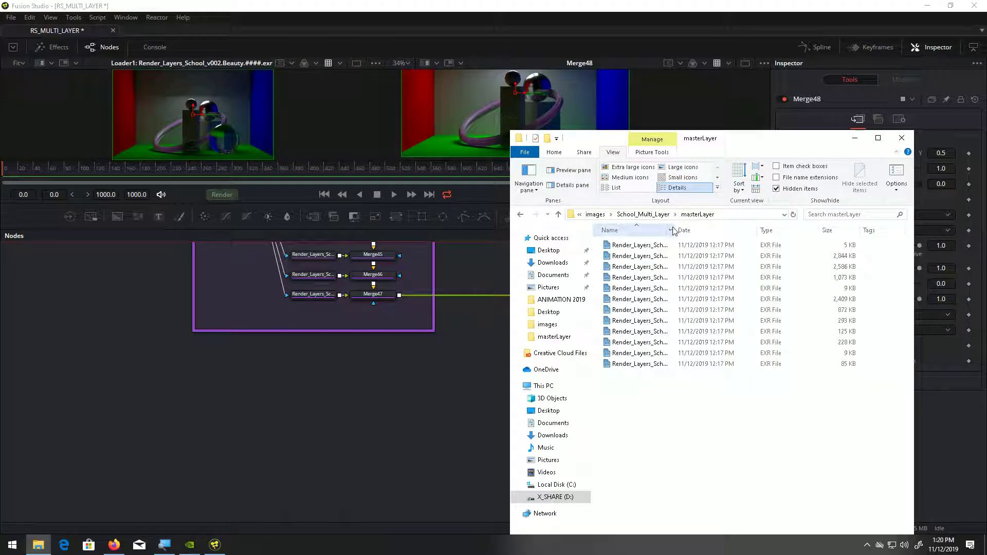
left_click_drag(676, 226, 765, 226)
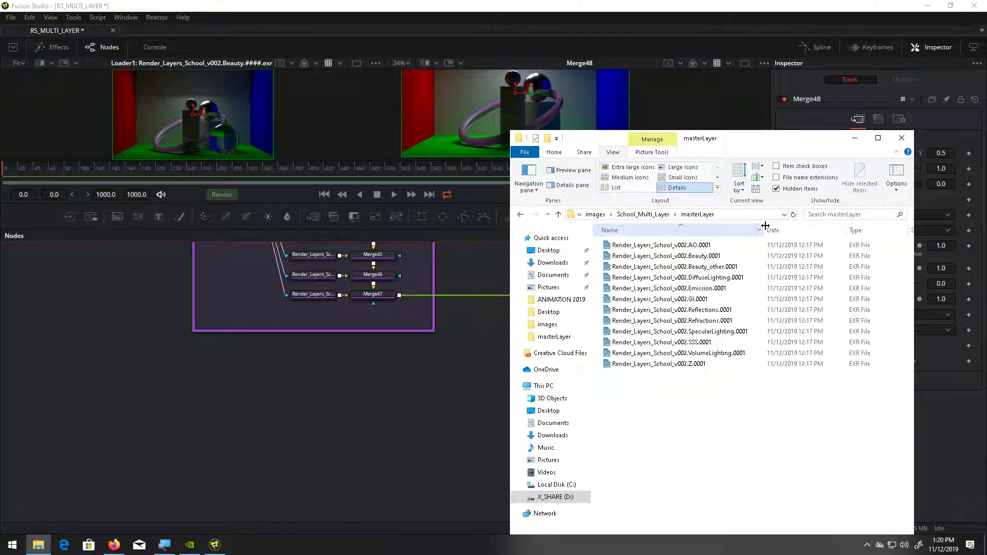
Import the masterLayer DiffuseLighting, Emission, GI, Reflections, Refractions, SpecularLighting, SSS and VolumeLighting passes into Fusion below the TORUS underlay.
left_click(720, 277)
left_click(718, 288, "ctrl")
left_click(704, 299, "ctrl")
left_click(706, 310, "ctrl")
left_click(708, 320, "ctrl")
left_click(709, 332, "ctrl")
left_click(704, 343, "ctrl")
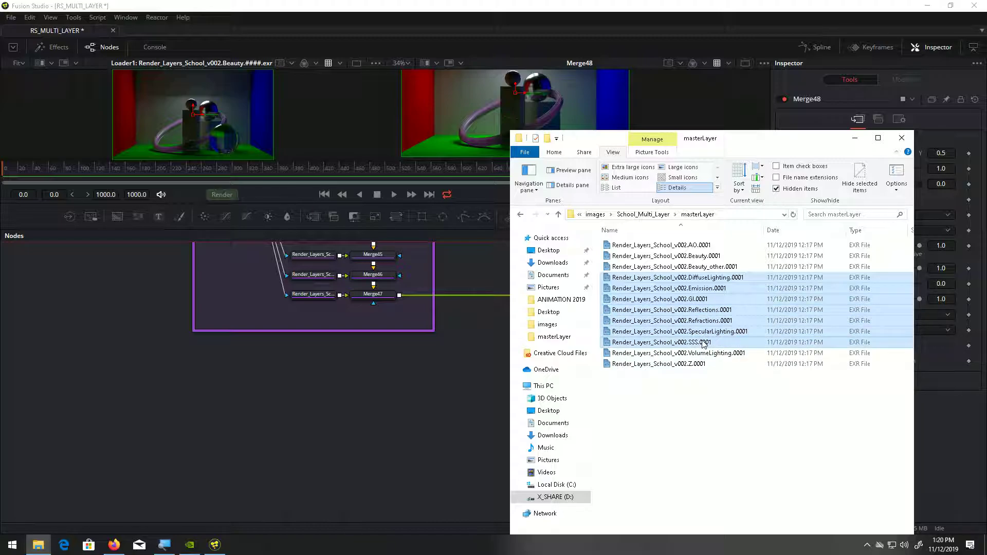
left_click(704, 354, "ctrl")
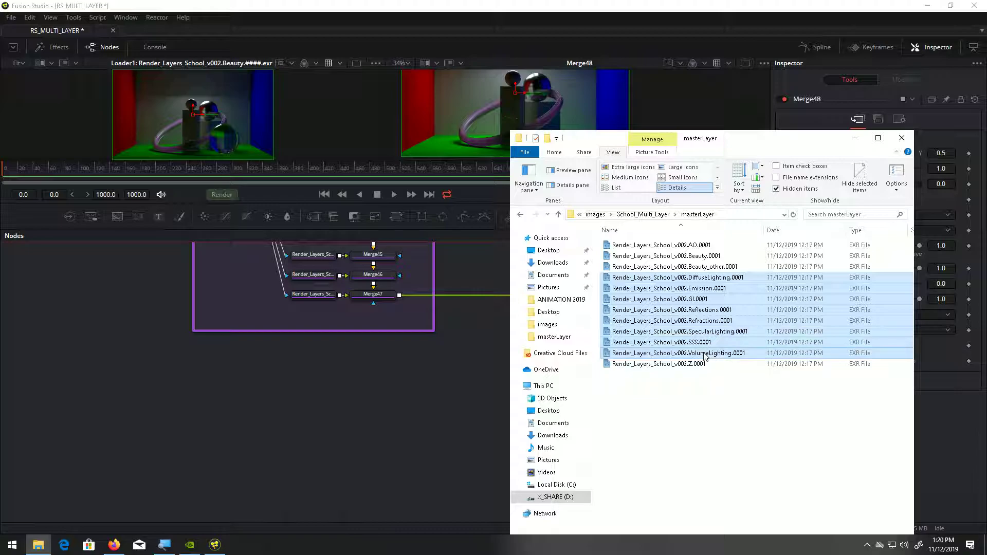
left_click_drag(704, 355, 333, 486)
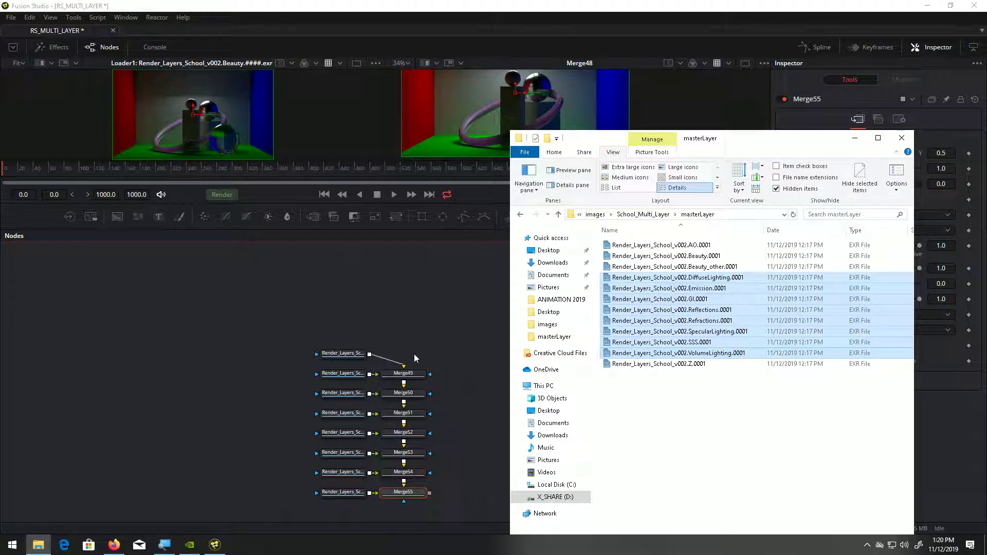
Open the BIG_SPHERE folder and preview its Beauty render in Pdplayer, closing the player when done.
left_click(632, 215)
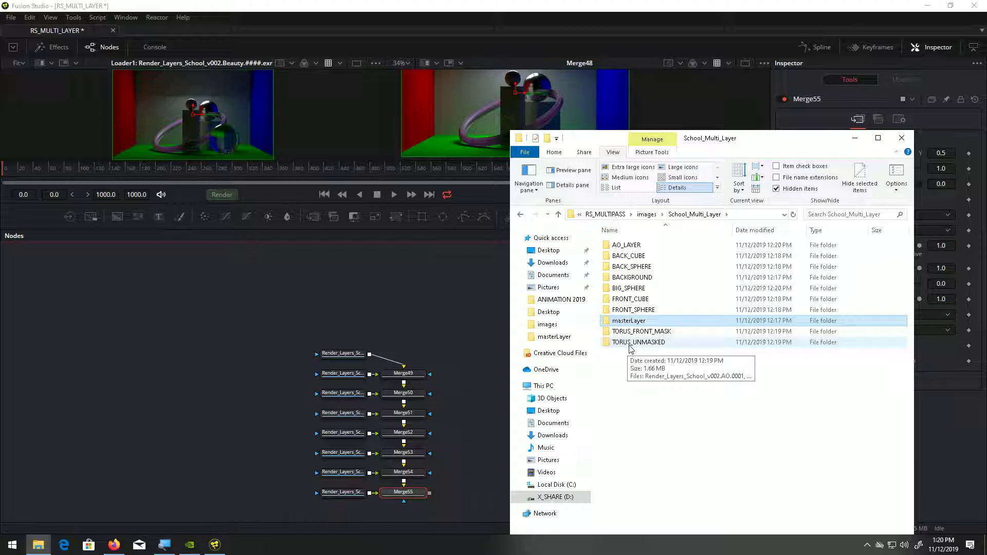
double_click(632, 289)
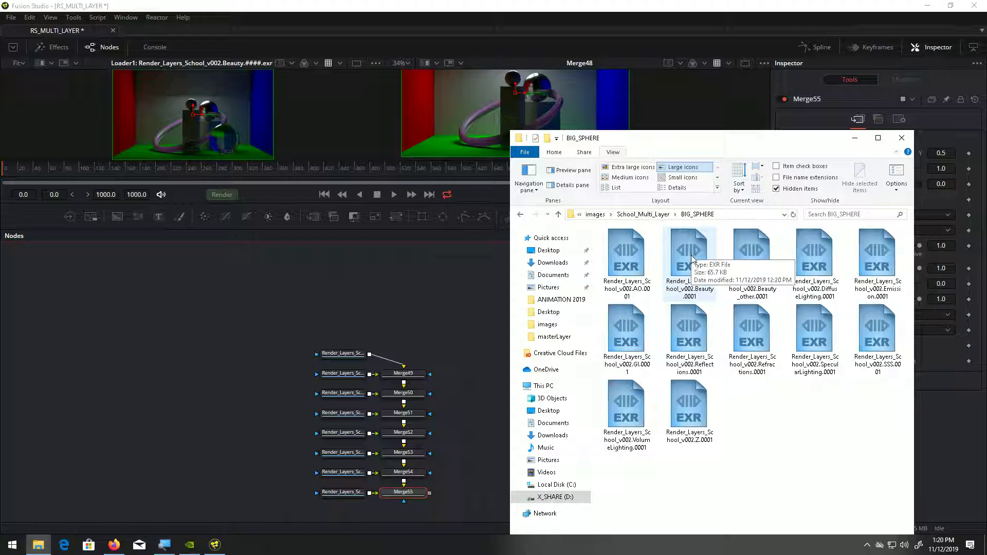
double_click(690, 266)
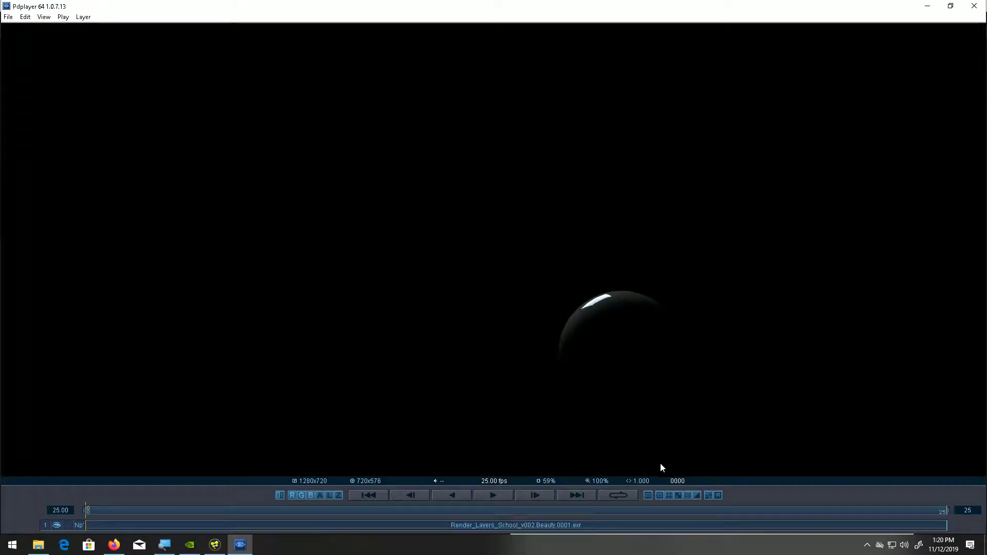
left_click(679, 495)
left_click(975, 9)
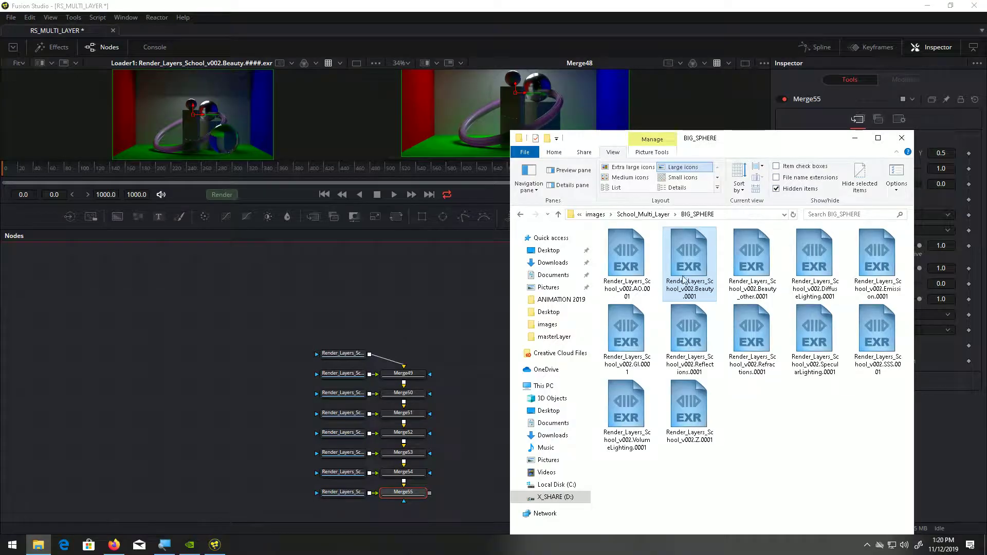
Import the BIG_SPHERE Beauty render into Fusion and place its loader beside the first loader of the new pass chain.
left_click_drag(697, 263, 141, 413)
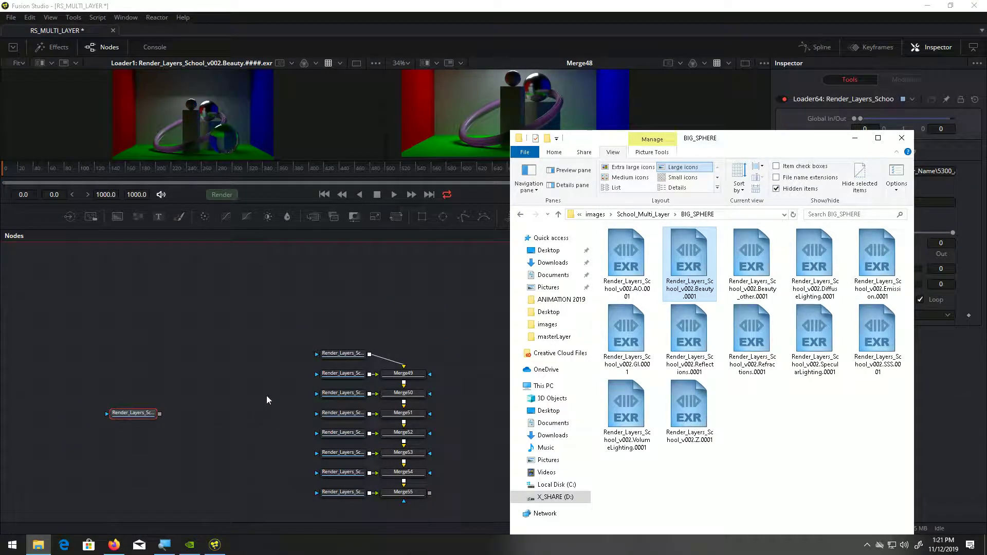
left_click(854, 138)
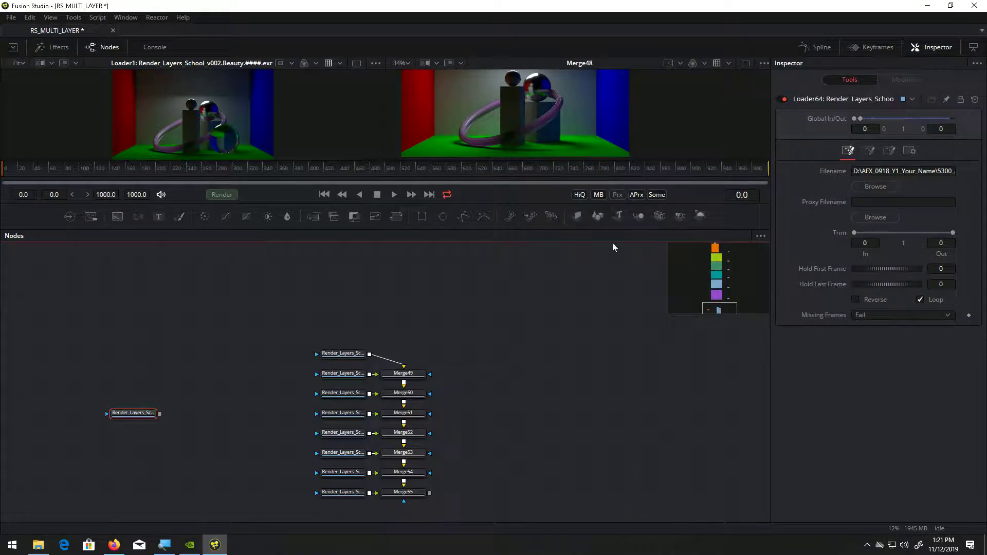
left_click_drag(129, 414, 220, 376)
left_click_drag(359, 306, 327, 274)
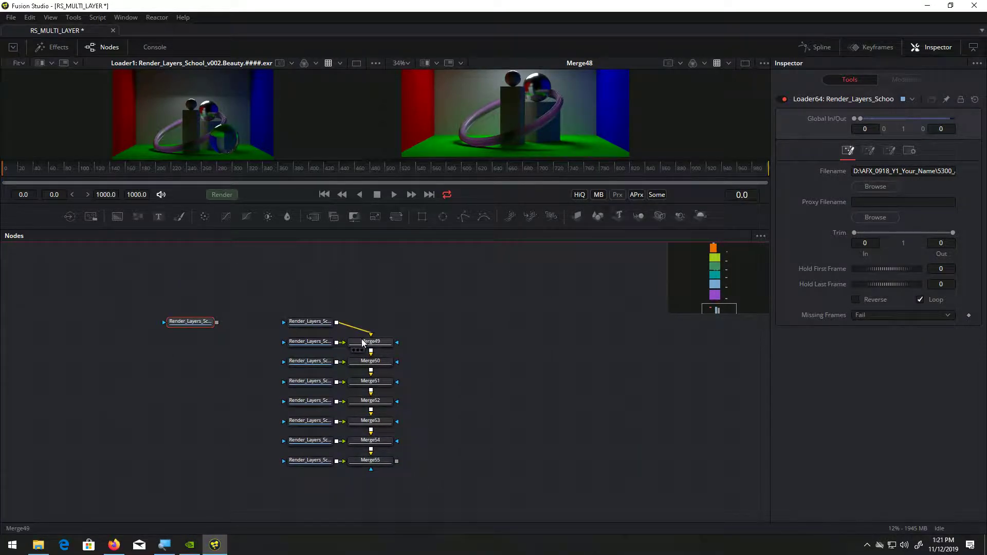
Paste the copied merge settings with Alpha Gain 0.0 onto Merge49.
left_click(362, 341)
right_click(362, 342)
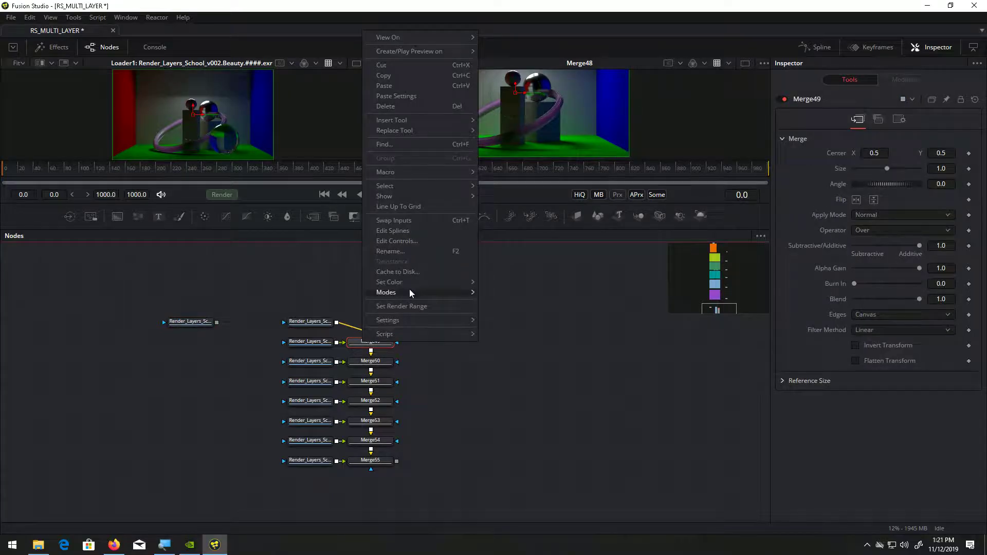
left_click(400, 97)
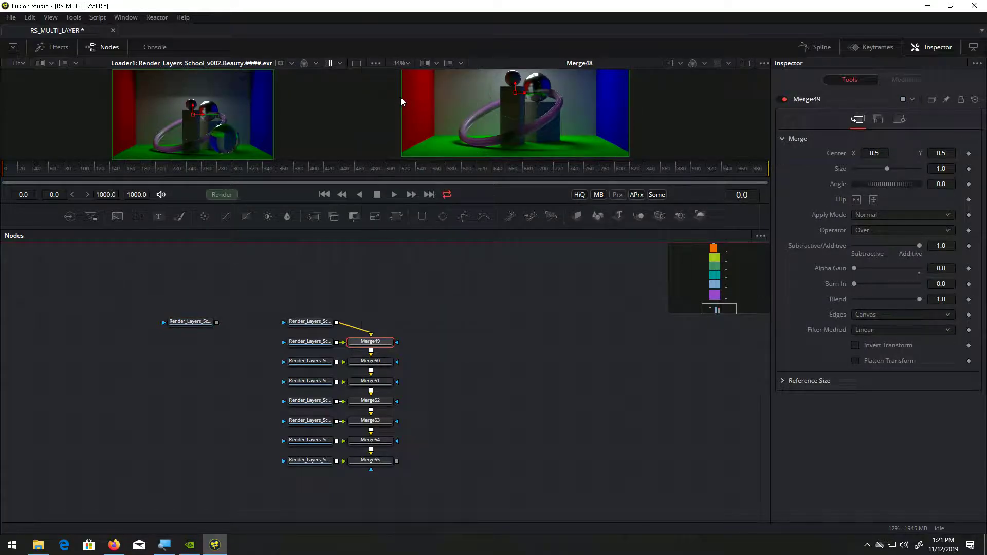
Paste the copied merge settings with Alpha Gain 0.0 onto Merge50 through Merge55 and show Merge55 in the second viewer.
left_click(371, 362)
right_click(371, 362)
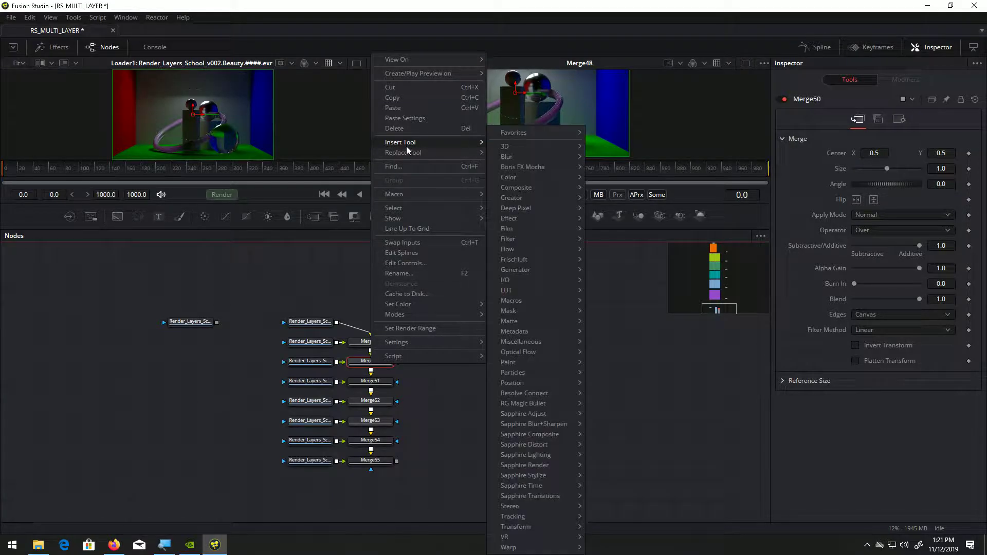
left_click(406, 121)
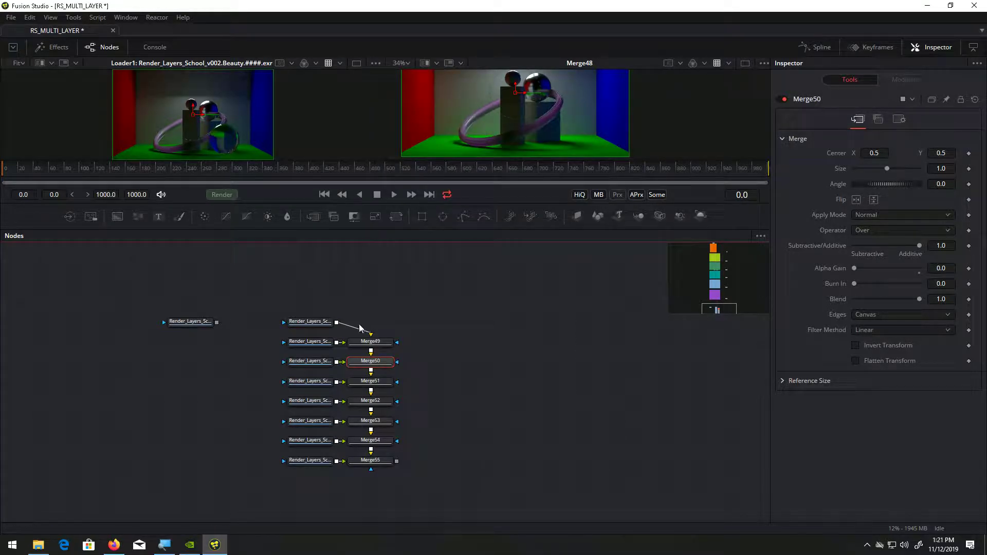
right_click(375, 384)
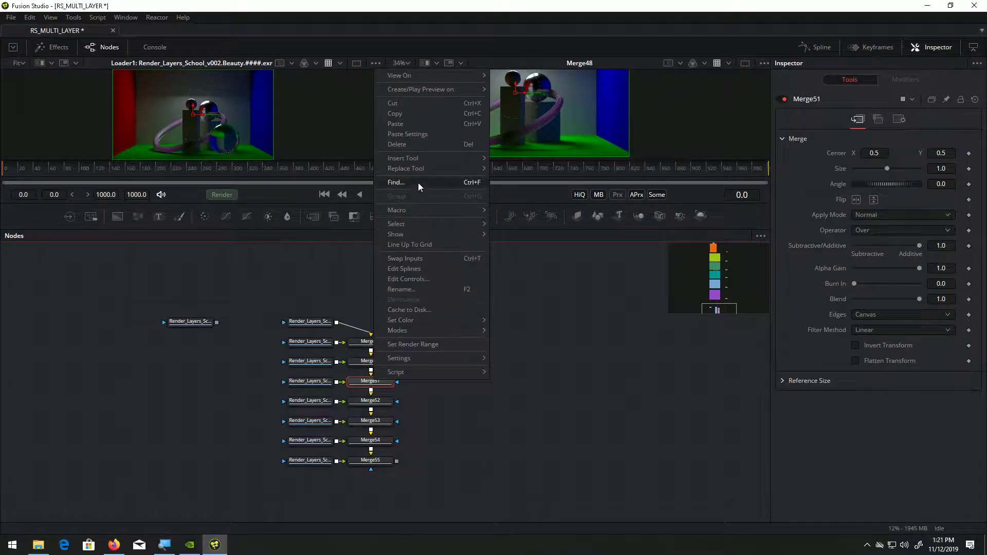
left_click(414, 134)
right_click(379, 406)
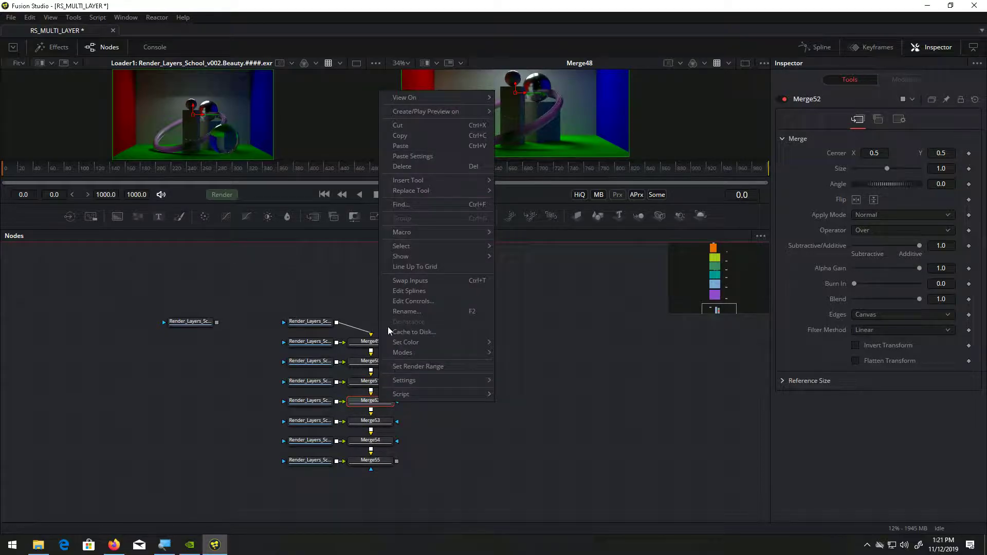
left_click(442, 166)
right_click(371, 421)
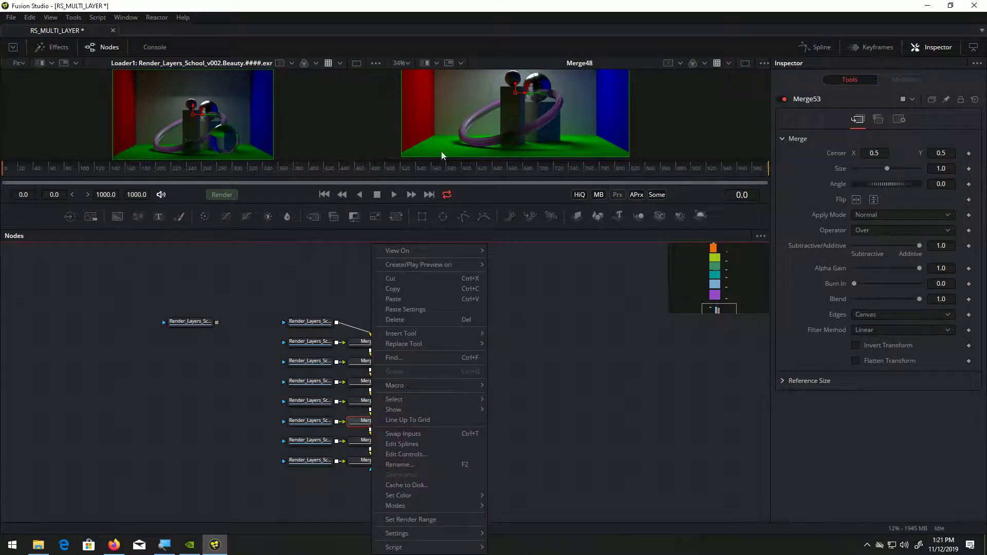
left_click(398, 309)
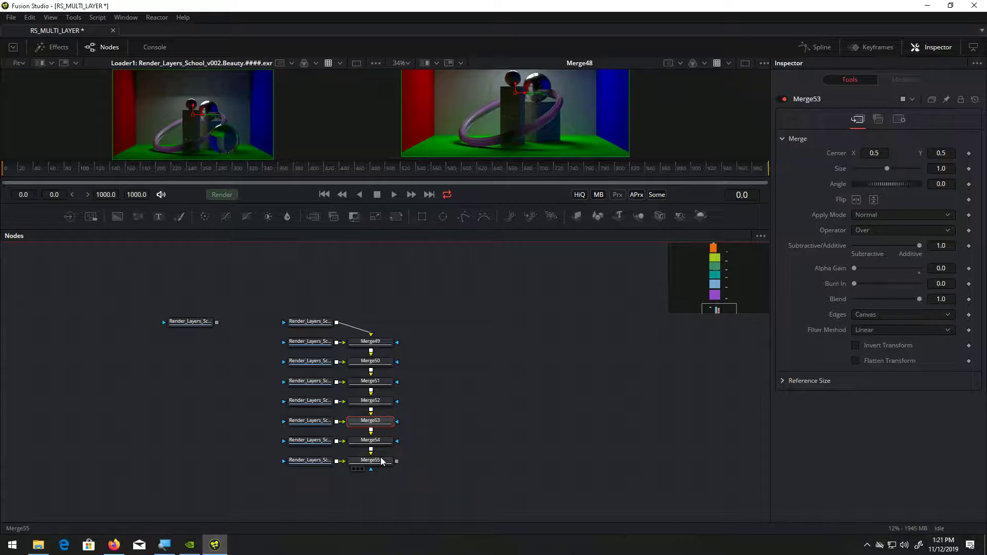
right_click(382, 441)
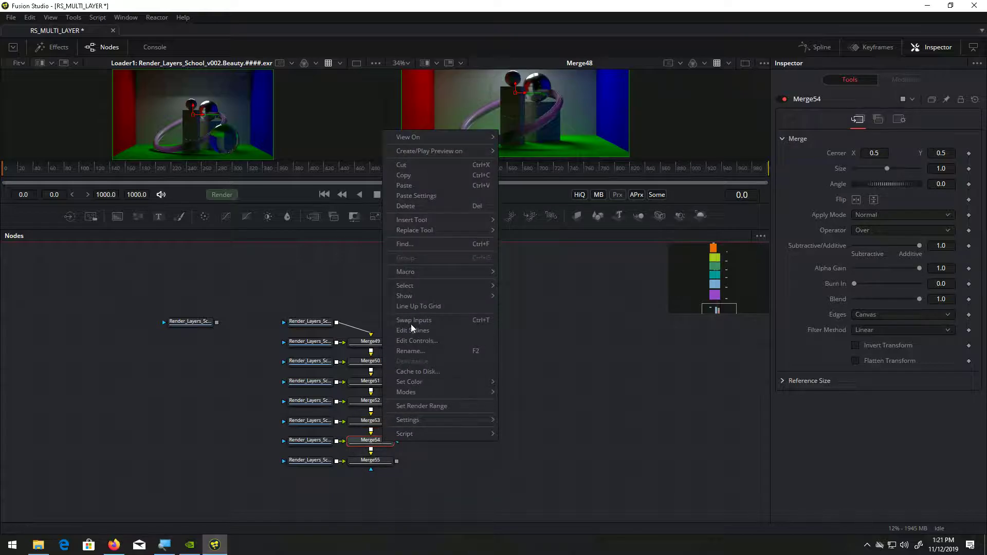
left_click(418, 199)
right_click(372, 463)
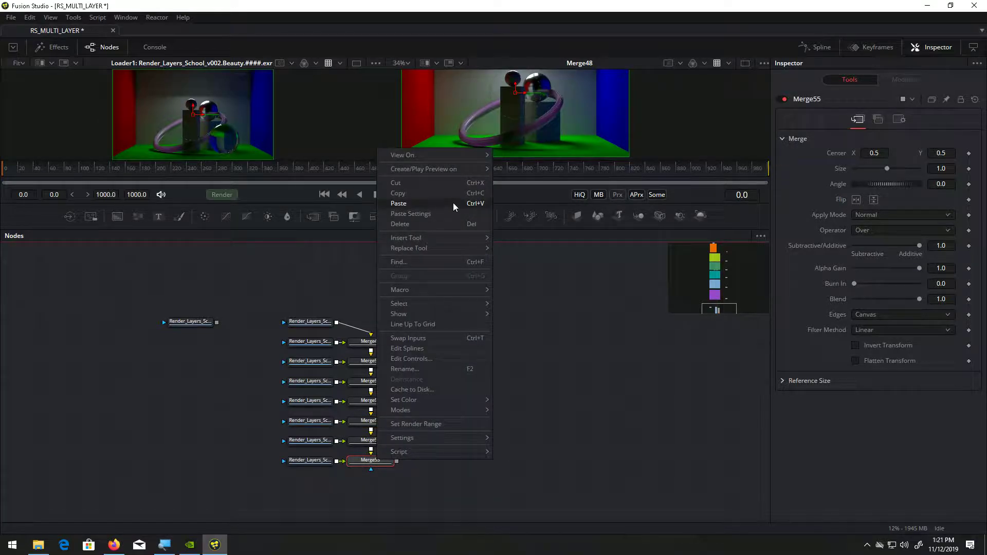
left_click(423, 217)
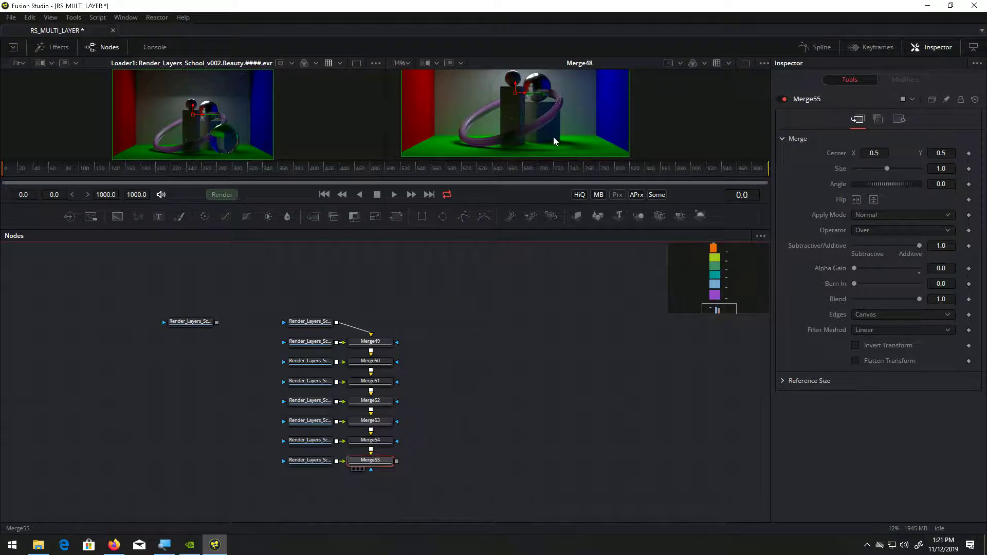
key("2")
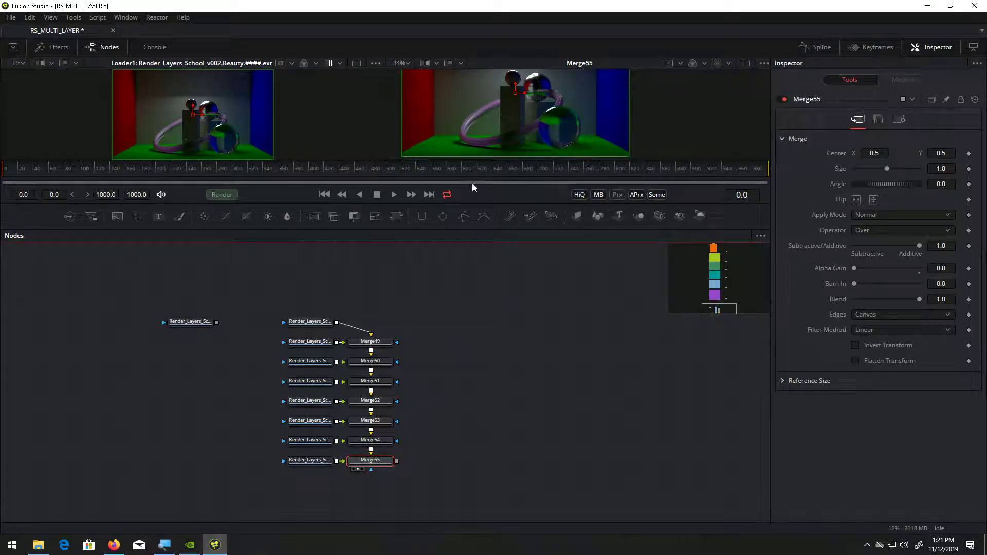
Connect the BIG_SPHERE Beauty loader's output as the effect mask of all eight pass loaders in the new chain.
left_click_drag(216, 323, 302, 325)
left_click(303, 325)
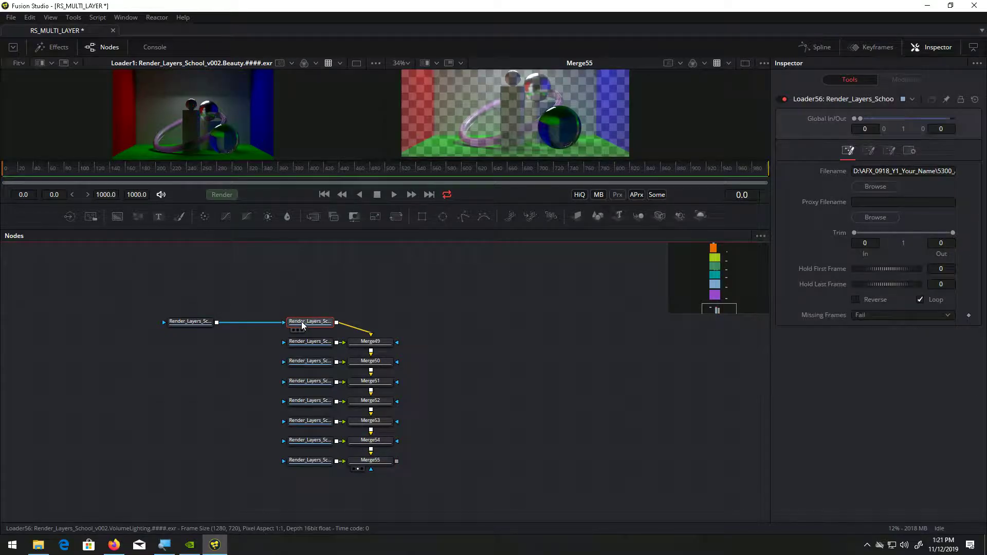
left_click_drag(217, 322, 298, 345)
left_click(315, 343)
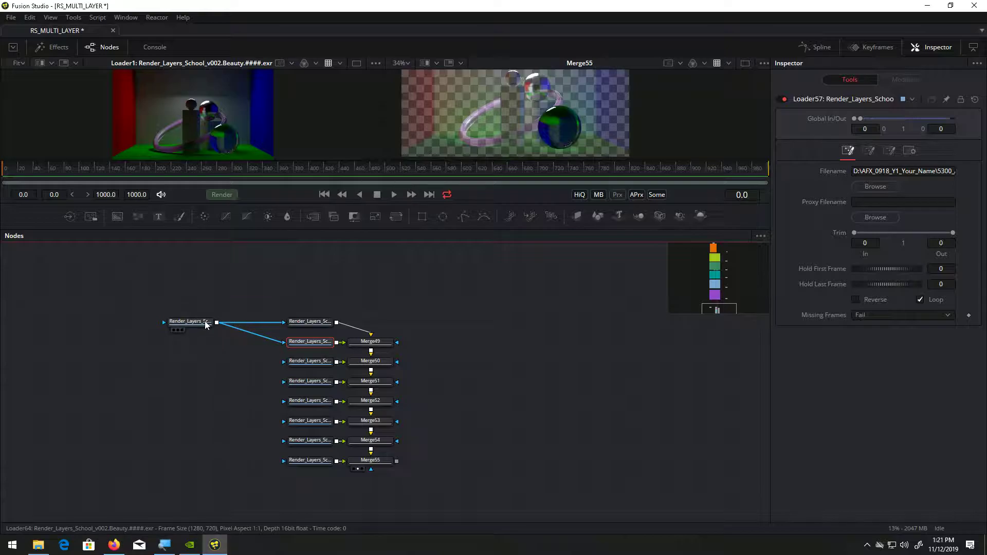
left_click_drag(217, 322, 315, 364)
left_click(313, 364)
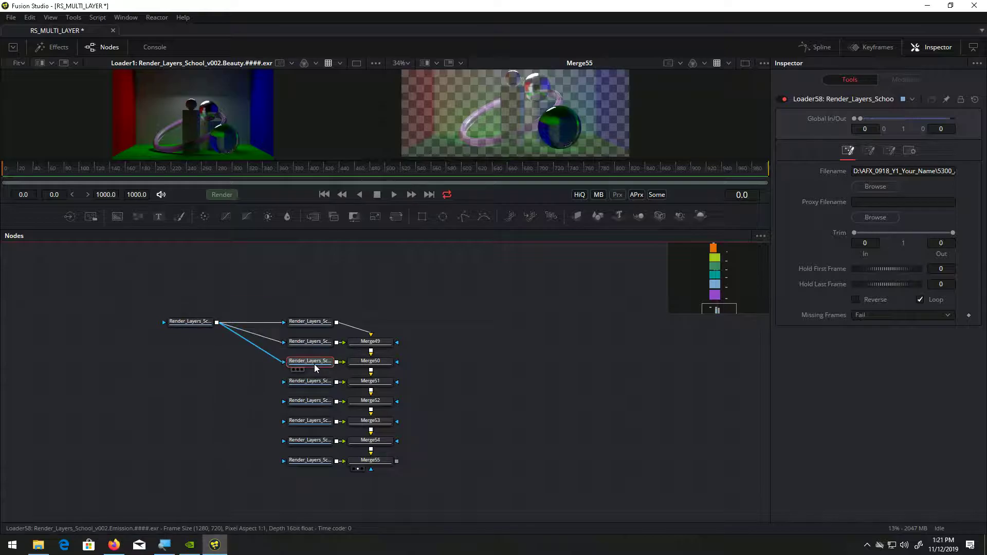
left_click_drag(218, 322, 285, 381)
left_click(297, 383)
left_click_drag(217, 322, 293, 404)
left_click(297, 402)
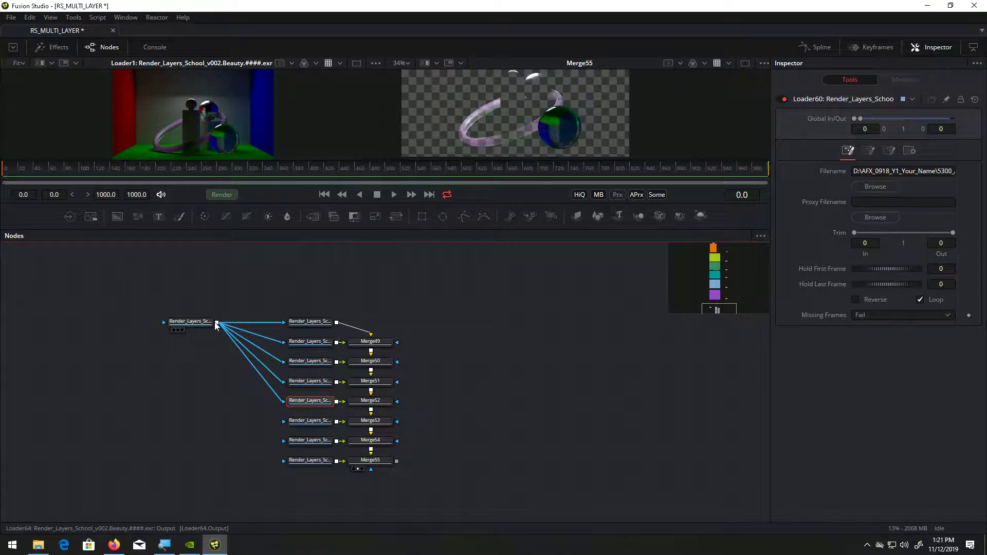
left_click_drag(243, 360, 296, 423)
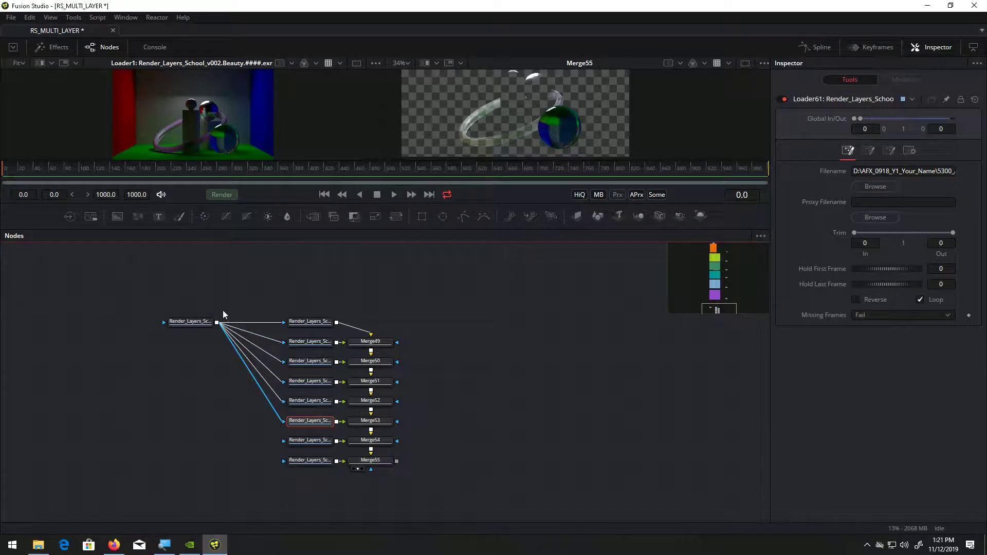
left_click_drag(216, 323, 291, 438)
left_click(291, 439)
left_click_drag(217, 322, 302, 464)
left_click(302, 464)
Select the Beauty loader, the eight pass loaders and their merges, and add an Underlay around them.
left_click_drag(445, 303, 438, 345)
scroll(377, 314, "down", 2)
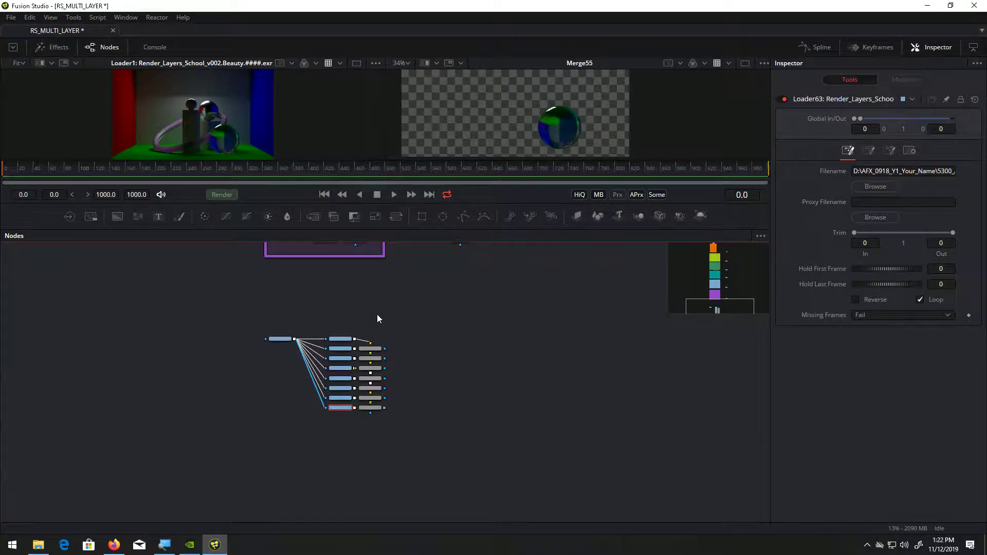
left_click_drag(219, 290, 432, 427)
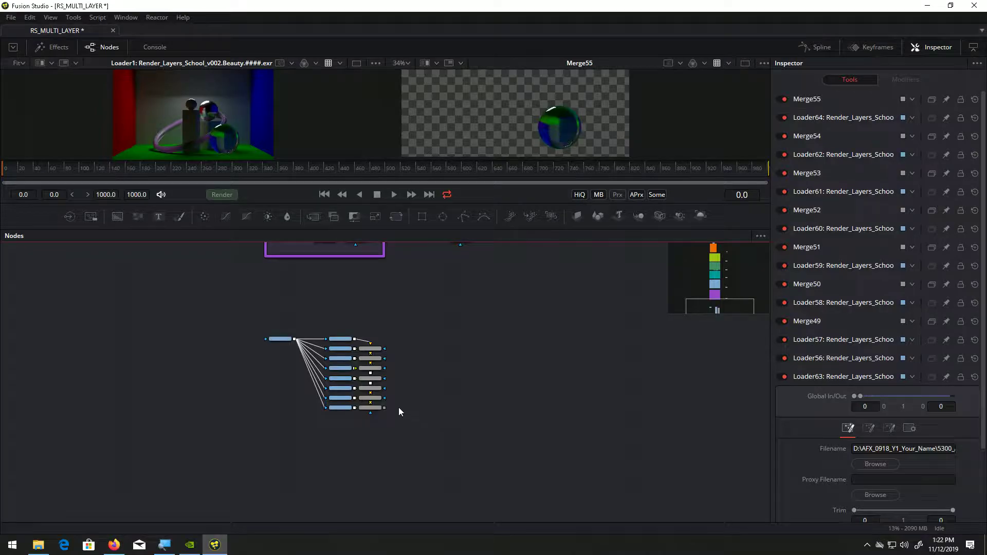
left_click_drag(424, 308, 257, 458)
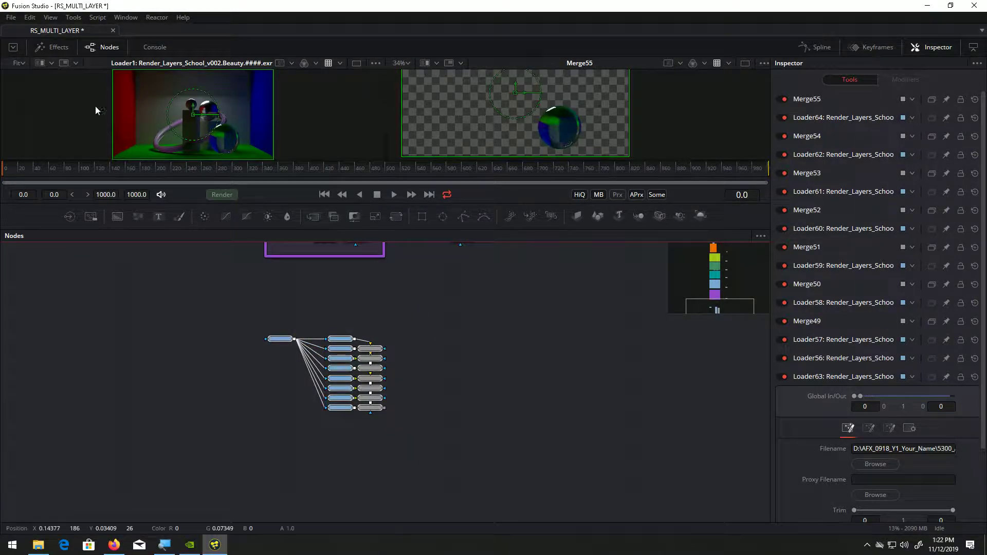
left_click(71, 17)
mouse_move(94, 140)
left_click(188, 159)
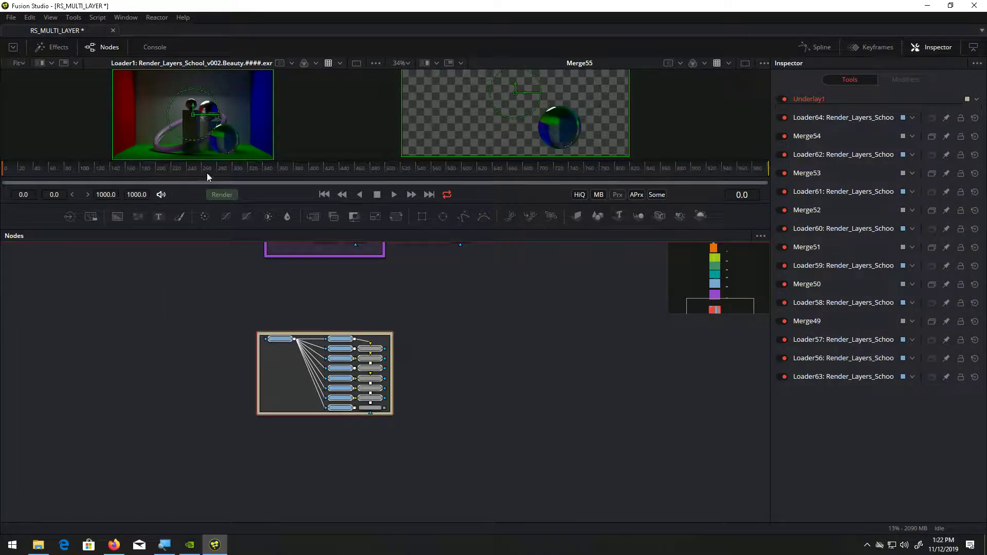
Rename the new underlay BIG_SPHERE and cancel the rename prompts for the other selected nodes.
scroll(348, 335, "up", 6)
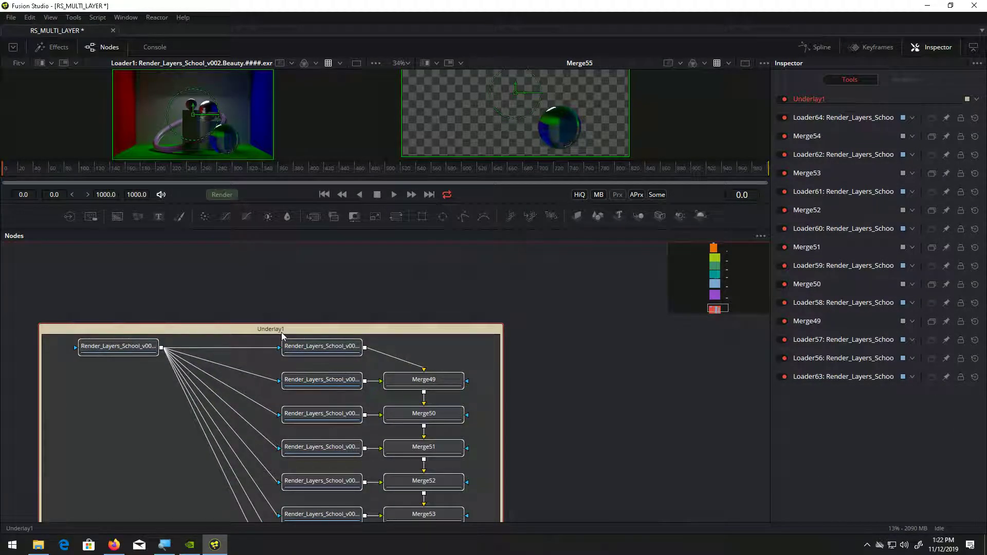
double_click(281, 332)
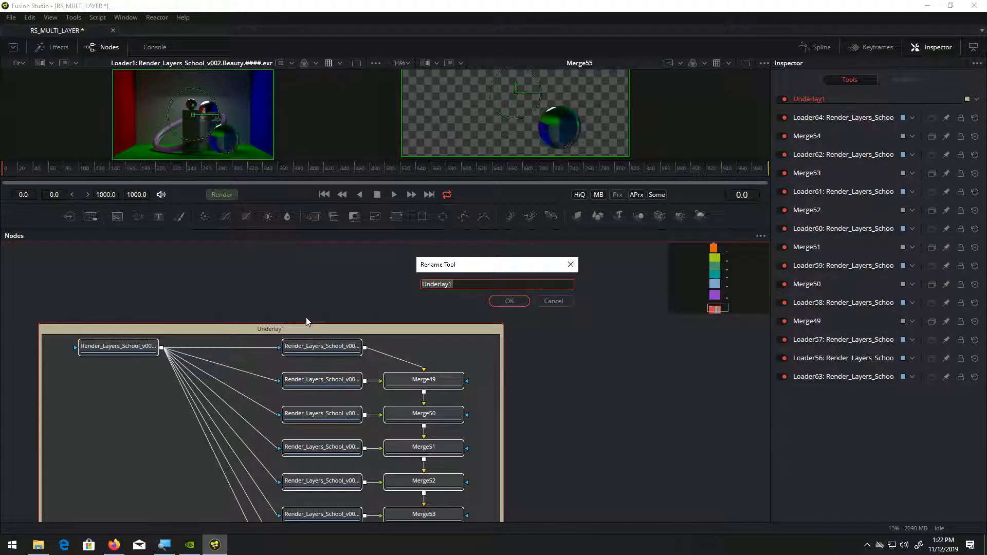
type("BIG_SPHERE")
left_click(509, 301)
left_click(547, 302)
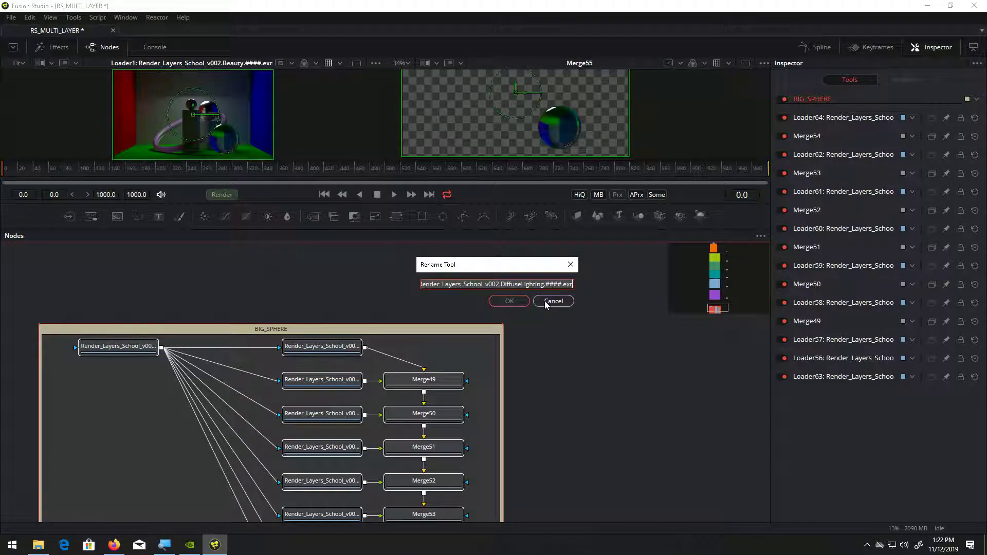
left_click(545, 302)
left_click(545, 301)
left_click(545, 302)
left_click(545, 302)
Add a Merge node outside the BIG_SPHERE underlay and place it directly below Merge48.
scroll(512, 293, "down", 3)
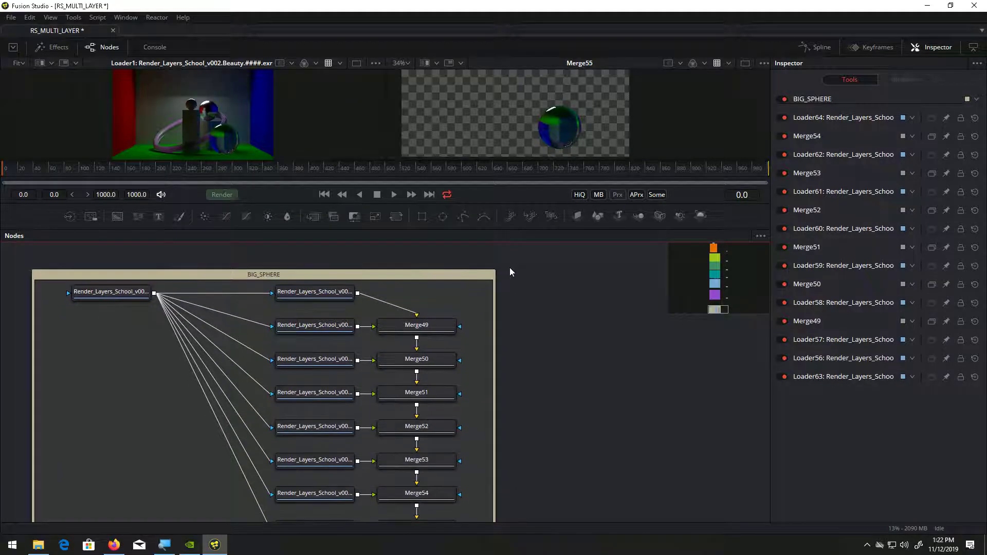
scroll(487, 403, "up", 4)
scroll(483, 364, "down", 5)
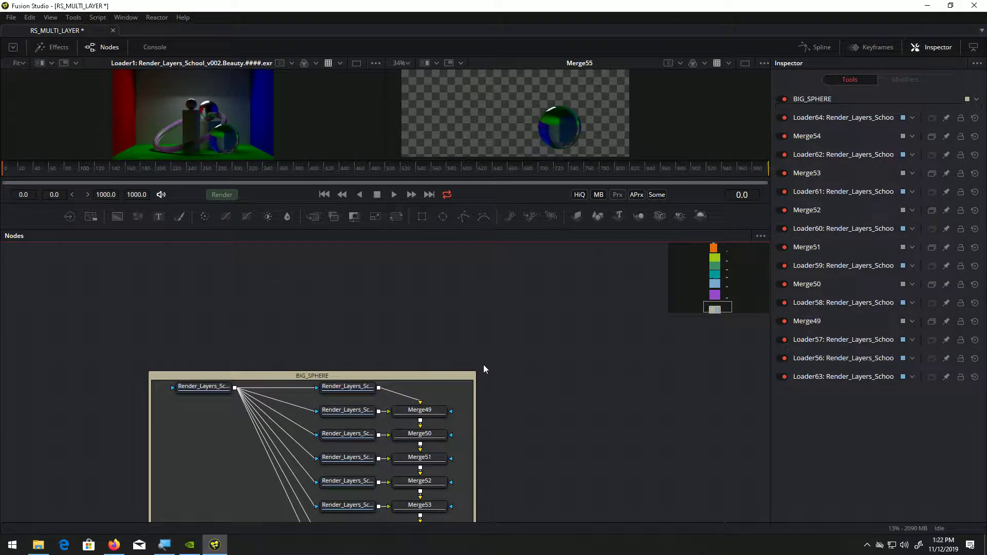
left_click_drag(508, 326, 466, 292)
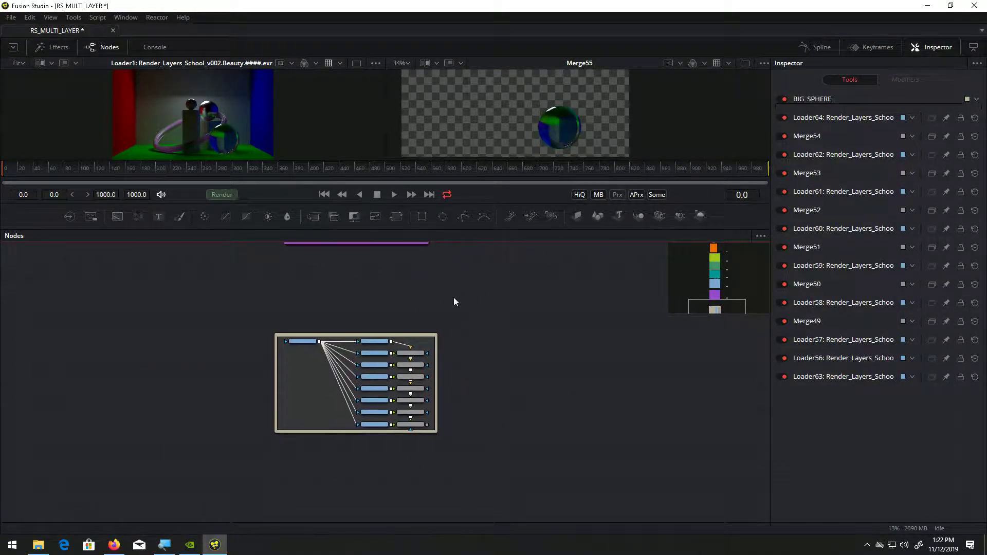
left_click_drag(396, 334, 404, 281)
scroll(489, 295, "up", 5)
left_click(454, 278)
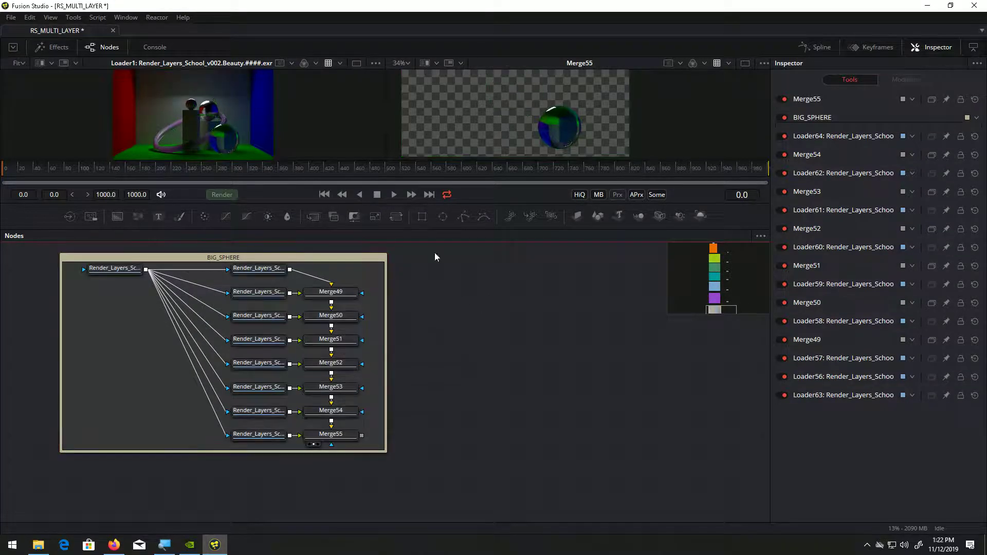
left_click(73, 17)
mouse_move(91, 79)
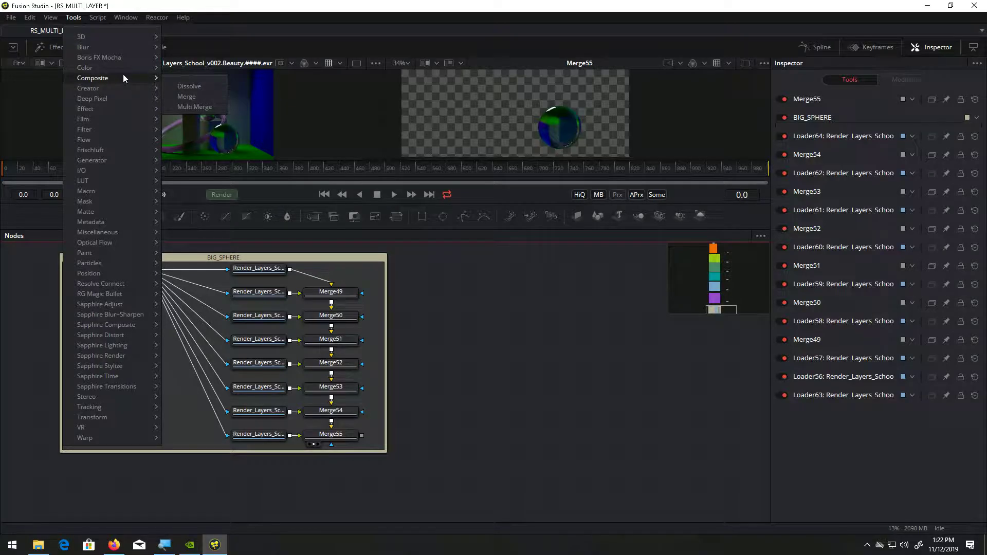
left_click(186, 97)
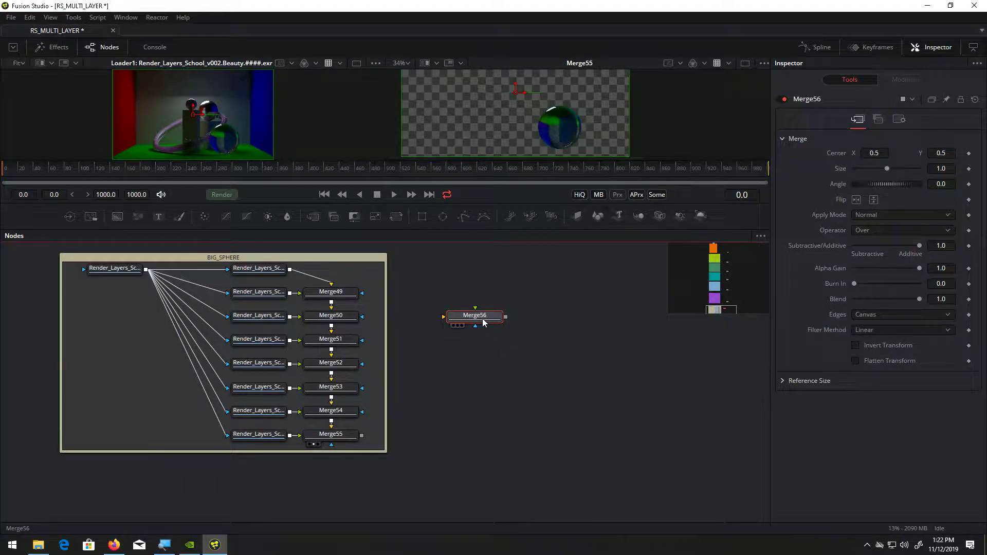
left_click_drag(482, 323, 556, 392)
Connect Merge48 as background and Merge55 as foreground of the new merge, and inspect its output in the second viewer.
left_click_drag(520, 253, 409, 370)
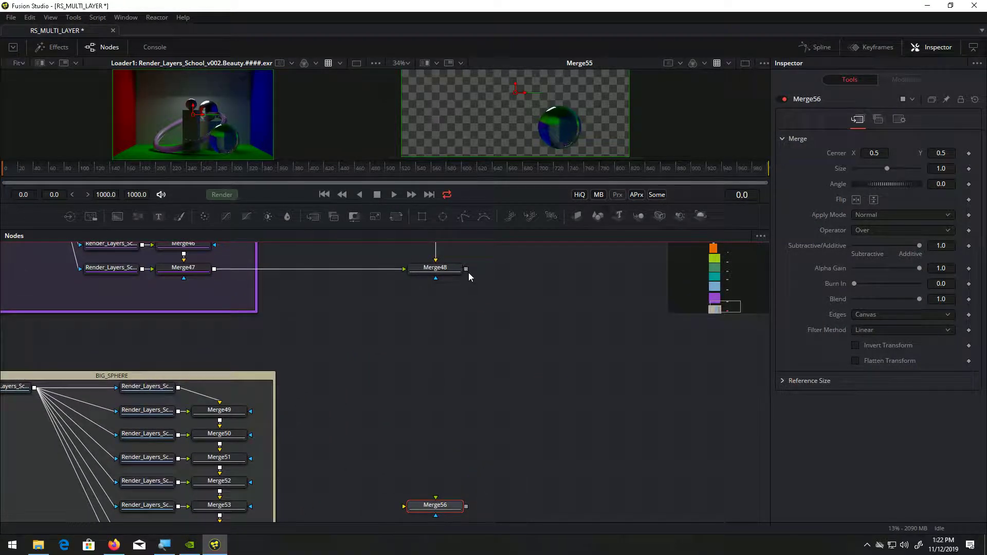
left_click_drag(466, 269, 416, 506)
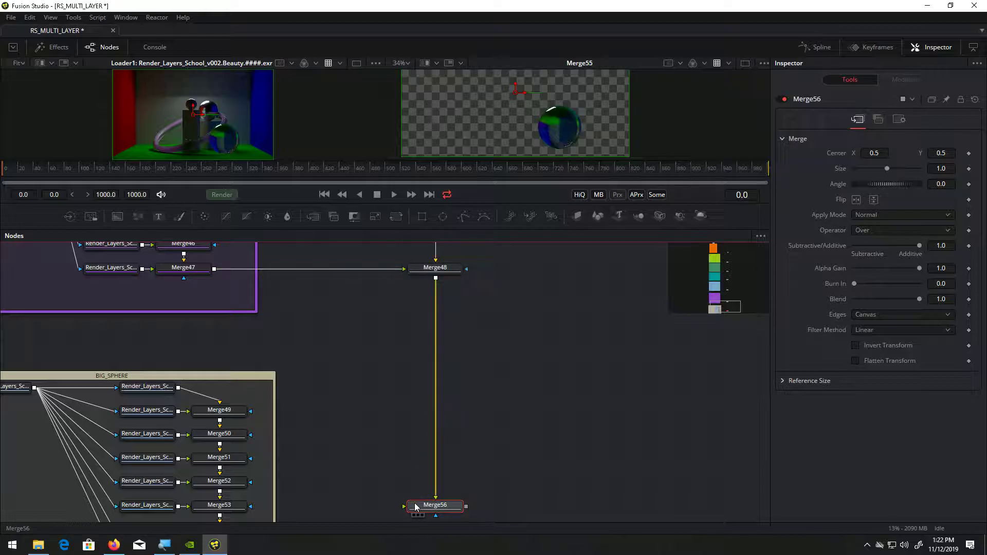
left_click_drag(479, 454, 504, 384)
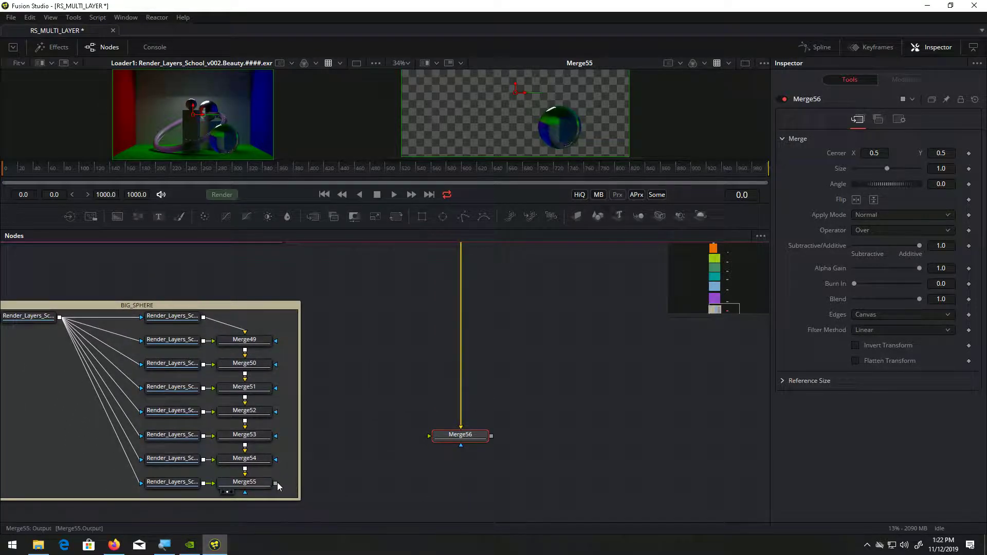
left_click_drag(274, 483, 441, 440)
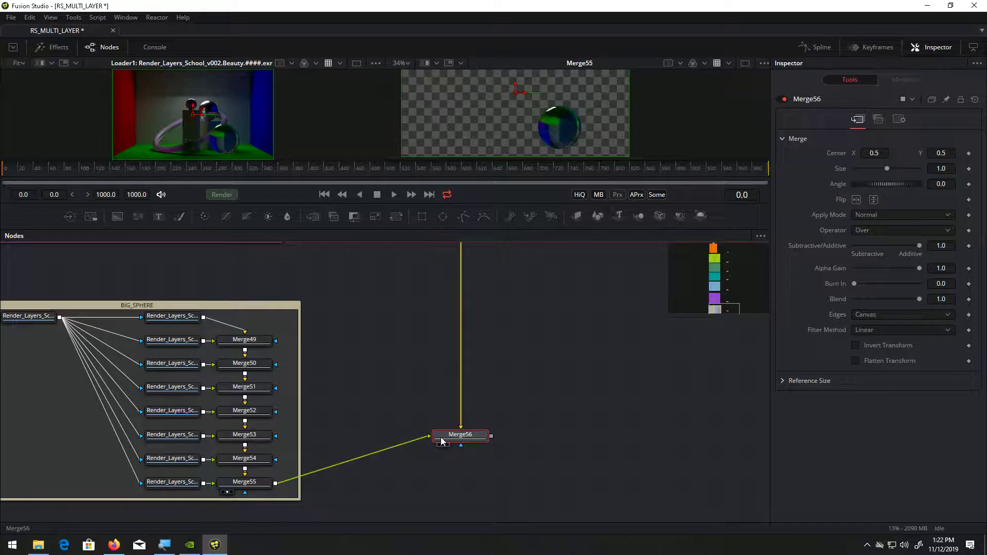
key("2")
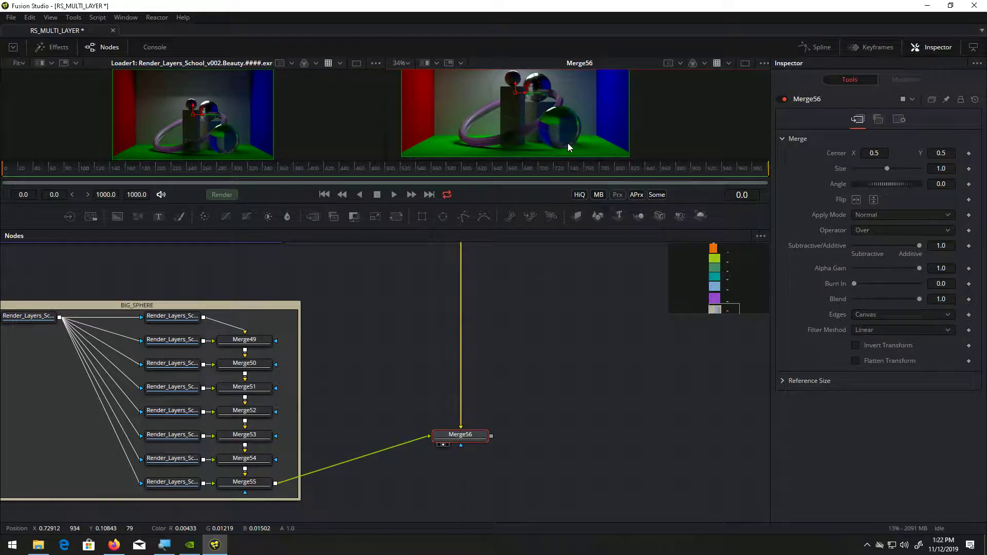
scroll(568, 147, "up", 5)
scroll(550, 140, "down", 5)
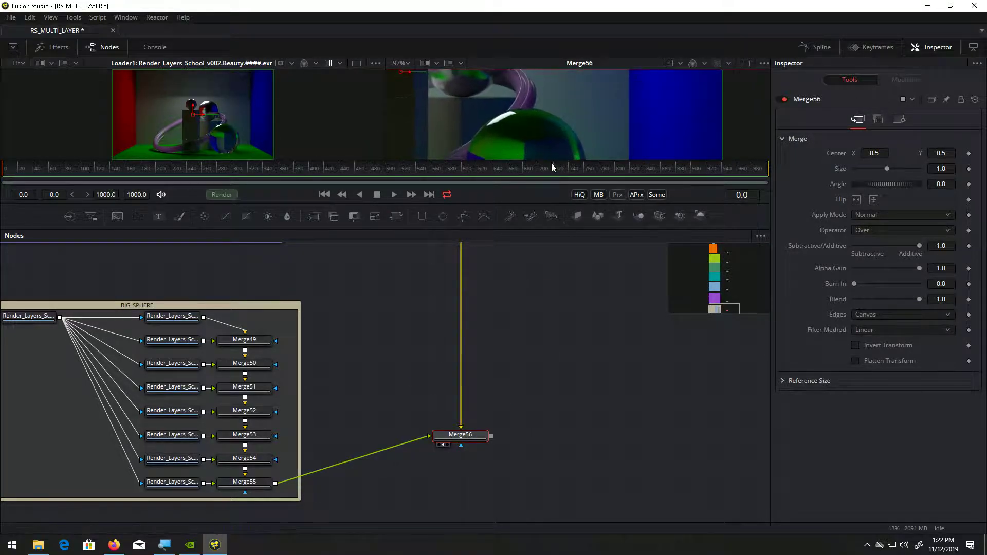
scroll(550, 144, "down", 2)
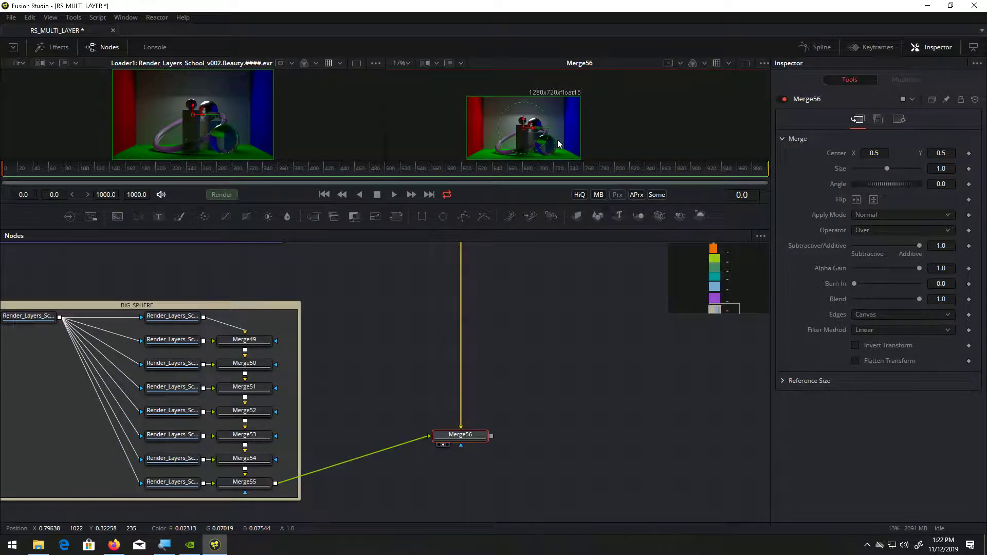
Move Merge56 away from the BIG_SPHERE group and level with Merge55, leaving room between the two nodes.
left_click_drag(563, 134, 573, 119)
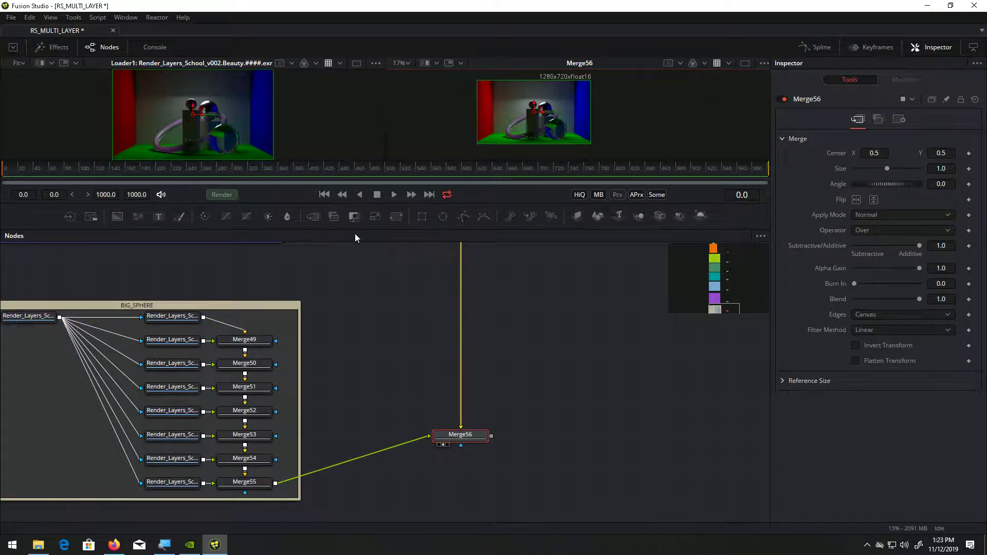
left_click_drag(473, 432, 509, 479)
left_click(505, 474)
left_click_drag(390, 345, 384, 275)
scroll(368, 369, "up", 2)
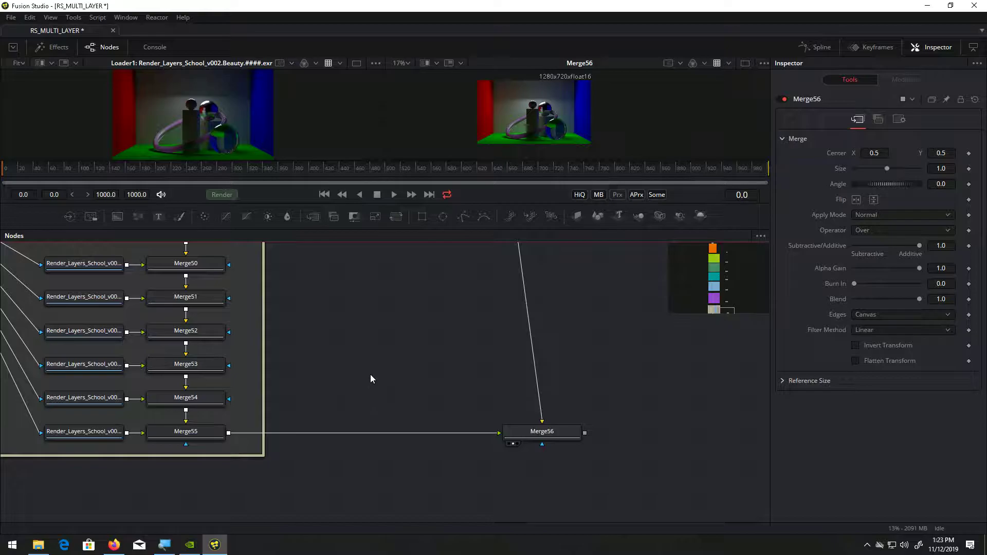
Insert a Blur node on the connection between Merge55 and Merge56.
left_click(74, 17)
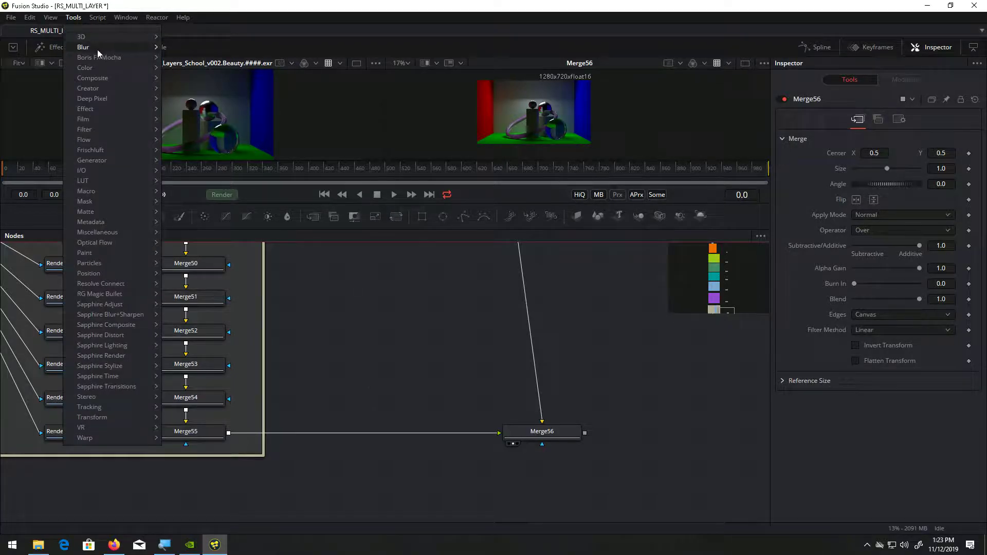
mouse_move(98, 50)
left_click(205, 57)
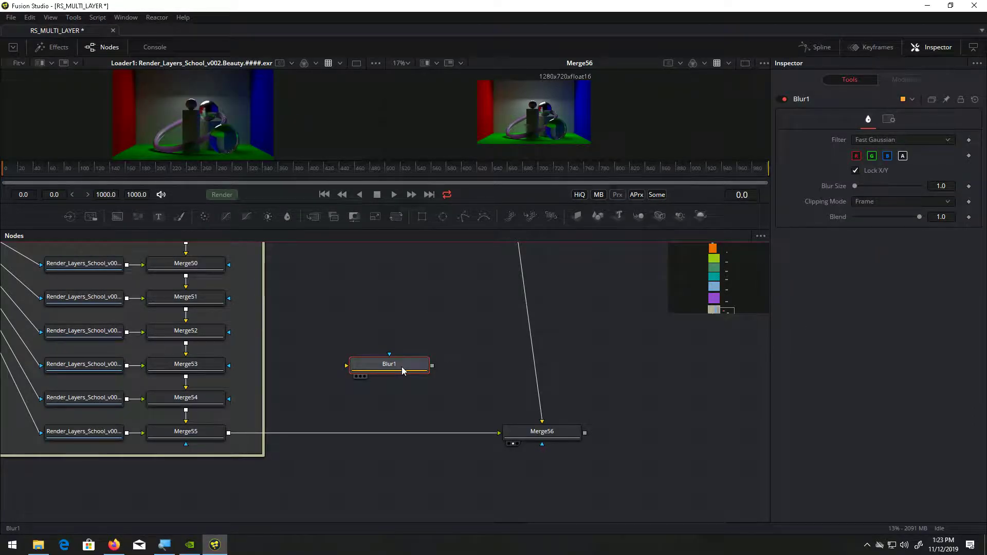
left_click_drag(381, 364, 382, 431)
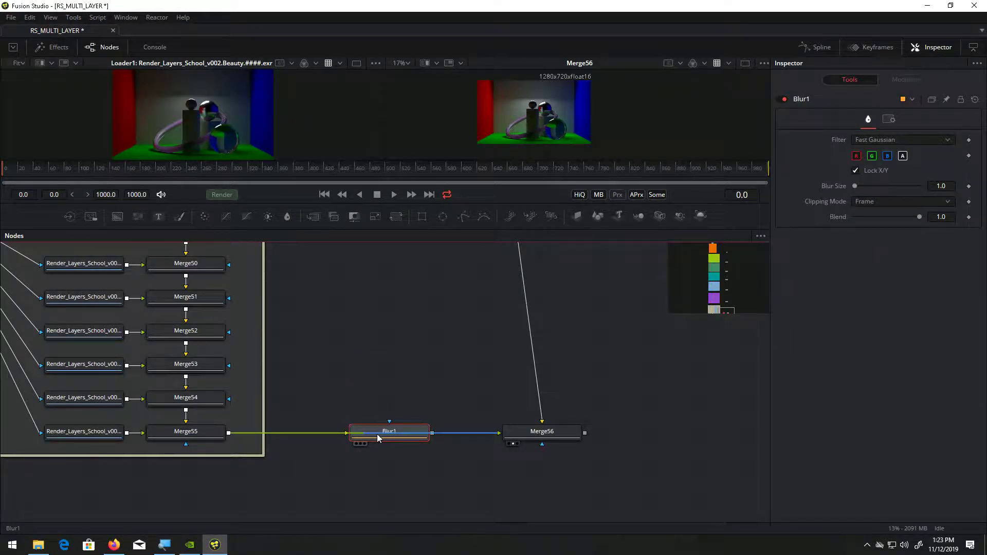
Try a blur size of 27.6 on the big sphere, and reduce it to 8.7.
mouse_move(854, 186)
left_mouse_down()
mouse_move(881, 186)
mouse_move(872, 185)
left_mouse_up()
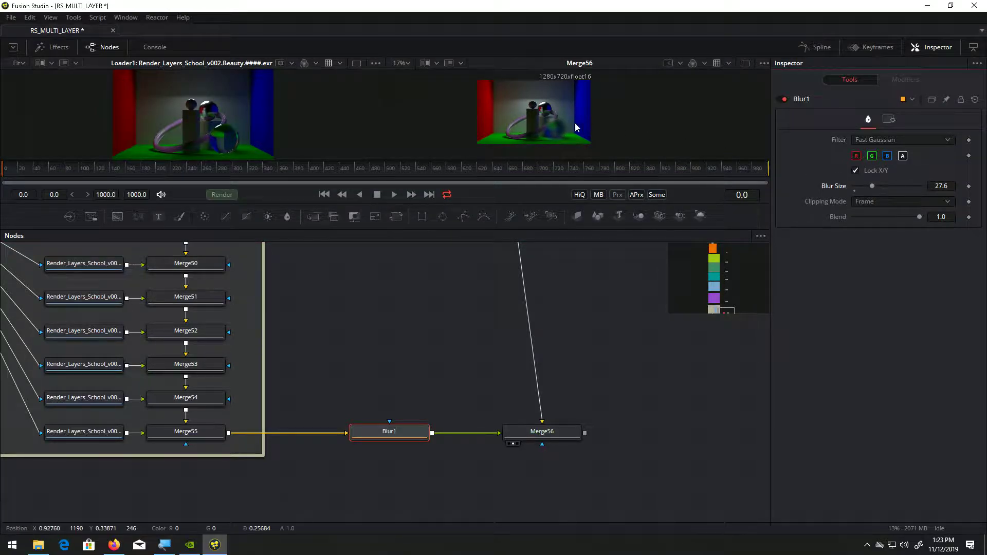
scroll(539, 133, "up", 5)
left_click_drag(876, 185, 863, 190)
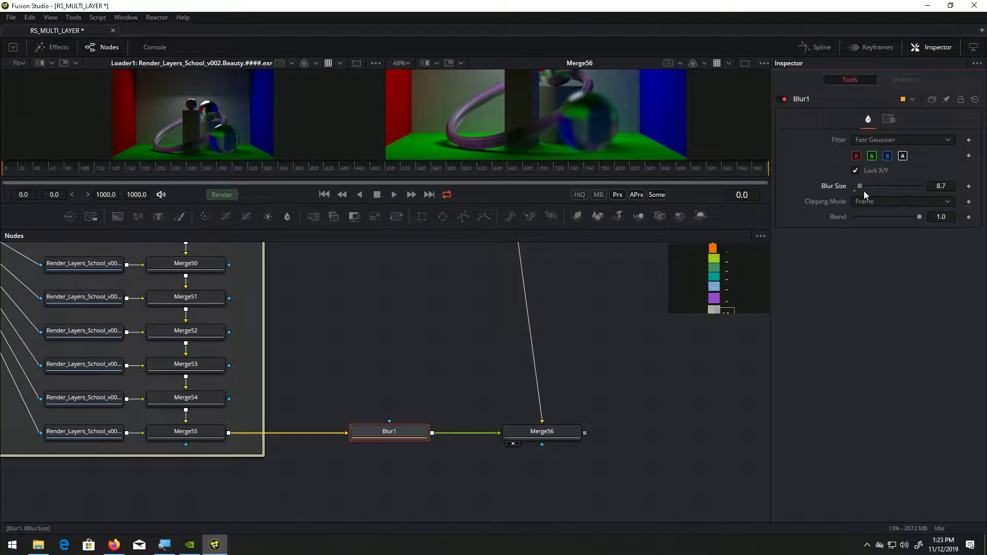
Replace the Blur1 node with a Defocus node and confirm the replacement.
right_click(404, 436)
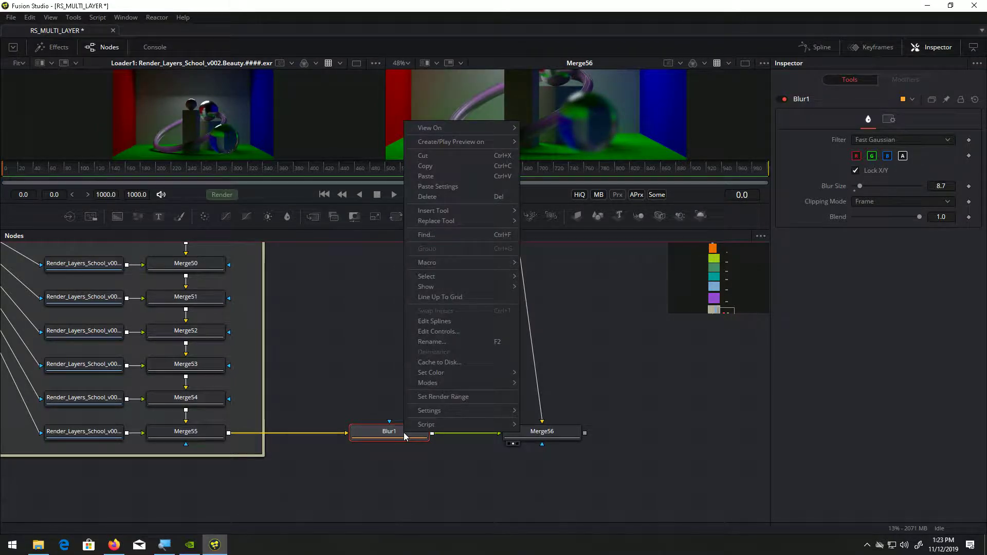
mouse_move(439, 223)
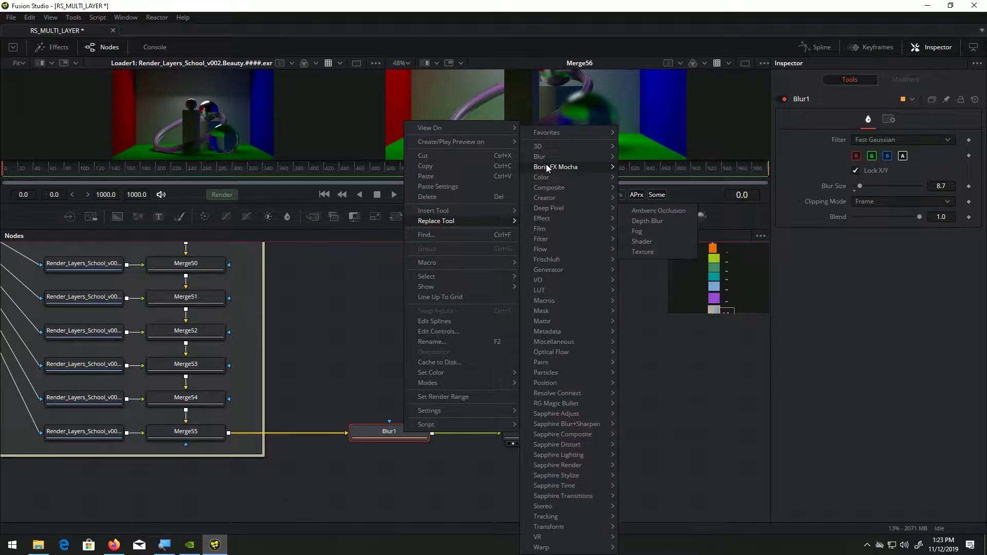
mouse_move(549, 160)
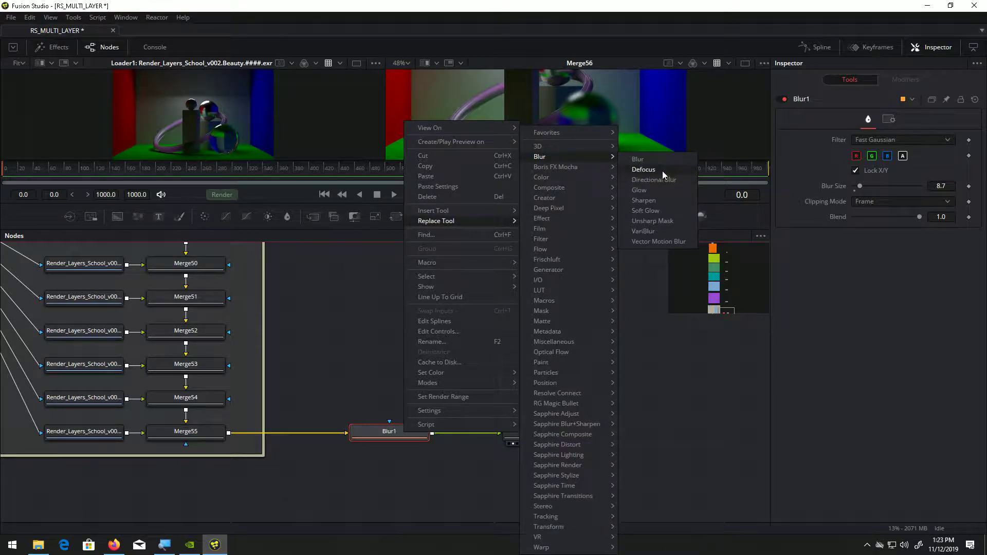
left_click(643, 169)
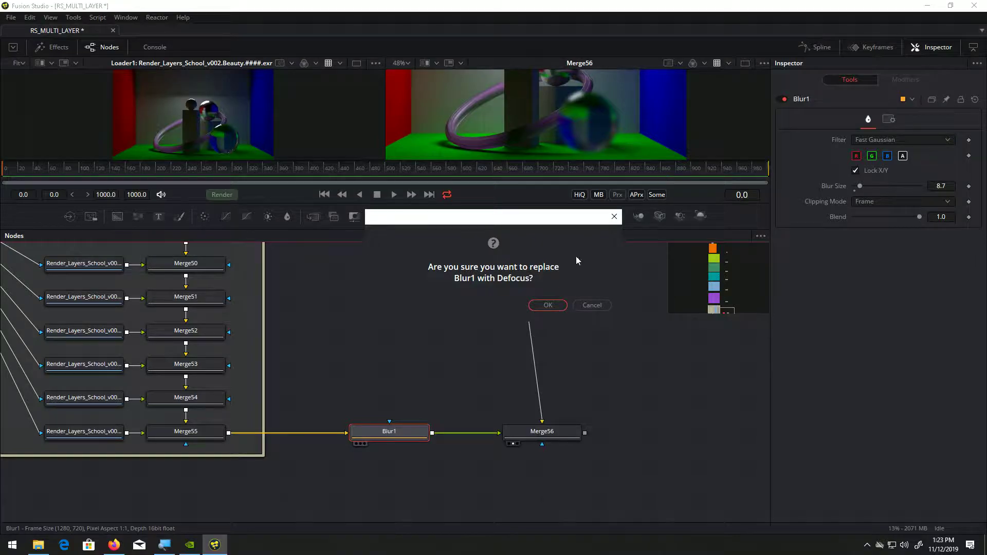
left_click(546, 304)
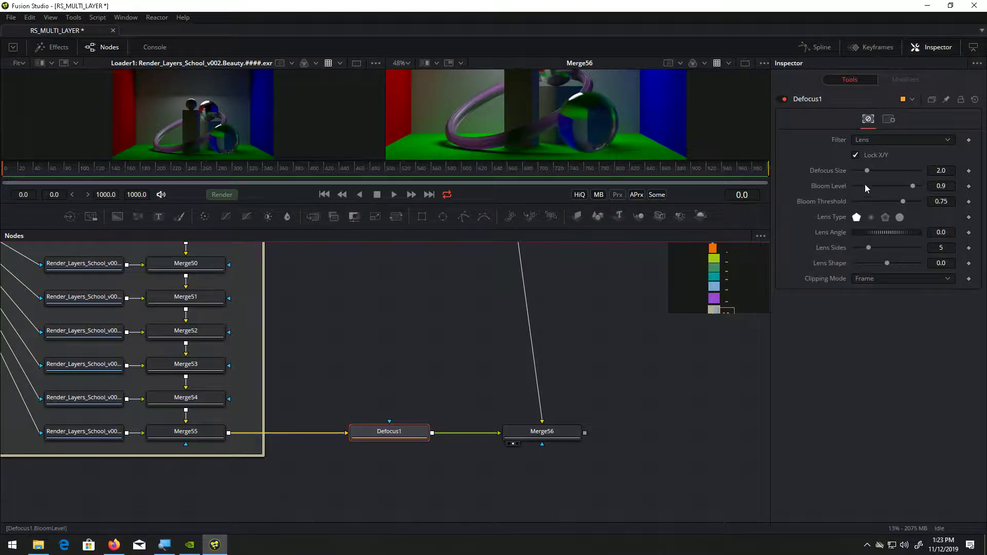
Set the Defocus size to about 4.88 and inspect the big sphere's edges in the second viewer.
mouse_move(867, 170)
left_mouse_down()
mouse_move(907, 171)
mouse_move(881, 182)
left_mouse_up()
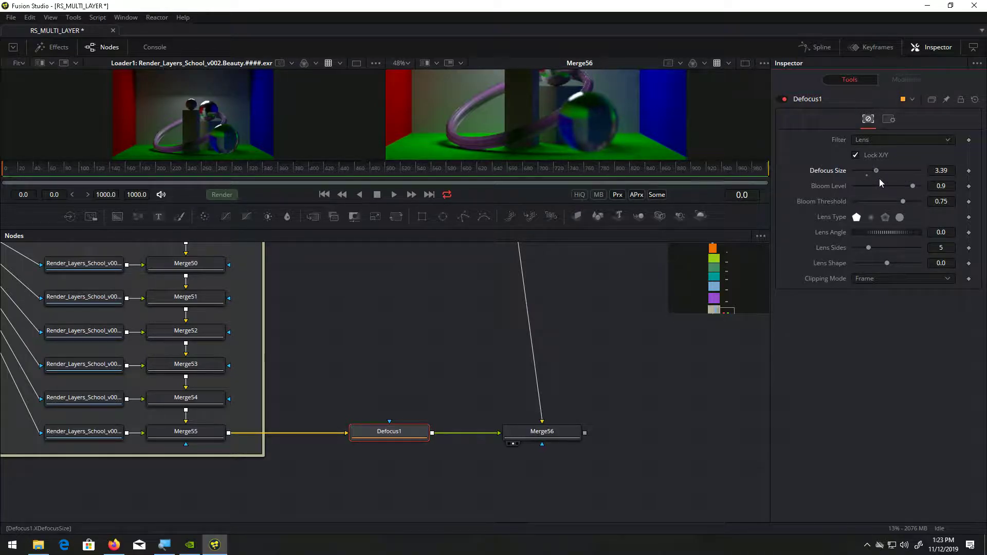
scroll(612, 133, "up", 2)
right_click(612, 134)
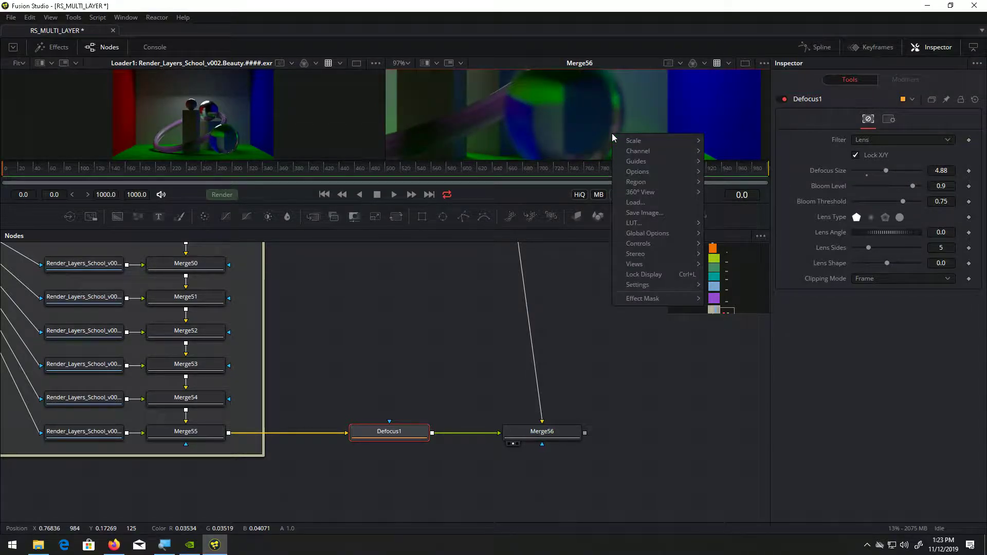
left_click(553, 121)
scroll(553, 128, "down", 2)
scroll(562, 144, "up", 2)
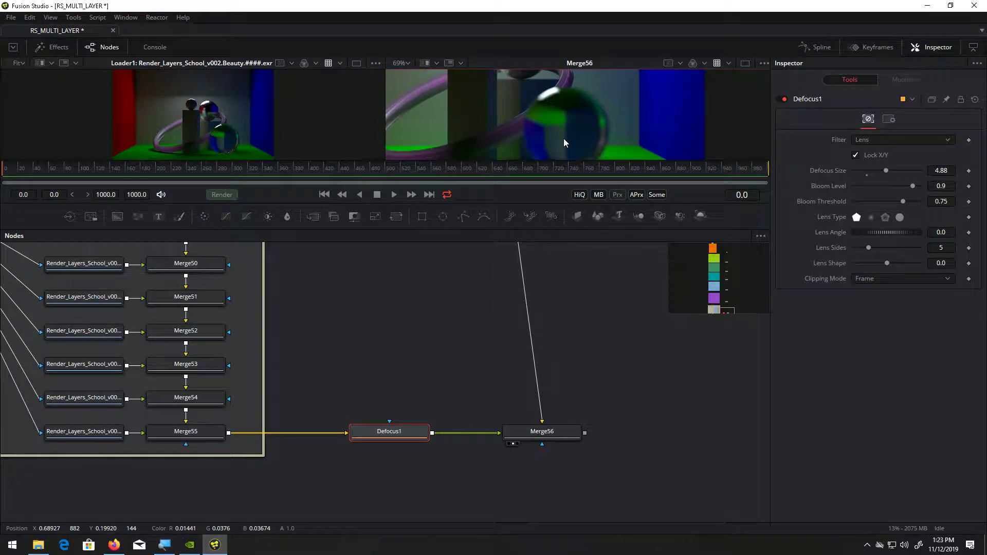
Move Merge56 farther from Defocus1 and insert a Transform node between them.
left_click_drag(548, 440, 599, 439)
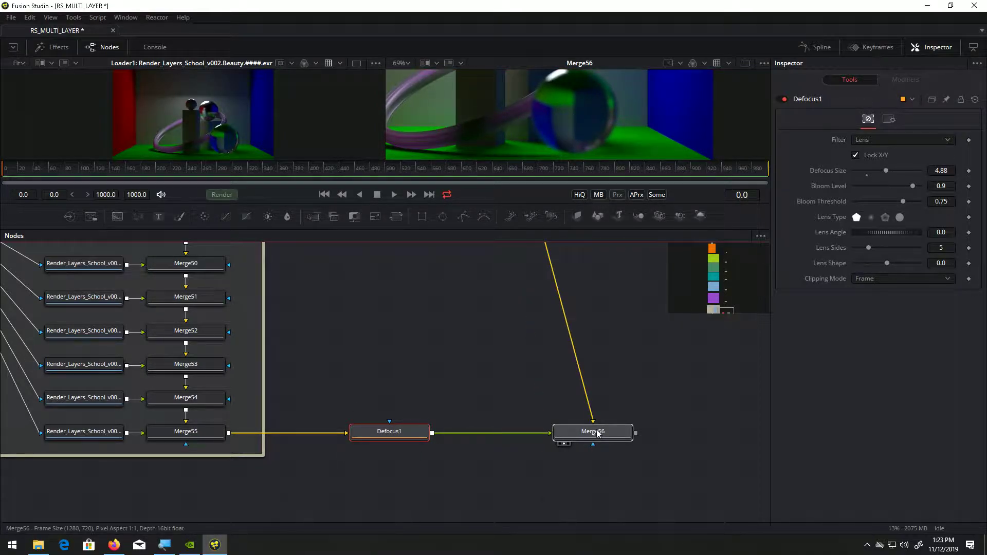
left_click(367, 434)
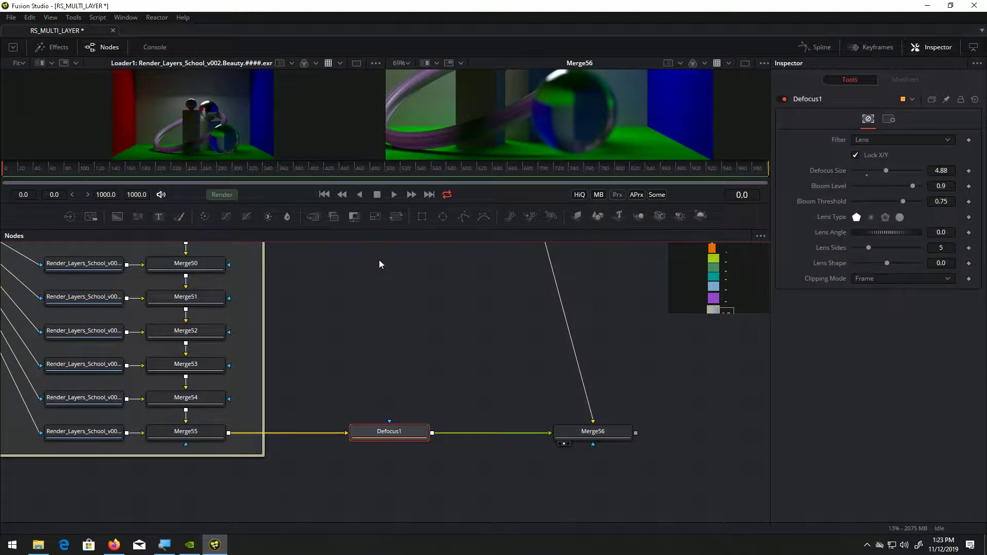
left_click(395, 216)
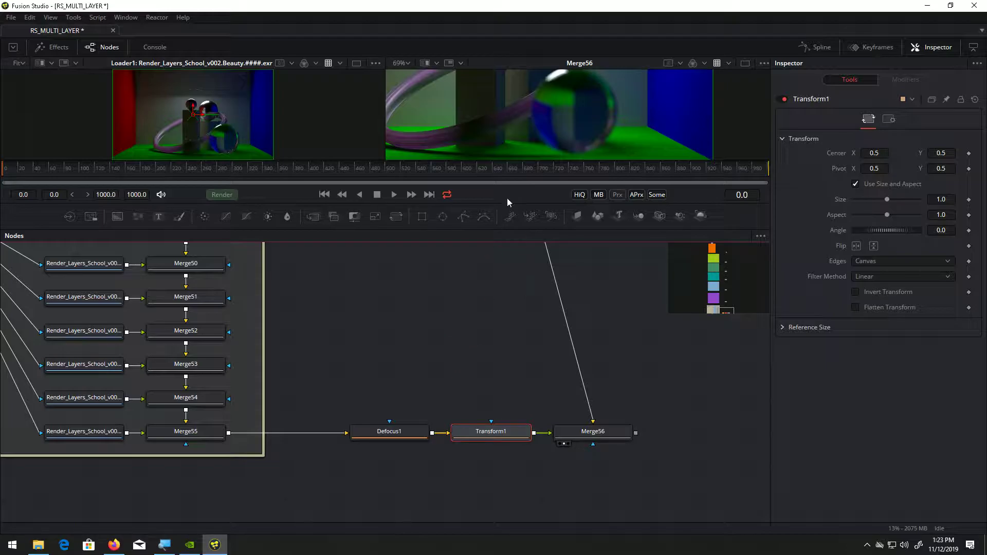
Try shifting the big sphere horizontally toward the red wall with Transform1, center X about 0.038, and undo the move.
scroll(573, 125, "down", 2)
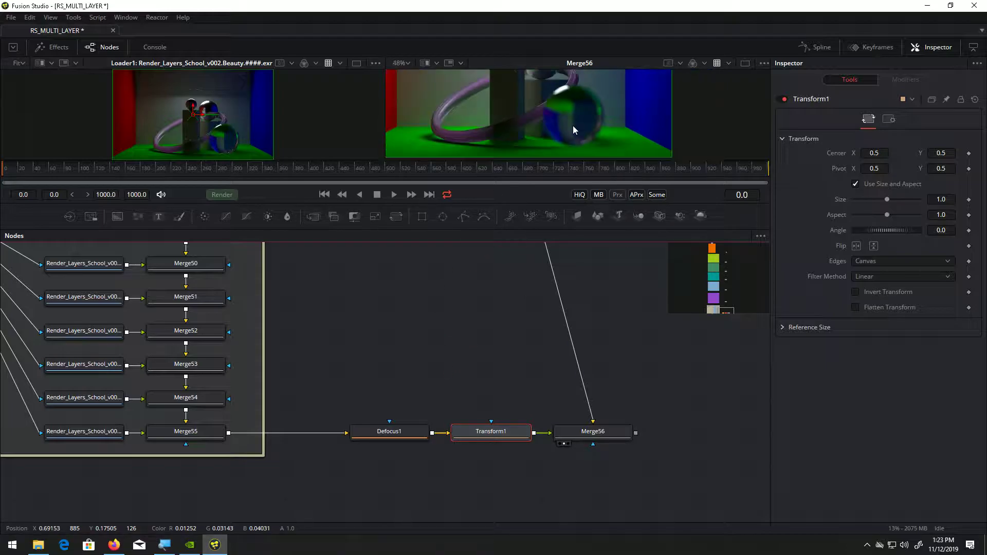
scroll(572, 125, "down", 1)
left_click_drag(540, 84, 434, 99)
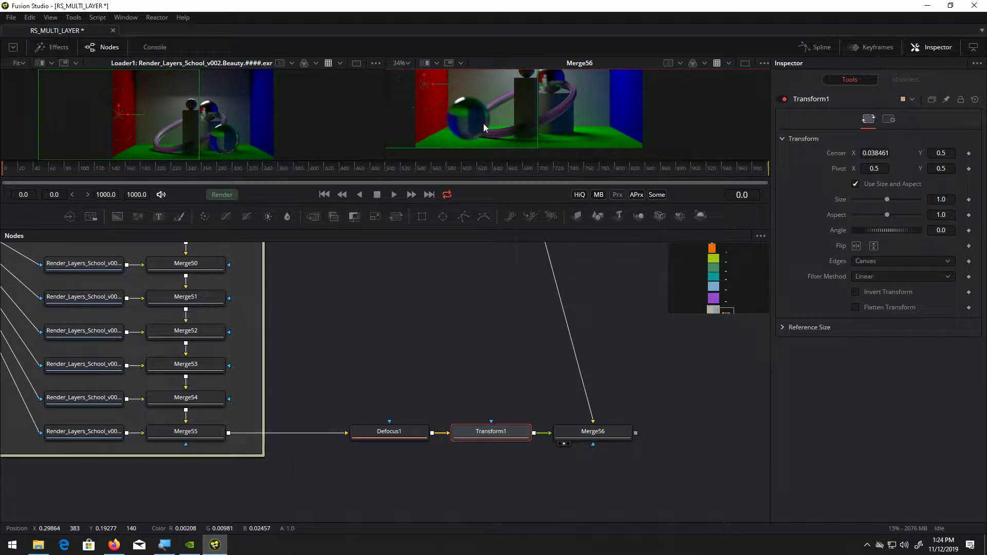
scroll(483, 124, "up", 1)
scroll(484, 126, "up", 1)
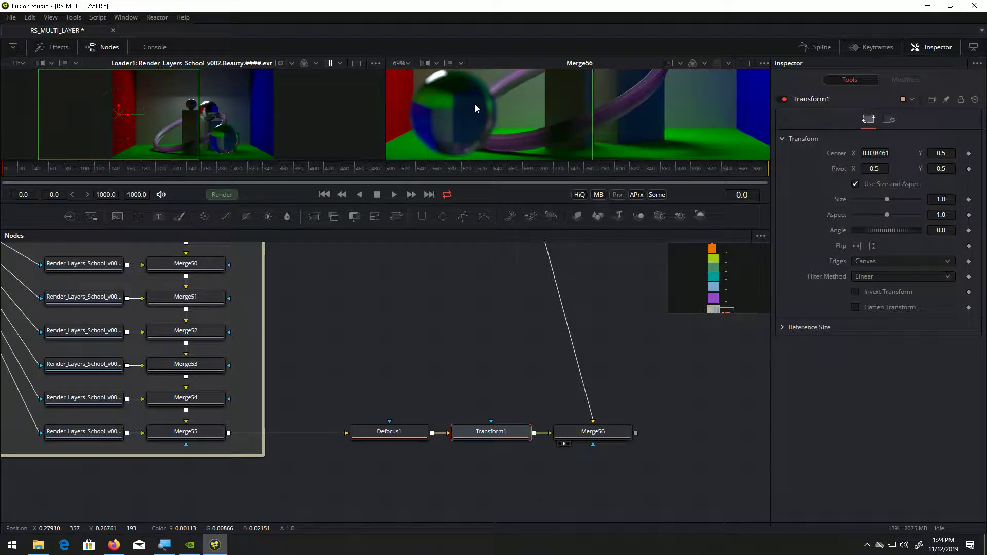
key("ctrl+z")
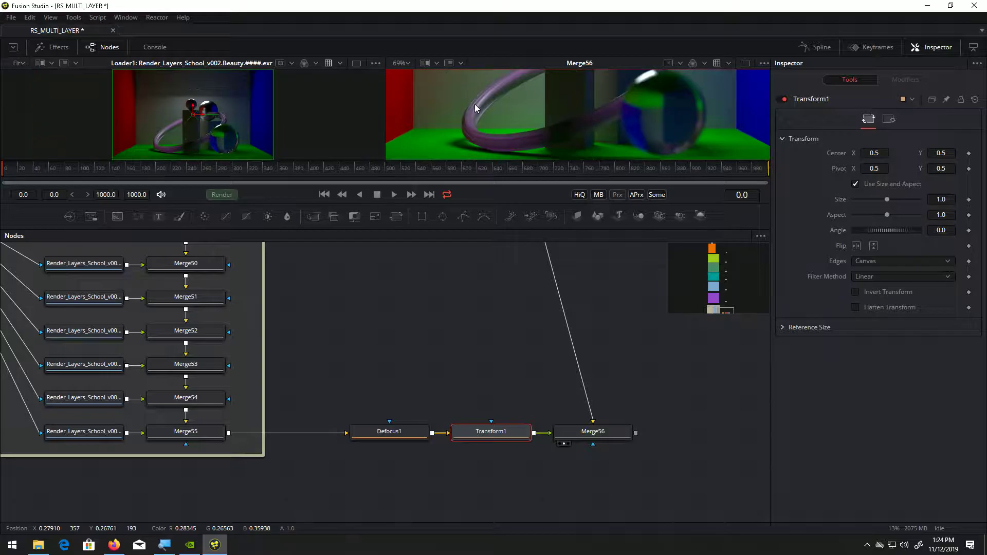
left_click_drag(615, 113, 504, 122)
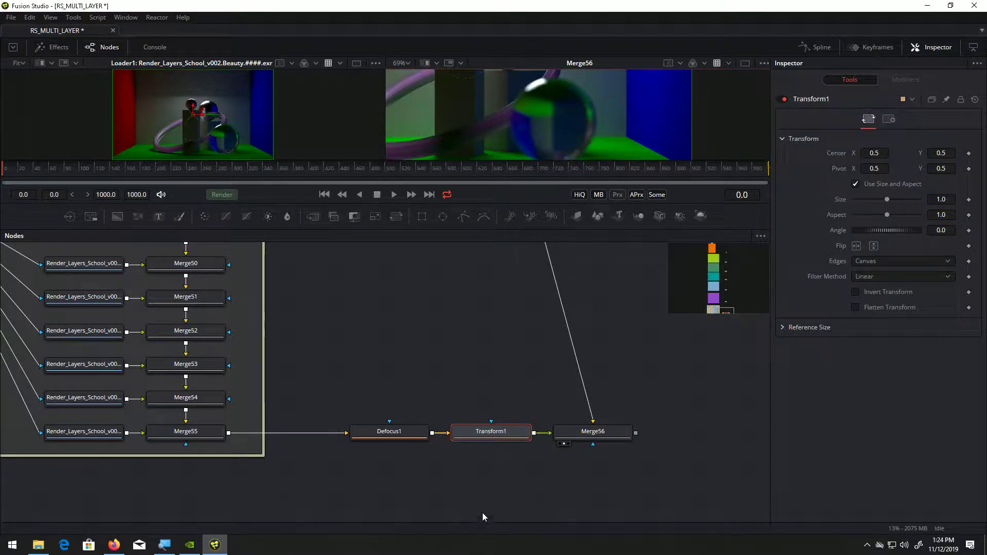
scroll(570, 138, "down", 2)
scroll(569, 138, "up", 2)
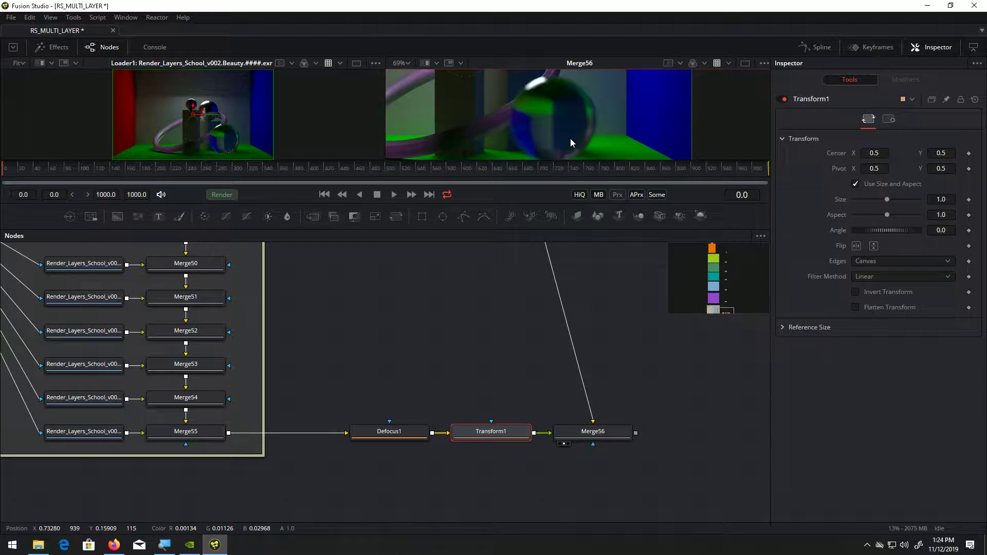
Spread out Defocus1, Transform1 and Merge56, and insert a Soft Glow node between Defocus1 and Transform1.
left_click_drag(579, 438, 681, 437)
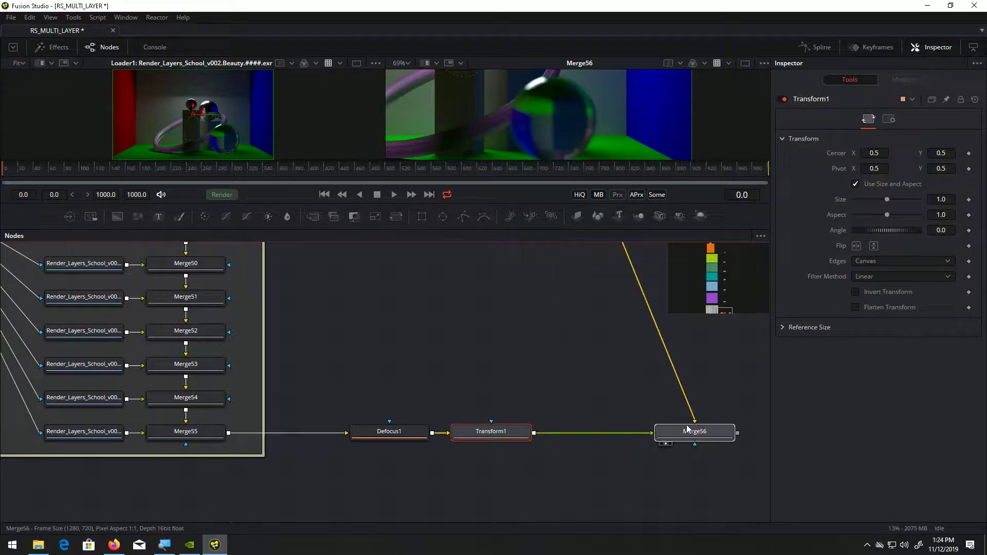
left_click_drag(505, 438, 566, 436)
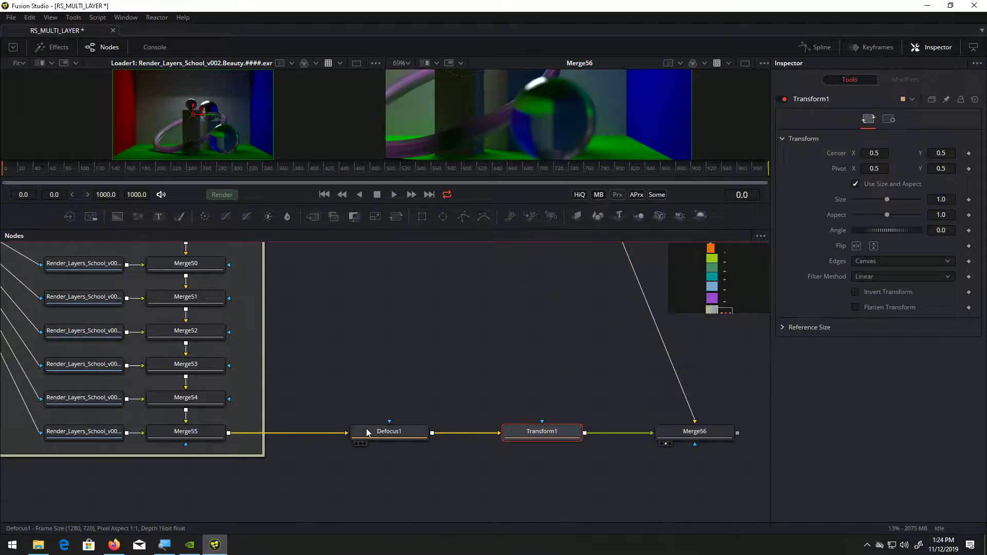
left_click_drag(366, 428, 315, 428)
left_click(72, 18)
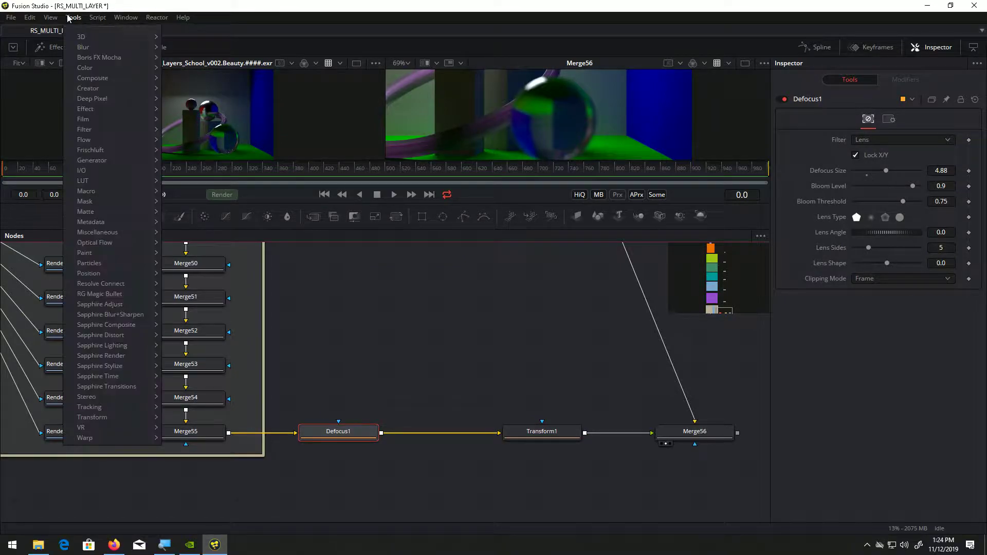
mouse_move(87, 48)
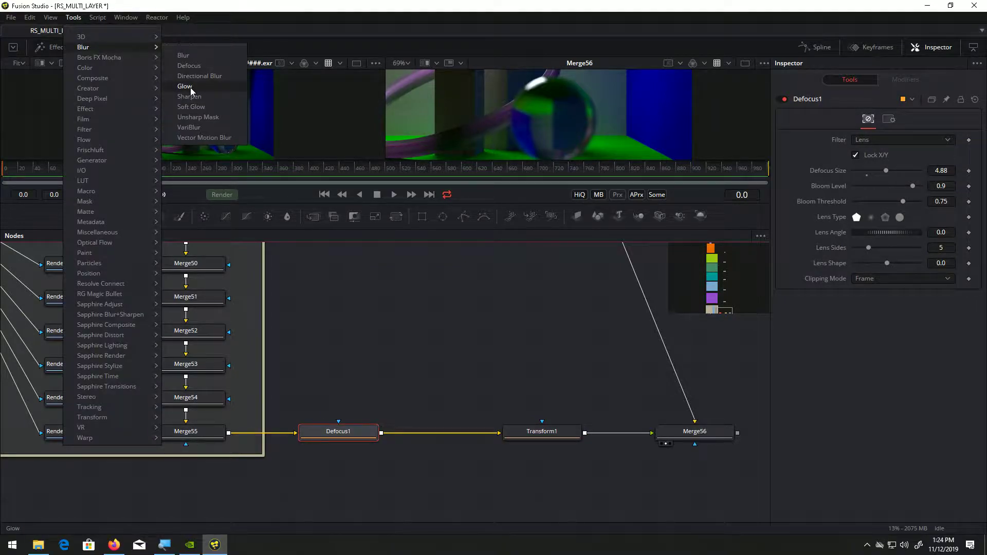
left_click(196, 107)
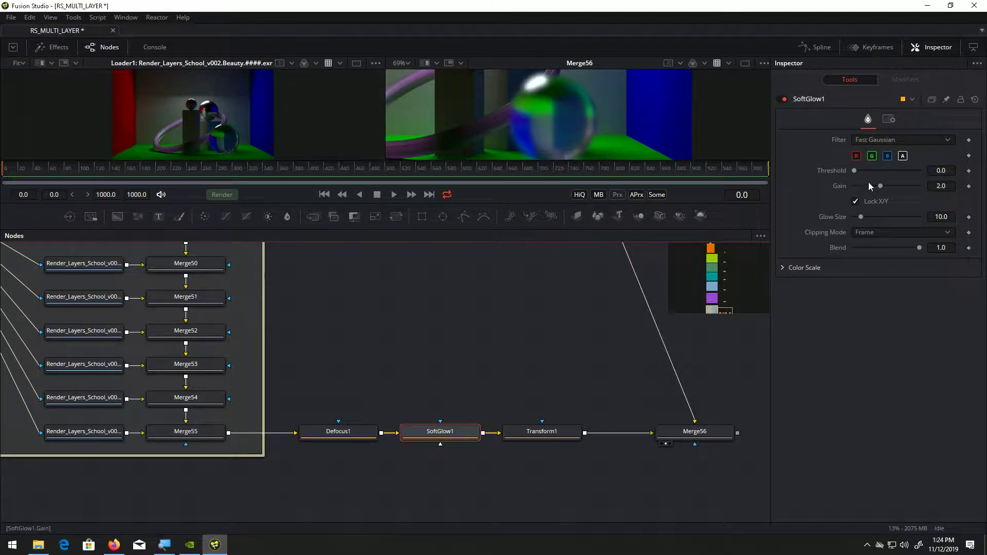
Set SoftGlow1's gain to about 3.819, glow size to 7.1 and threshold to 0.094, and inspect the sphere up close.
left_click_drag(880, 187, 902, 189)
mouse_move(863, 216)
left_mouse_down()
mouse_move(887, 217)
mouse_move(861, 221)
left_mouse_up()
left_click_drag(855, 172, 867, 173)
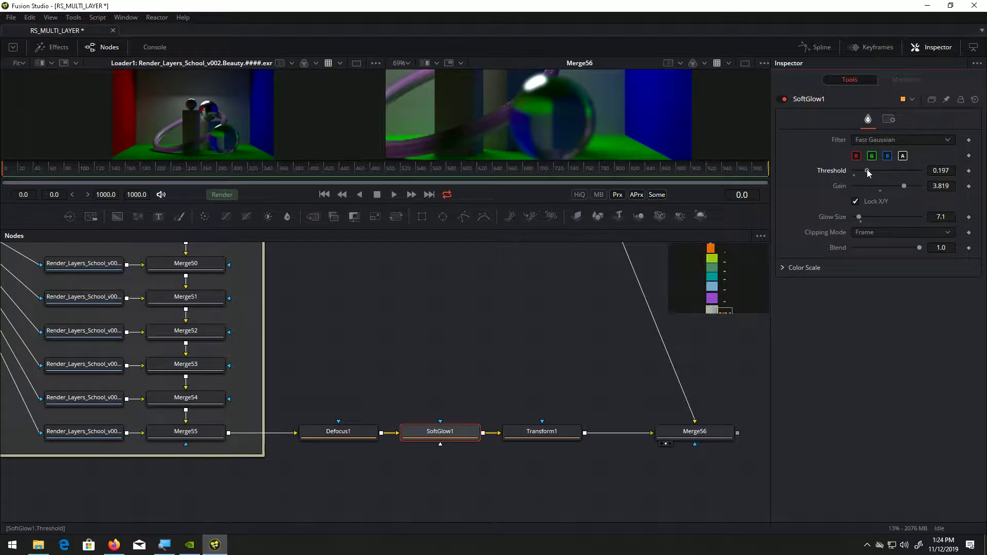
scroll(455, 122, "up", 3)
right_click(498, 124)
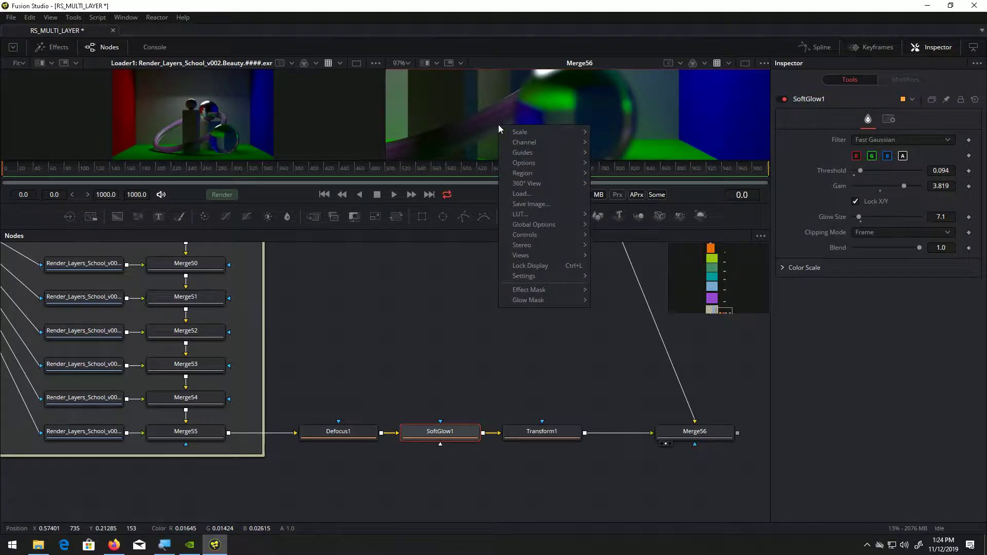
left_click(490, 110)
Select the eight BIG_SPHERE pass loaders and move them away from their merges, closer to the source loader.
left_click_drag(330, 335, 582, 369)
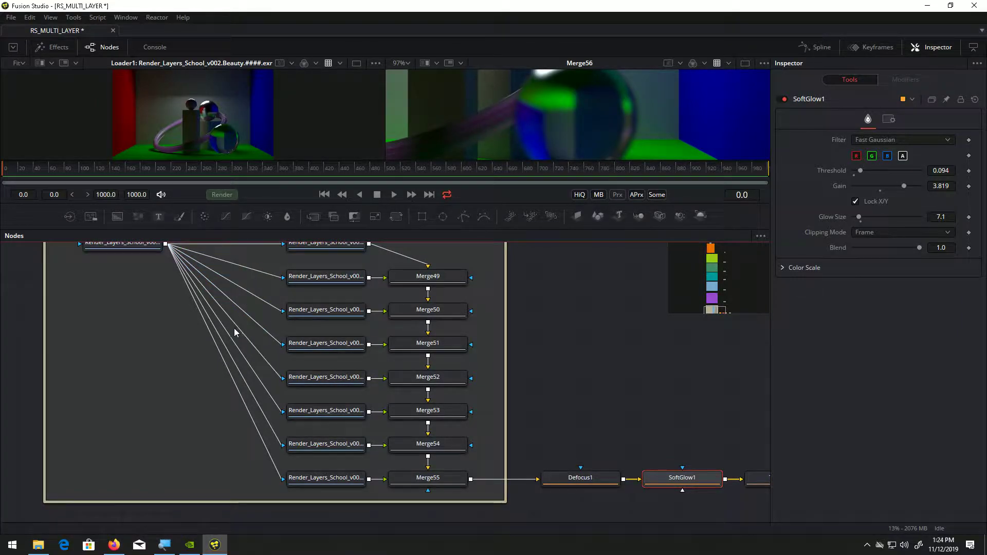
left_click_drag(114, 341, 183, 356)
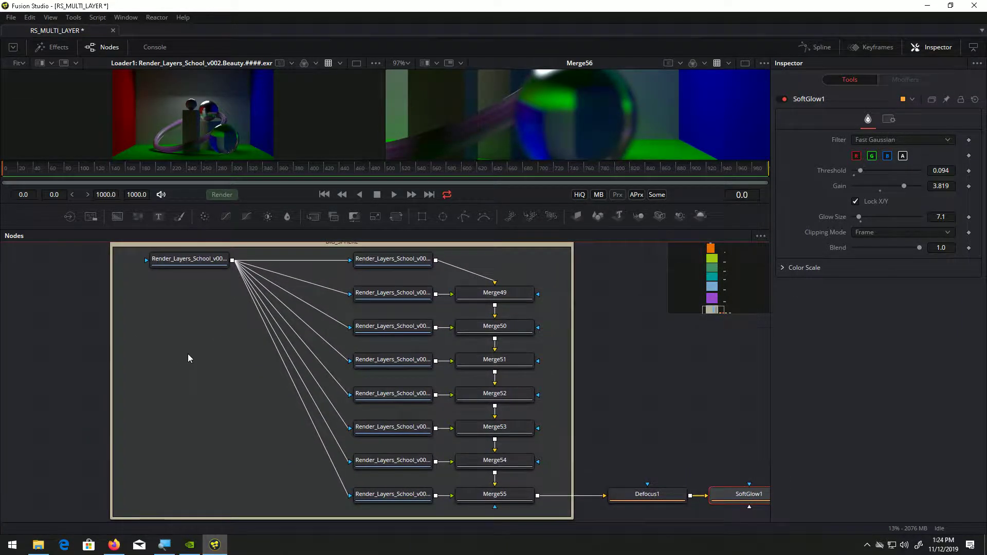
left_click_drag(305, 253, 306, 492)
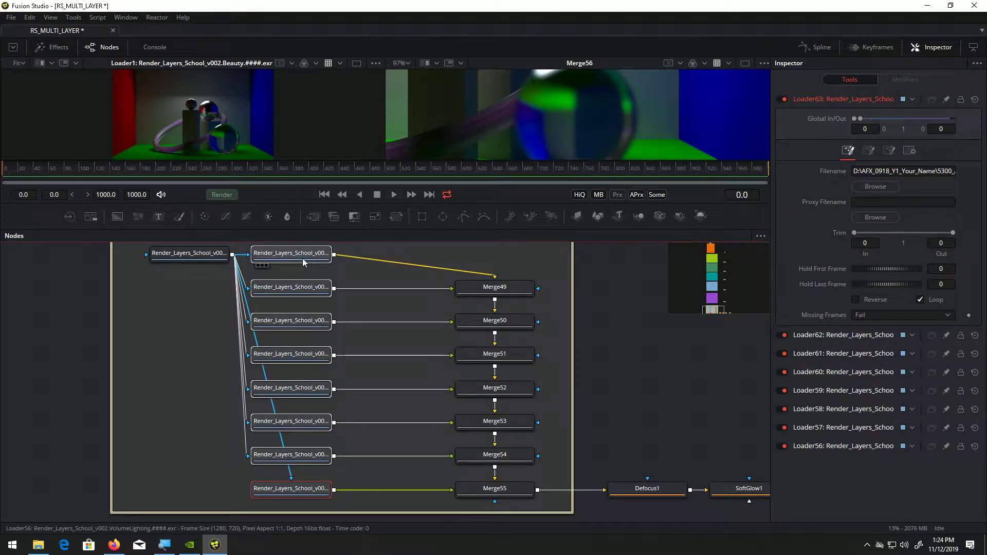
View the BIG_SPHERE DiffuseLighting pass loader in the first viewer.
left_click_drag(204, 97, 204, 97)
left_click_drag(292, 292, 237, 132)
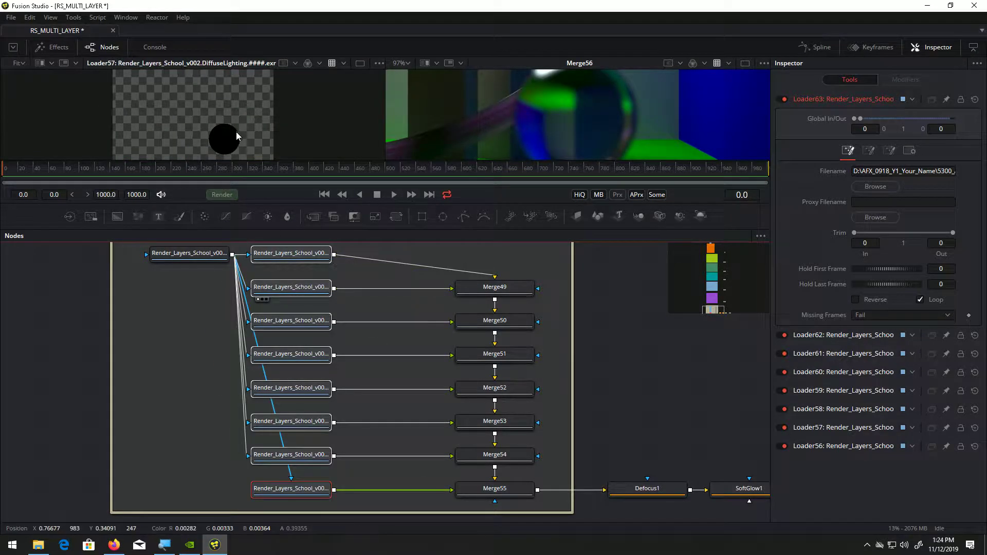
View the BIG_SPHERE pass loaders from Emission through Reflections to Refractions one after another in the first viewer.
left_click_drag(290, 321, 230, 107)
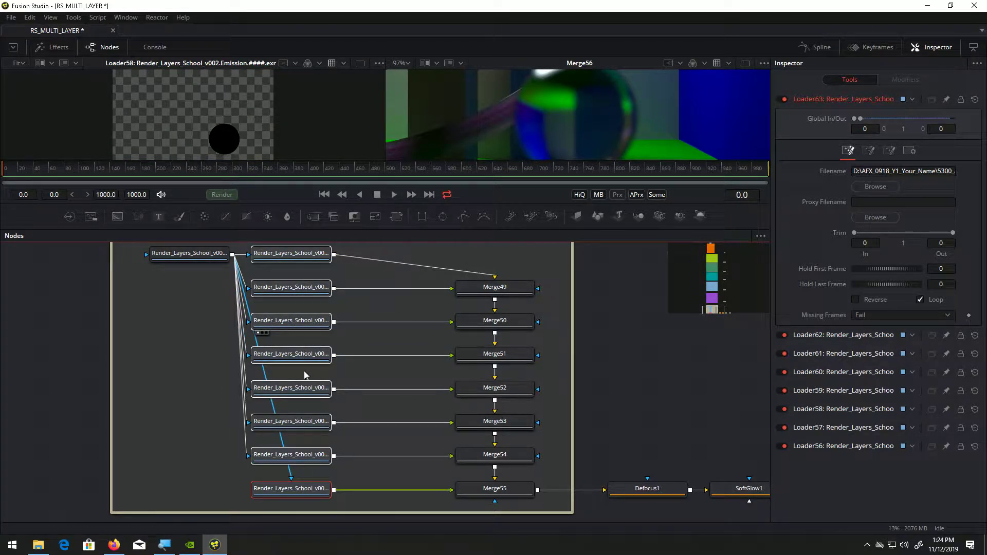
left_click_drag(305, 362, 219, 110)
left_click_drag(296, 395, 218, 97)
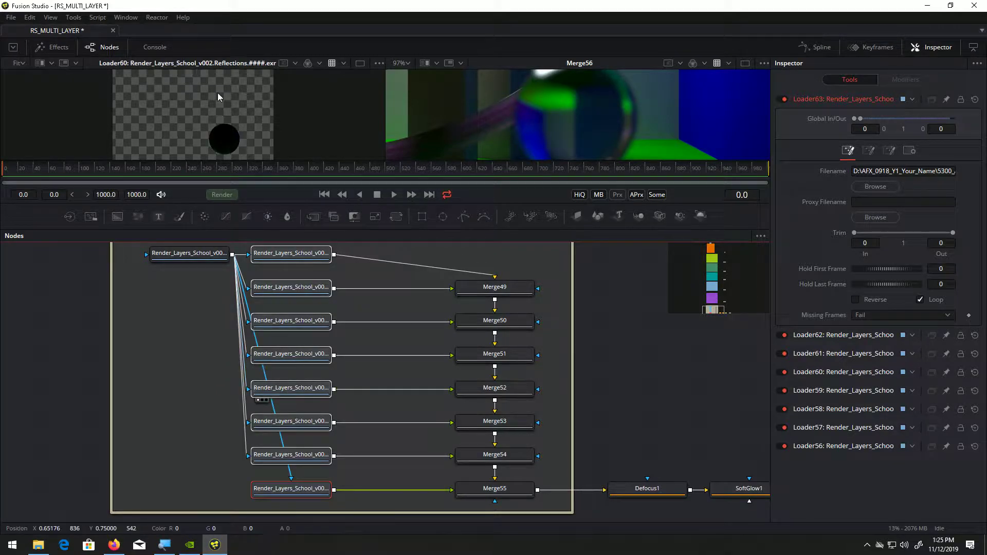
left_click(299, 392)
left_click_drag(290, 422, 258, 139)
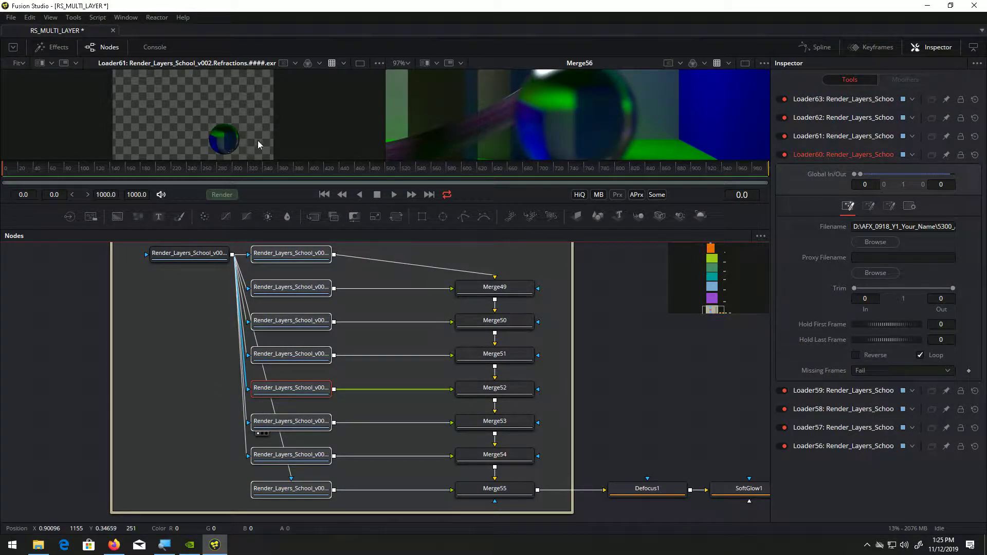
Insert a Color Corrector between the Refractions loader and Merge53, and tint its master range blue with tint -0.3804 and strength 0.3925.
left_click(305, 425)
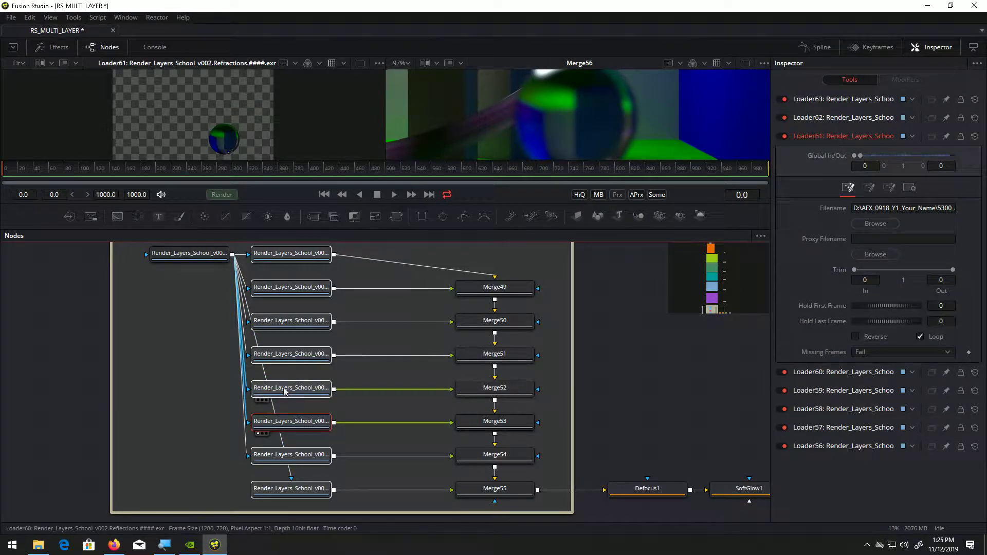
left_click(203, 217)
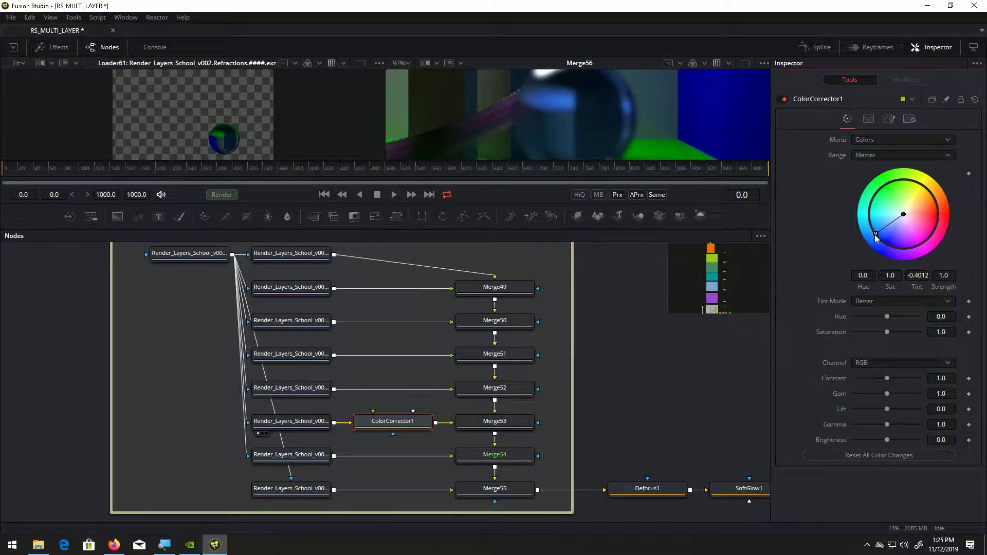
mouse_move(900, 216)
left_mouse_down()
mouse_move(879, 229)
mouse_move(931, 193)
mouse_move(889, 233)
left_mouse_up()
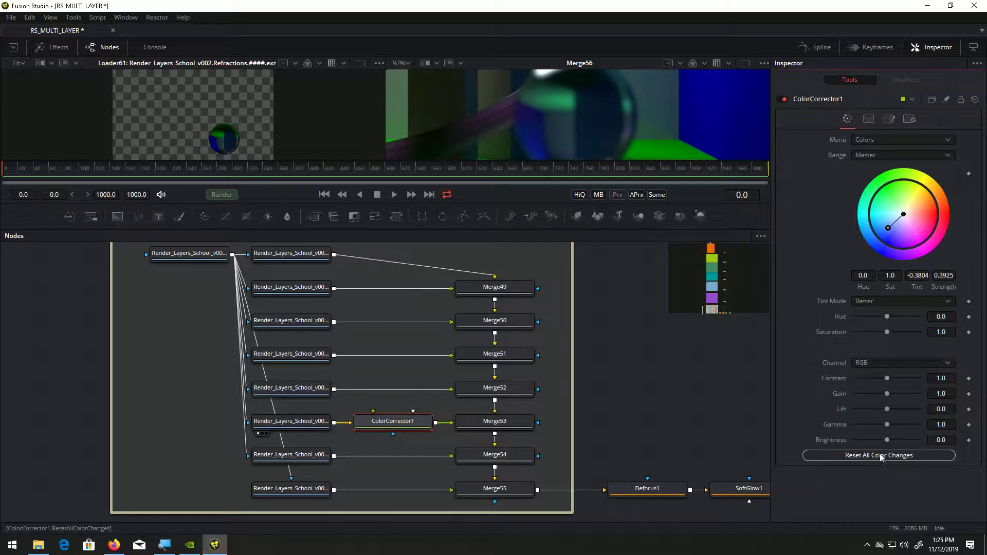
Raise ColorCorrector1's master gain to about 2.97 and gamma to about 1.44, and inspect the sphere in the Merge56 composite.
left_click_drag(887, 394, 895, 425)
scroll(547, 114, "down", 1)
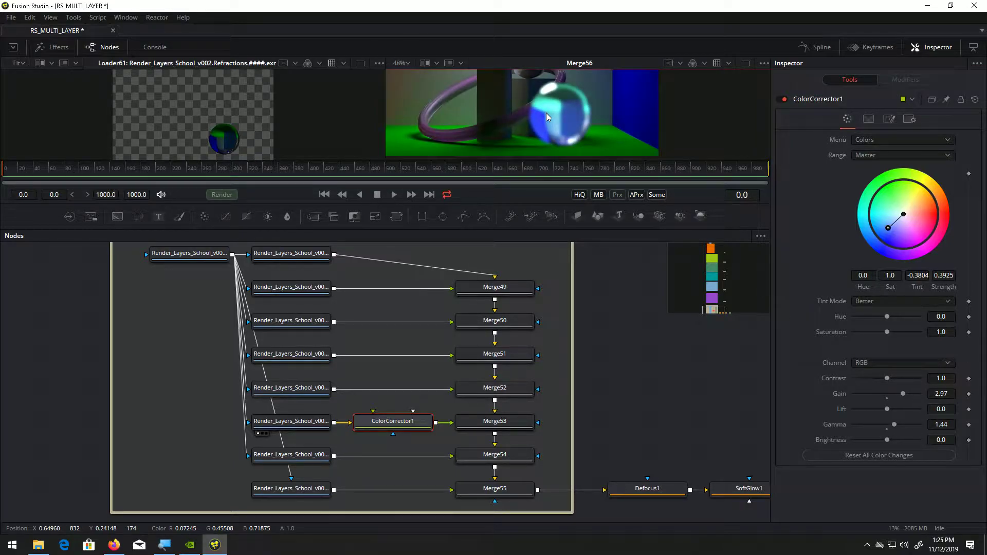
left_click_drag(547, 117, 542, 140)
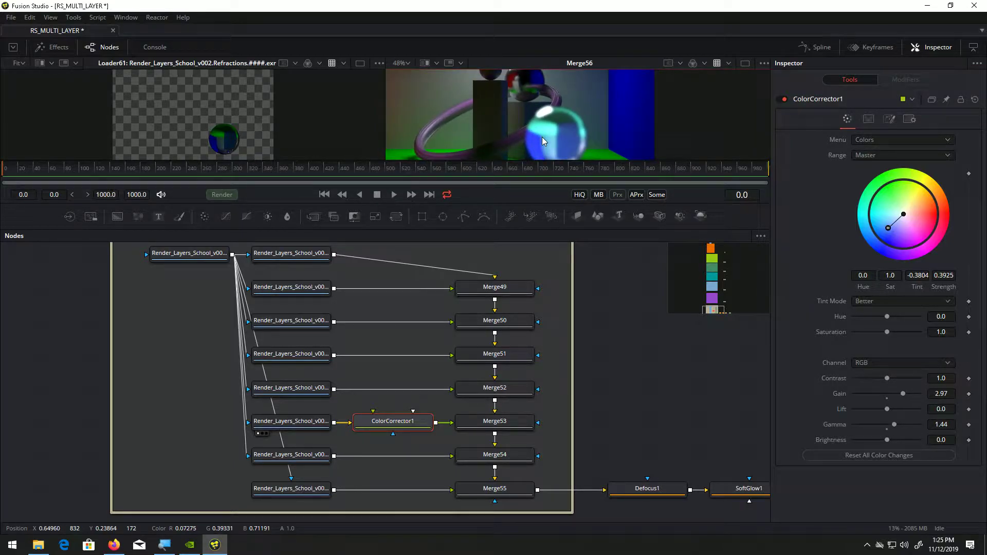
Tint ColorCorrector1's midtones magenta with tint -0.1823 and strength 0.789.
left_click(885, 156)
left_click(880, 181)
left_click_drag(903, 214, 916, 241)
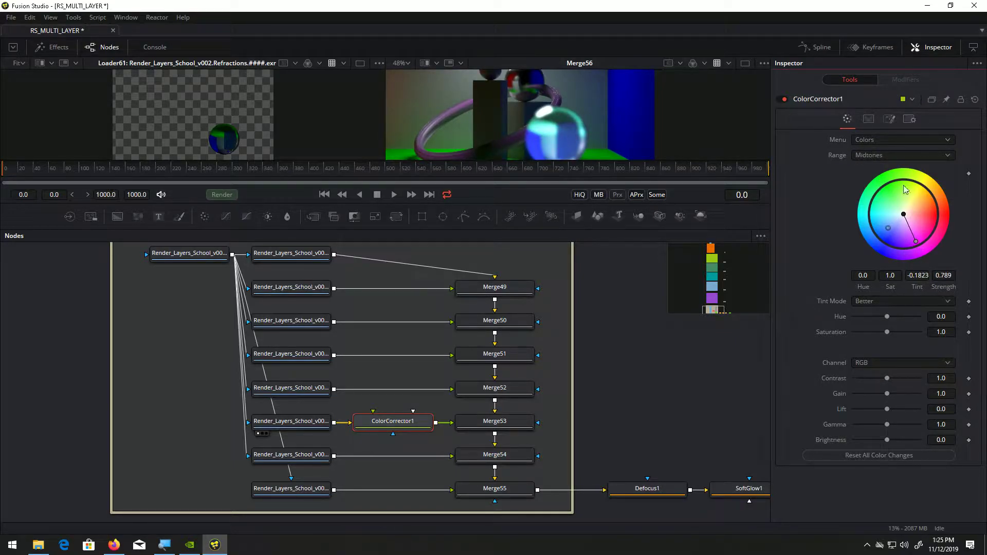
Tint ColorCorrector1's shadows magenta with tint -0.1748 and strength 0.6491, and inspect the sphere up close.
left_click(877, 157)
left_click(878, 146)
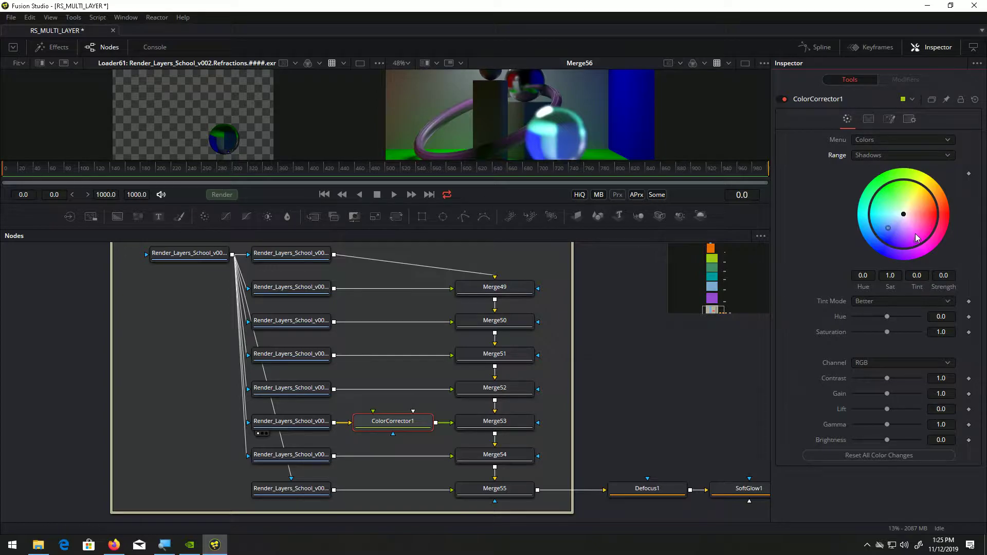
left_click_drag(904, 215, 918, 243)
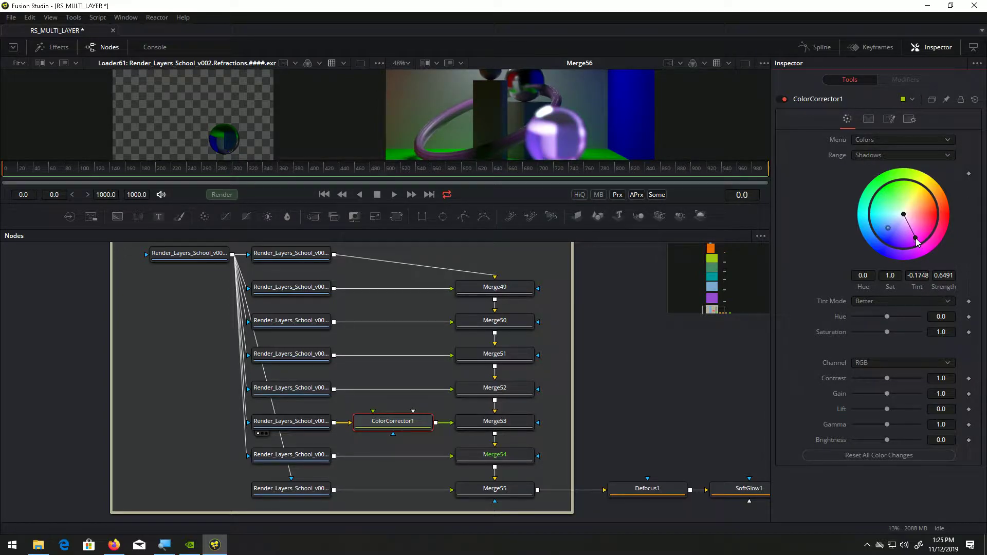
left_click_drag(546, 111, 507, 104)
scroll(506, 107, "up", 4)
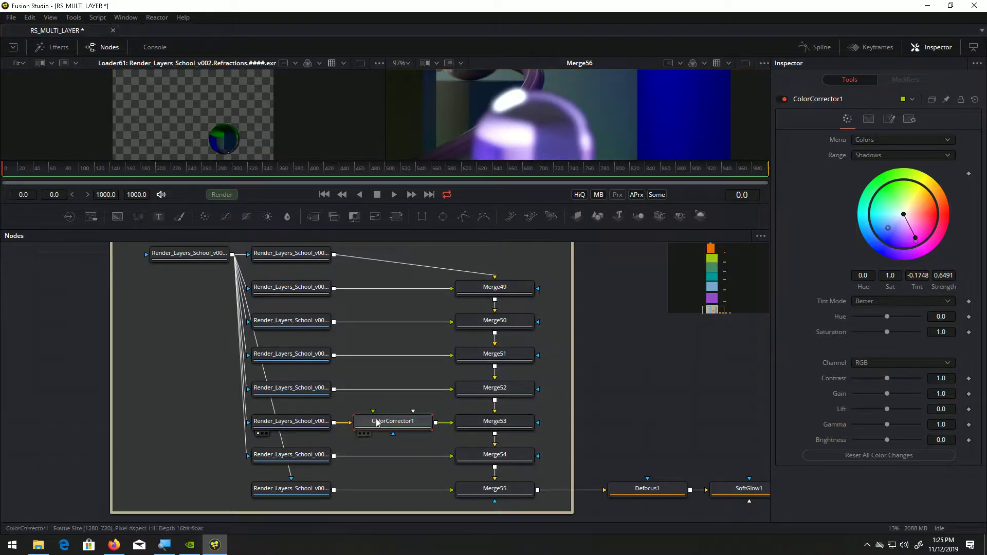
Review the settings of the Defocus1 and SoftGlow1 nodes ahead of Transform1 and Merge56.
left_click_drag(726, 441, 435, 341)
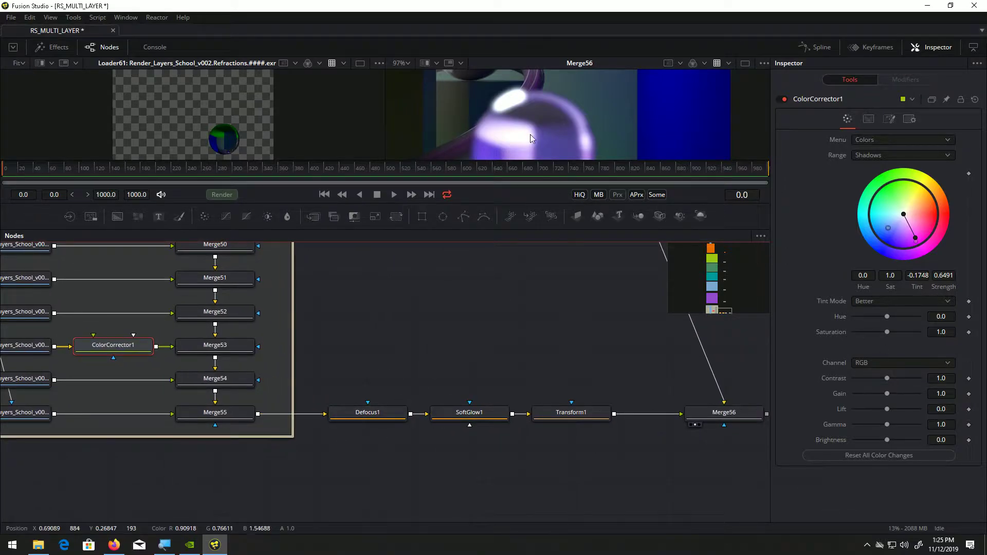
left_click(395, 414)
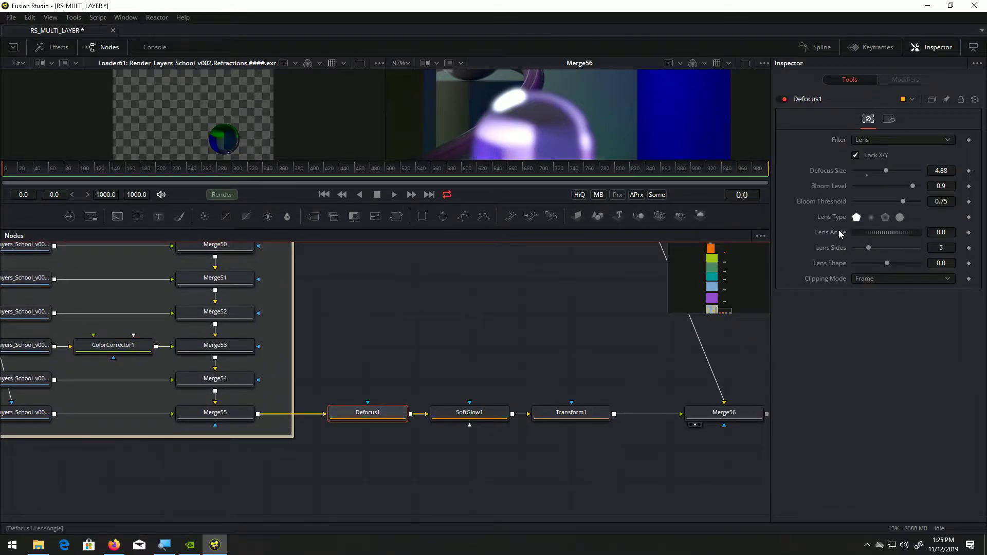
mouse_move(884, 172)
left_mouse_down()
mouse_move(865, 173)
mouse_move(902, 175)
left_mouse_up()
left_click(469, 412)
left_click_drag(479, 326, 463, 367)
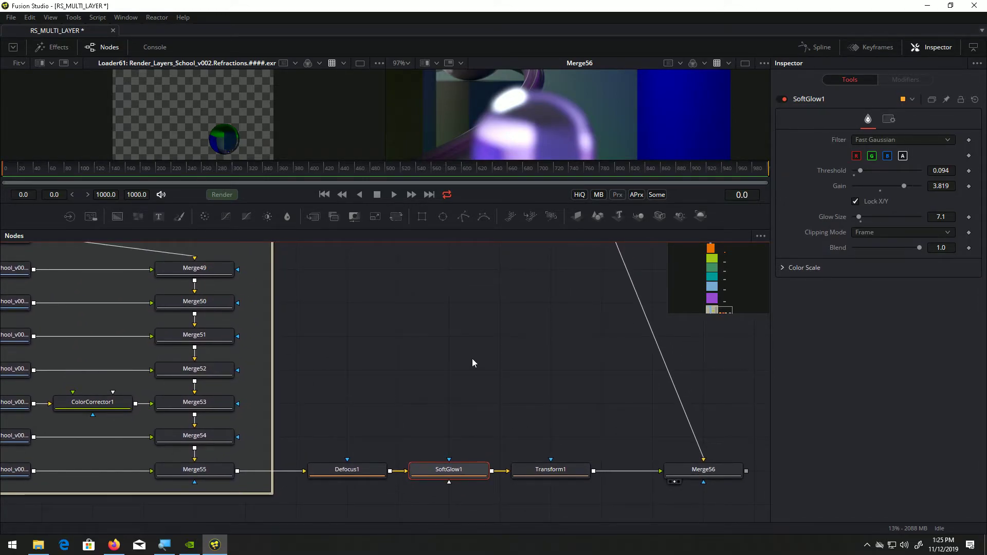